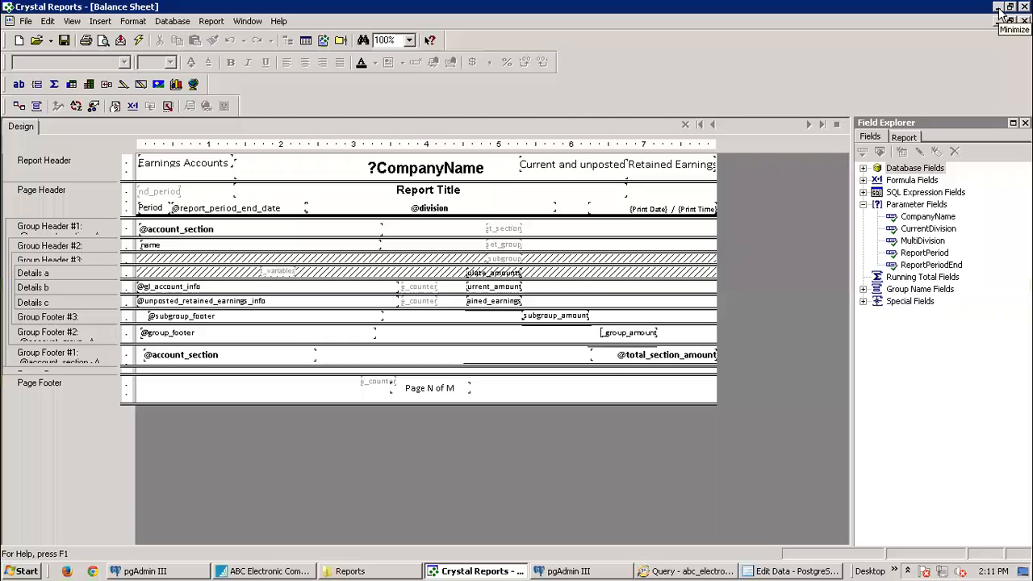
Step: Expand SQL Expression Fields in Field Explorer and select the group to reveal gl_account
{"action": "left_click", "coordinate": [863, 192]}
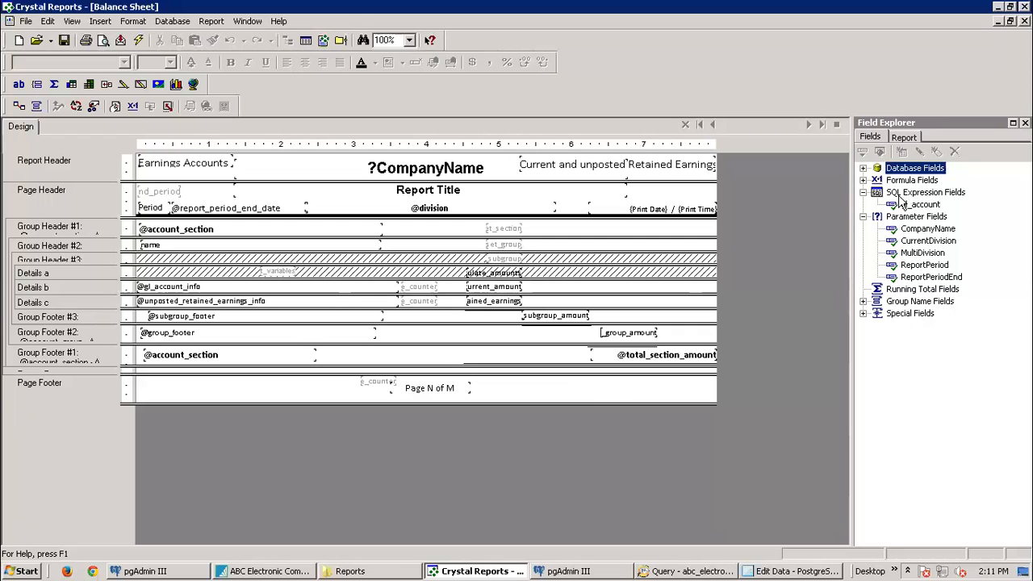
{"action": "left_click", "coordinate": [893, 197]}
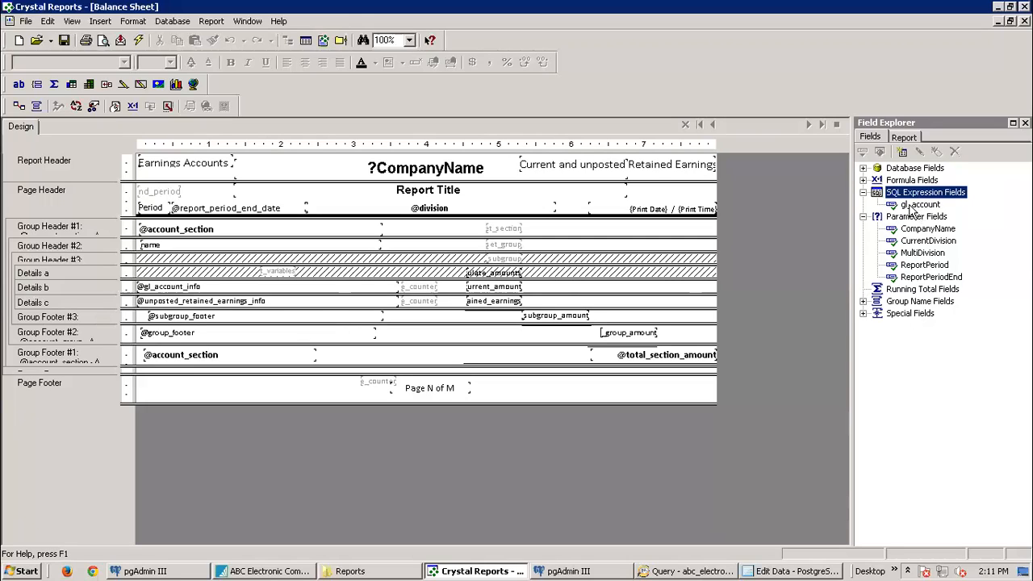
Step: Open ODBC (RDO) from gl_account's context menu, close it, and minimize the Balance Sheet report
{"action": "right_click", "coordinate": [916, 206]}
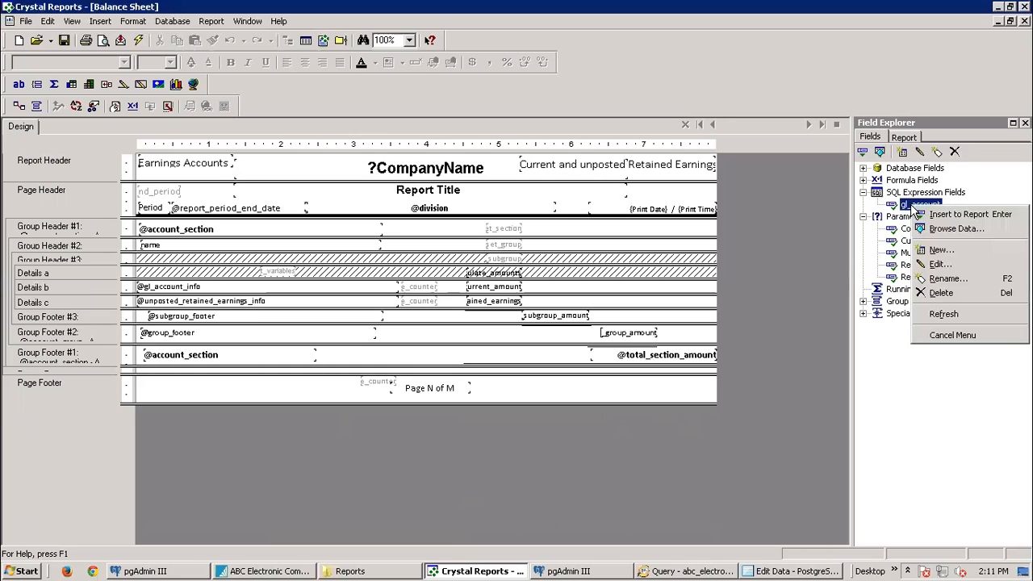
{"action": "left_click", "coordinate": [942, 269]}
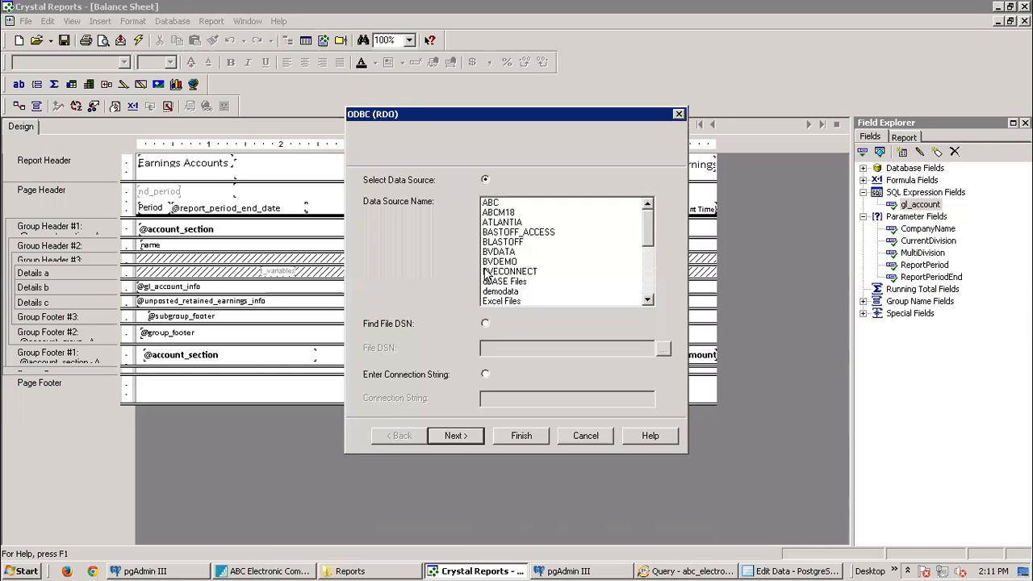
{"action": "left_click", "coordinate": [678, 114]}
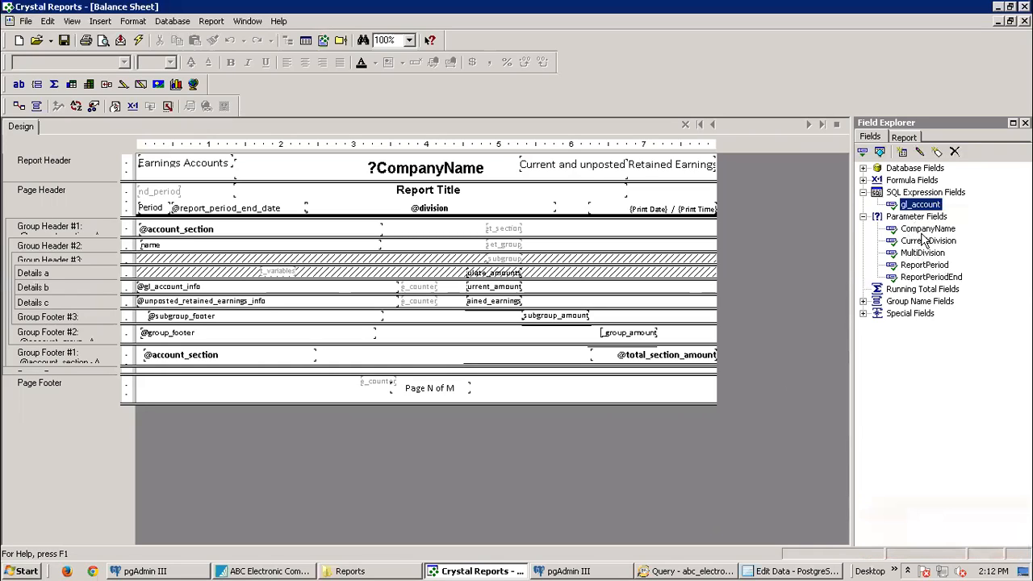
{"action": "left_click", "coordinate": [999, 7]}
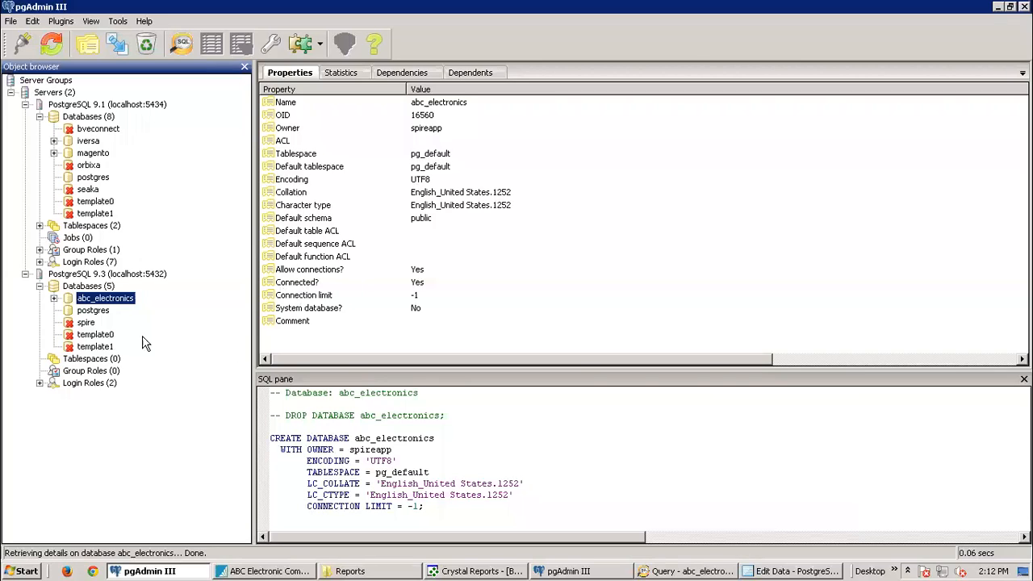
Step: Expand the abc_electronics database and its Schemas (11) node in the Object browser
{"action": "left_click", "coordinate": [54, 299]}
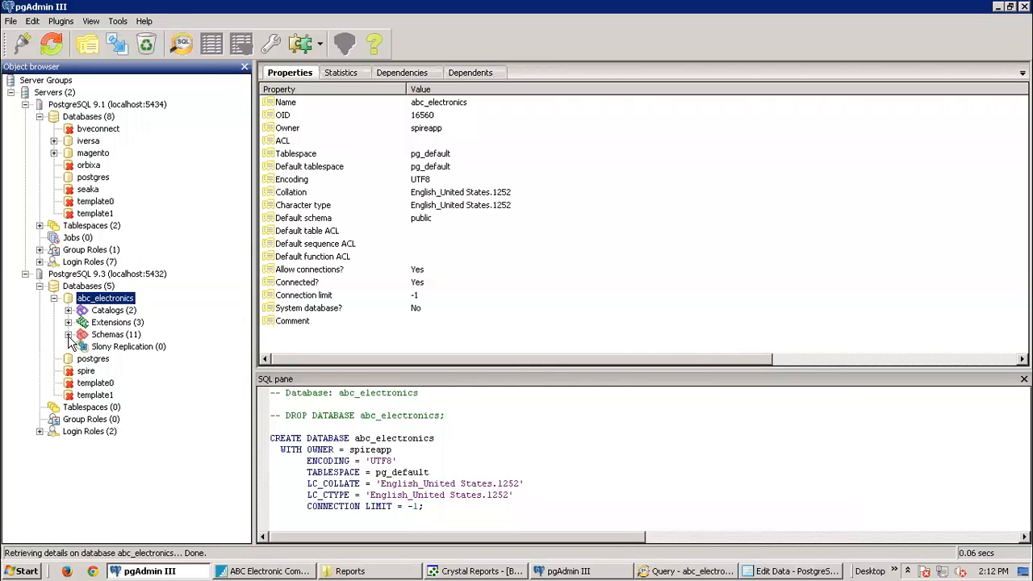
{"action": "left_click", "coordinate": [68, 335]}
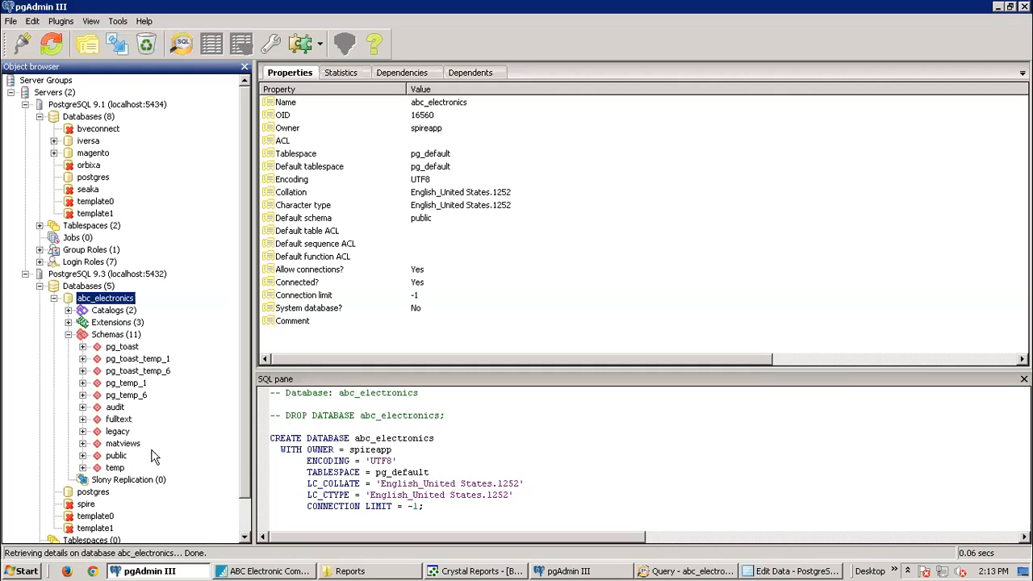
Step: Expand the public schema and its Sequences (102) list, starting at addresses_id_seq
{"action": "left_click", "coordinate": [83, 456]}
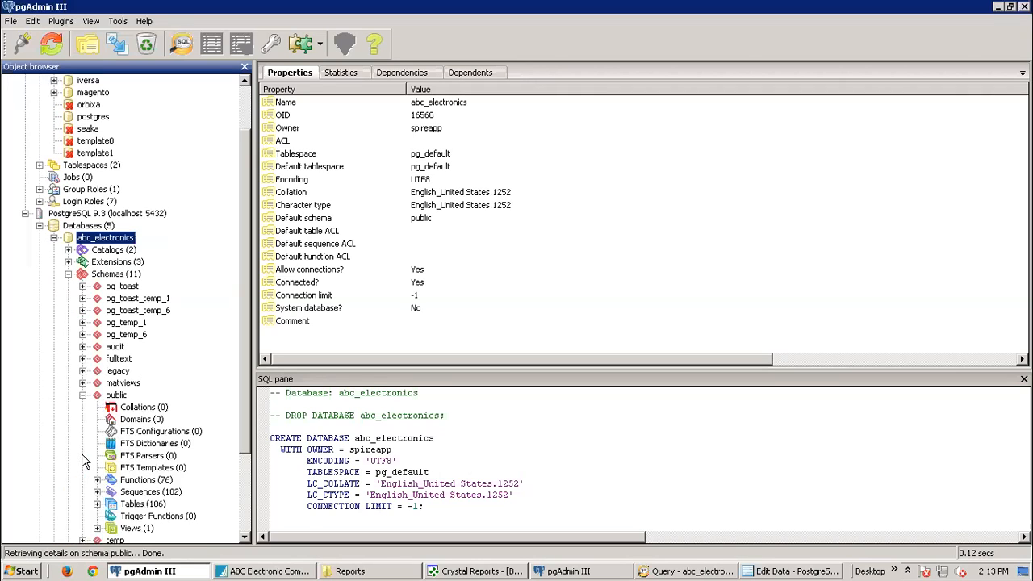
{"action": "scroll", "coordinate": [190, 355], "scroll_direction": "down", "scroll_amount": 3}
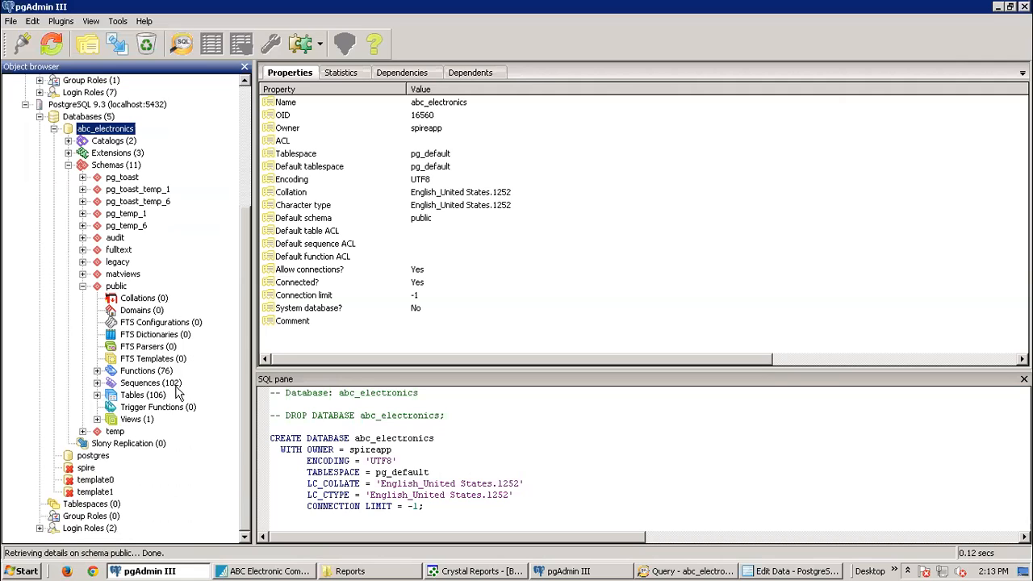
{"action": "left_click", "coordinate": [97, 382]}
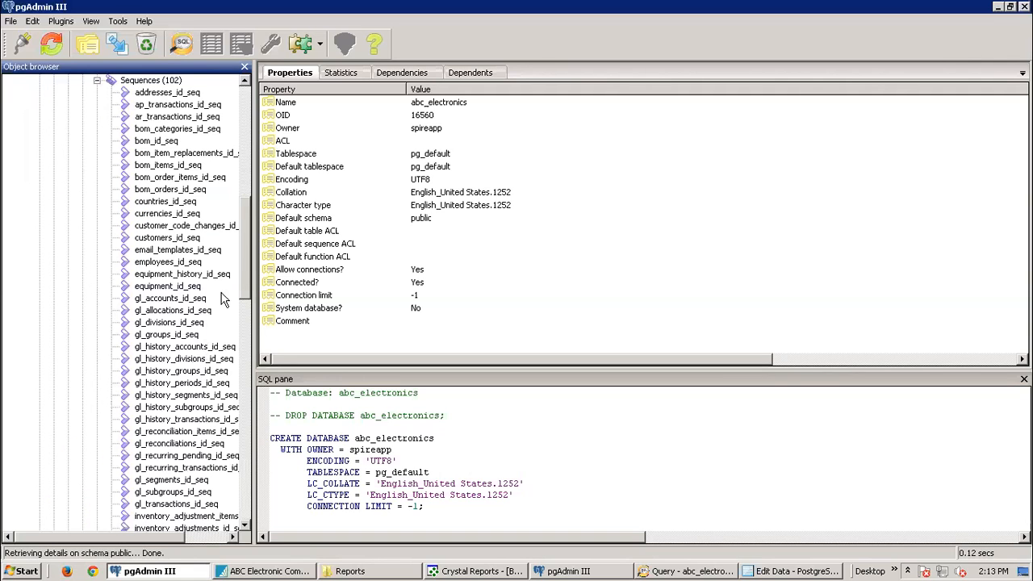
{"action": "left_click_drag", "start_coordinate": [246, 251], "coordinate": [251, 197]}
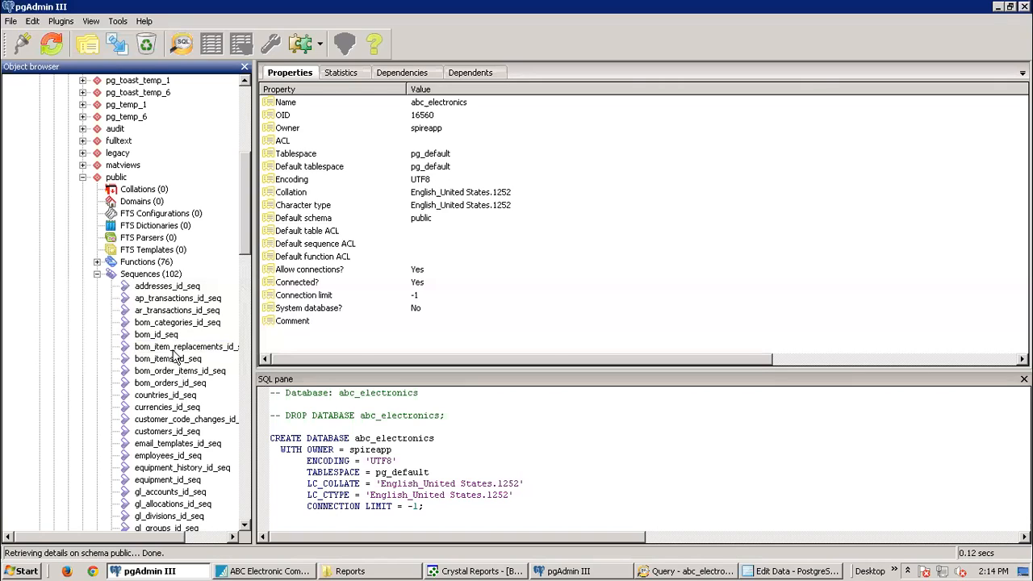
Step: Collapse Sequences, scroll through the 76 public functions, then collapse Functions again
{"action": "left_click", "coordinate": [97, 275]}
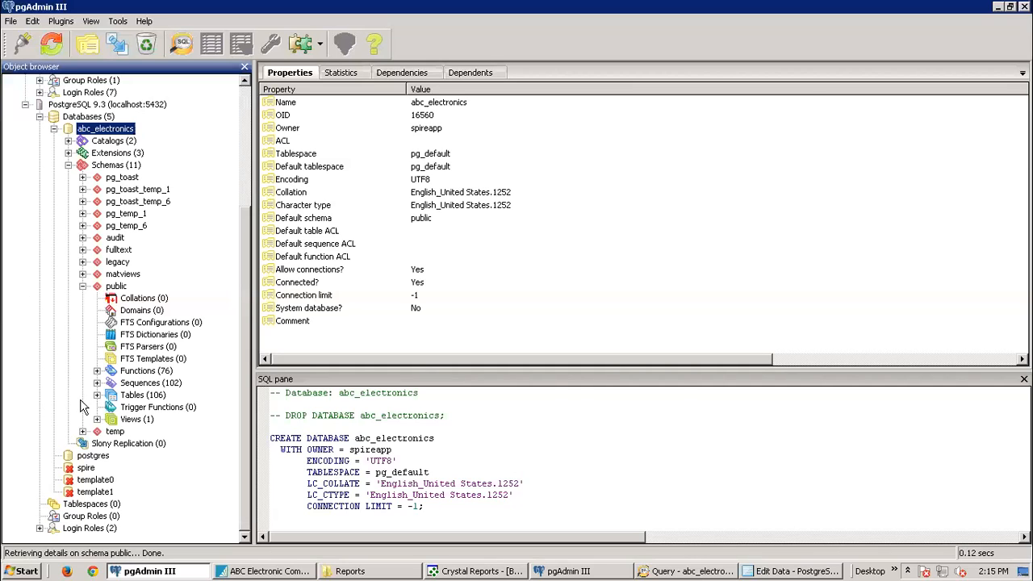
{"action": "left_click", "coordinate": [97, 371]}
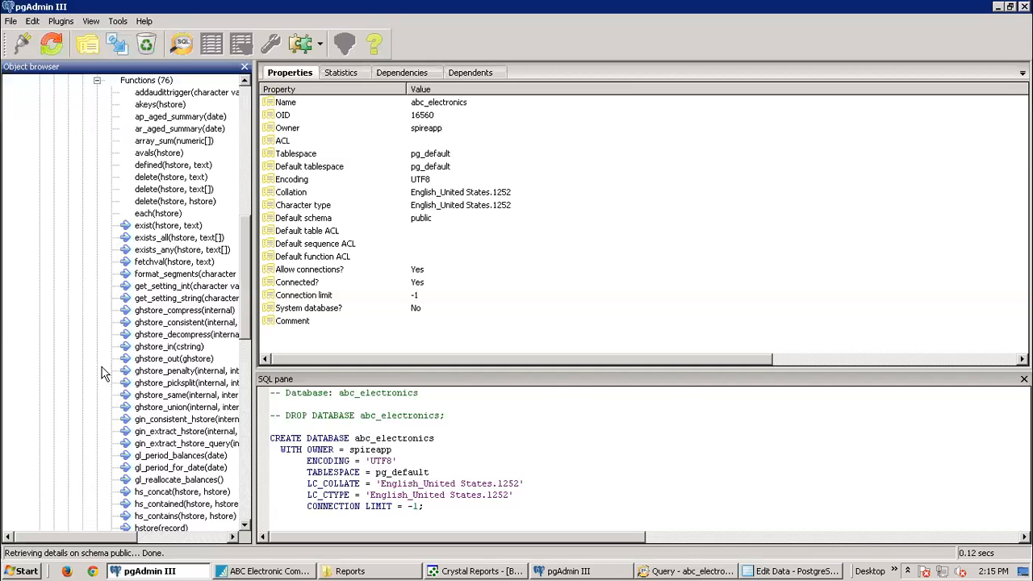
{"action": "left_click_drag", "start_coordinate": [248, 266], "coordinate": [250, 202]}
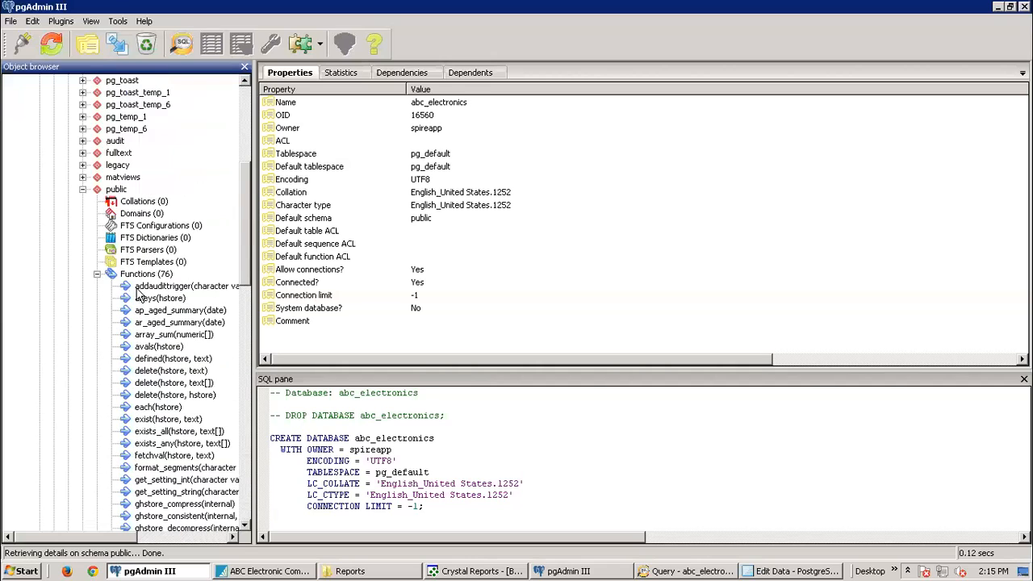
{"action": "left_click", "coordinate": [96, 274]}
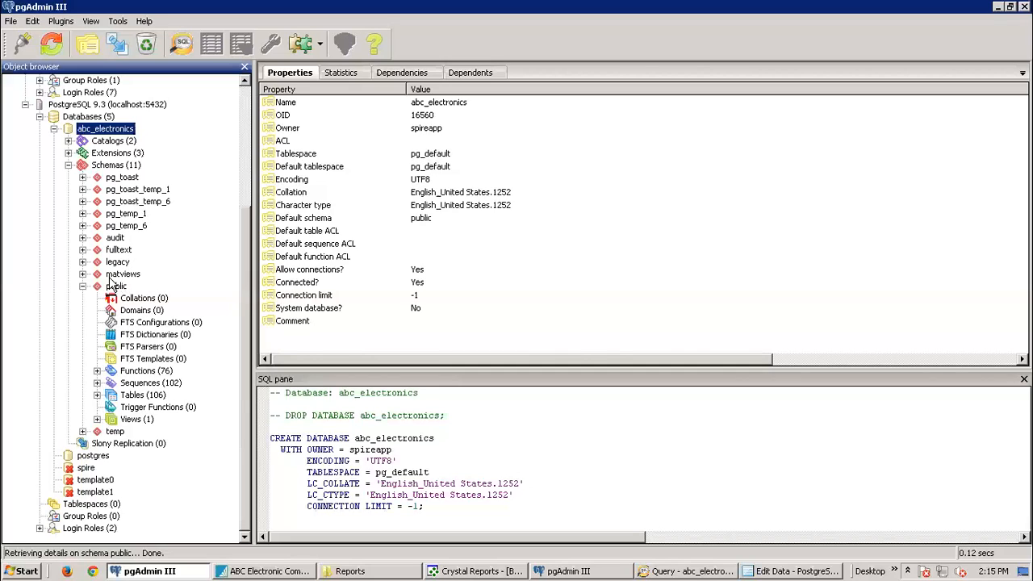
{"action": "left_click", "coordinate": [82, 274]}
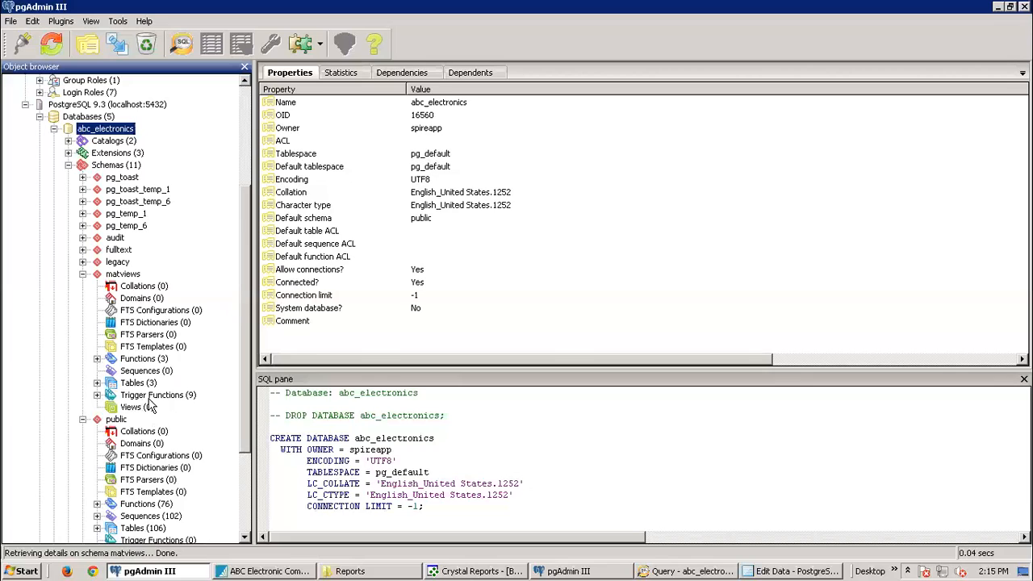
{"action": "left_click", "coordinate": [97, 359]}
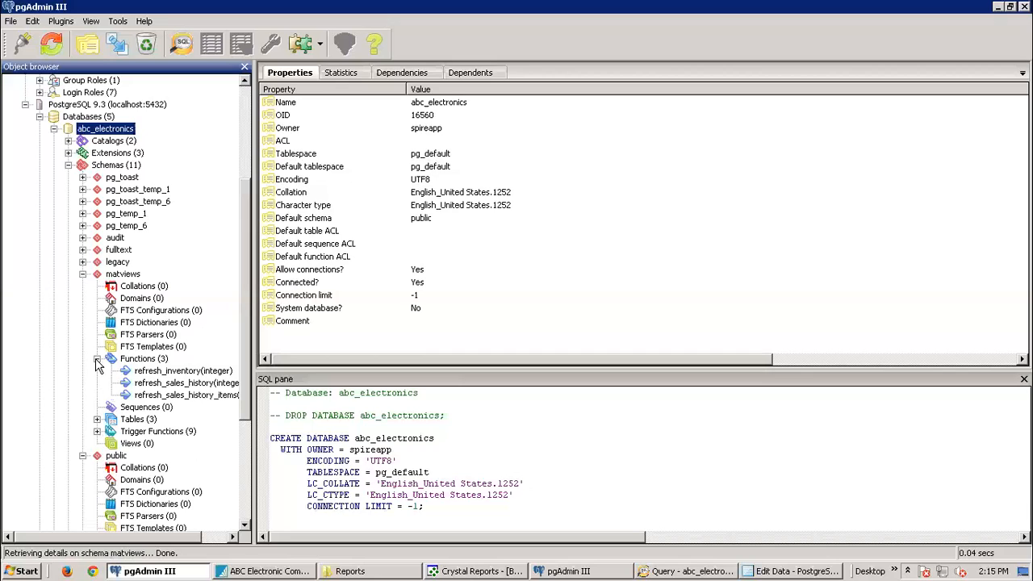
{"action": "left_click", "coordinate": [96, 360]}
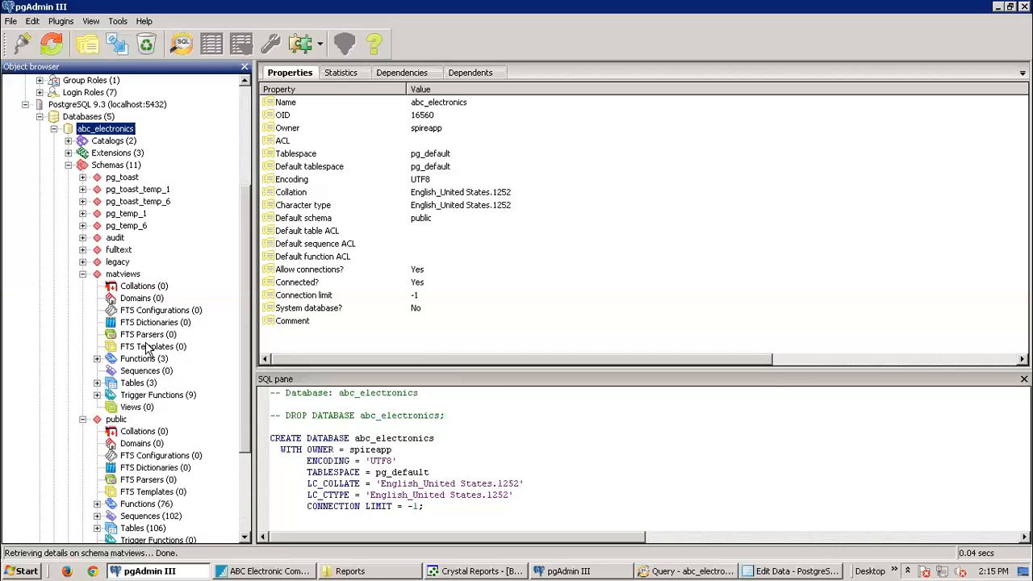
{"action": "left_click", "coordinate": [83, 275]}
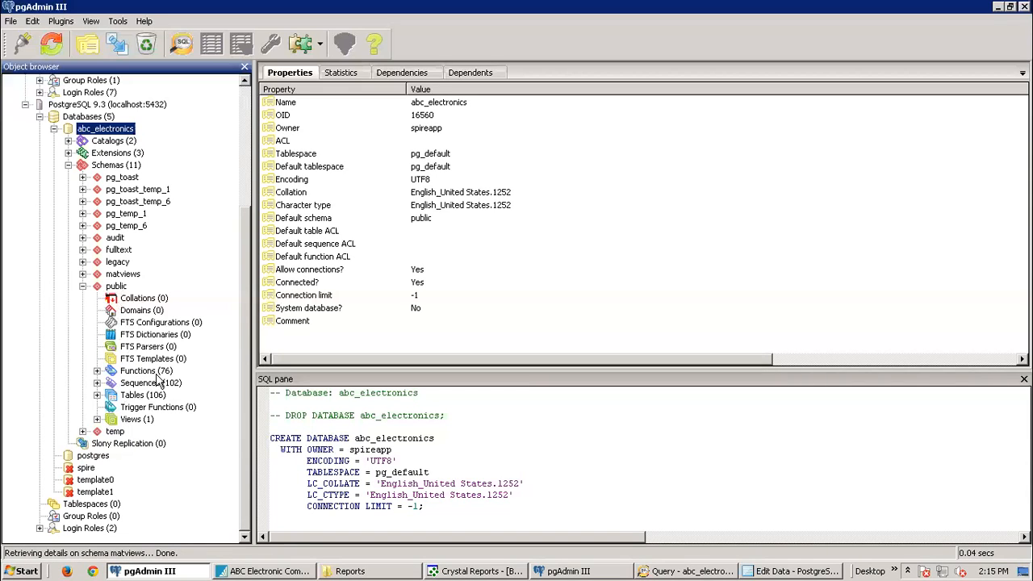
{"action": "left_click", "coordinate": [97, 395]}
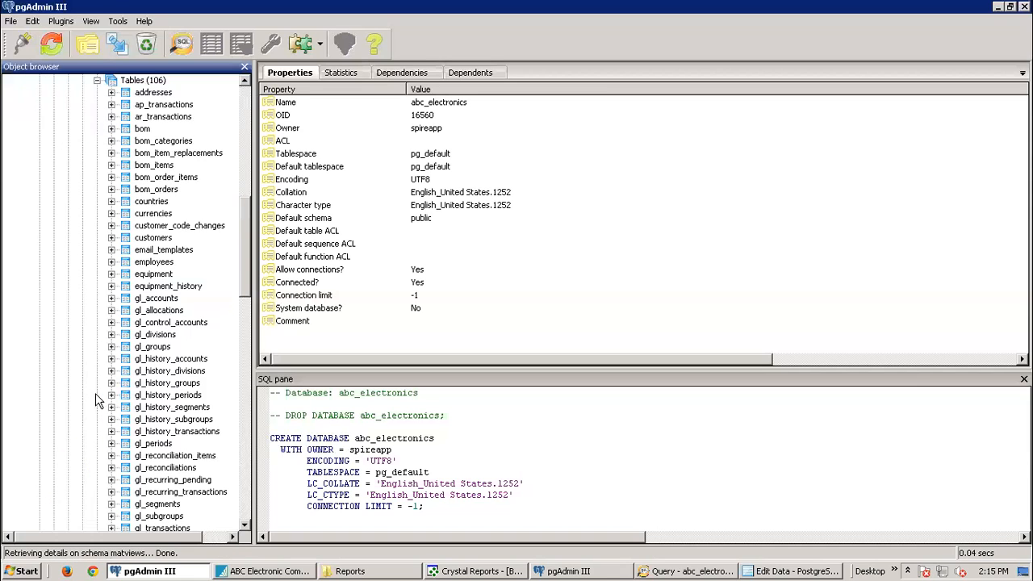
{"action": "scroll", "coordinate": [234, 323], "scroll_direction": "down", "scroll_amount": 13}
{"action": "scroll", "coordinate": [241, 351], "scroll_direction": "down", "scroll_amount": 9}
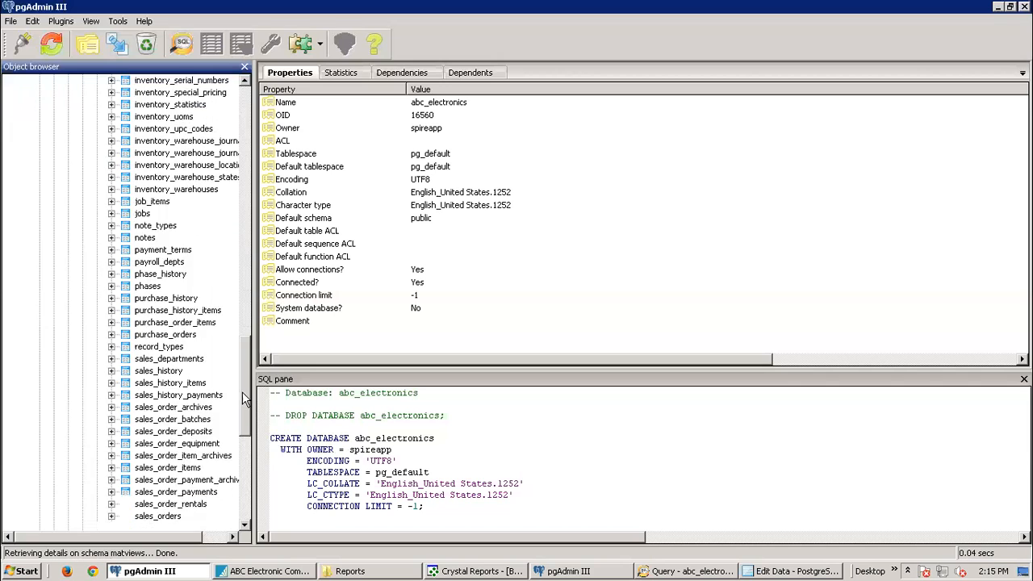
{"action": "scroll", "coordinate": [241, 410], "scroll_direction": "up", "scroll_amount": 6}
{"action": "left_click_drag", "start_coordinate": [240, 346], "coordinate": [251, 197]}
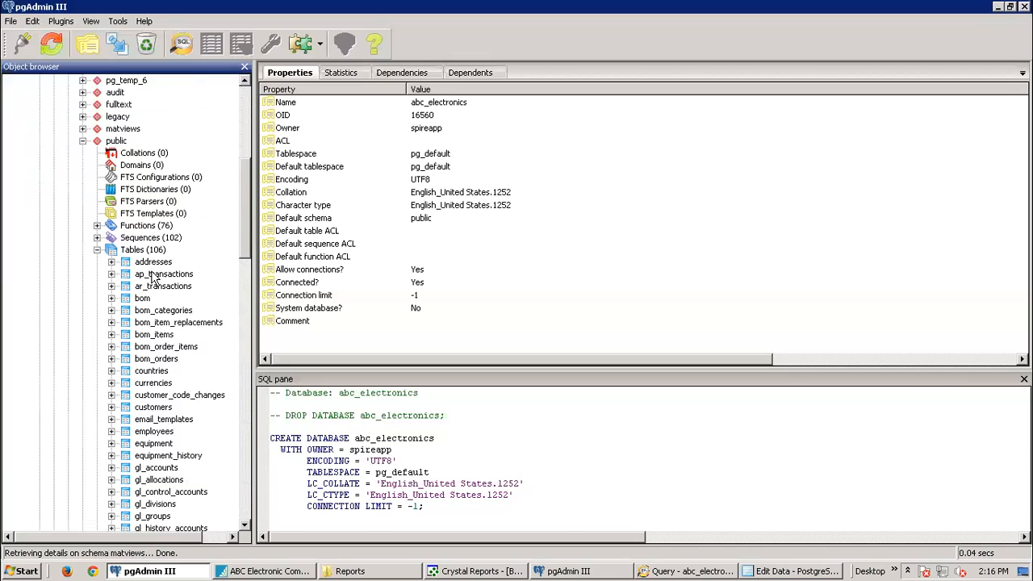
{"action": "left_click", "coordinate": [96, 250]}
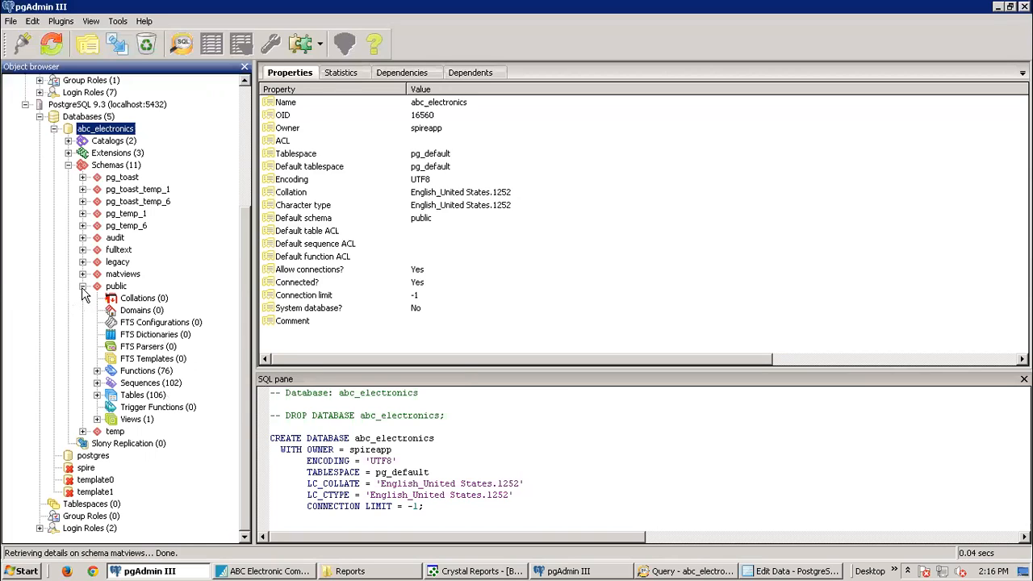
Step: Collapse the public schema, expand the audit schema, then return to the Spire company window
{"action": "left_click", "coordinate": [82, 287]}
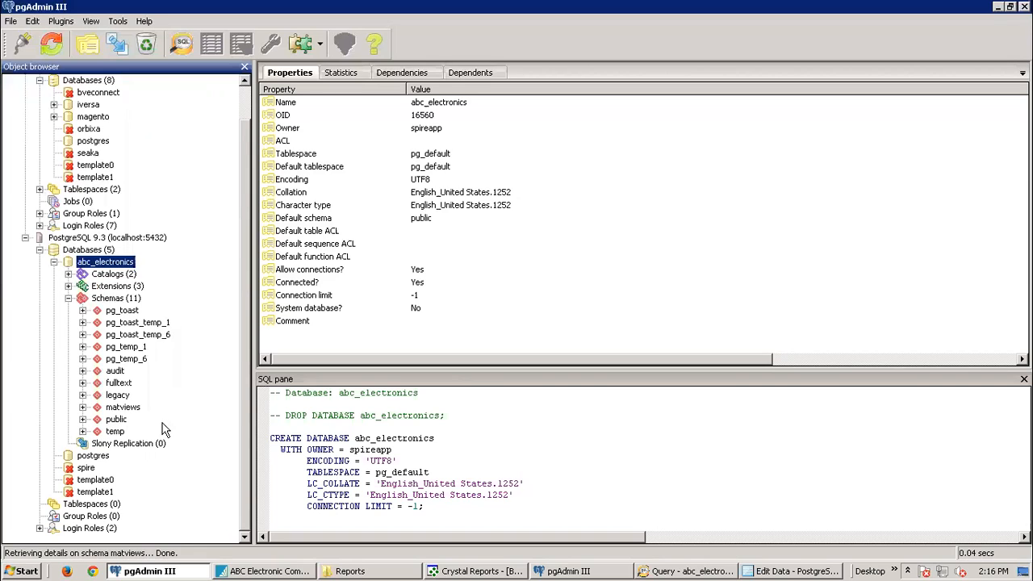
{"action": "left_click", "coordinate": [82, 370]}
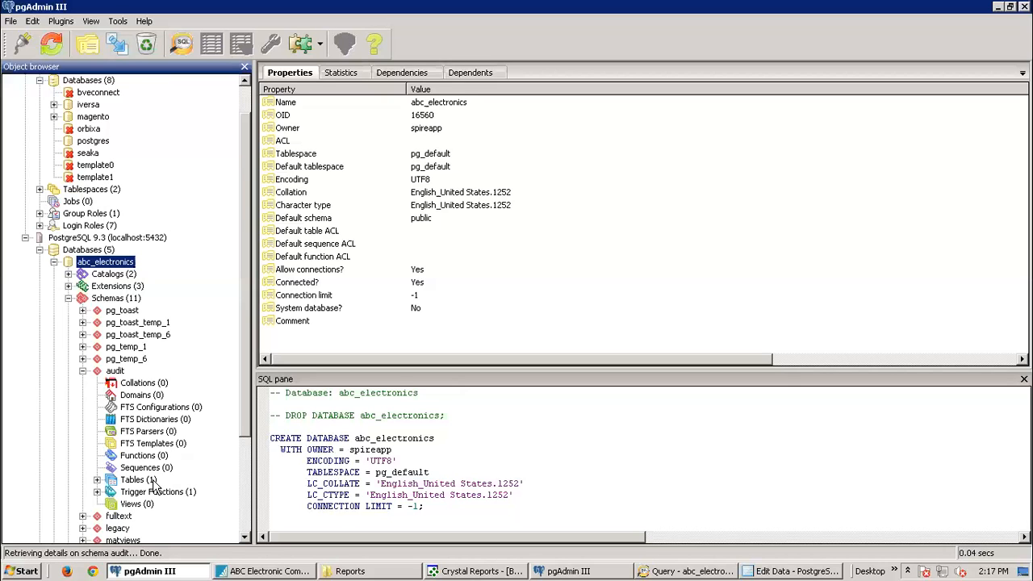
{"action": "left_click", "coordinate": [270, 572]}
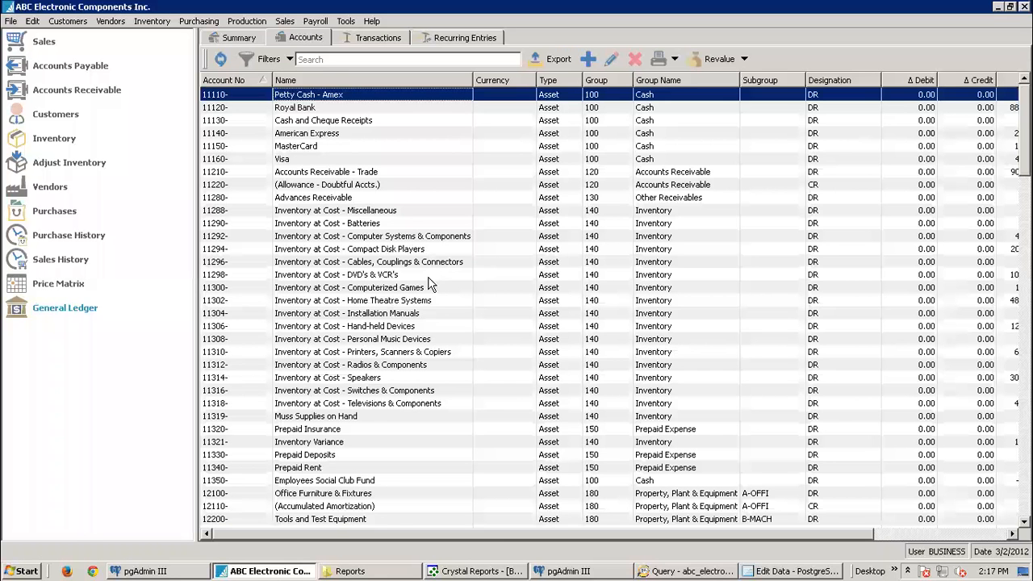
Step: Start a new inventory part with part number 1234 and description 1234
{"action": "left_click", "coordinate": [55, 141]}
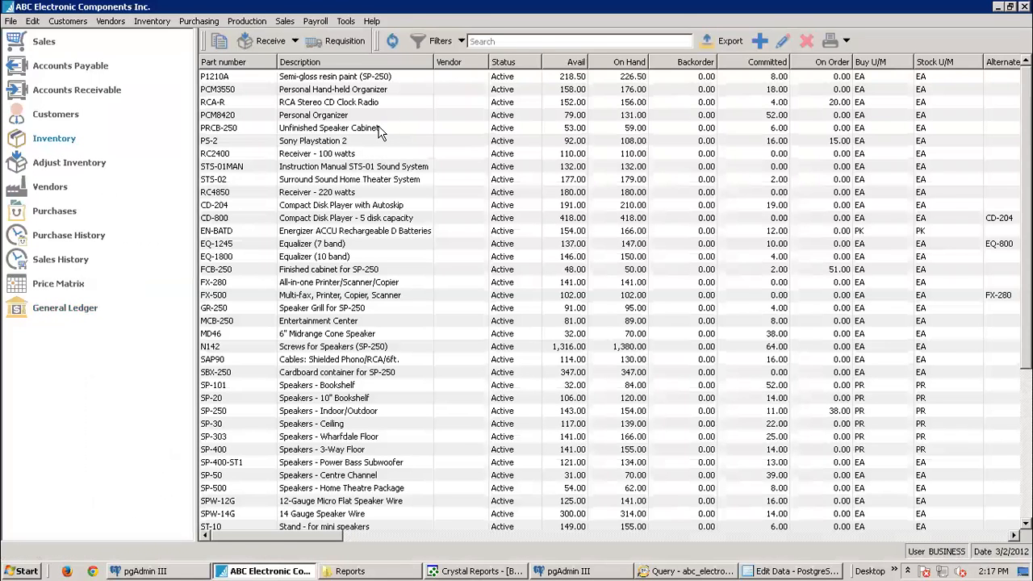
{"action": "left_click", "coordinate": [762, 43]}
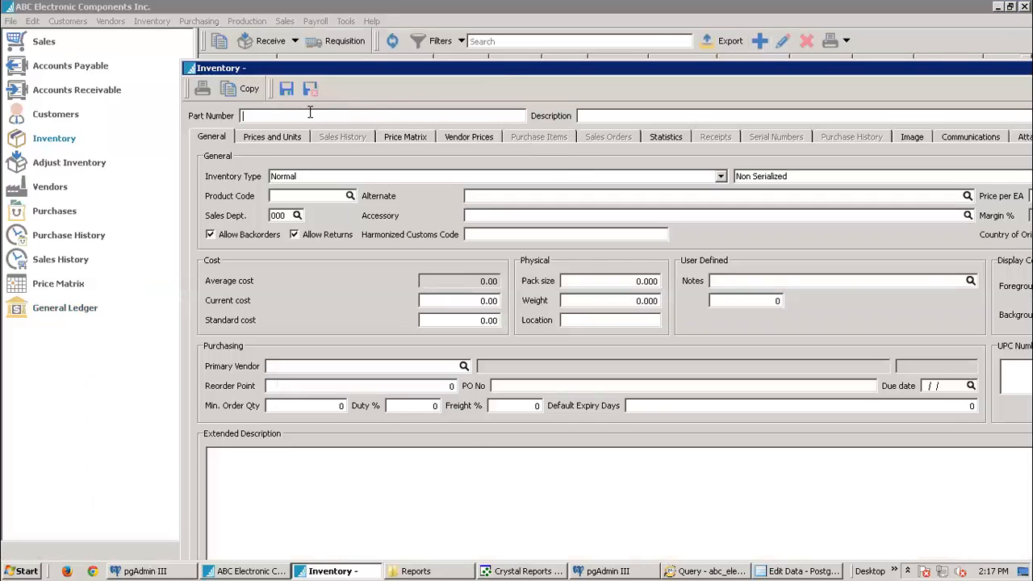
{"action": "left_click", "coordinate": [307, 114]}
{"action": "type", "text": "1234"}
{"action": "left_click", "coordinate": [612, 115]}
{"action": "type", "text": "1234"}
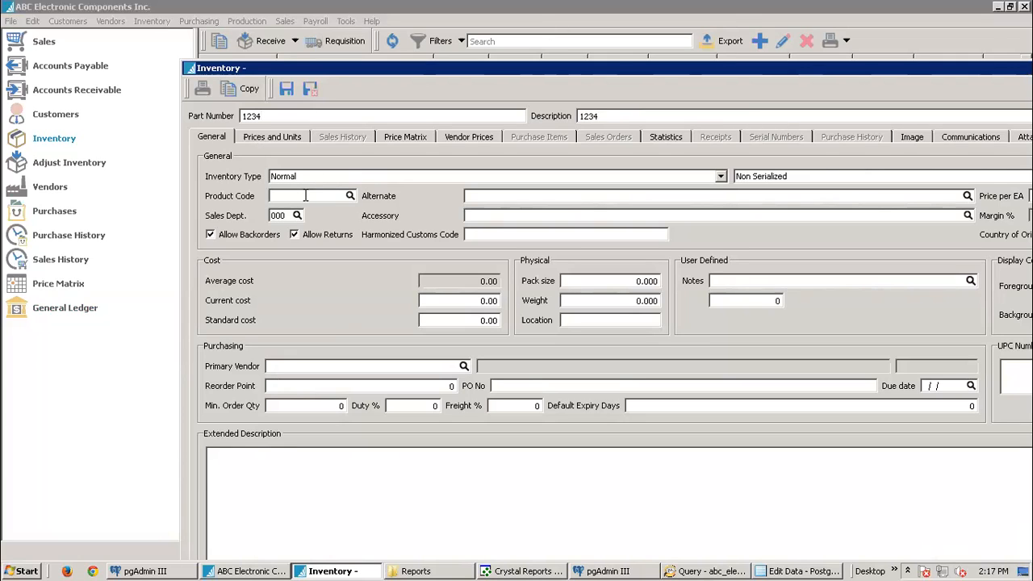
Step: Assign product code BAT to part 1234, check its units and pricing, then view the audit log grid
{"action": "left_click", "coordinate": [350, 195]}
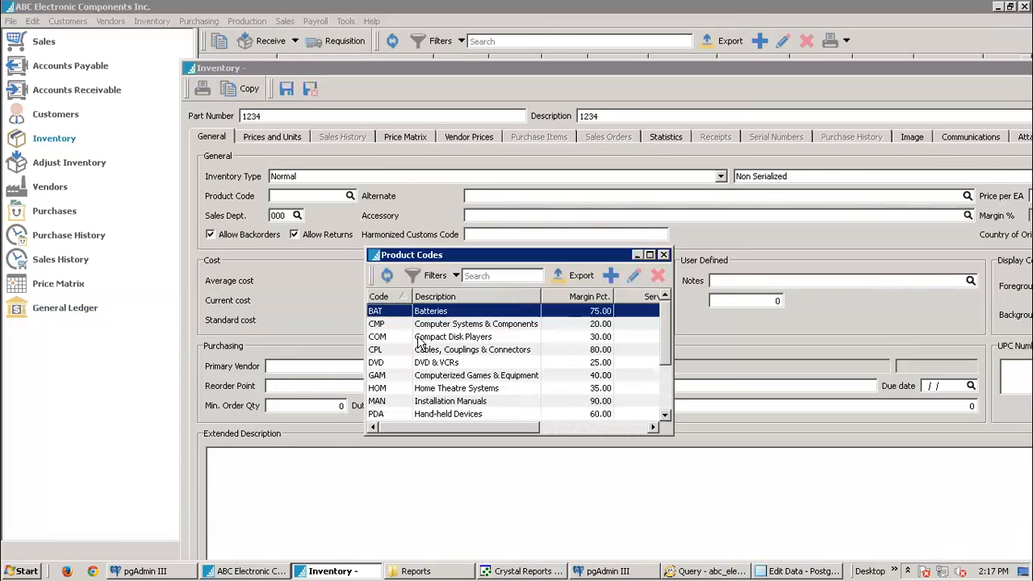
{"action": "double_click", "coordinate": [402, 312]}
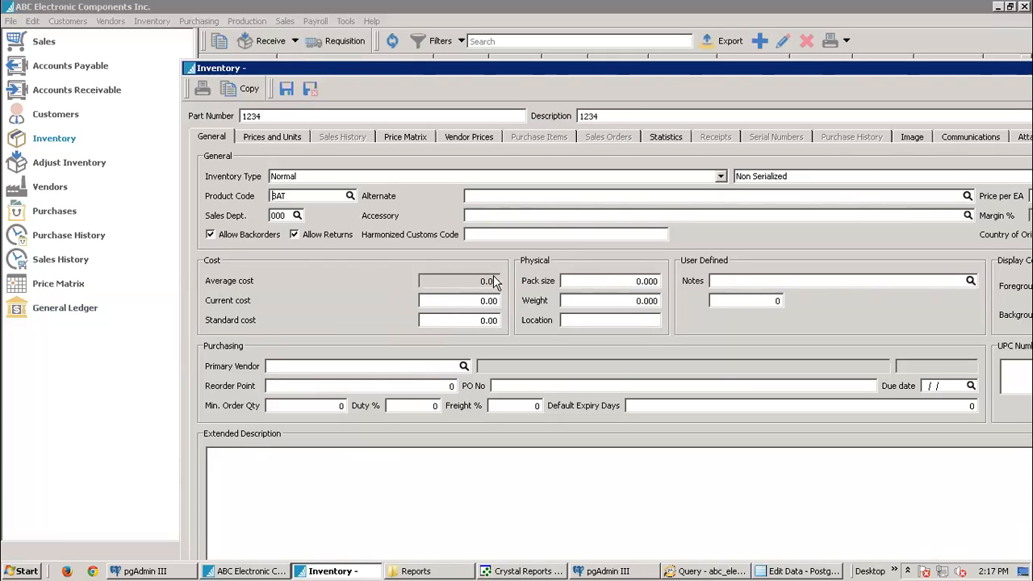
{"action": "left_click", "coordinate": [283, 137]}
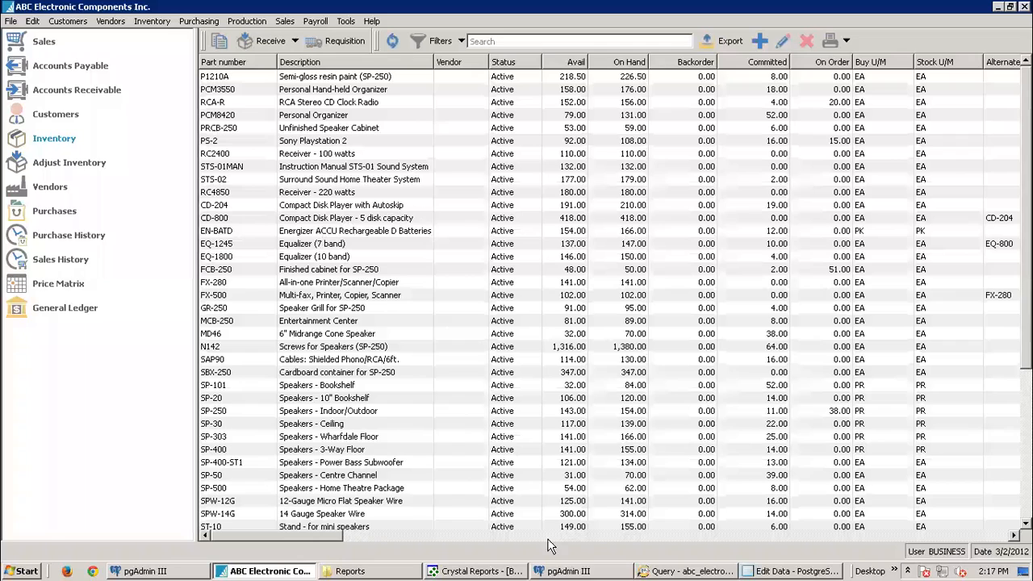
{"action": "left_click", "coordinate": [765, 571]}
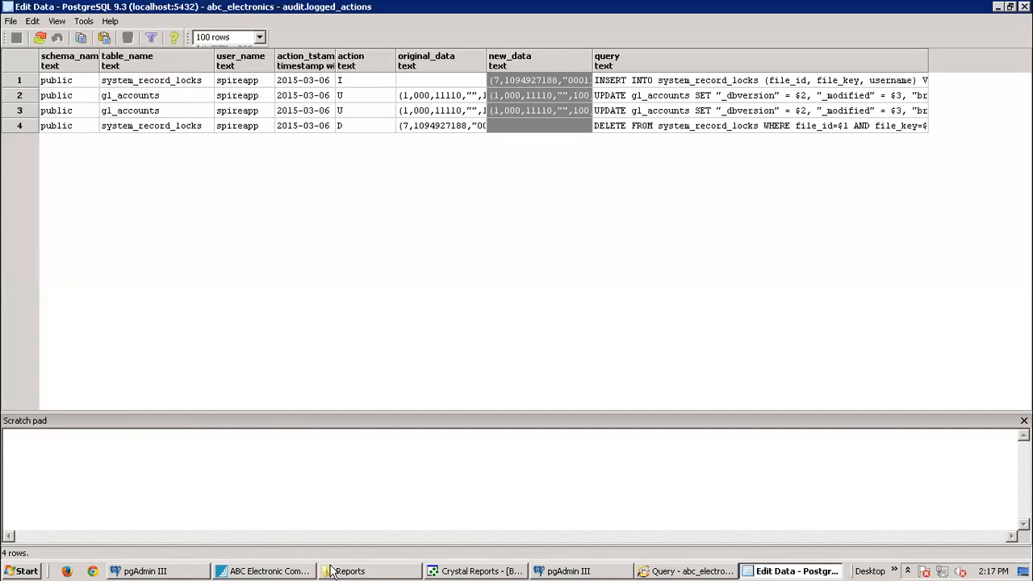
Step: Bring the main pgAdmin III window back to the front
{"action": "left_click", "coordinate": [567, 571]}
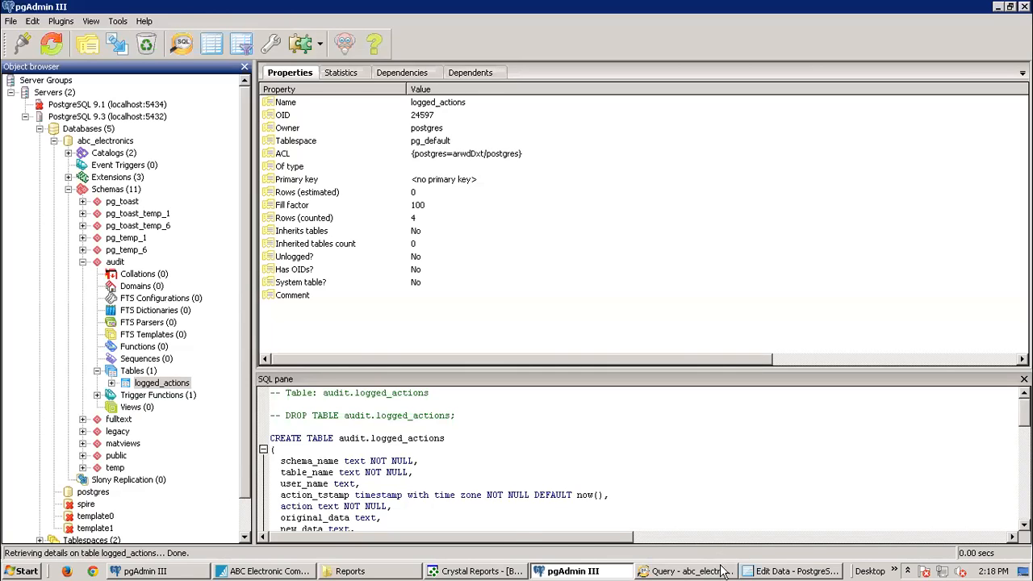
{"action": "mouse_move", "coordinate": [724, 570]}
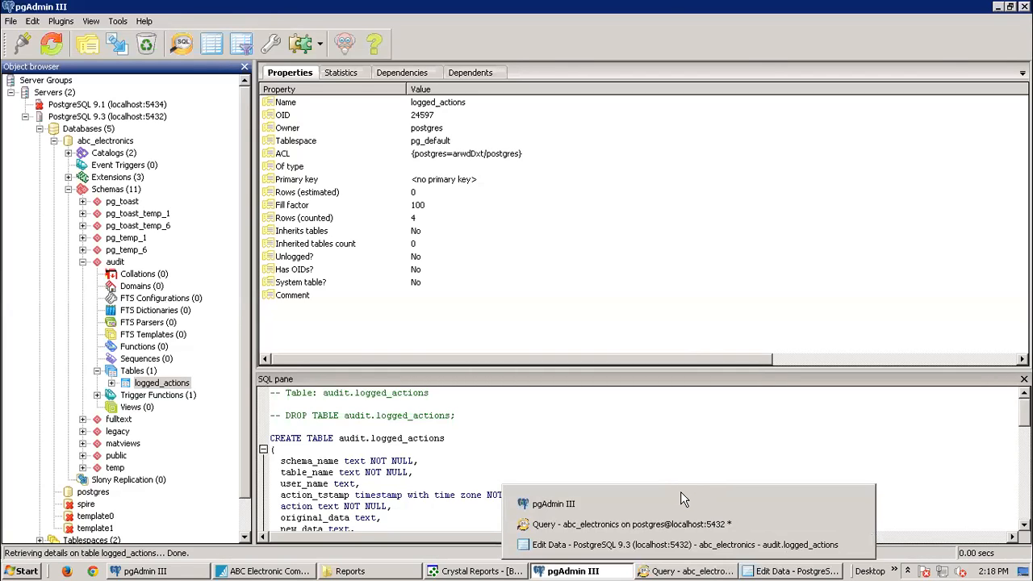
{"action": "left_click", "coordinate": [675, 405]}
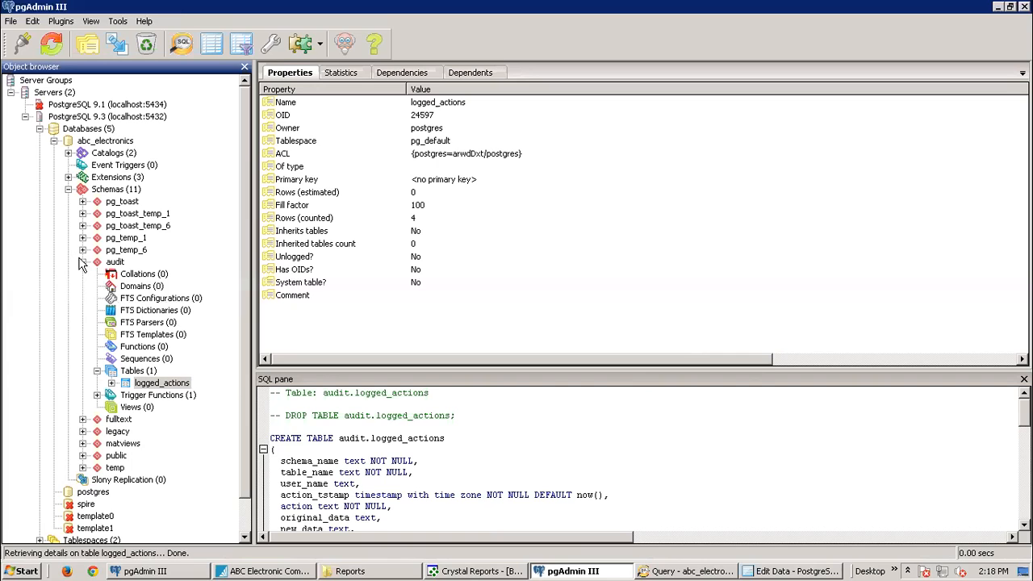
{"action": "left_click", "coordinate": [83, 456]}
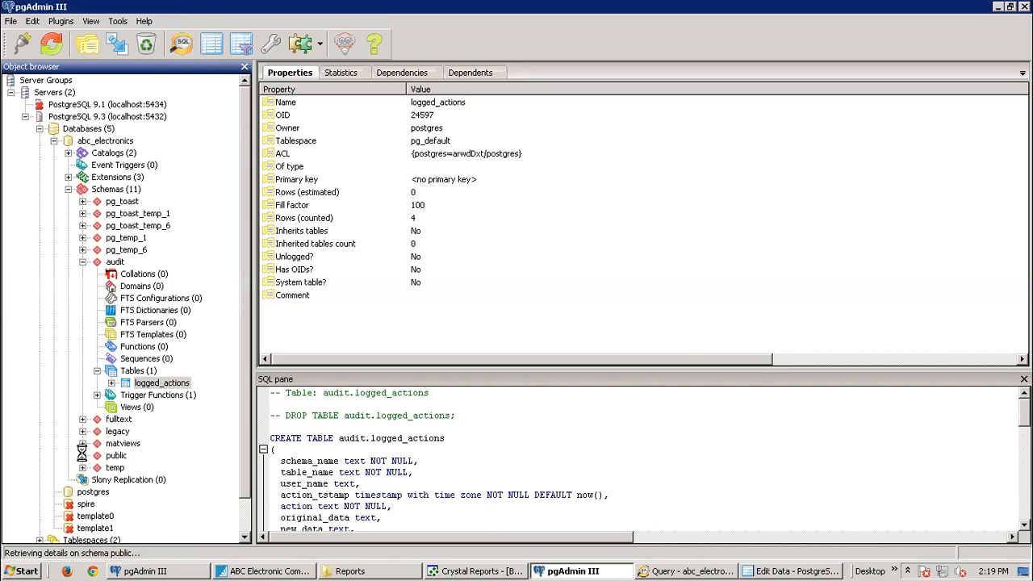
{"action": "scroll", "coordinate": [132, 370], "scroll_direction": "down", "scroll_amount": 1}
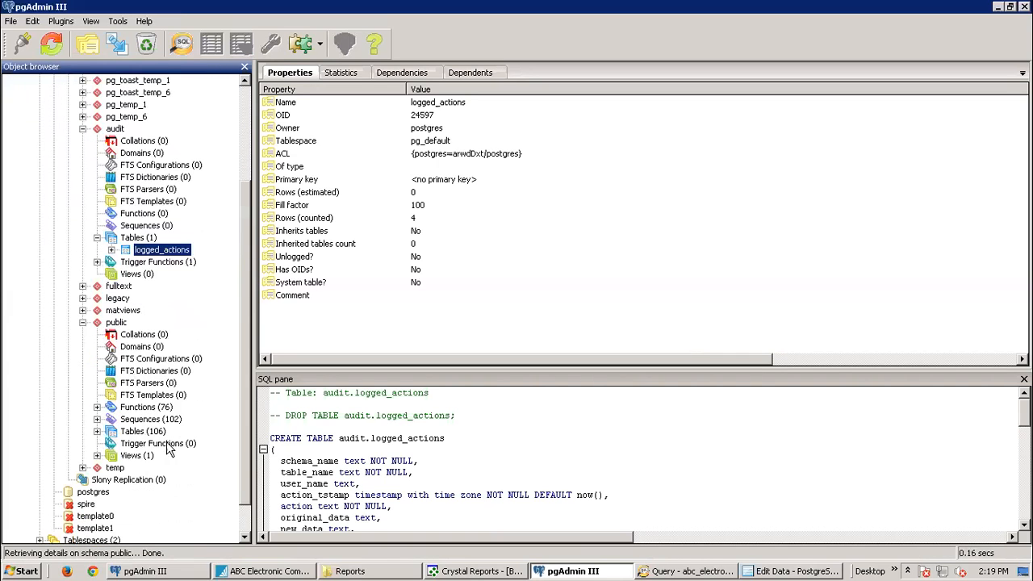
{"action": "left_click", "coordinate": [97, 408]}
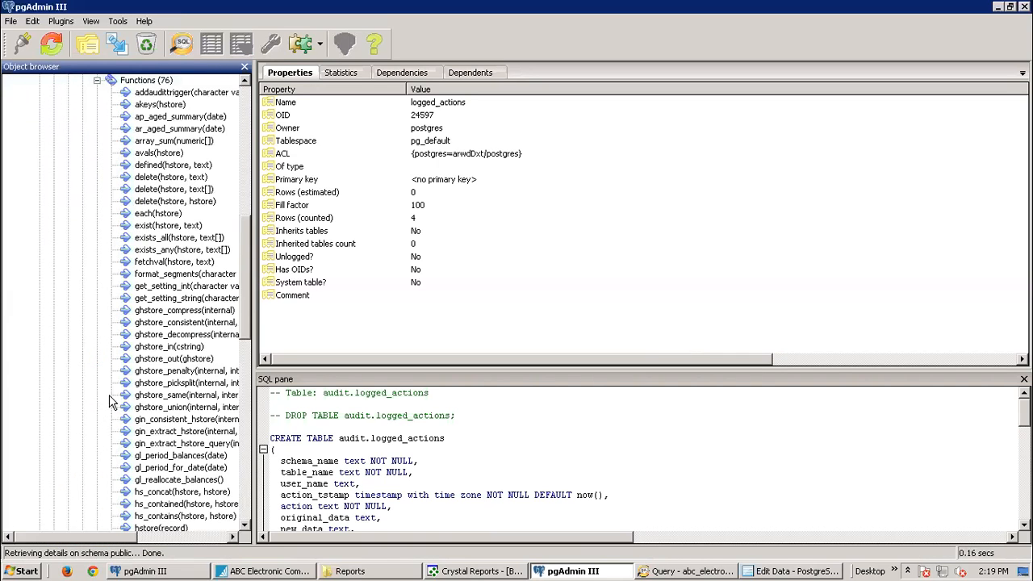
{"action": "left_click", "coordinate": [96, 81]}
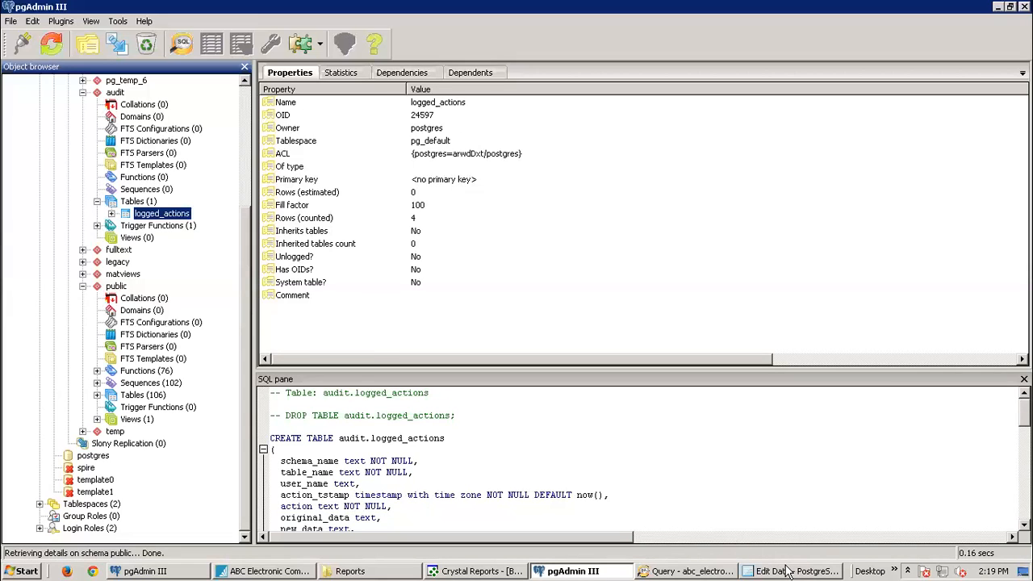
{"action": "left_click", "coordinate": [83, 286]}
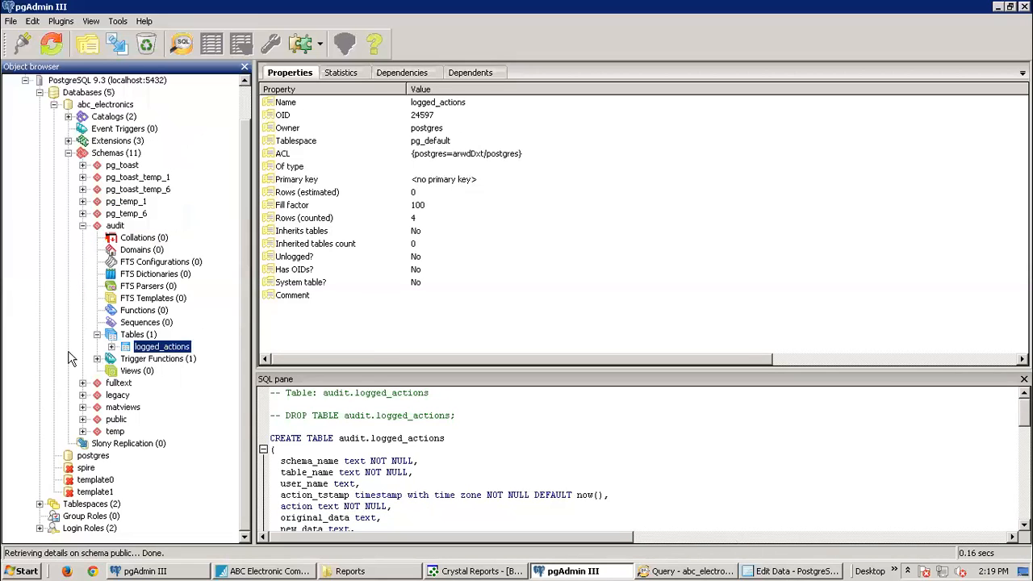
Step: Refresh the audit.logged_actions data grid to load the new entries
{"action": "left_click", "coordinate": [779, 571]}
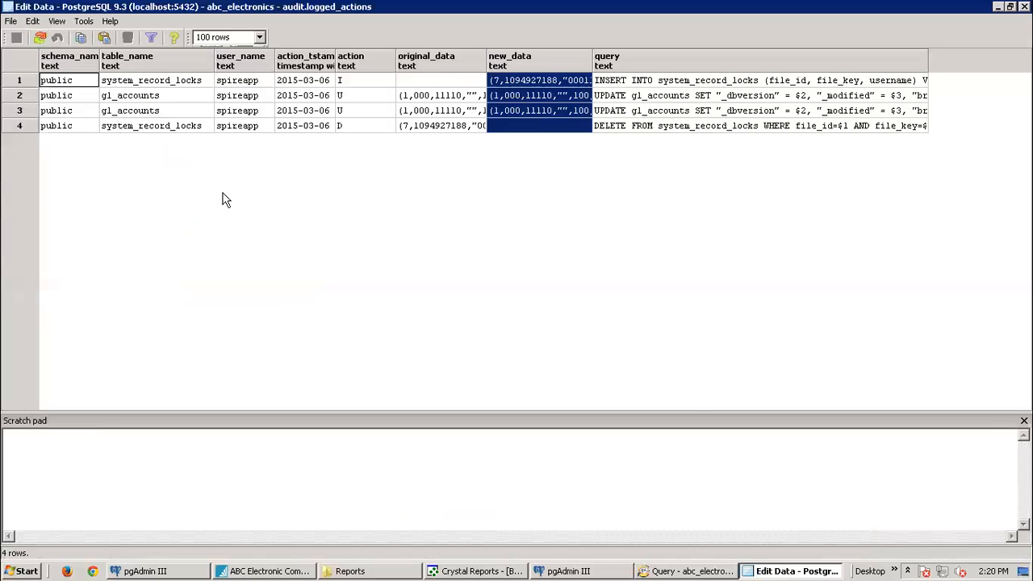
{"action": "left_click", "coordinate": [570, 571]}
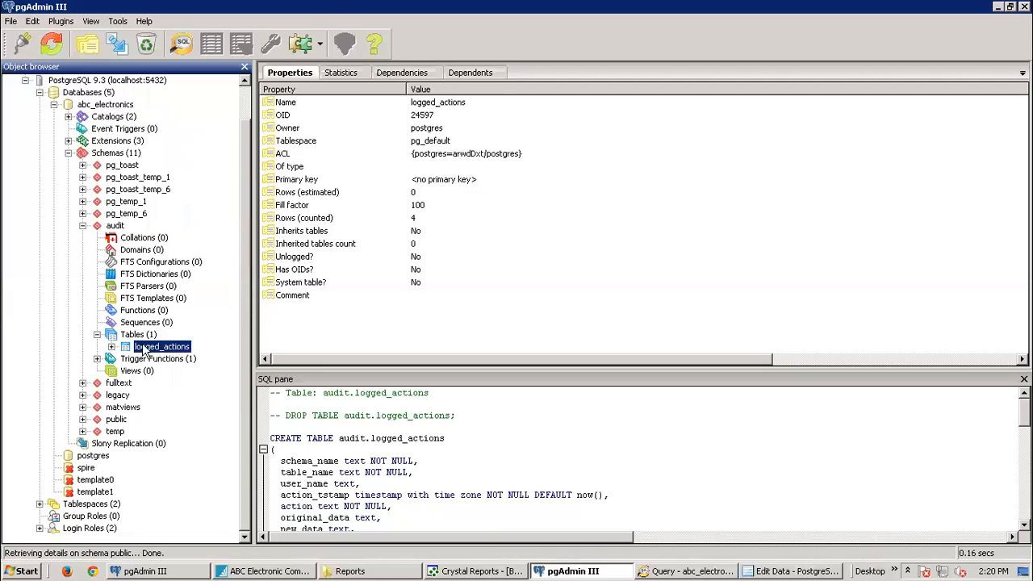
{"action": "left_click", "coordinate": [779, 570]}
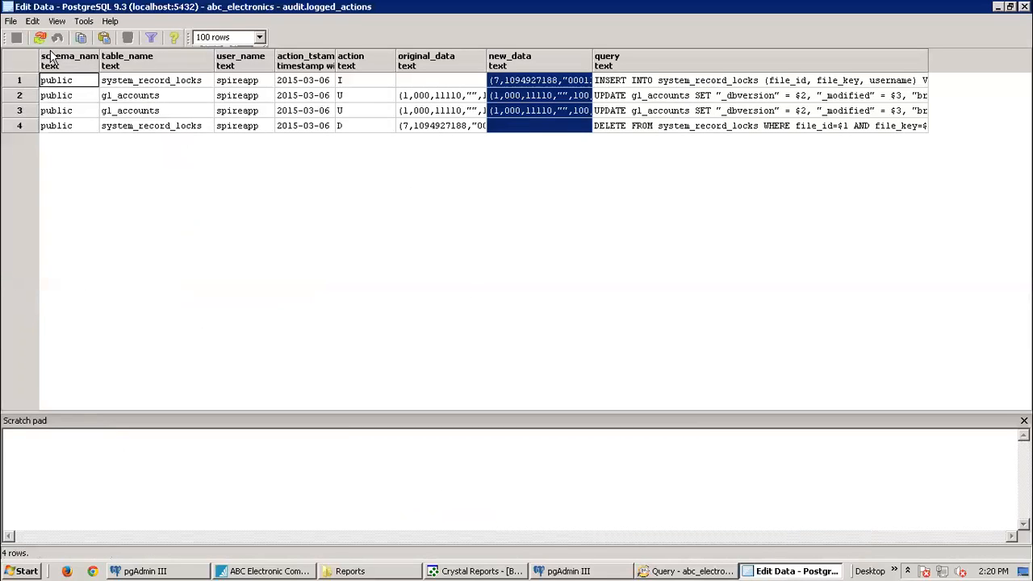
{"action": "left_click", "coordinate": [40, 39]}
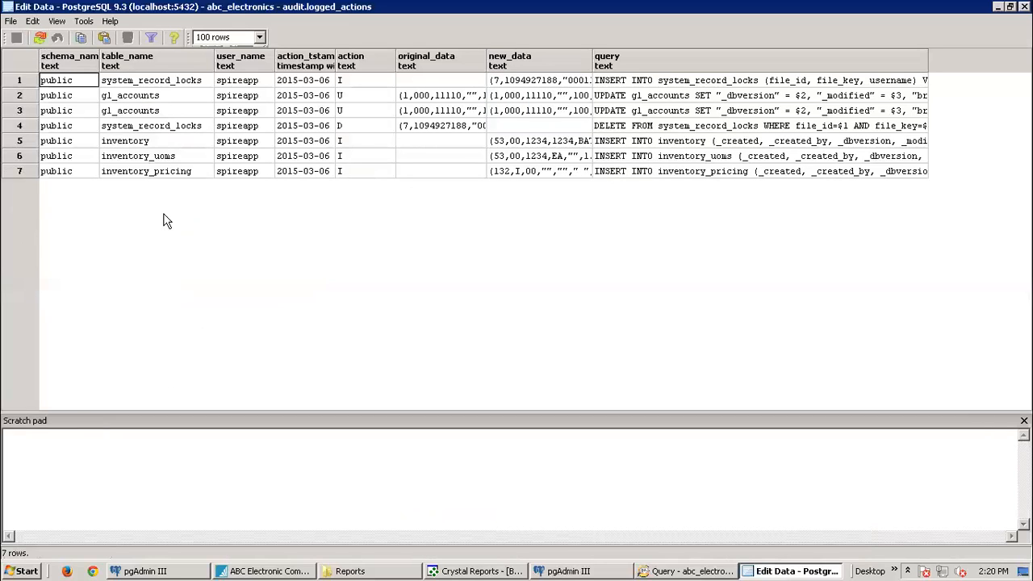
Step: Inspect the inventory, inventory_uoms and inventory_pricing insert rows, then return to Spire's inventory list
{"action": "left_click", "coordinate": [141, 143]}
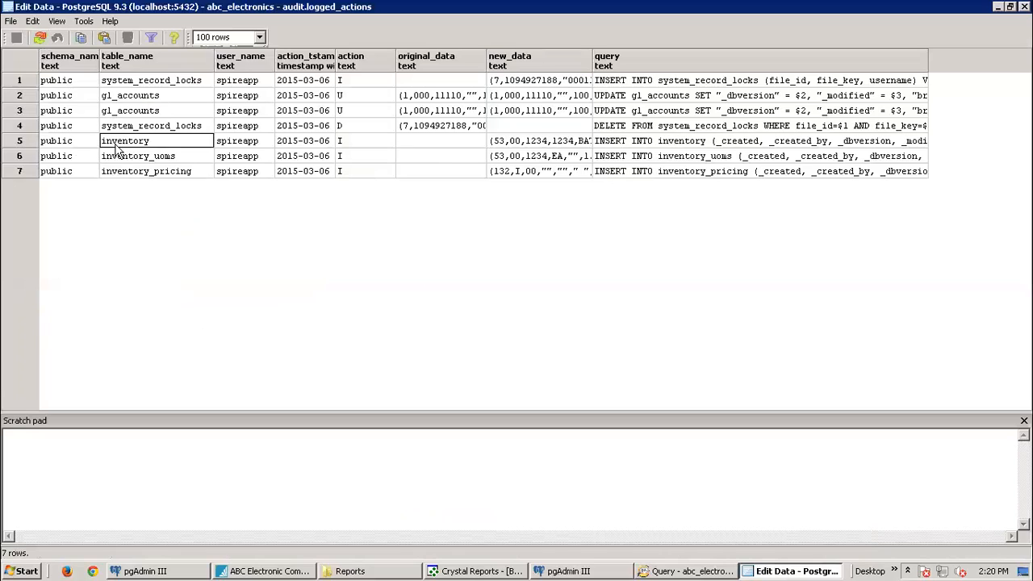
{"action": "left_click", "coordinate": [22, 142]}
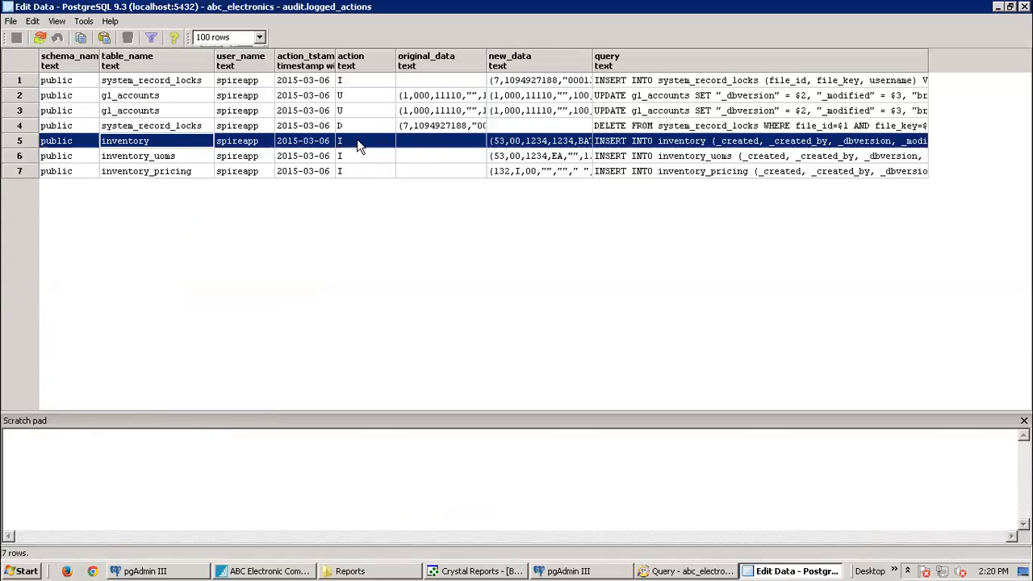
{"action": "left_click", "coordinate": [141, 158]}
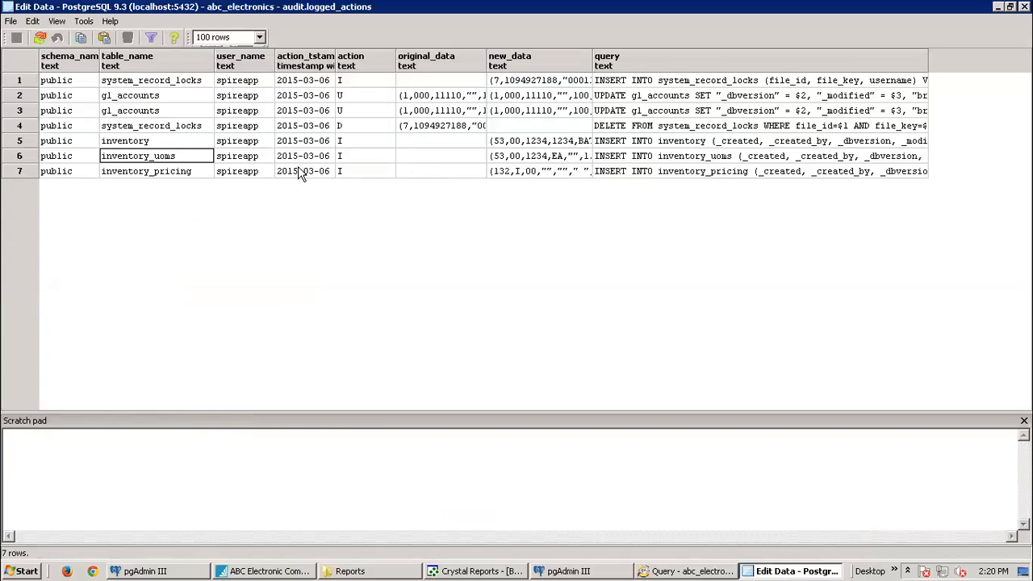
{"action": "left_click", "coordinate": [180, 174]}
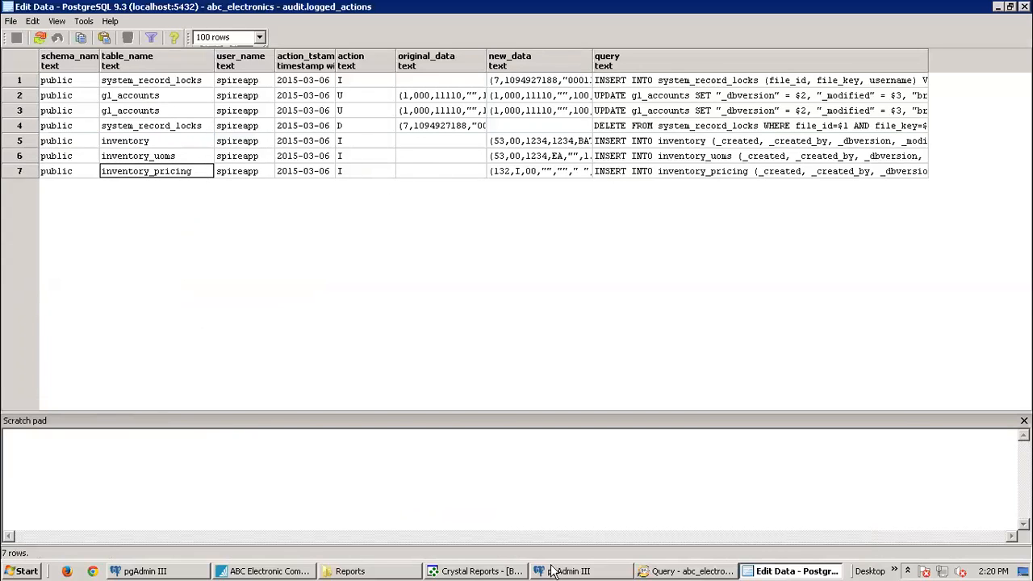
{"action": "left_click", "coordinate": [257, 571]}
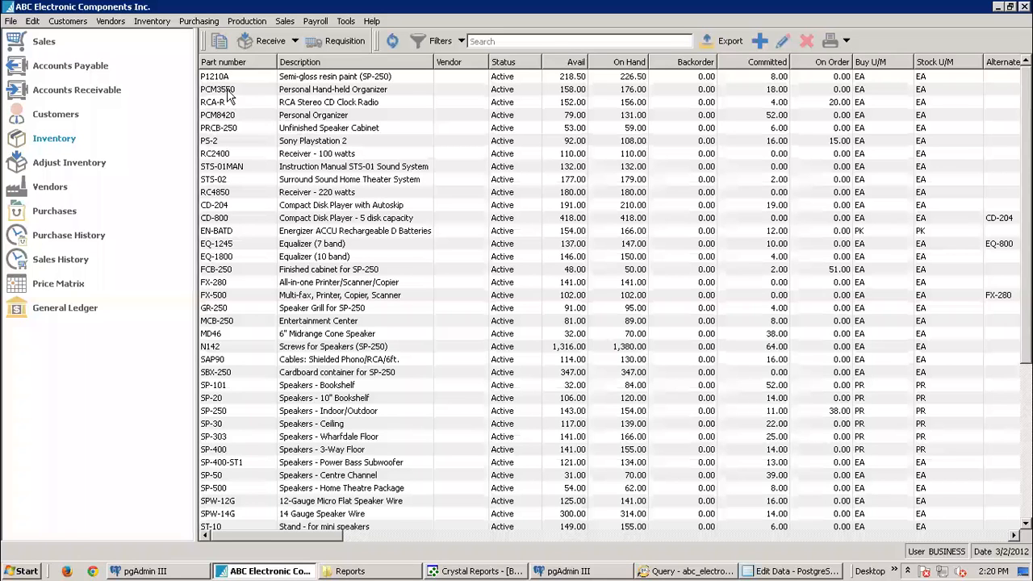
{"action": "left_click", "coordinate": [495, 36]}
{"action": "type", "text": "1234"}
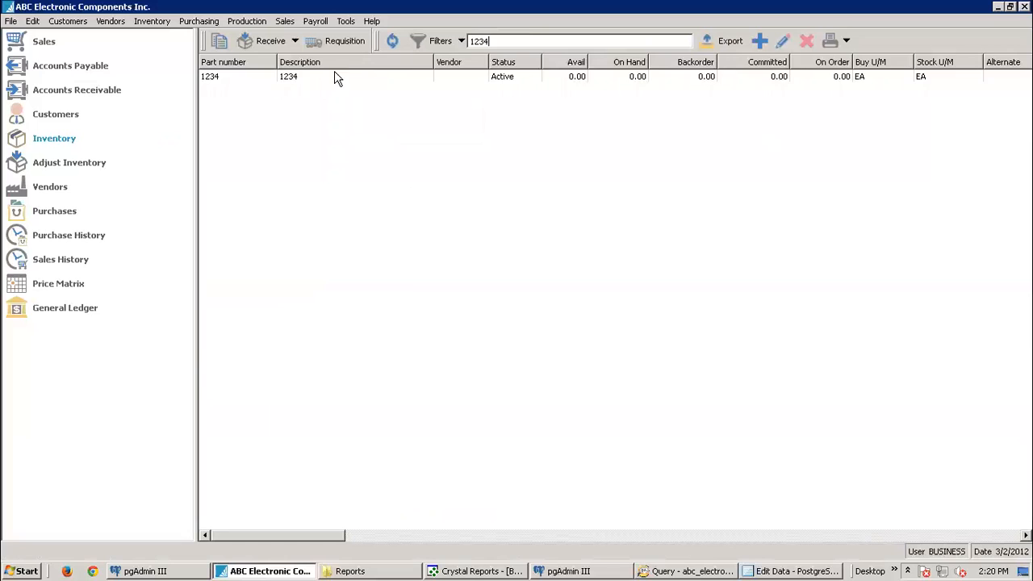
{"action": "left_click", "coordinate": [312, 75]}
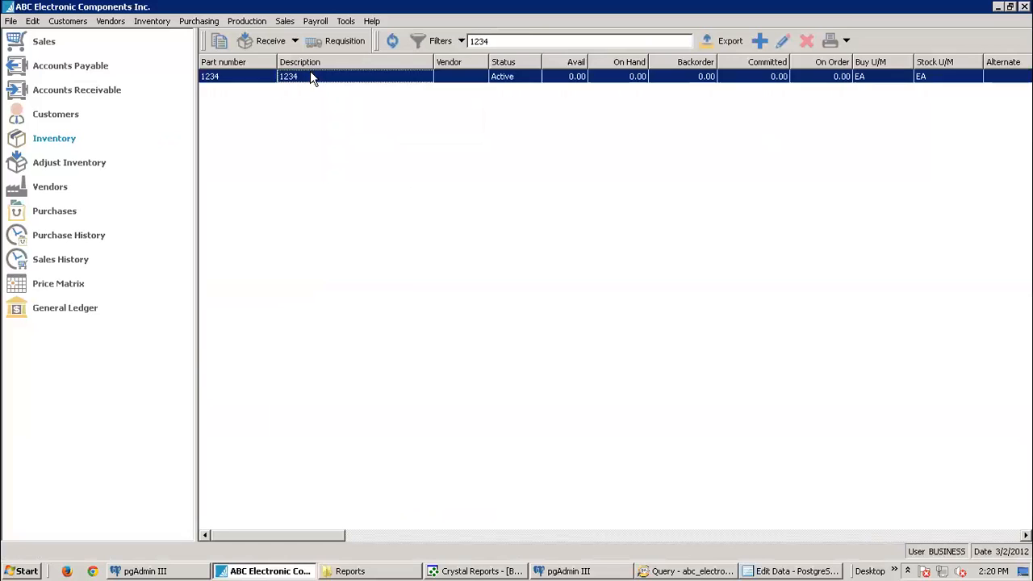
{"action": "left_click", "coordinate": [797, 572]}
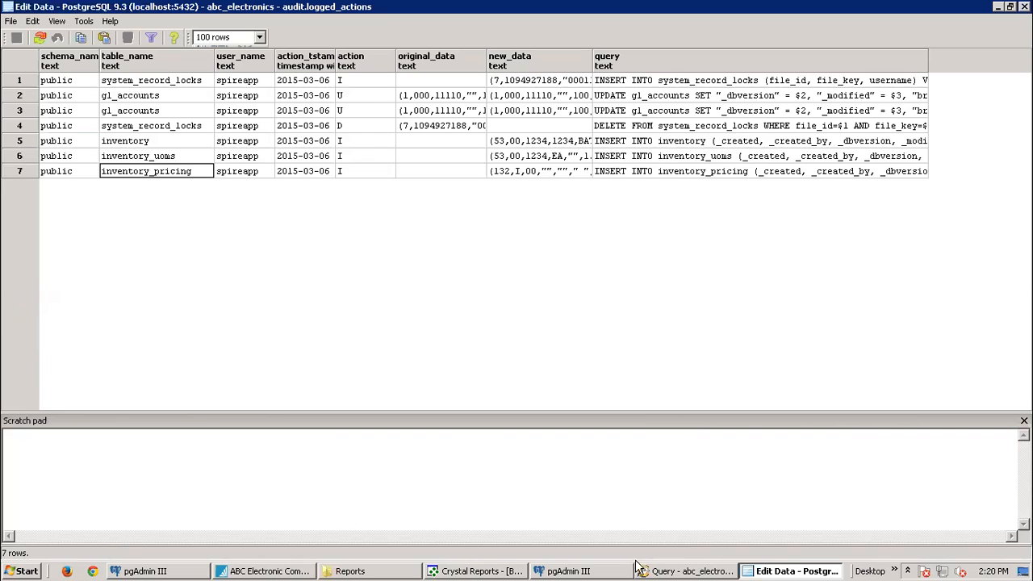
{"action": "left_click", "coordinate": [299, 571]}
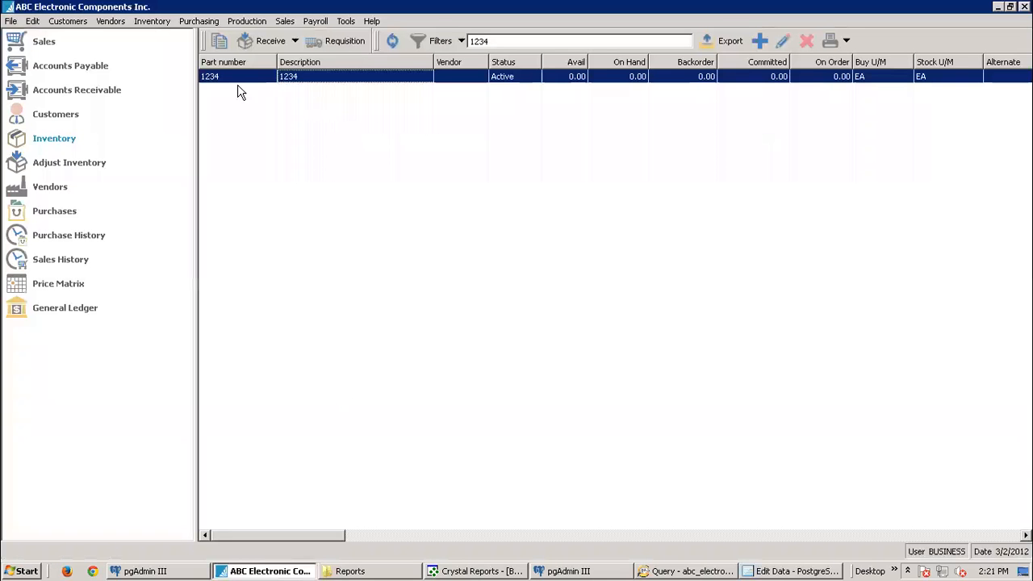
{"action": "left_click", "coordinate": [42, 191]}
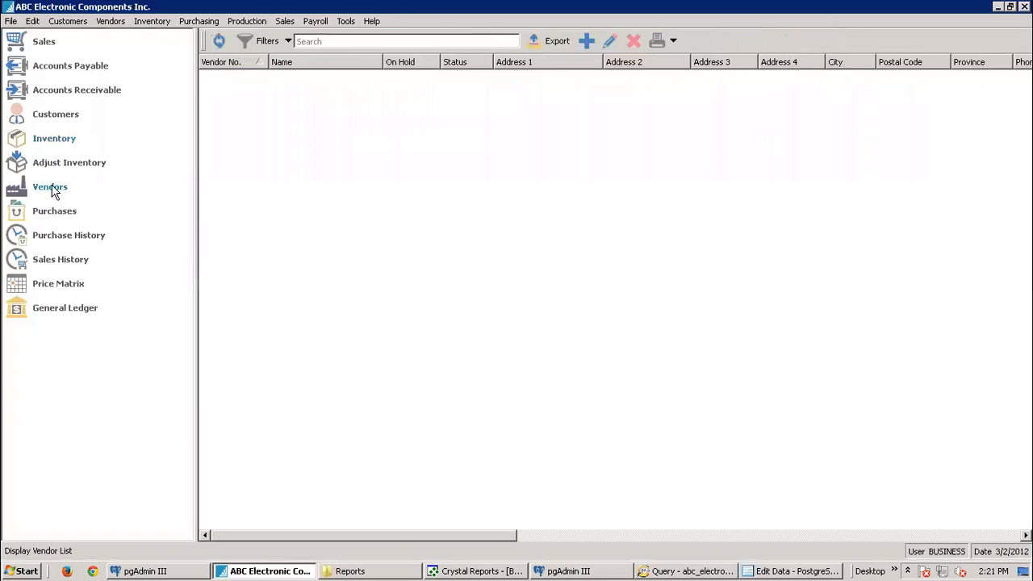
{"action": "left_click", "coordinate": [57, 139]}
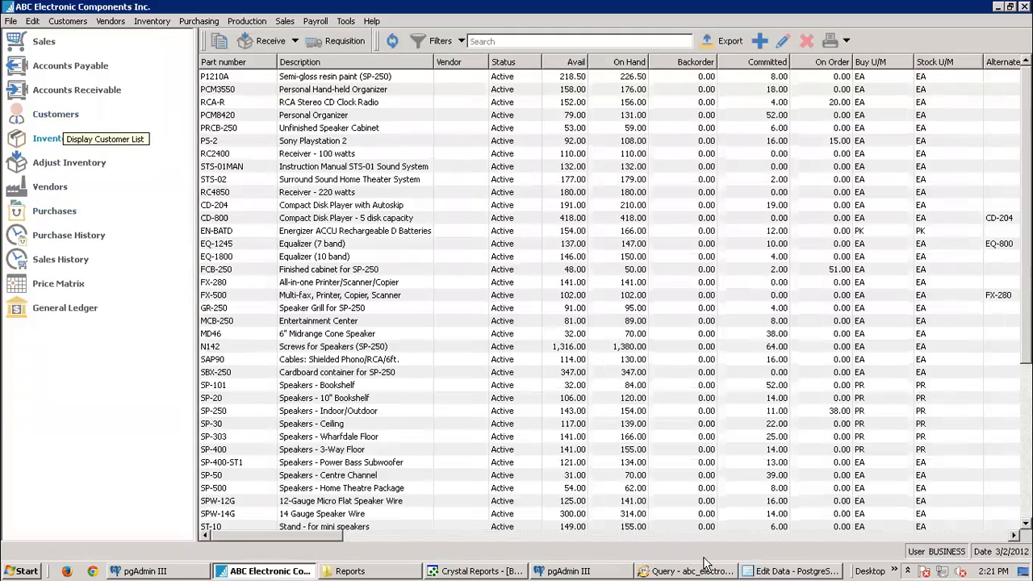
Step: Widen the new_data column in the audit log grid, then bring the query window forward
{"action": "left_click", "coordinate": [781, 572]}
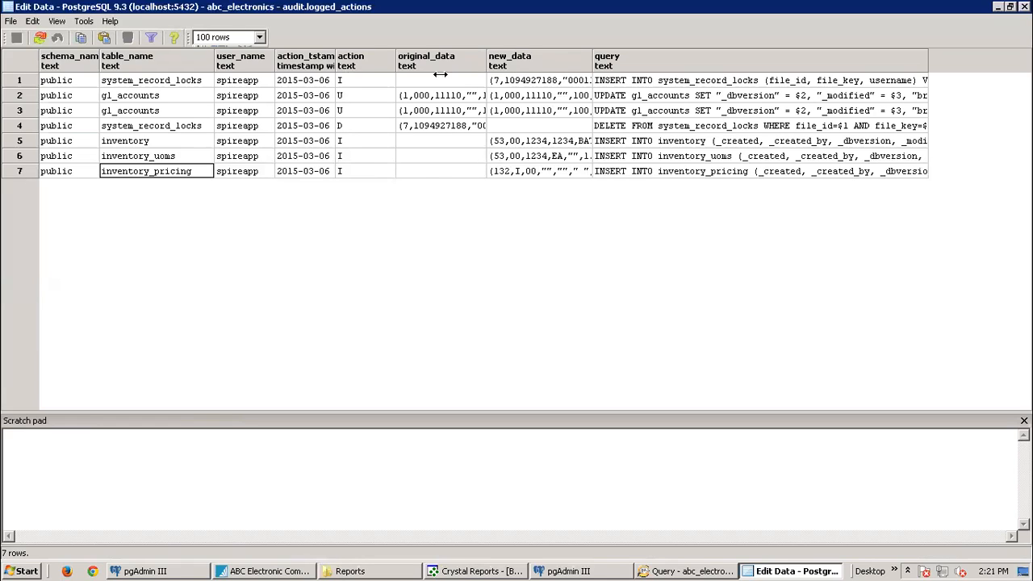
{"action": "left_click_drag", "start_coordinate": [594, 58], "coordinate": [699, 57]}
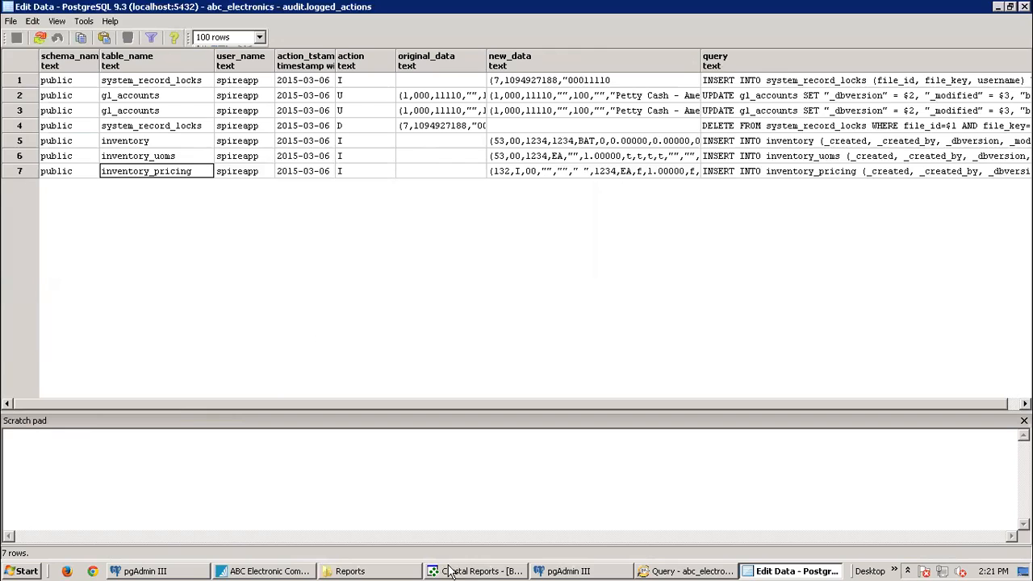
{"action": "left_click", "coordinate": [668, 571]}
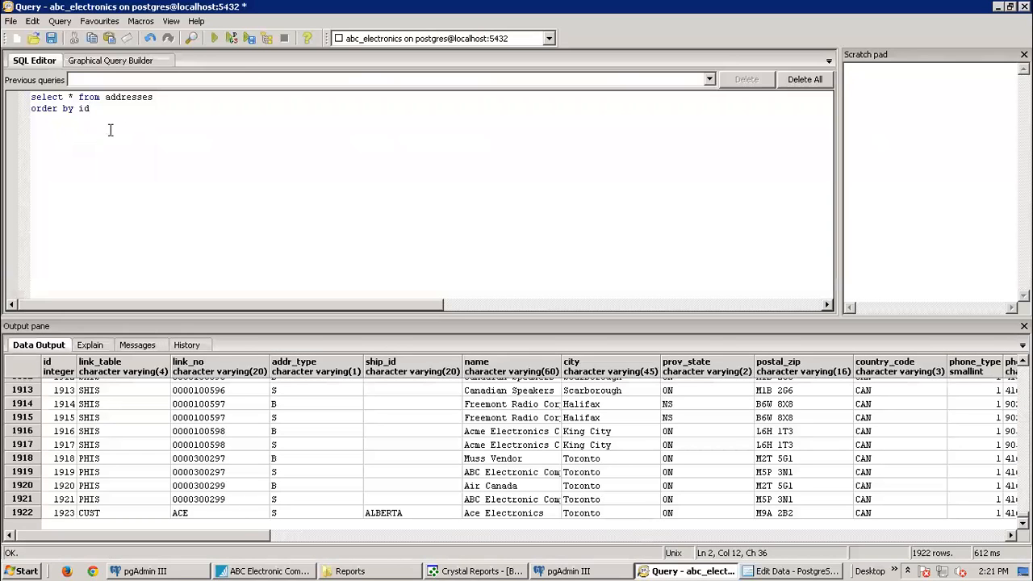
Step: Replace the addresses query with select * from inventory and run it
{"action": "key", "text": "ctrl+a"}
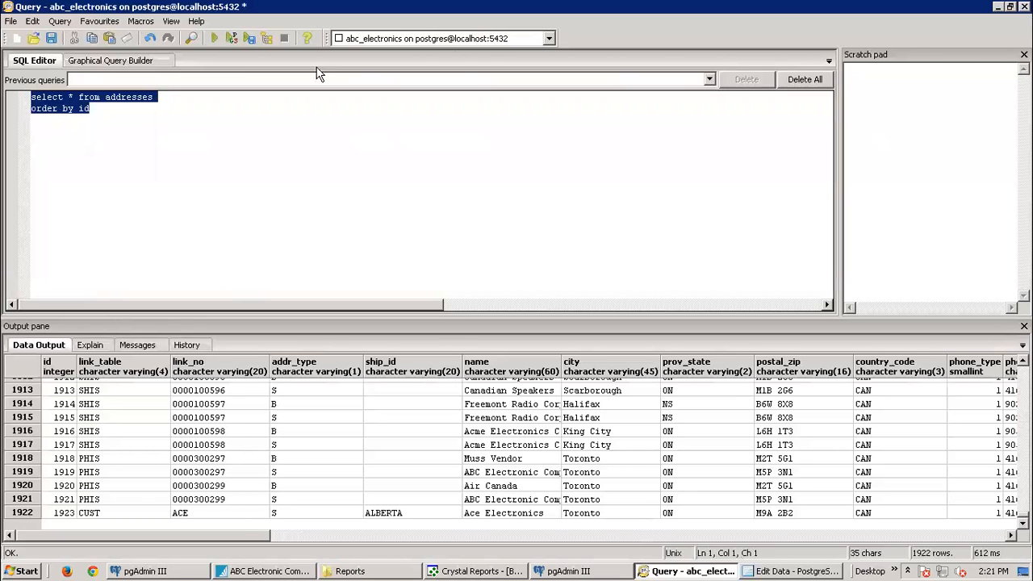
{"action": "type", "text": "s"}
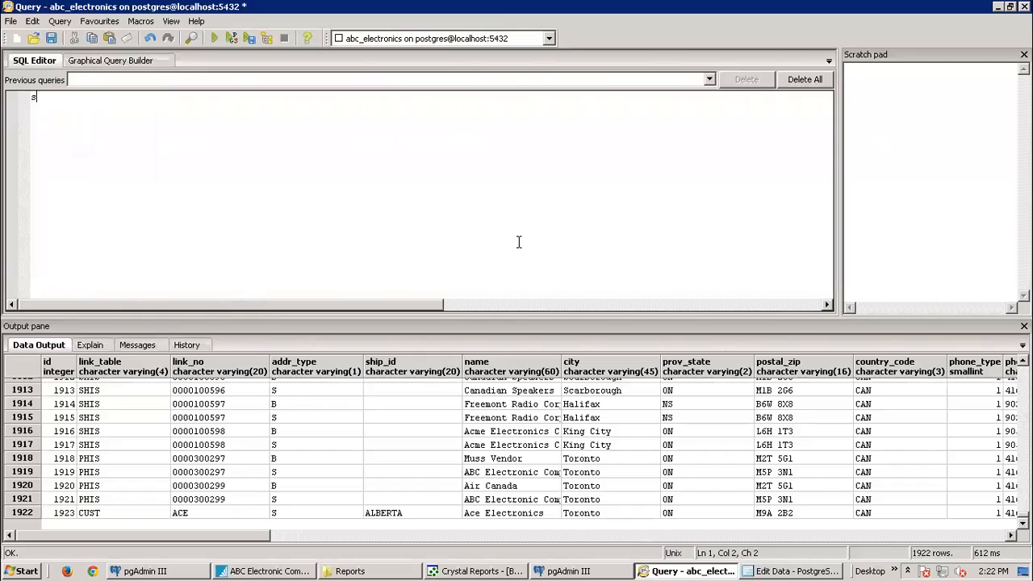
{"action": "type", "text": "elect * f"}
{"action": "type", "text": "rom inv"}
{"action": "type", "text": "etnor"}
{"action": "type", "text": "nt"}
{"action": "type", "text": "tory"}
{"action": "key", "text": "Return"}
{"action": "type", "text": "where"}
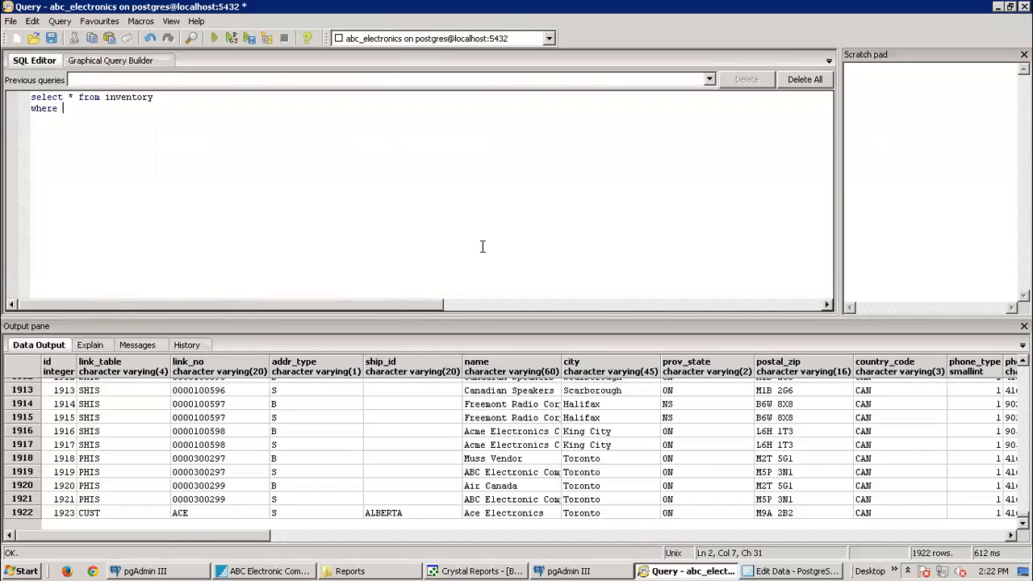
{"action": "left_click_drag", "start_coordinate": [165, 97], "coordinate": [17, 98]}
{"action": "left_click", "coordinate": [215, 40]}
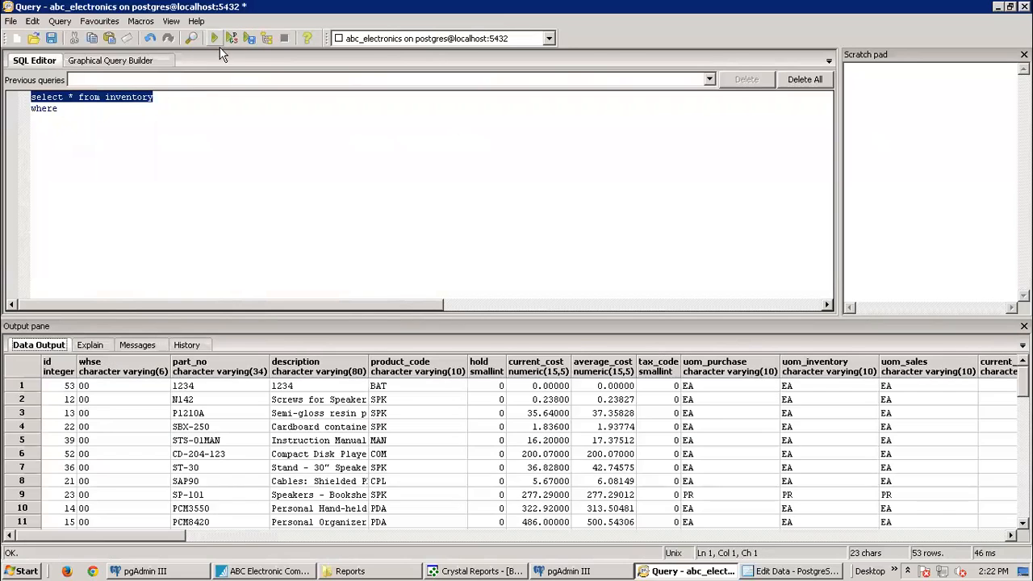
Step: Add the filter where part_no = '1234' and run the query, returning one row
{"action": "left_click", "coordinate": [66, 113]}
{"action": "type", "text": "par"}
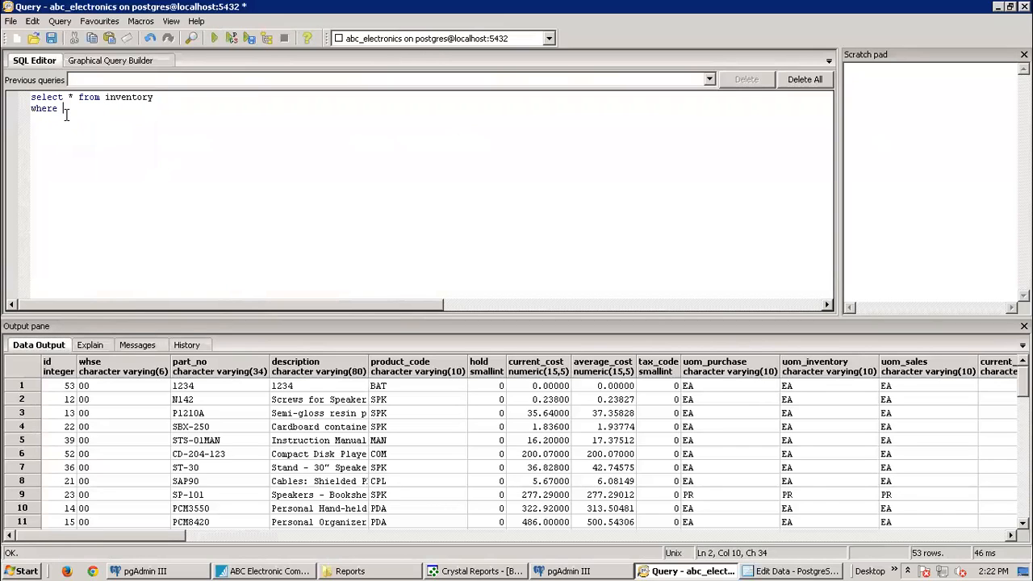
{"action": "type", "text": "t_no = '1234"}
{"action": "type", "text": "'1234"}
{"action": "key", "text": "Right"}
{"action": "left_click_drag", "start_coordinate": [153, 110], "coordinate": [21, 97]}
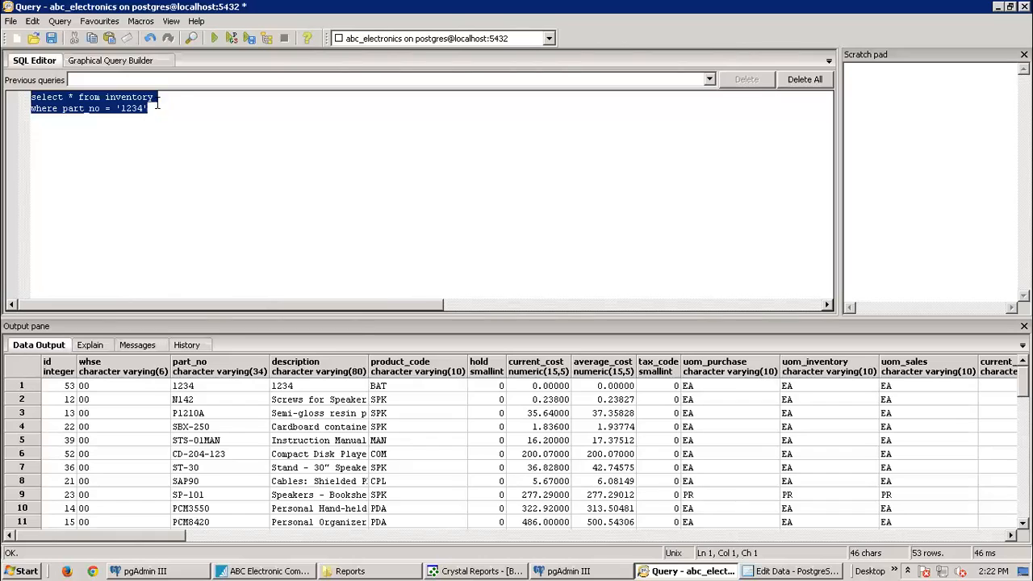
{"action": "left_click", "coordinate": [215, 39]}
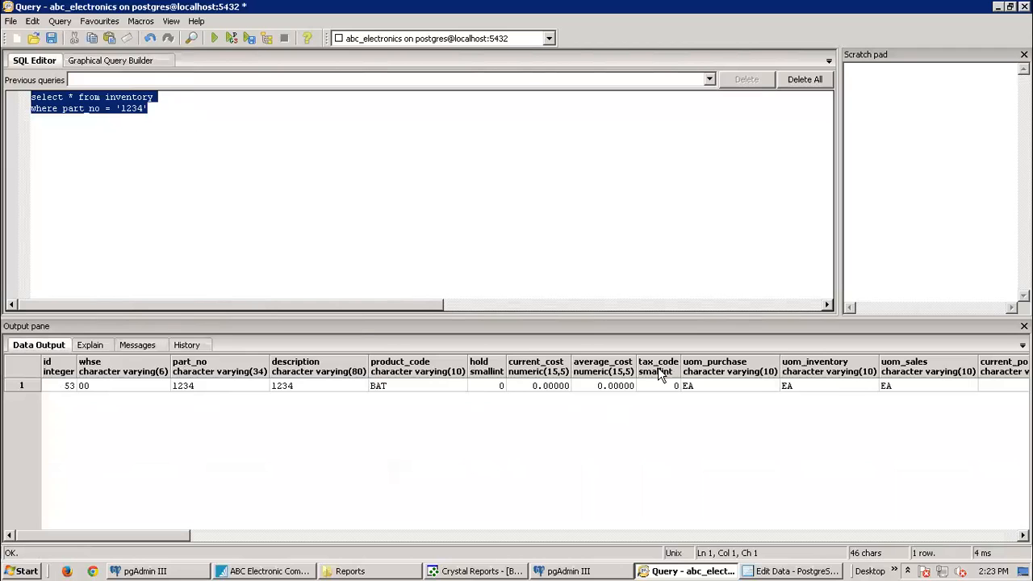
{"action": "left_click", "coordinate": [781, 571]}
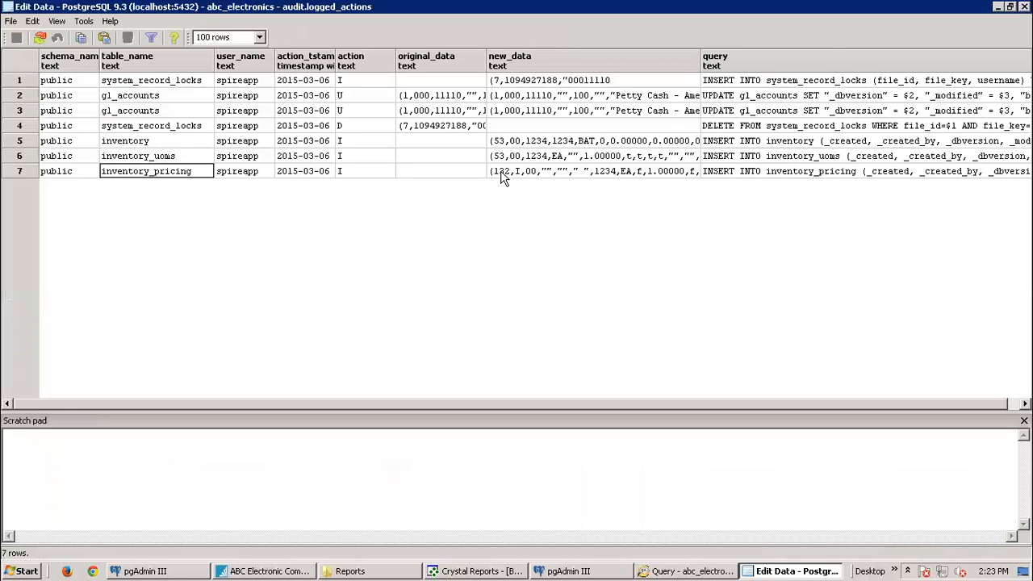
Step: Inspect the new_data logged for the inventory insert in the audit.logged_actions grid
{"action": "left_click", "coordinate": [515, 145]}
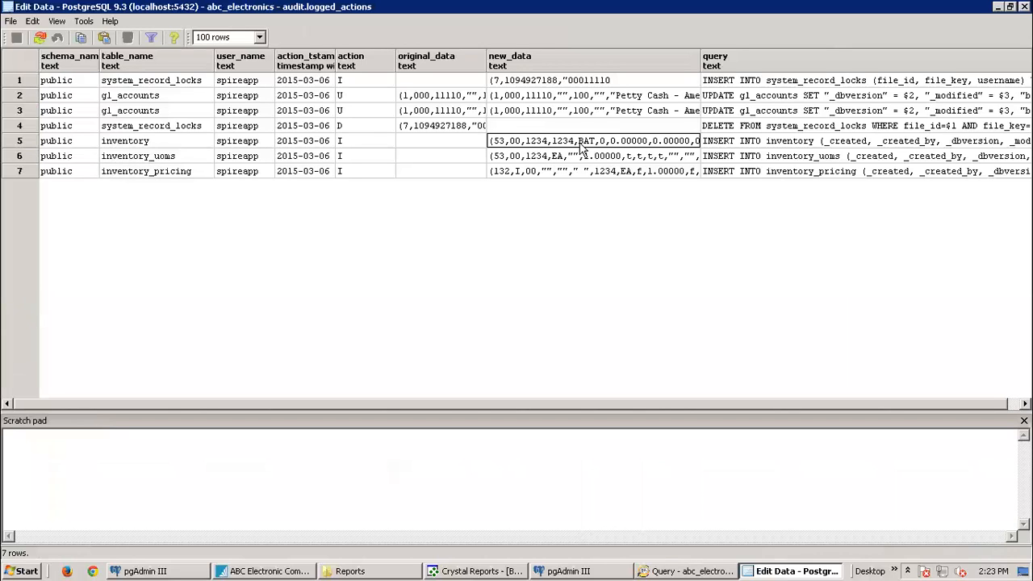
{"action": "left_click", "coordinate": [686, 571]}
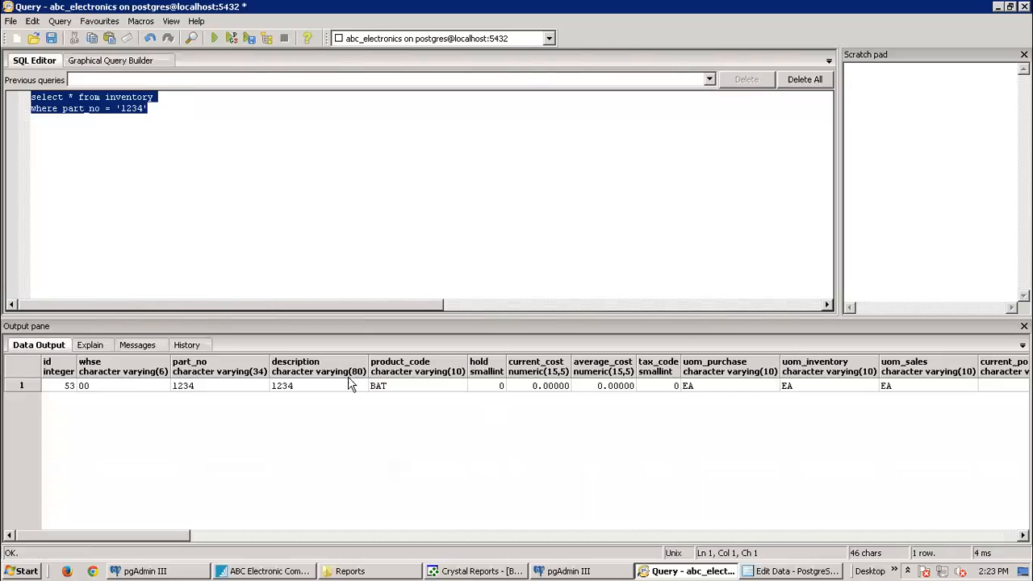
{"action": "left_click", "coordinate": [807, 570]}
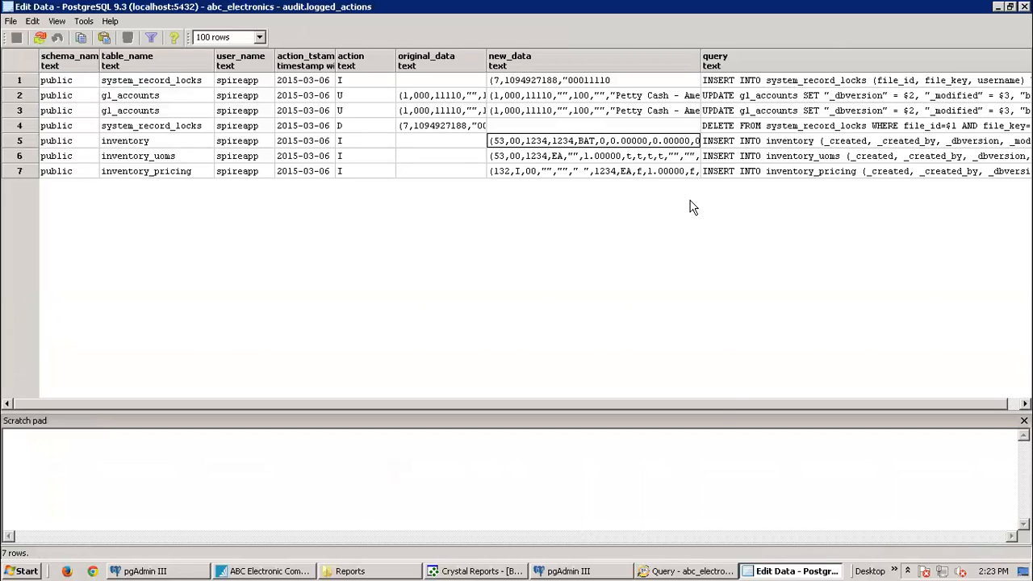
{"action": "left_click_drag", "start_coordinate": [720, 406], "coordinate": [837, 399]}
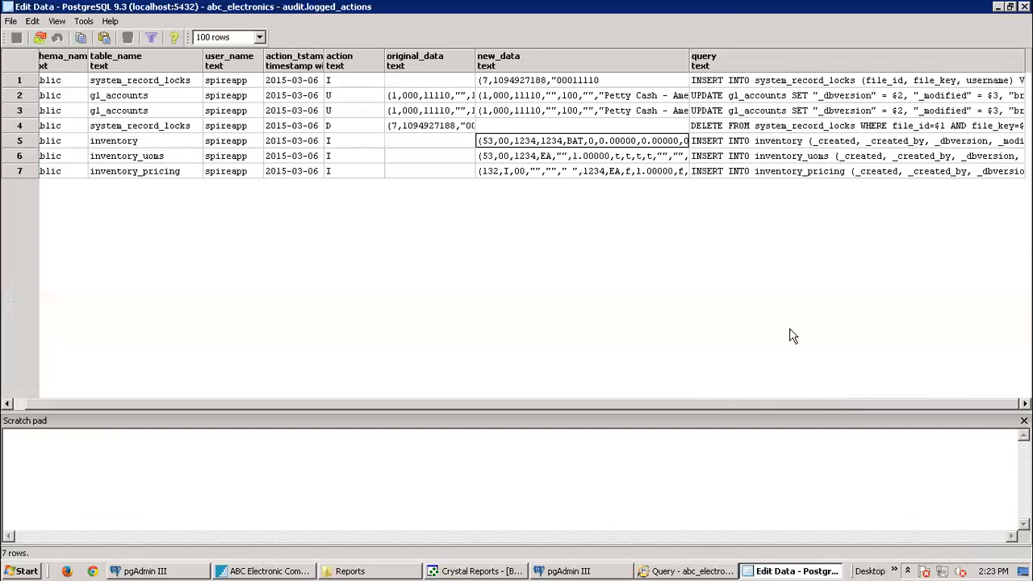
Step: Inspect row 5's logged insert statement for inventory, leaving it unfiltered
{"action": "left_click", "coordinate": [708, 144]}
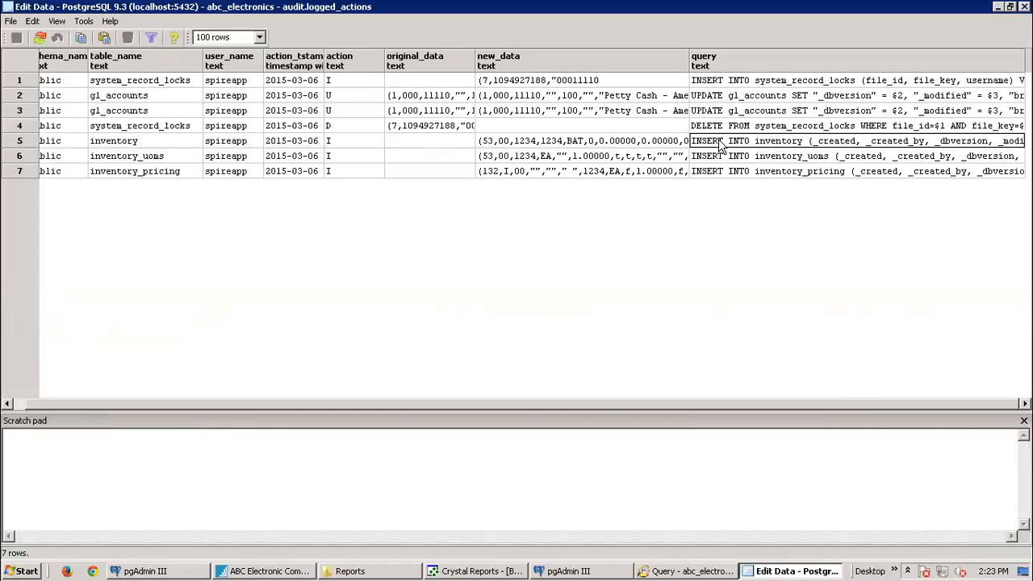
{"action": "right_click", "coordinate": [760, 148]}
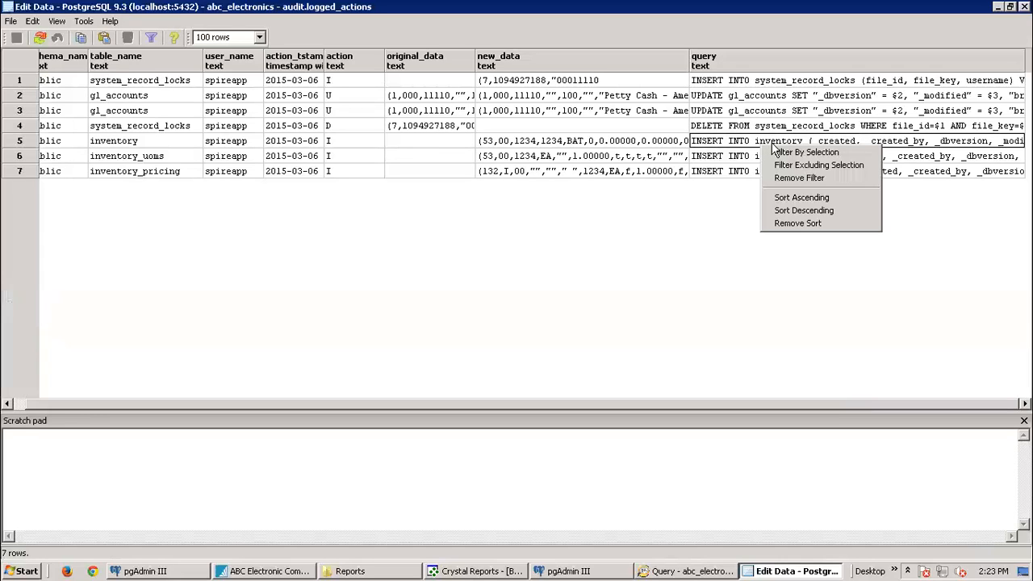
{"action": "left_click", "coordinate": [758, 142]}
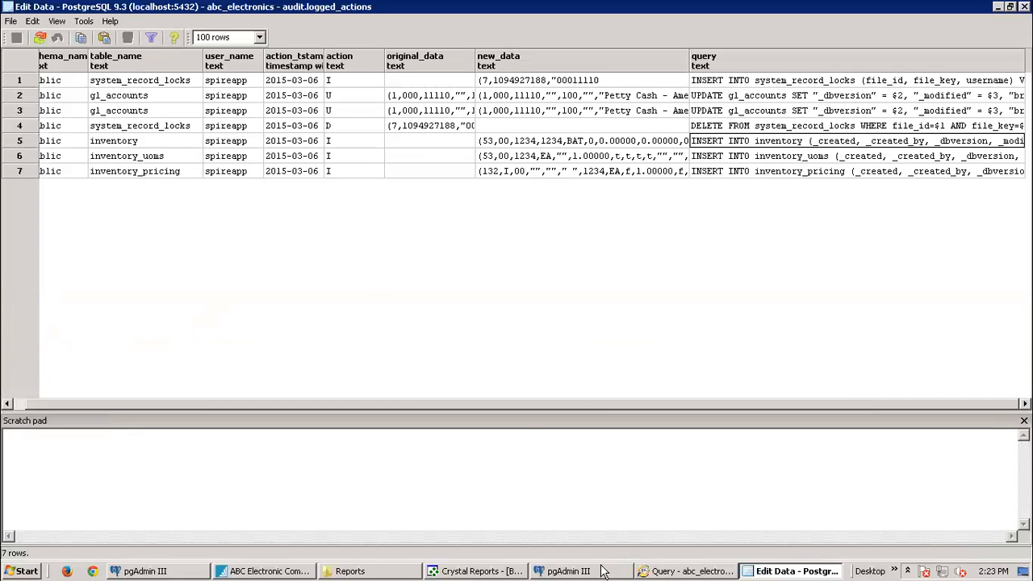
{"action": "mouse_move", "coordinate": [680, 572]}
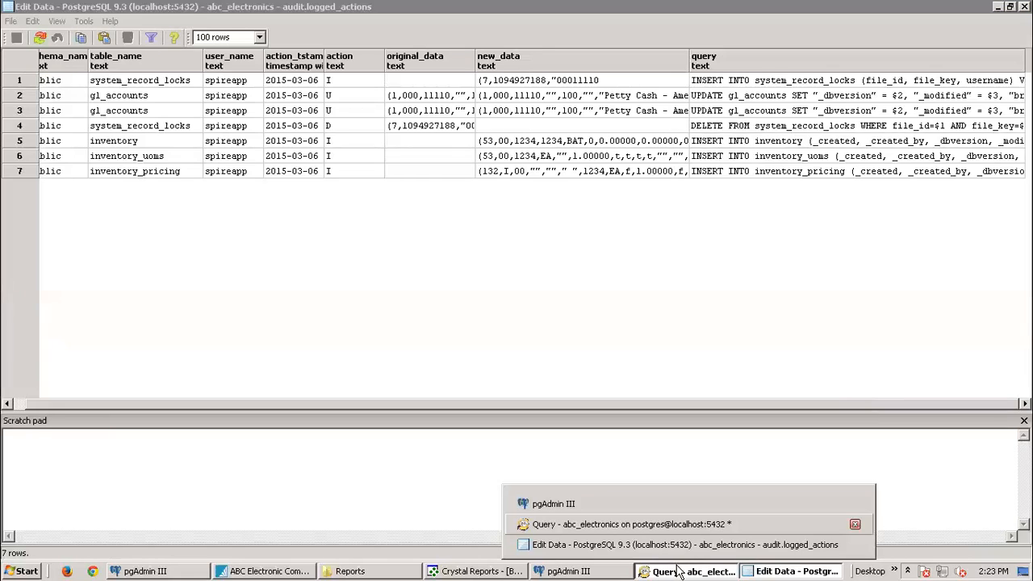
{"action": "left_click", "coordinate": [632, 524]}
Step: Run select * from audit.logged_actions in the SQL Editor, returning 7 rows
{"action": "left_click", "coordinate": [157, 113]}
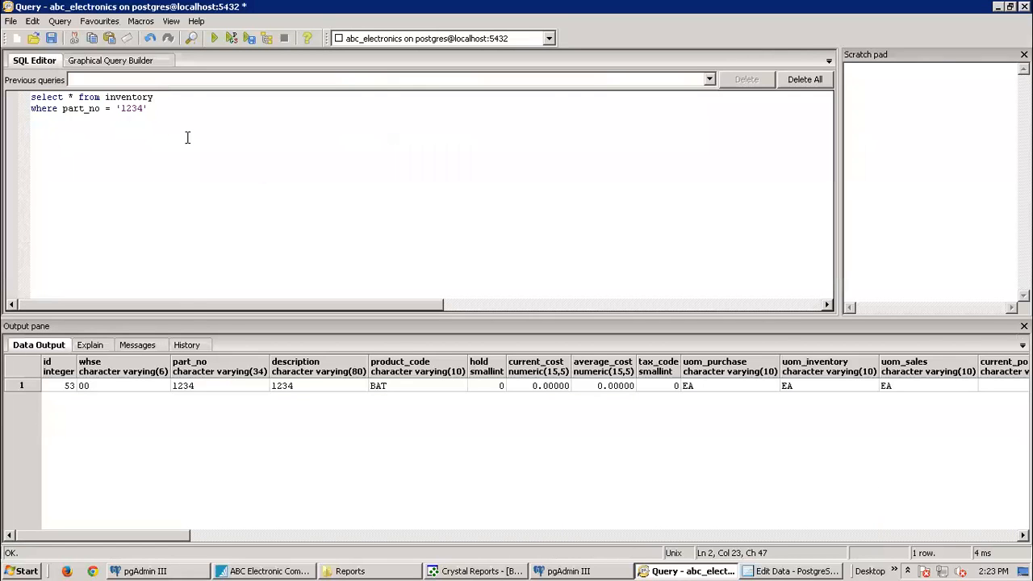
{"action": "key", "text": "Return"}
{"action": "key", "text": "Return"}
{"action": "type", "text": "select *"}
{"action": "left_click", "coordinate": [567, 571]}
{"action": "left_click", "coordinate": [567, 571]}
{"action": "type", "text": "dit"}
{"action": "left_click", "coordinate": [565, 570]}
{"action": "left_click", "coordinate": [701, 571]}
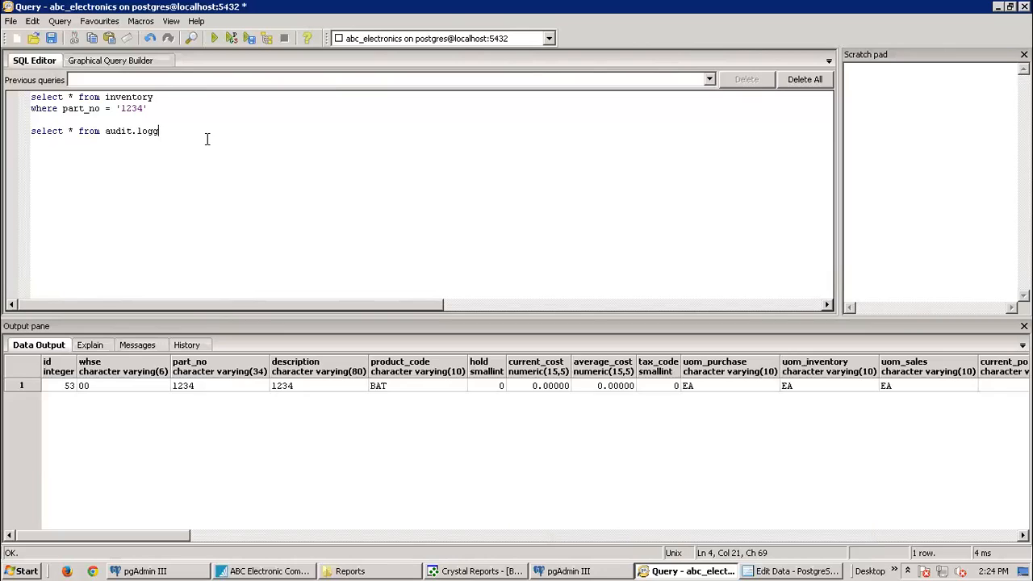
{"action": "type", "text": ".logged_actions"}
{"action": "left_click_drag", "start_coordinate": [228, 131], "coordinate": [18, 126]}
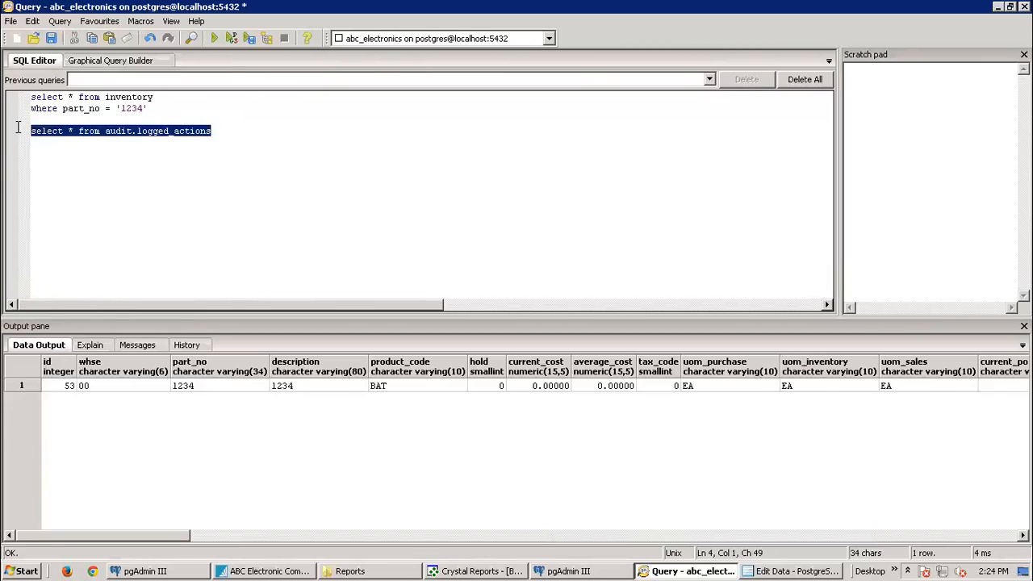
{"action": "left_click", "coordinate": [215, 38]}
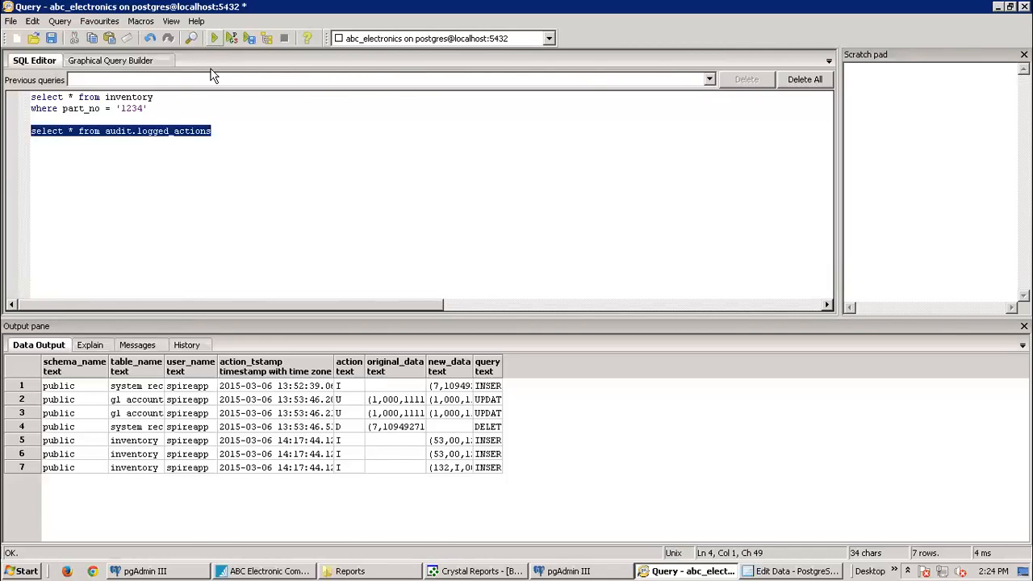
Step: Widen the query column in the results to show full logged statements
{"action": "left_click", "coordinate": [492, 369]}
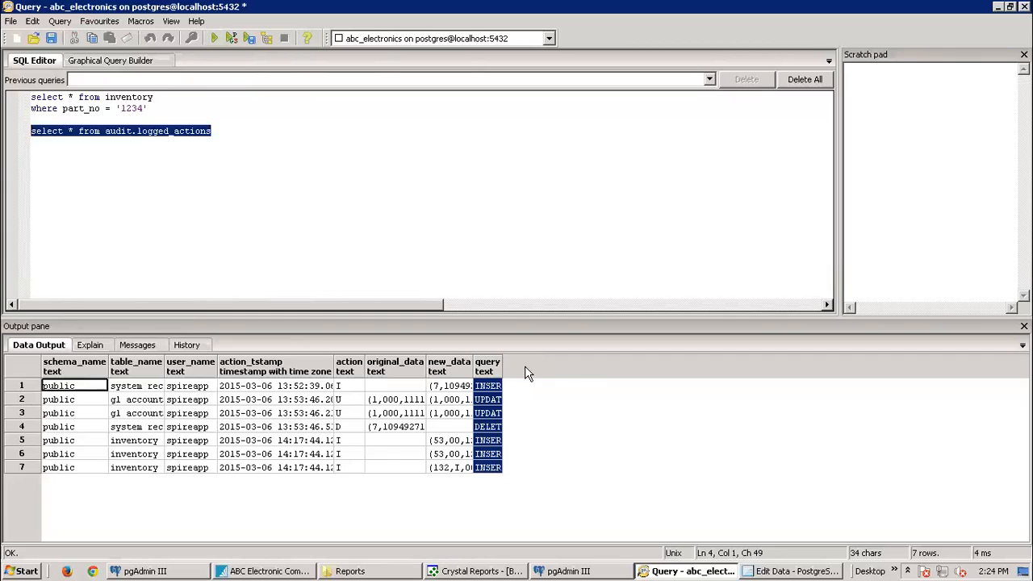
{"action": "left_click_drag", "start_coordinate": [502, 371], "coordinate": [929, 380]}
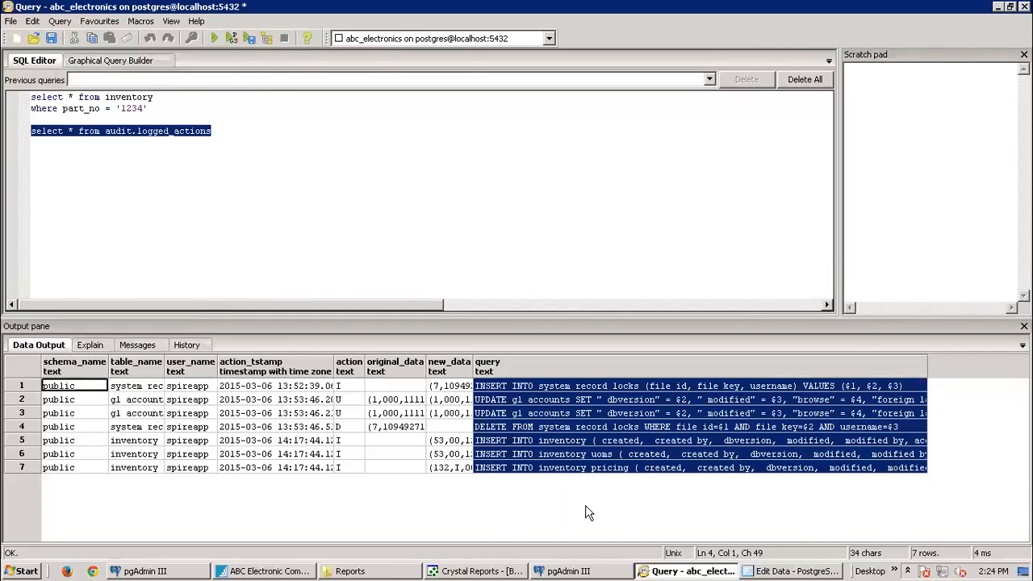
{"action": "left_click", "coordinate": [749, 568]}
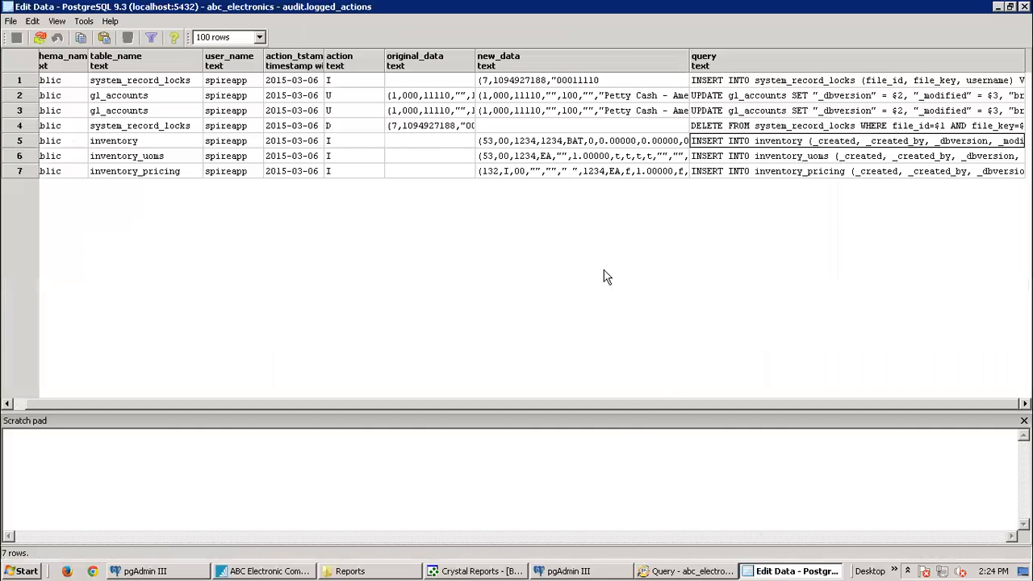
Step: Expand the public schema's tables and view the first 100 rows of gl_history_accounts
{"action": "left_click", "coordinate": [575, 570]}
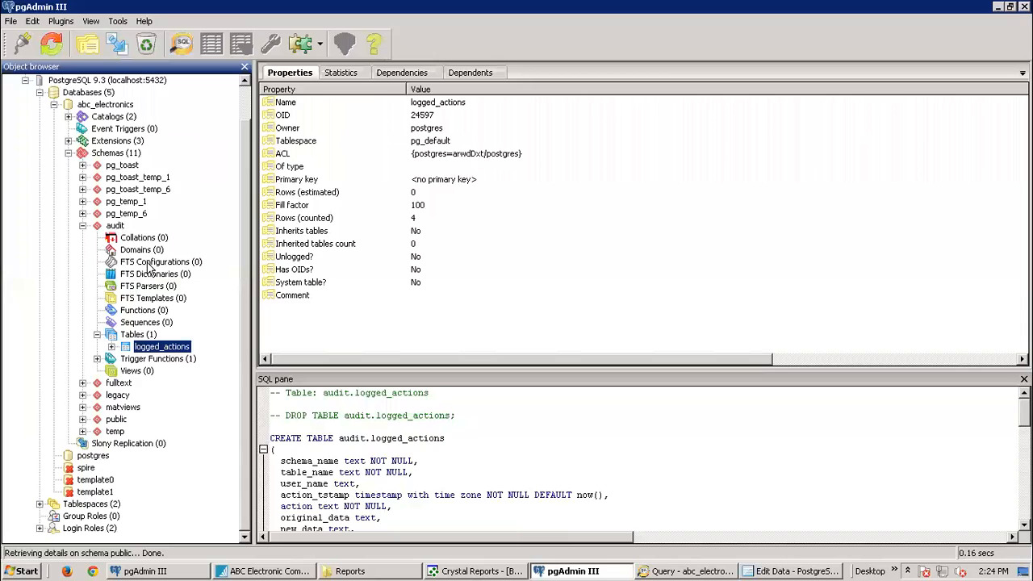
{"action": "left_click", "coordinate": [83, 419]}
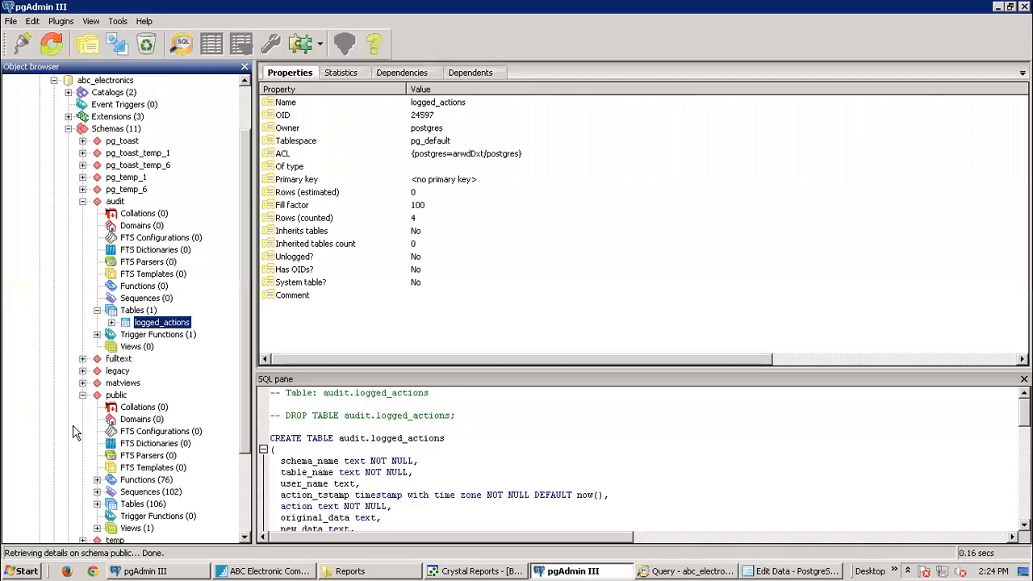
{"action": "left_click", "coordinate": [97, 504]}
{"action": "left_click", "coordinate": [156, 361]}
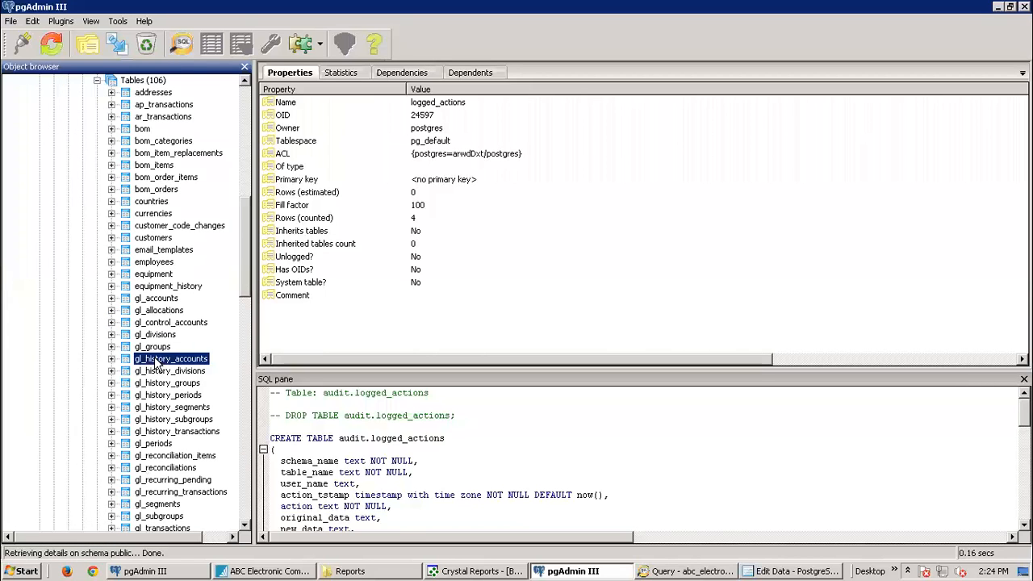
{"action": "right_click", "coordinate": [156, 362]}
{"action": "mouse_move", "coordinate": [208, 266]}
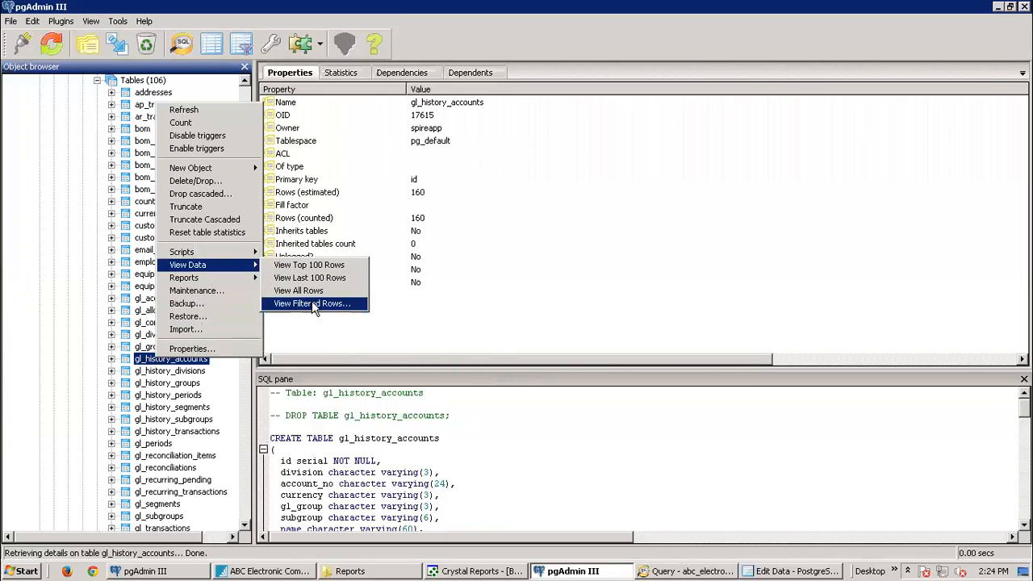
{"action": "left_click", "coordinate": [315, 267]}
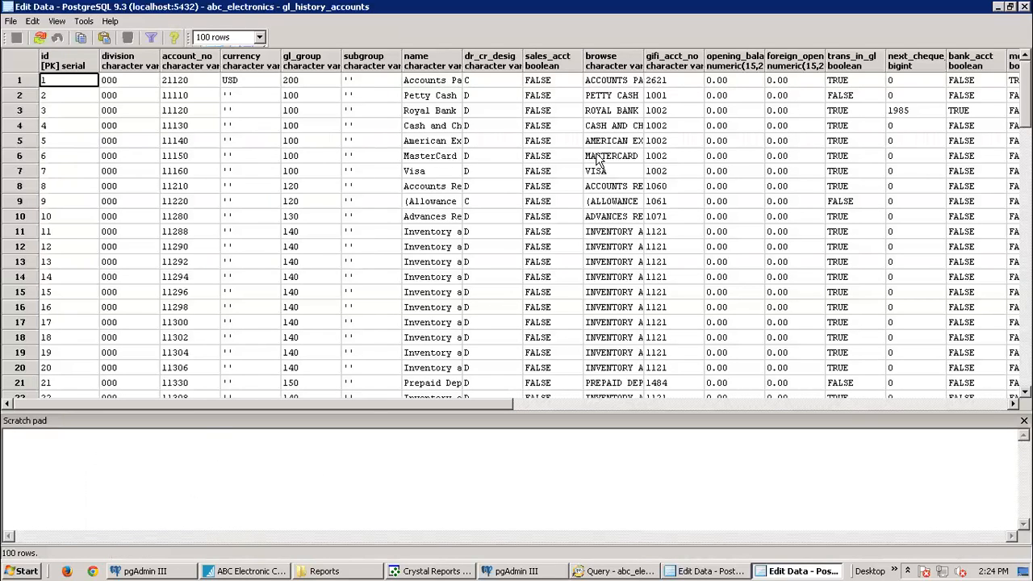
Step: Close the gl_history_accounts data view and scroll the main window's Object browser to the top
{"action": "left_click", "coordinate": [1025, 7]}
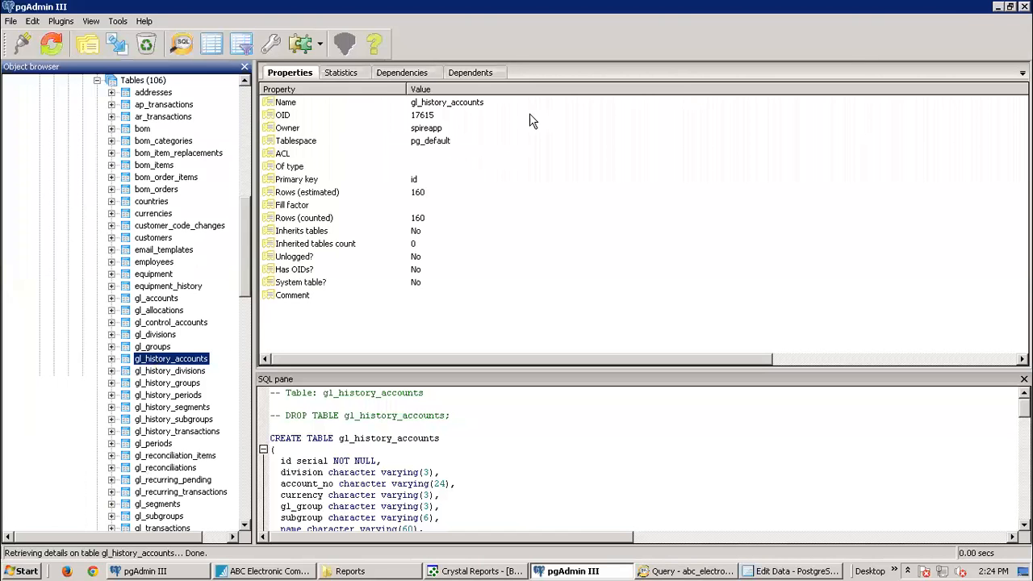
{"action": "left_click", "coordinate": [702, 568]}
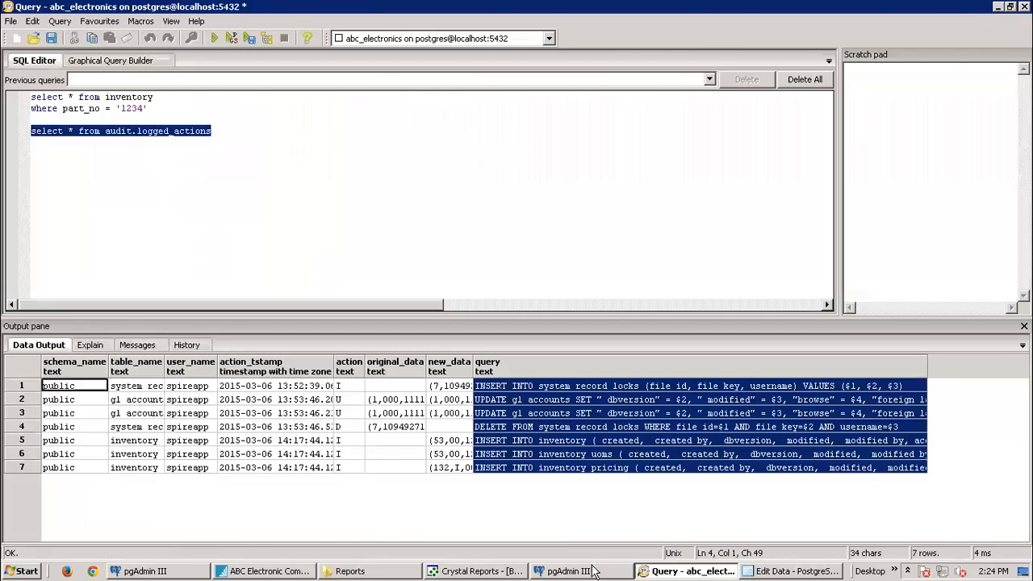
{"action": "left_click", "coordinate": [573, 571]}
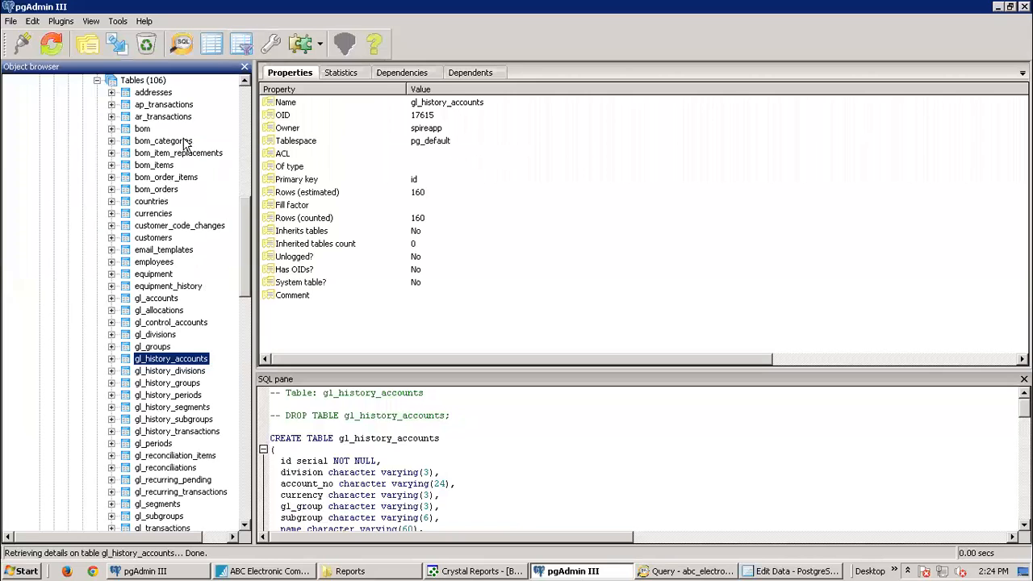
{"action": "left_click_drag", "start_coordinate": [242, 246], "coordinate": [252, 83]}
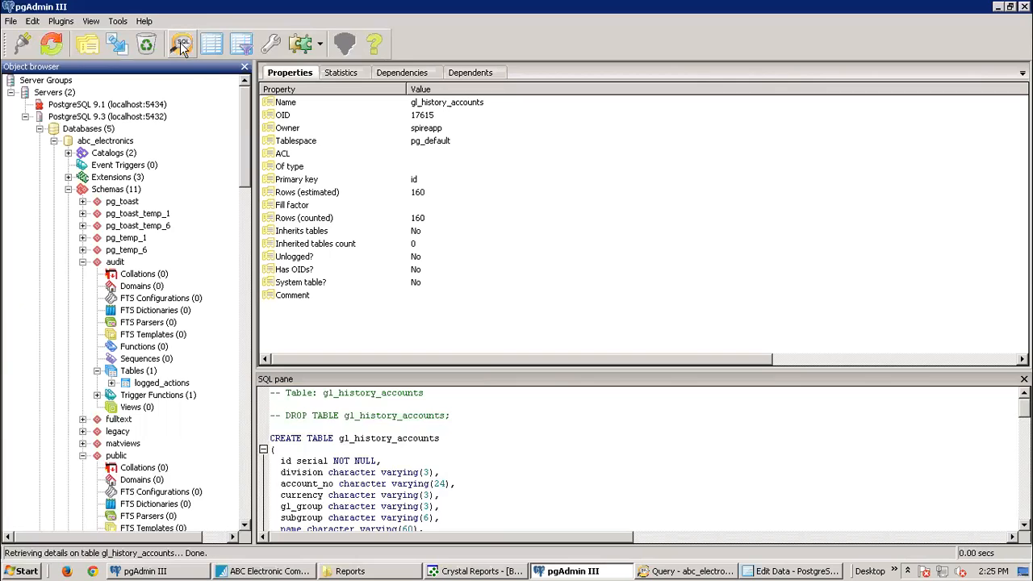
Step: Open a new empty SQL query window on abc_electronics, keeping its connection
{"action": "left_click", "coordinate": [180, 42]}
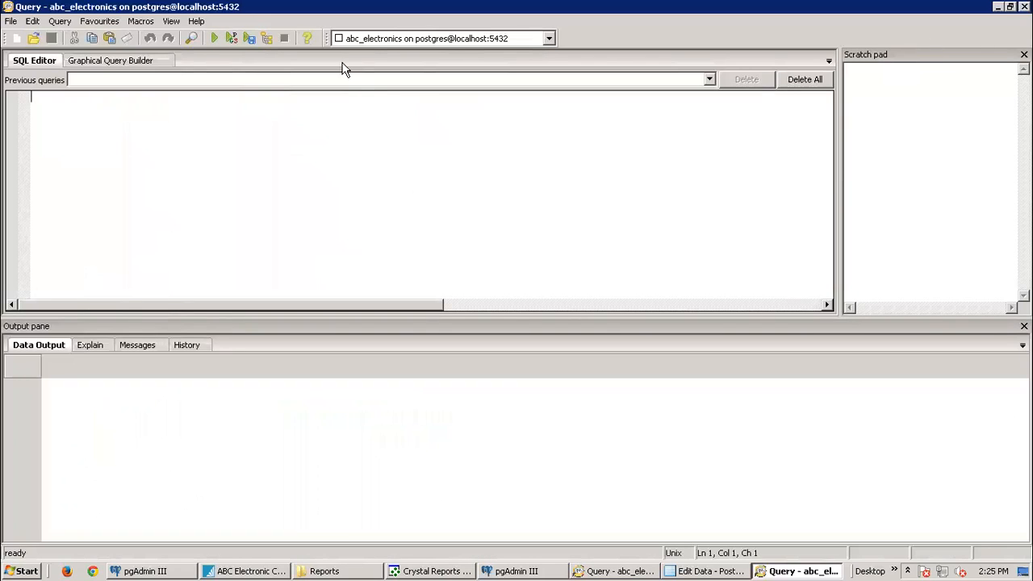
{"action": "left_click", "coordinate": [549, 39]}
{"action": "left_click", "coordinate": [419, 51]}
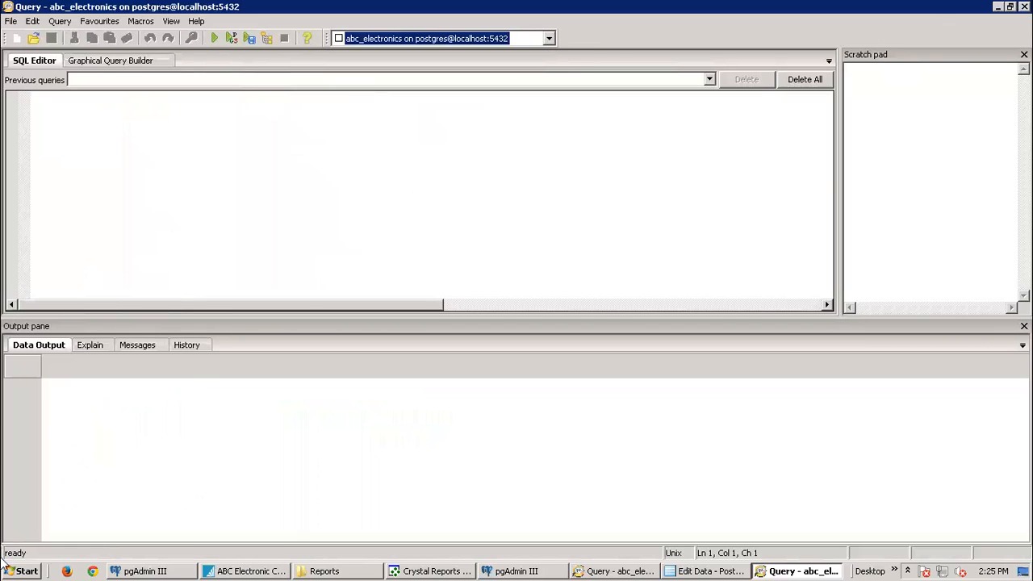
Step: Search the Start menu for 'control' and launch the Pervasive Control Center
{"action": "left_click", "coordinate": [29, 572]}
{"action": "left_click", "coordinate": [51, 543]}
{"action": "type", "text": "control"}
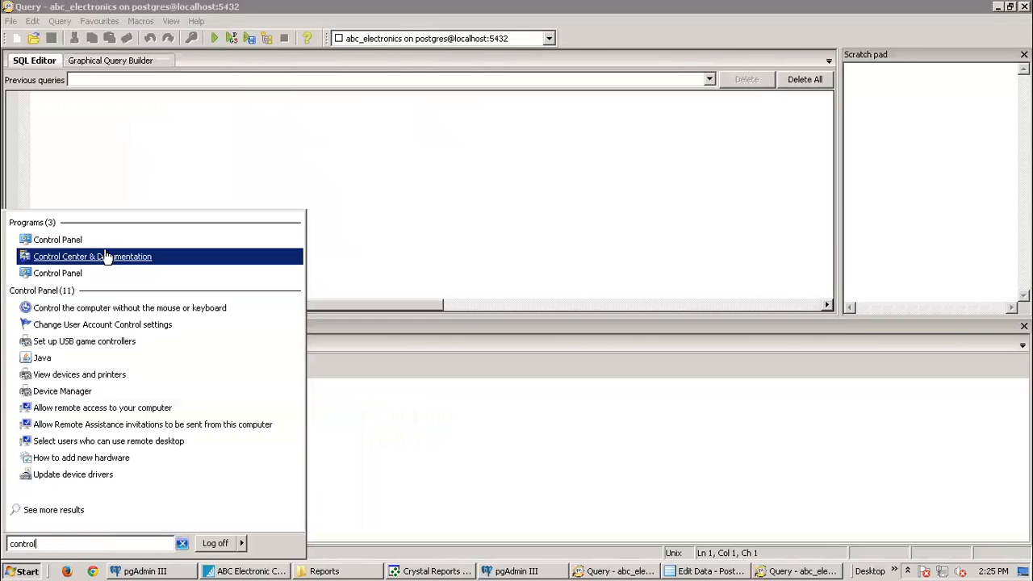
{"action": "left_click", "coordinate": [106, 252]}
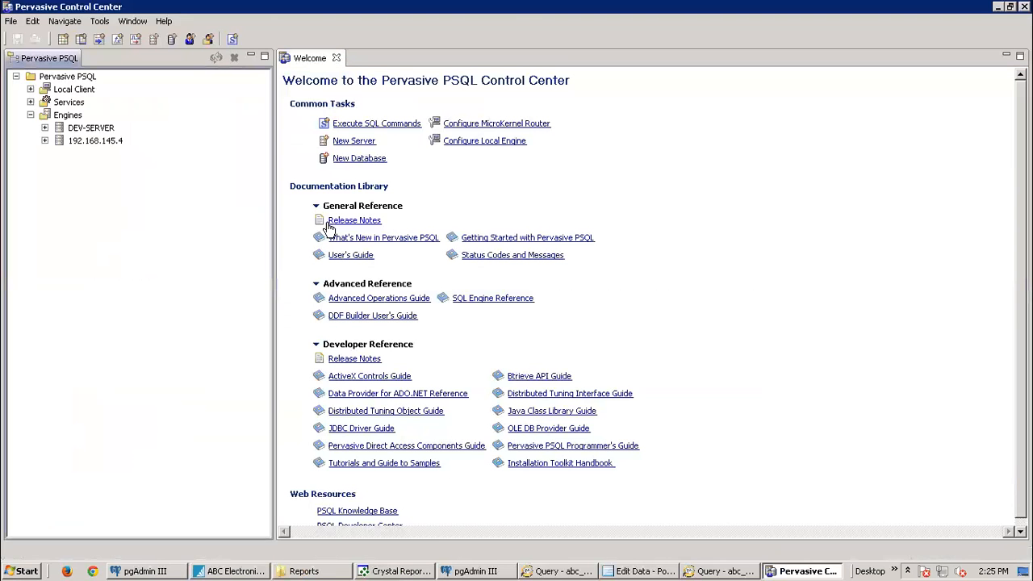
Step: Open a new SQL document on DEV-SERVER's ABC database
{"action": "left_click", "coordinate": [44, 128]}
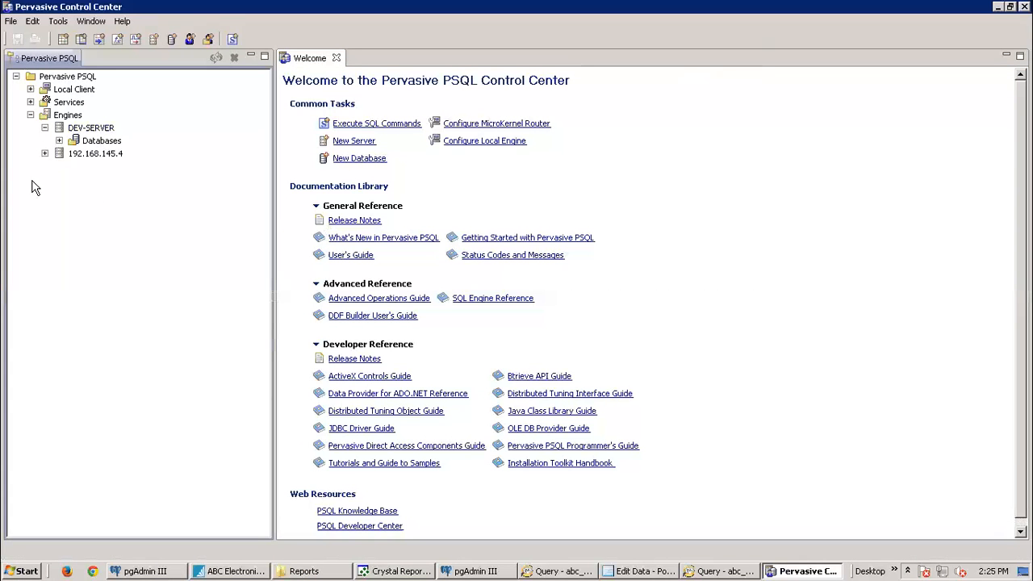
{"action": "left_click", "coordinate": [59, 140]}
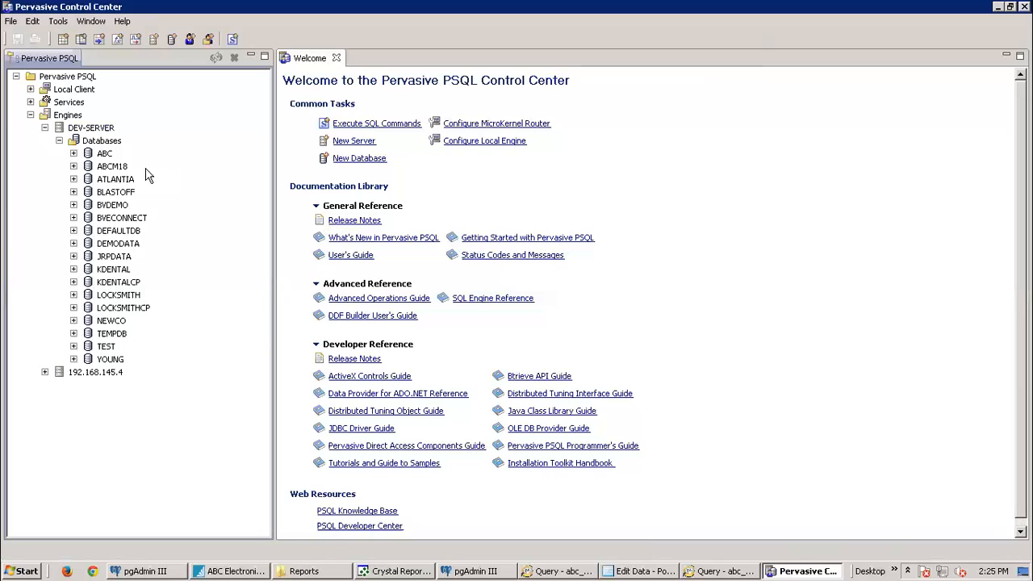
{"action": "left_click", "coordinate": [104, 154]}
{"action": "left_click", "coordinate": [232, 39]}
{"action": "left_click", "coordinate": [539, 330]}
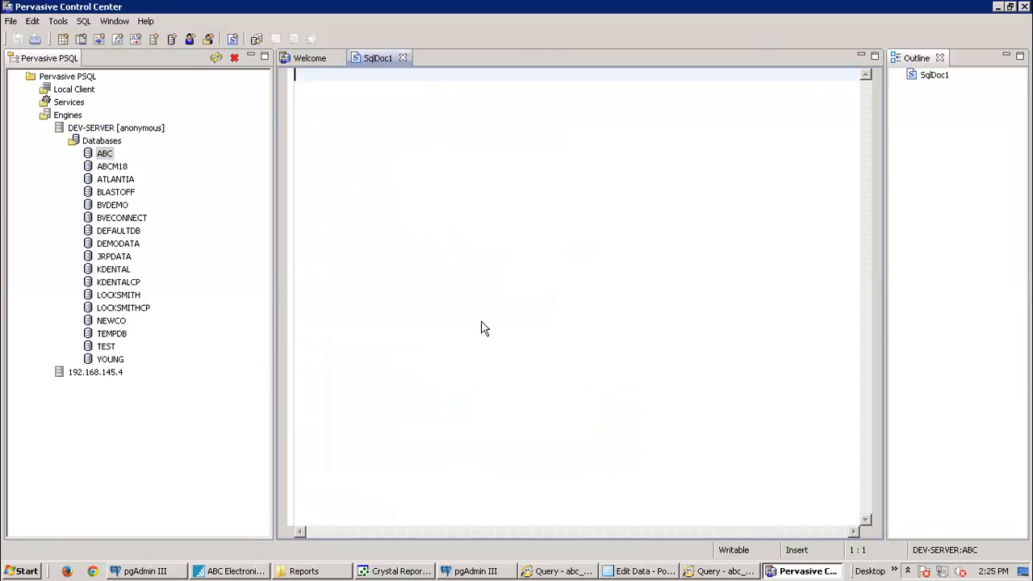
Step: Switch the SQL document's database to BVDEMO
{"action": "left_click", "coordinate": [256, 39]}
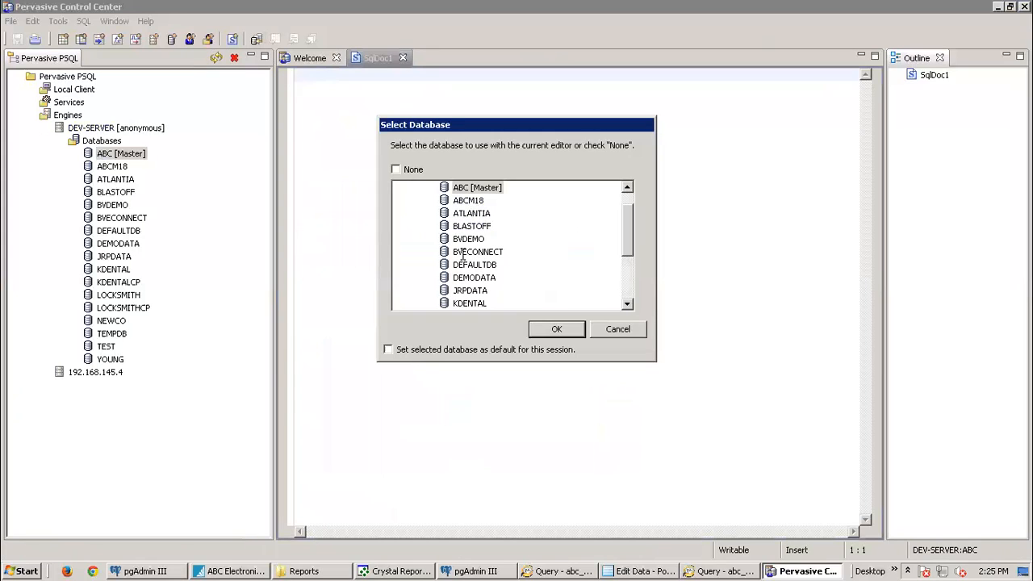
{"action": "left_click", "coordinate": [470, 239]}
{"action": "left_click", "coordinate": [568, 333]}
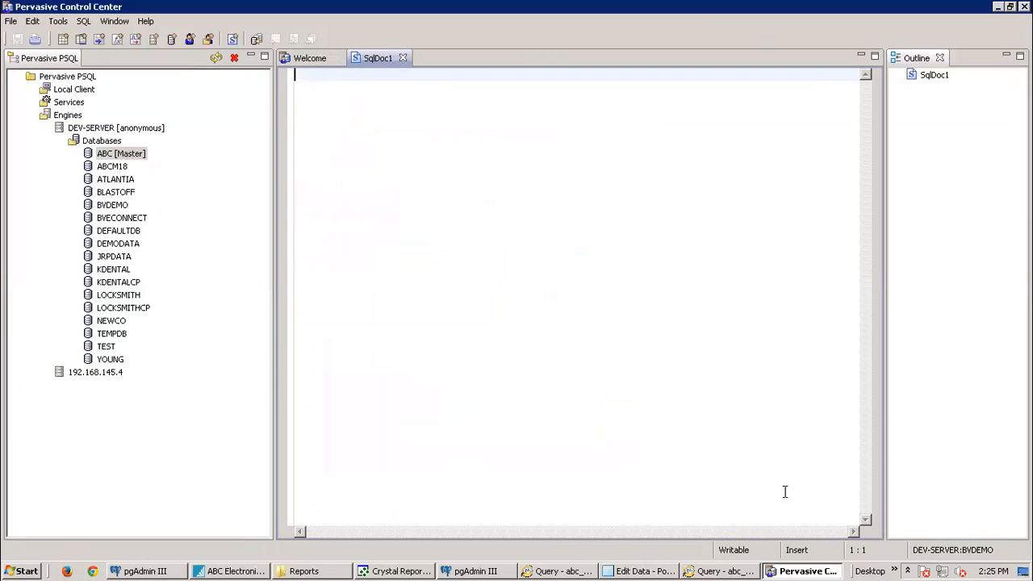
Step: Minimize Control Center, then cancel a new connection attempt in the pgAdmin query window
{"action": "left_click", "coordinate": [998, 7]}
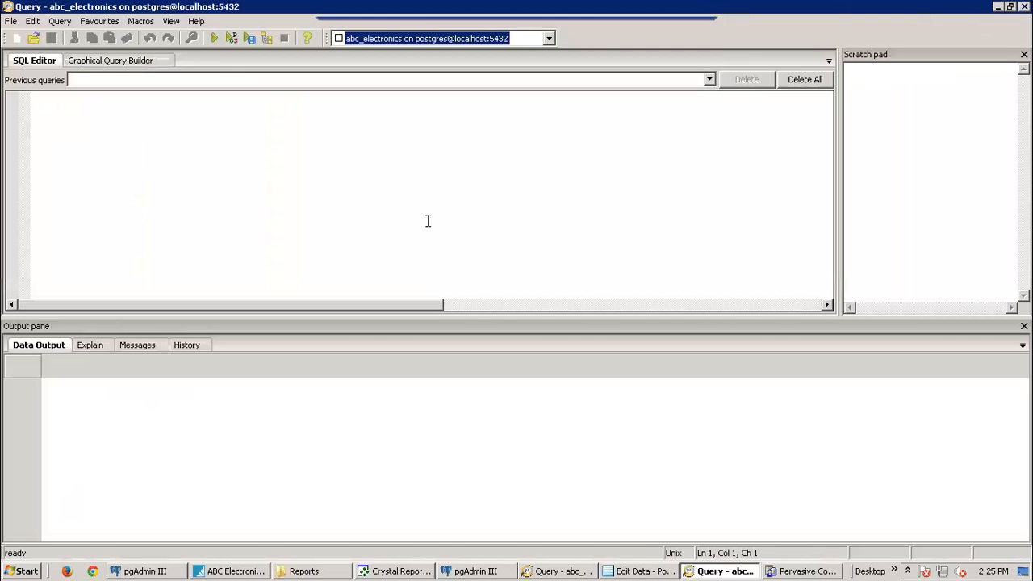
{"action": "left_click", "coordinate": [549, 38]}
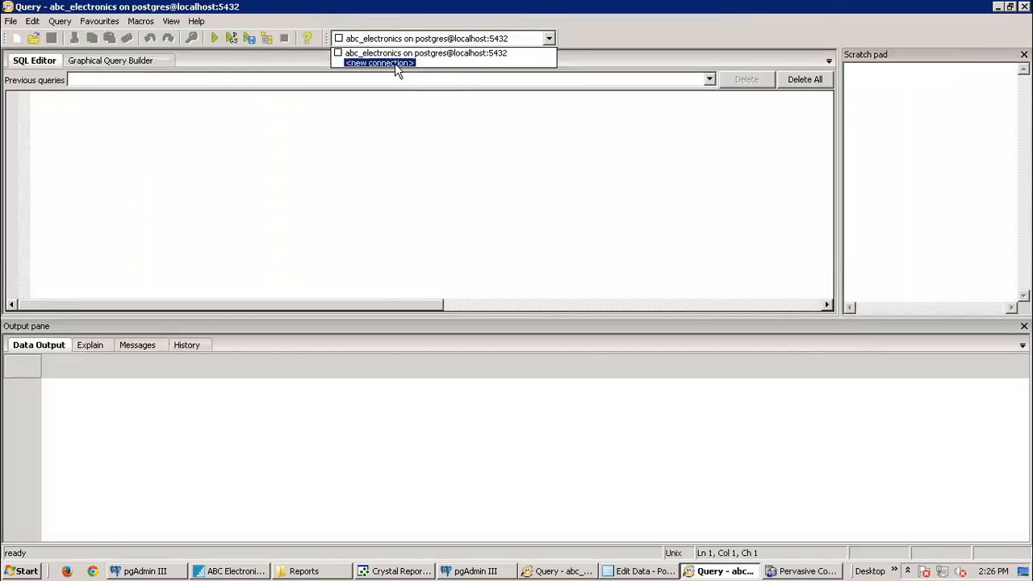
{"action": "left_click", "coordinate": [395, 63]}
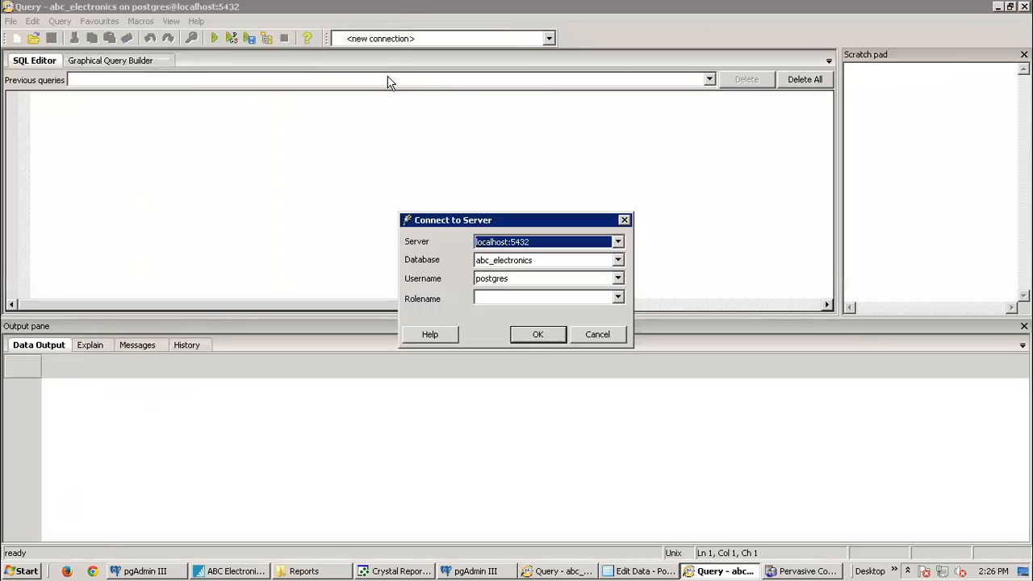
{"action": "left_click", "coordinate": [617, 260]}
{"action": "left_click", "coordinate": [619, 261]}
{"action": "left_click", "coordinate": [592, 334]}
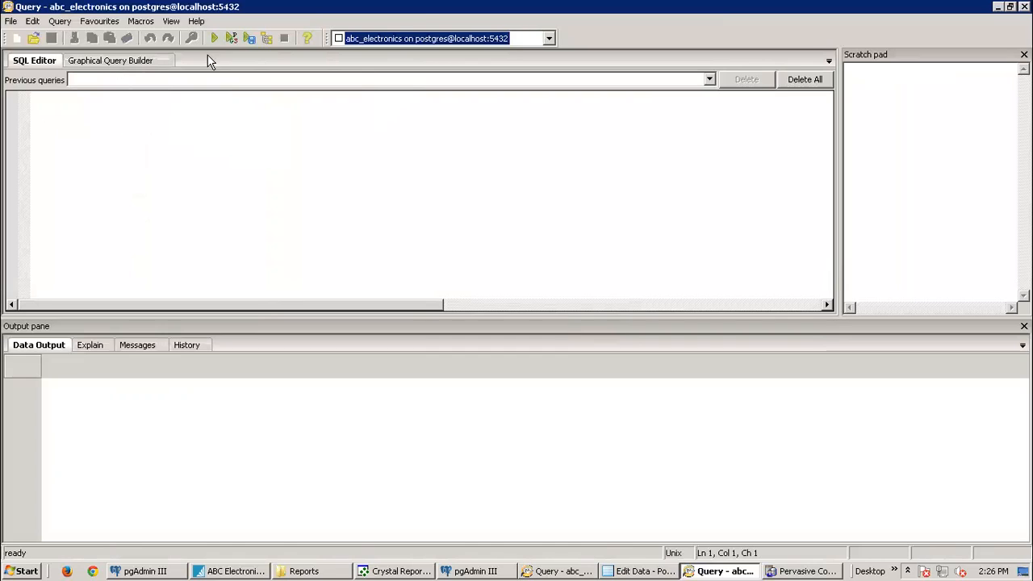
Step: Close the empty pgAdmin query window
{"action": "left_click", "coordinate": [731, 62]}
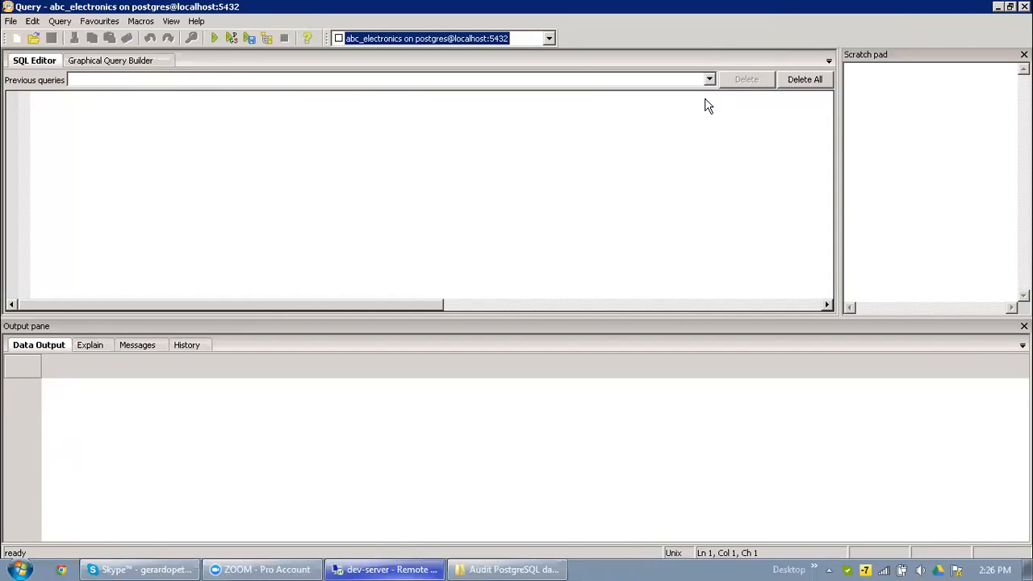
{"action": "mouse_move", "coordinate": [595, 7]}
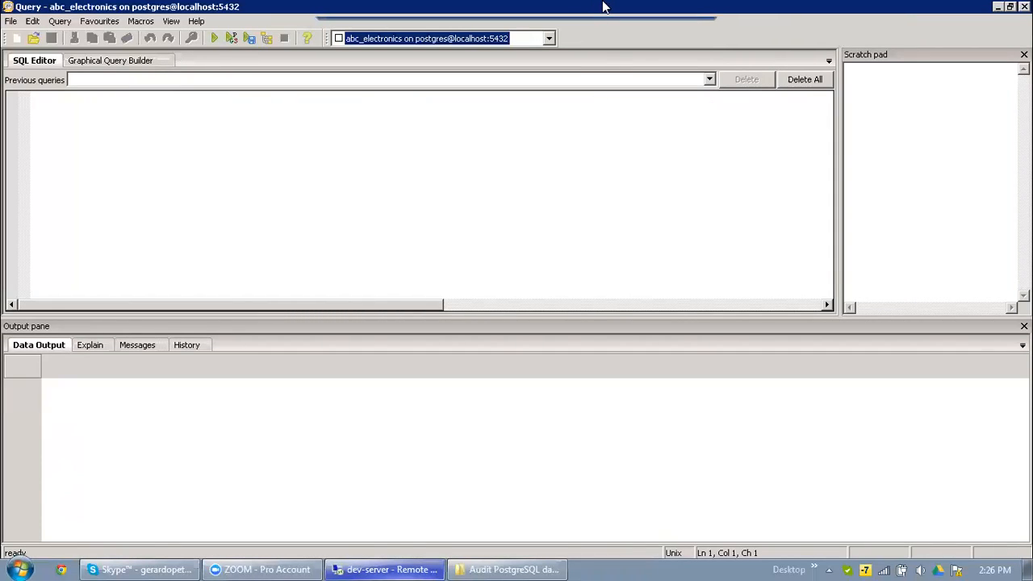
{"action": "left_click", "coordinate": [272, 128]}
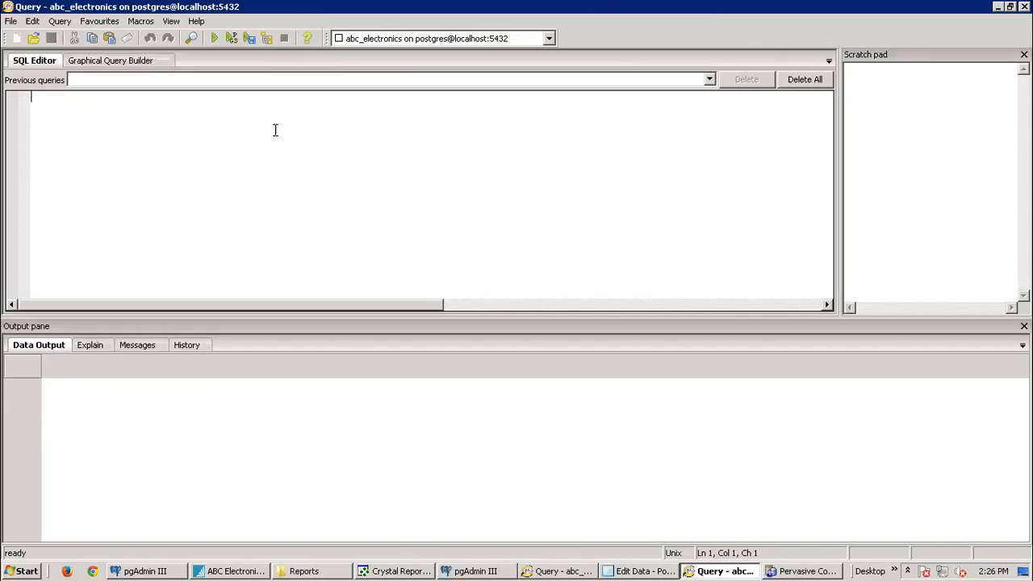
{"action": "left_click", "coordinate": [1023, 6]}
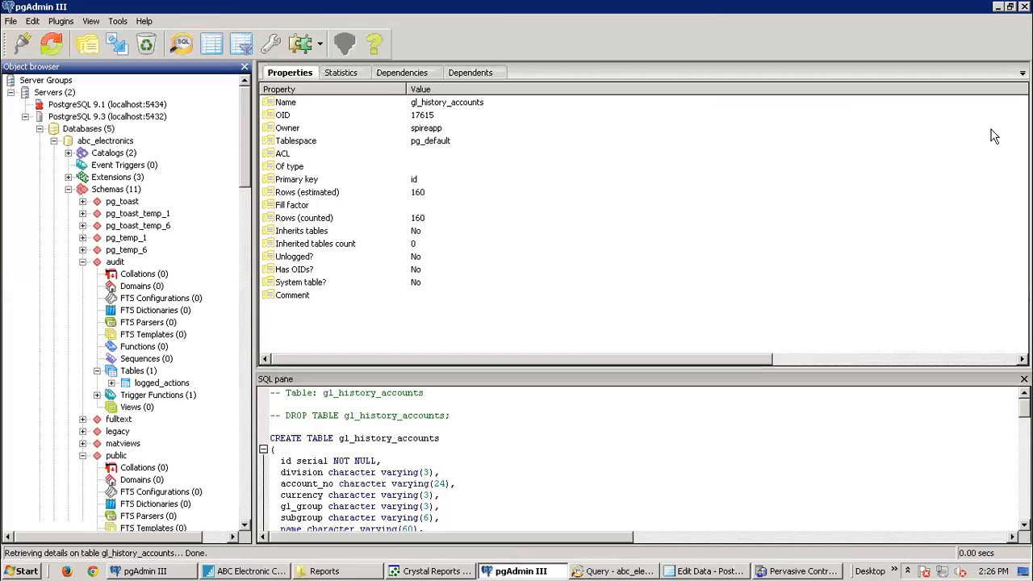
Step: Bring up the View Data options for the audit.logged_actions table in the main window
{"action": "left_click", "coordinate": [681, 571]}
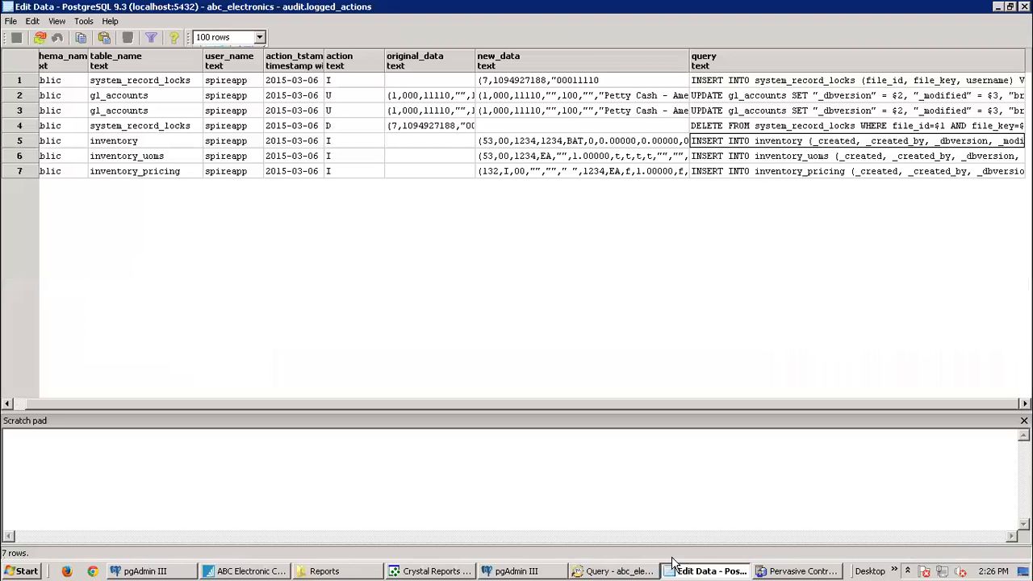
{"action": "left_click", "coordinate": [522, 571]}
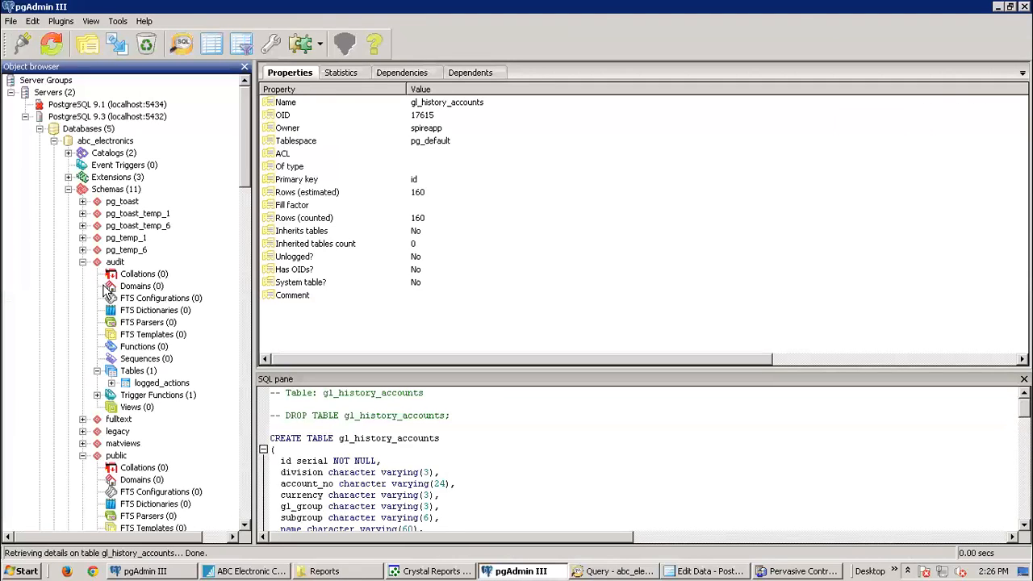
{"action": "right_click", "coordinate": [154, 384]}
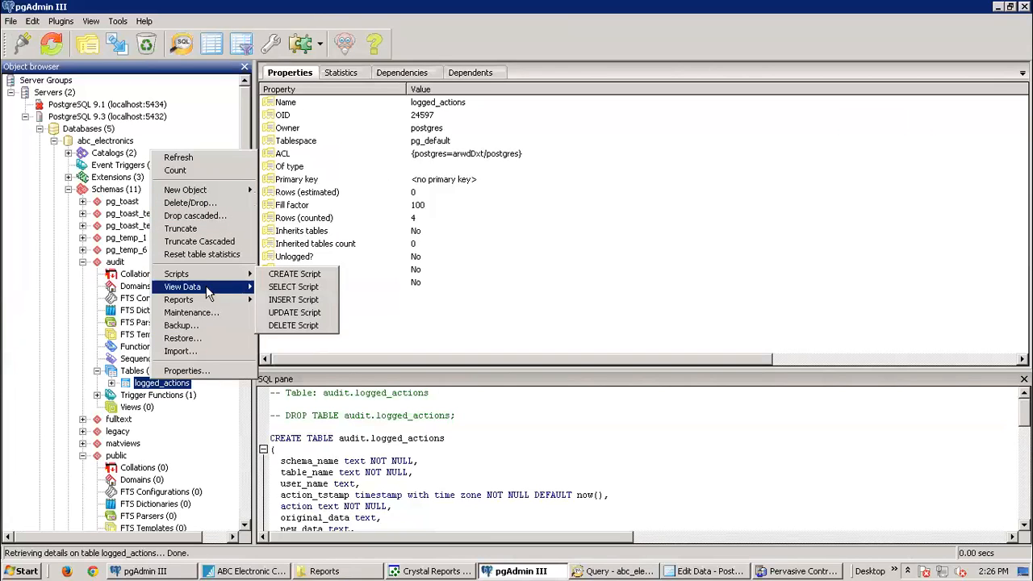
{"action": "mouse_move", "coordinate": [228, 292]}
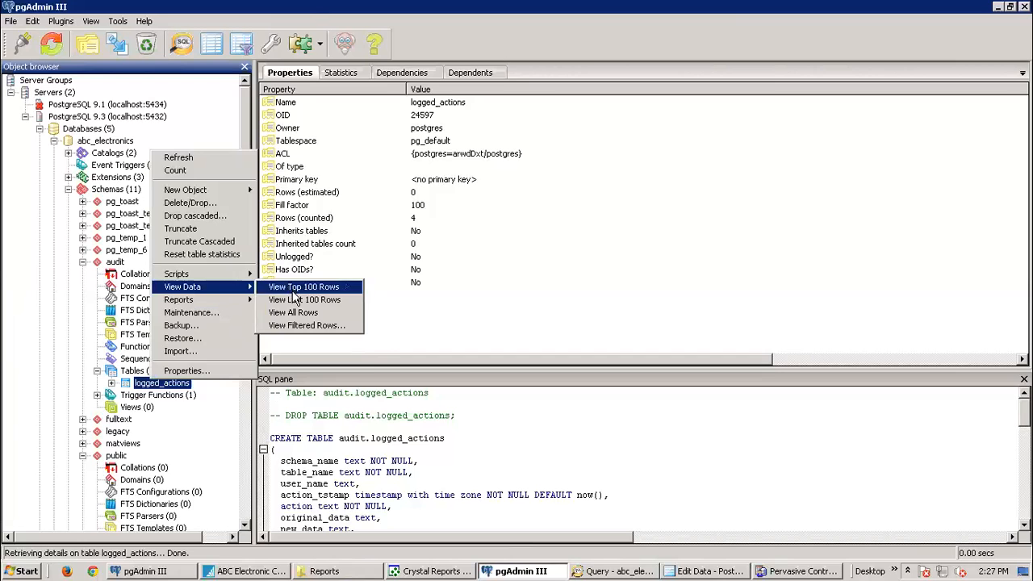
Step: Auto-fit the table_name column in the audit results and select row 5's inventory insert
{"action": "left_click", "coordinate": [612, 571]}
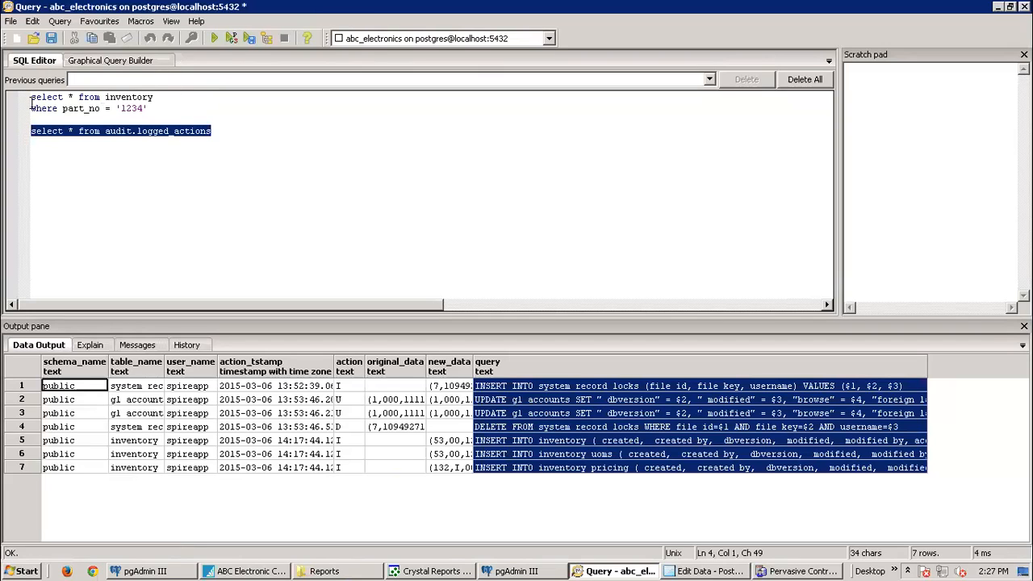
{"action": "left_click", "coordinate": [215, 131]}
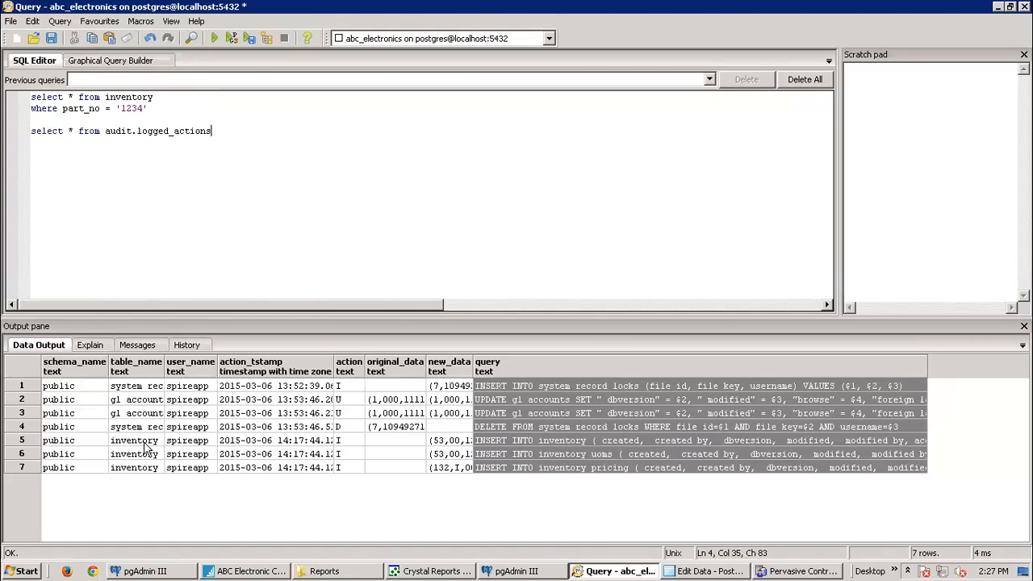
{"action": "double_click", "coordinate": [164, 367]}
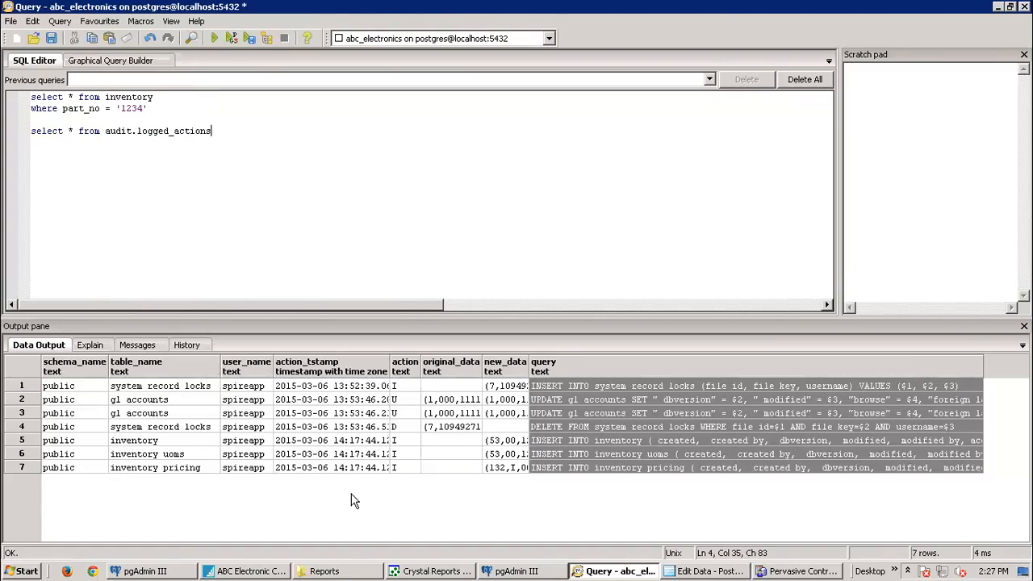
{"action": "left_click", "coordinate": [616, 441]}
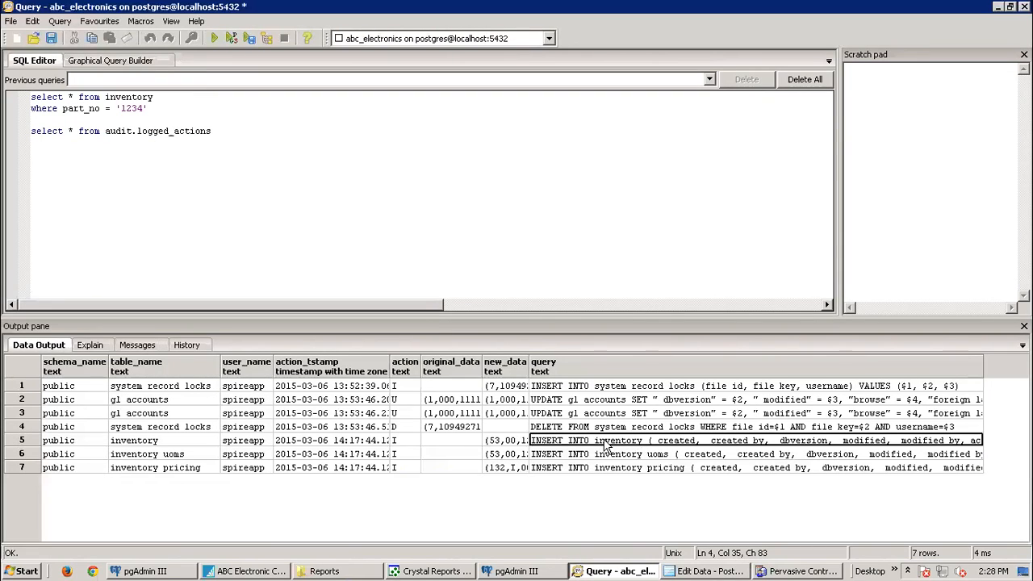
{"action": "left_click", "coordinate": [23, 446]}
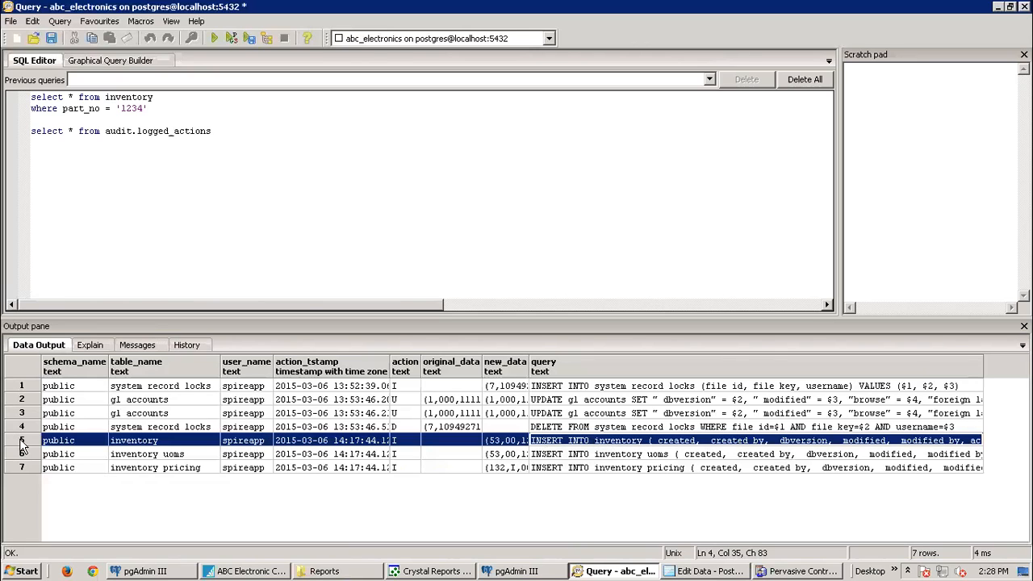
{"action": "left_click", "coordinate": [22, 571]}
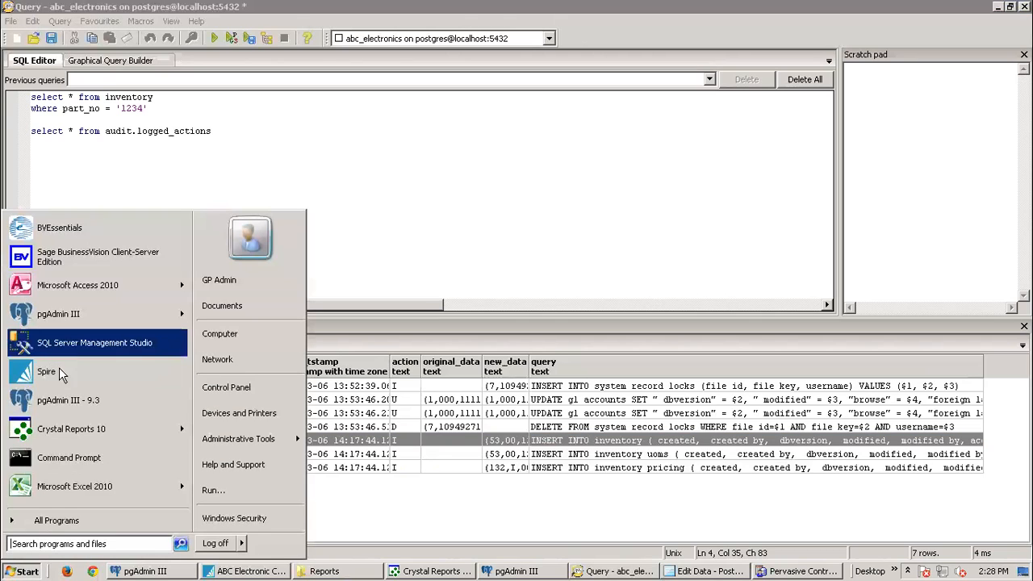
Step: Search the Start menu for 'no' and launch Notepad++
{"action": "left_click", "coordinate": [49, 544]}
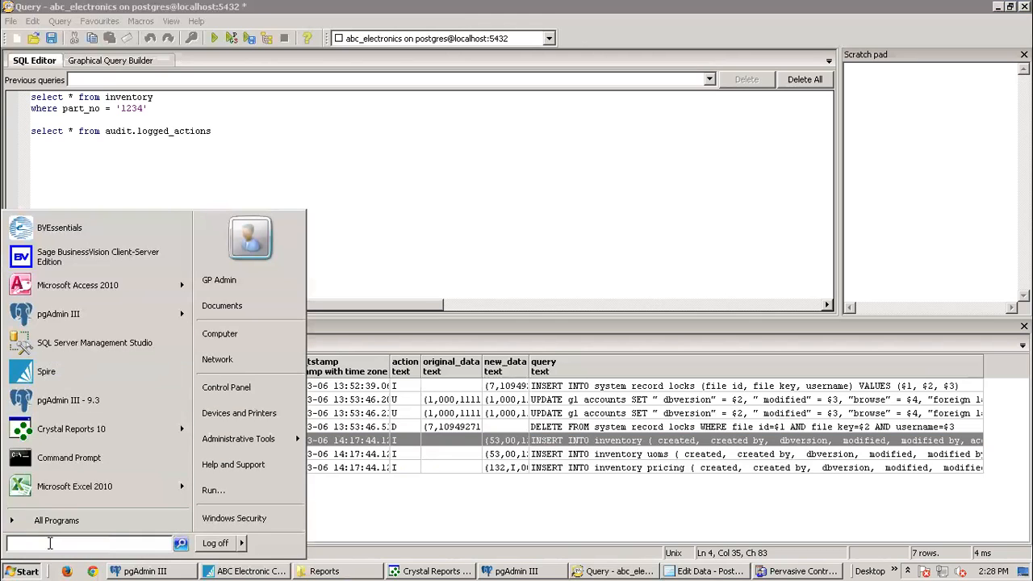
{"action": "type", "text": "note"}
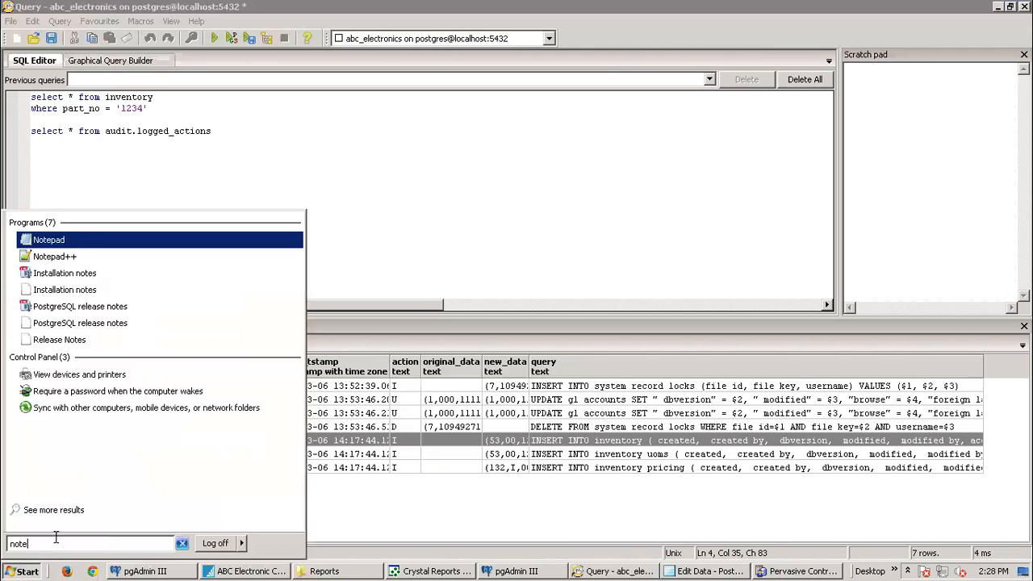
{"action": "left_click", "coordinate": [58, 256]}
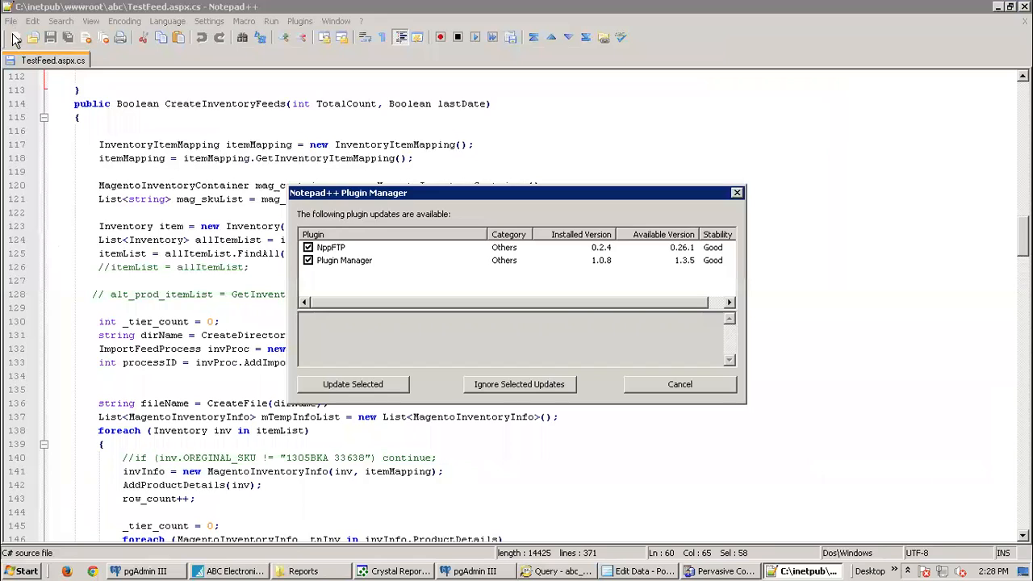
Step: Dismiss the plugin update prompt and paste the audit-log query text into a new tab
{"action": "left_click", "coordinate": [670, 387]}
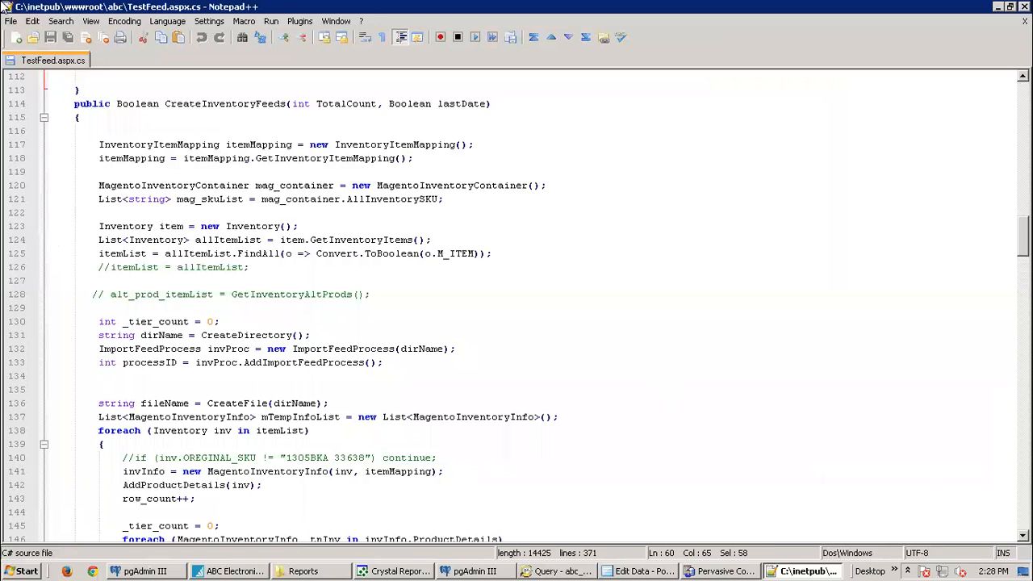
{"action": "left_click", "coordinate": [16, 37]}
{"action": "key", "text": "ctrl+v"}
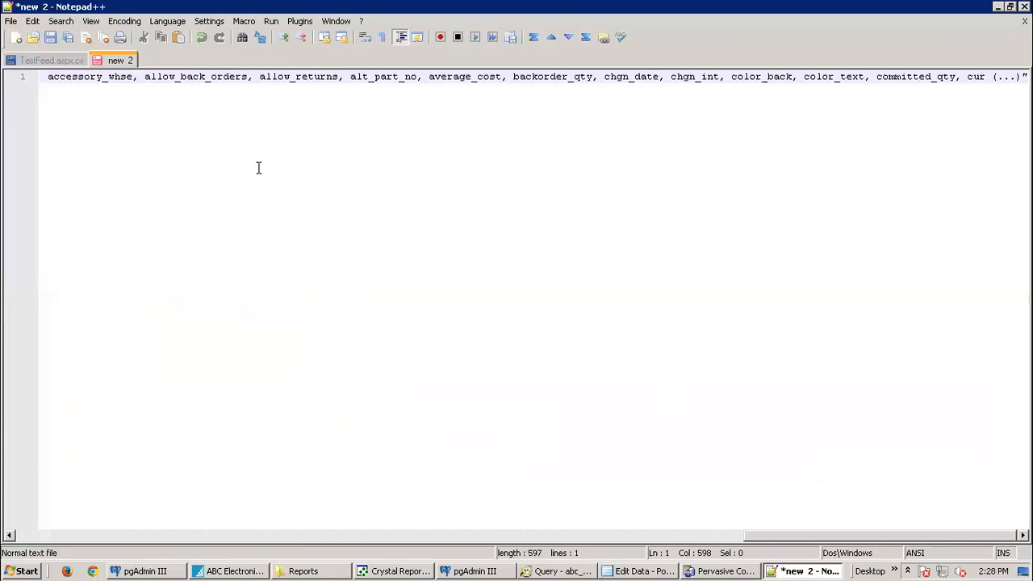
{"action": "left_click_drag", "start_coordinate": [800, 537], "coordinate": [446, 509]}
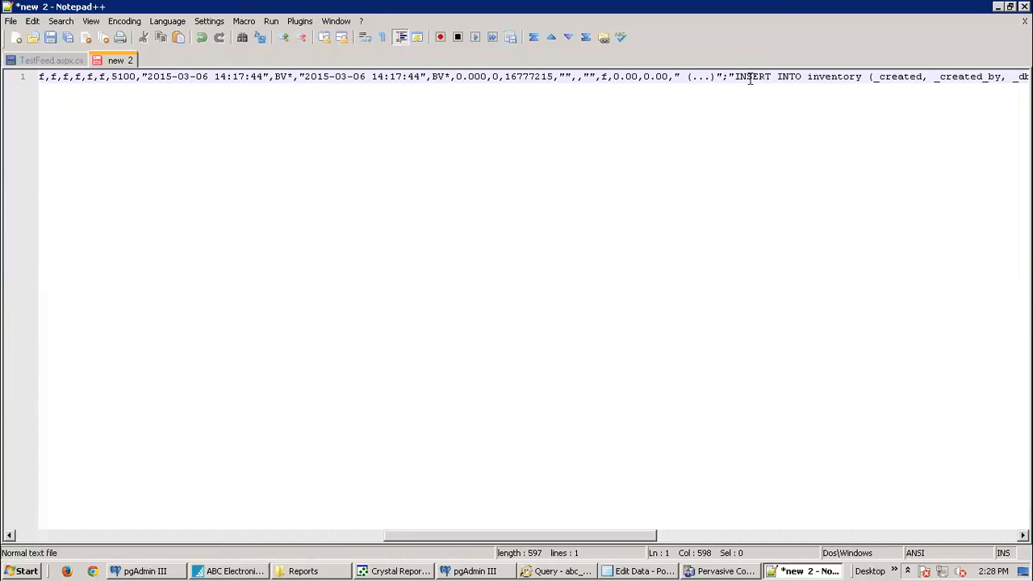
{"action": "left_click_drag", "start_coordinate": [729, 76], "coordinate": [7, 84]}
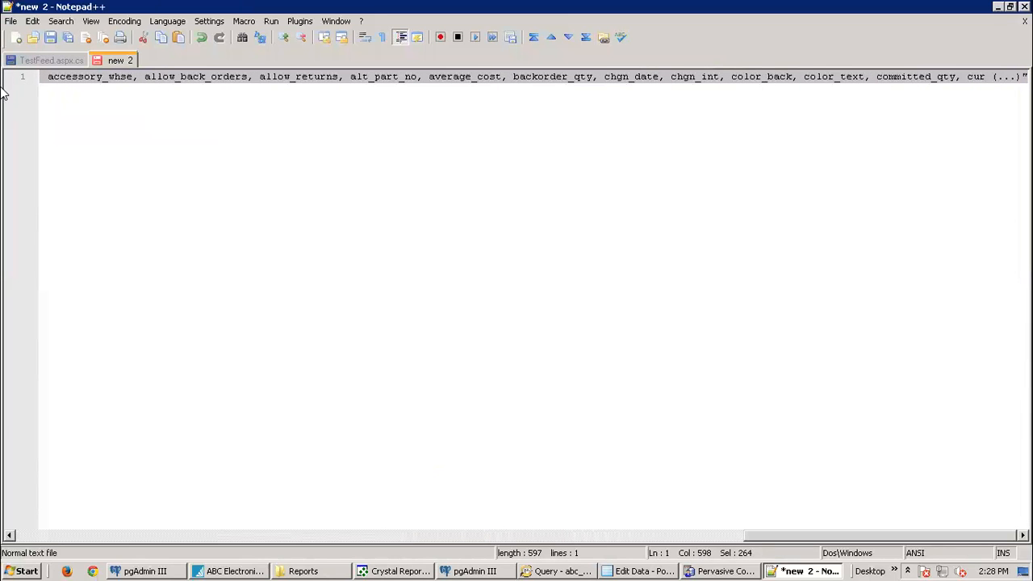
{"action": "left_click_drag", "start_coordinate": [828, 538], "coordinate": [451, 537]}
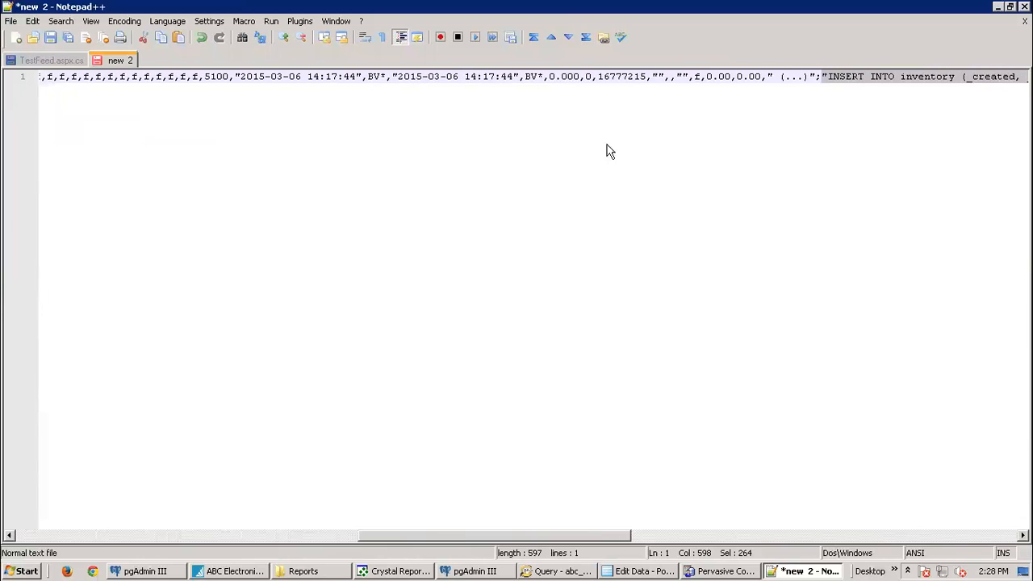
Step: Delete the leading data values so only the INSERT INTO inventory statement remains
{"action": "left_click", "coordinate": [821, 78]}
{"action": "left_click_drag", "start_coordinate": [806, 76], "coordinate": [3, 71]}
{"action": "key", "text": "Delete"}
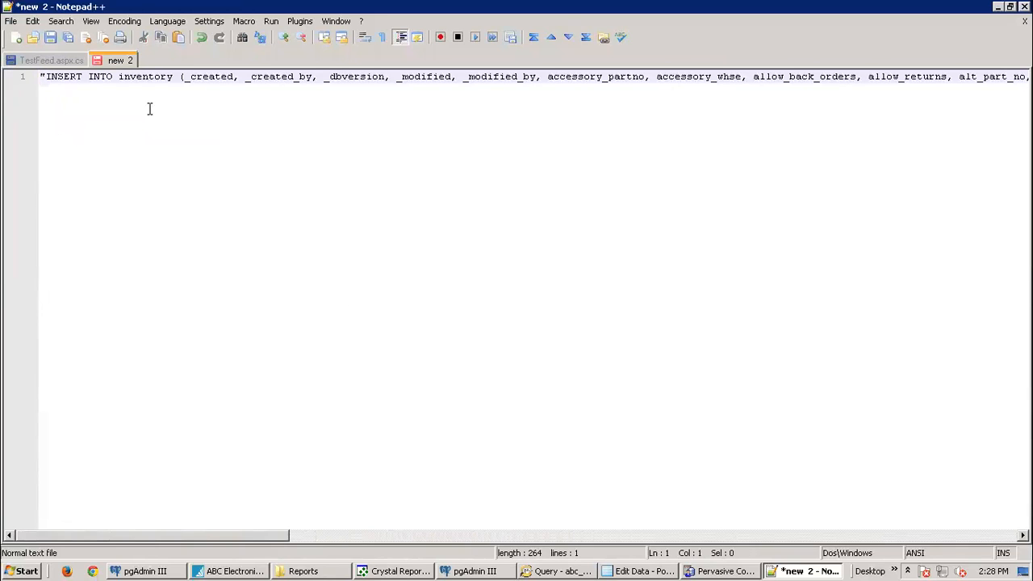
{"action": "key", "text": "End"}
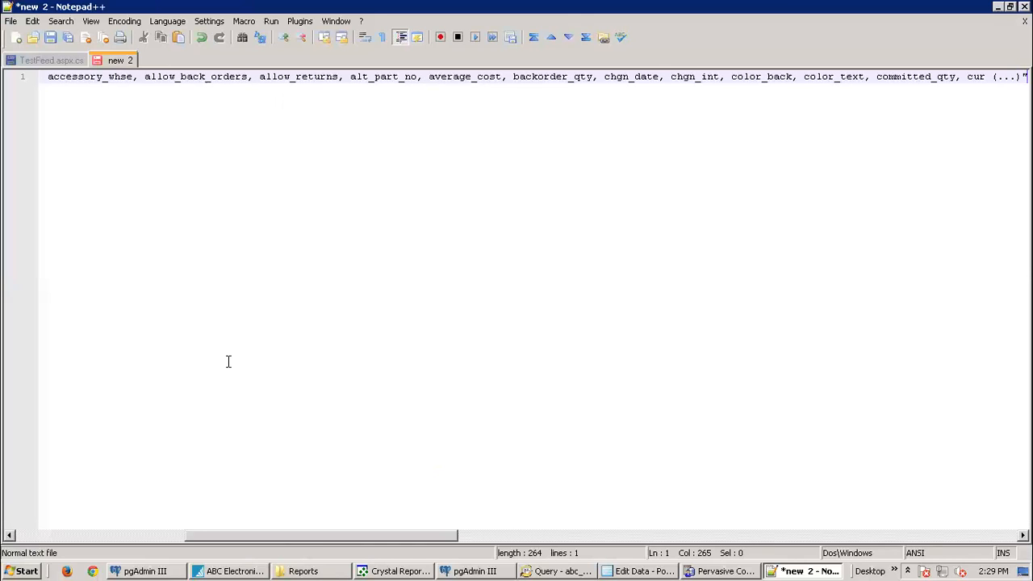
{"action": "left_click", "coordinate": [102, 77]}
{"action": "left_click_drag", "start_coordinate": [89, 73], "coordinate": [28, 78]}
{"action": "left_click_drag", "start_coordinate": [318, 543], "coordinate": [462, 553]}
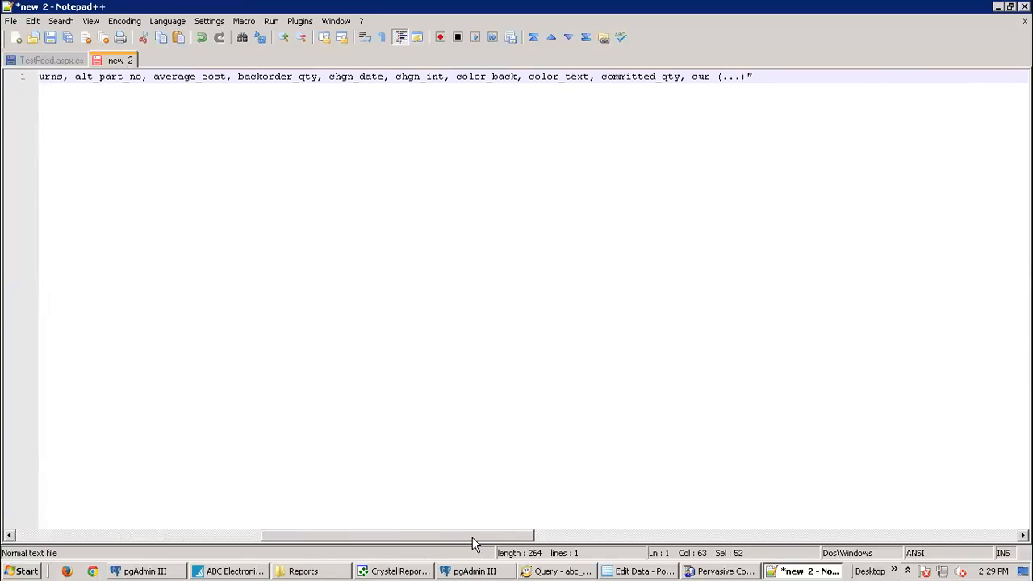
{"action": "left_click_drag", "start_coordinate": [330, 537], "coordinate": [87, 534]}
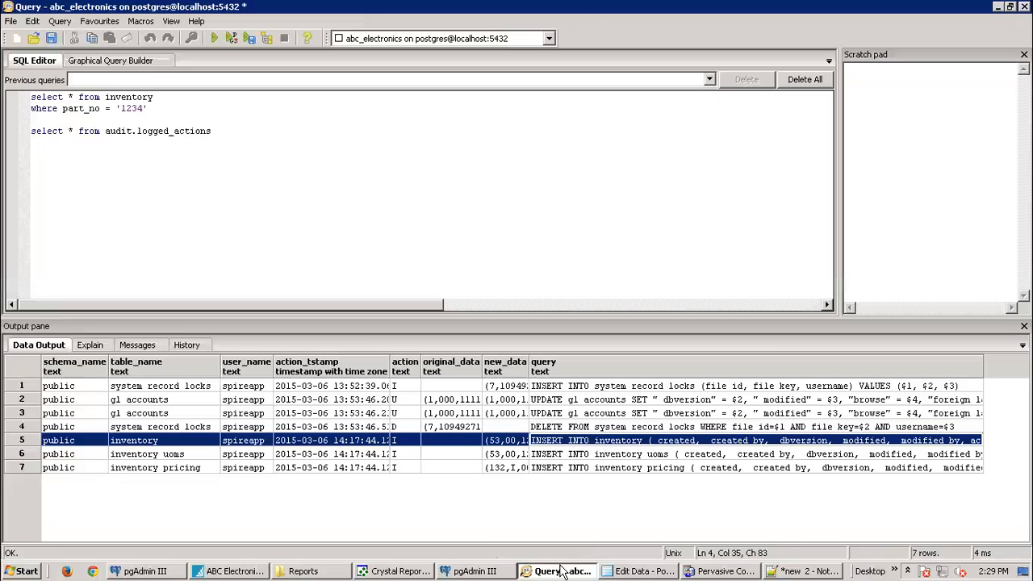
Step: Cycle through the Query, Edit Data and main pgAdmin III windows, then collapse the audit schema
{"action": "left_click", "coordinate": [563, 571]}
{"action": "left_click", "coordinate": [642, 571]}
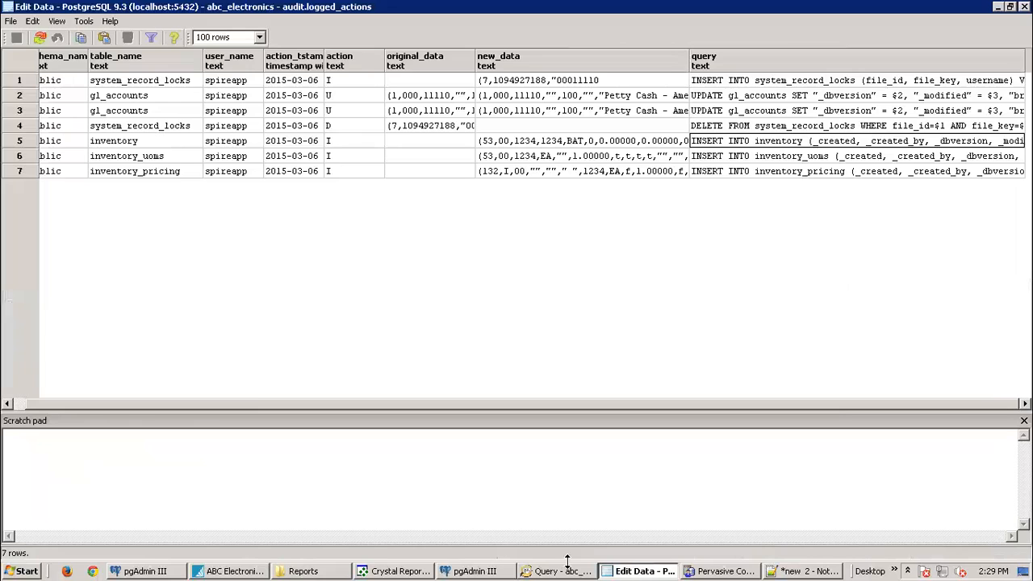
{"action": "left_click", "coordinate": [467, 570]}
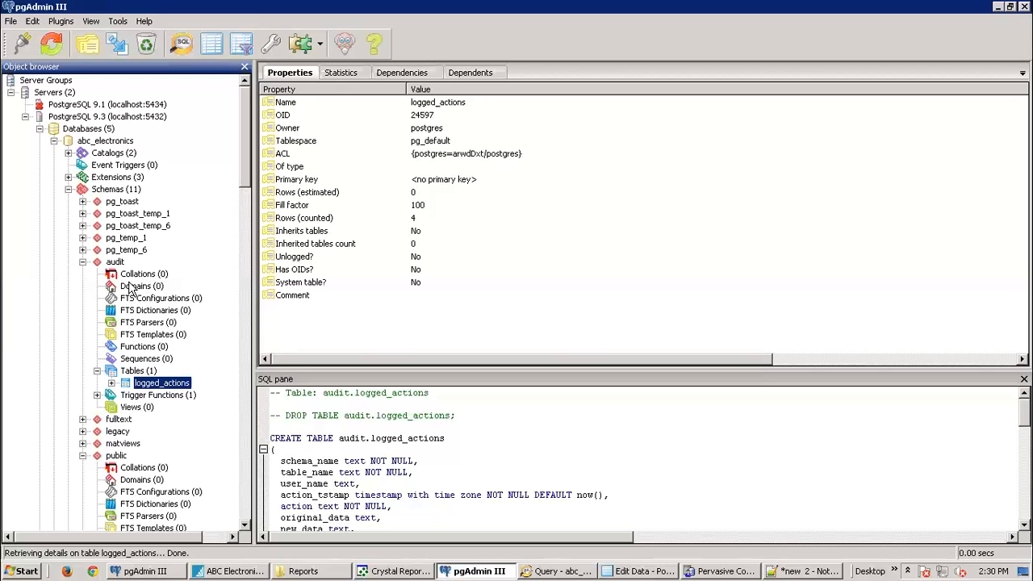
{"action": "left_click", "coordinate": [83, 262]}
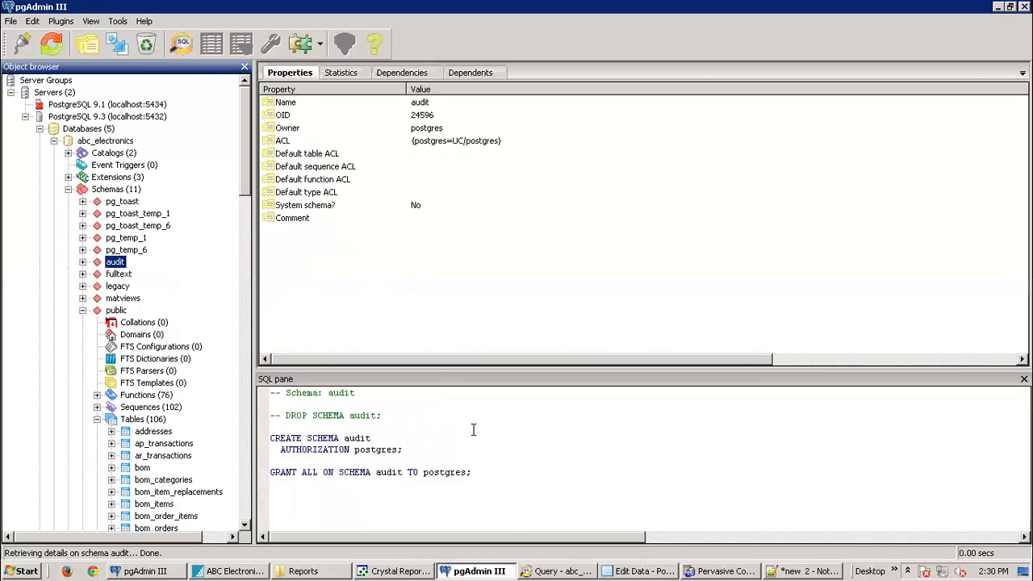
Step: Return to the audit results, then start a new SQL query window on abc_electronics
{"action": "left_click", "coordinate": [577, 572]}
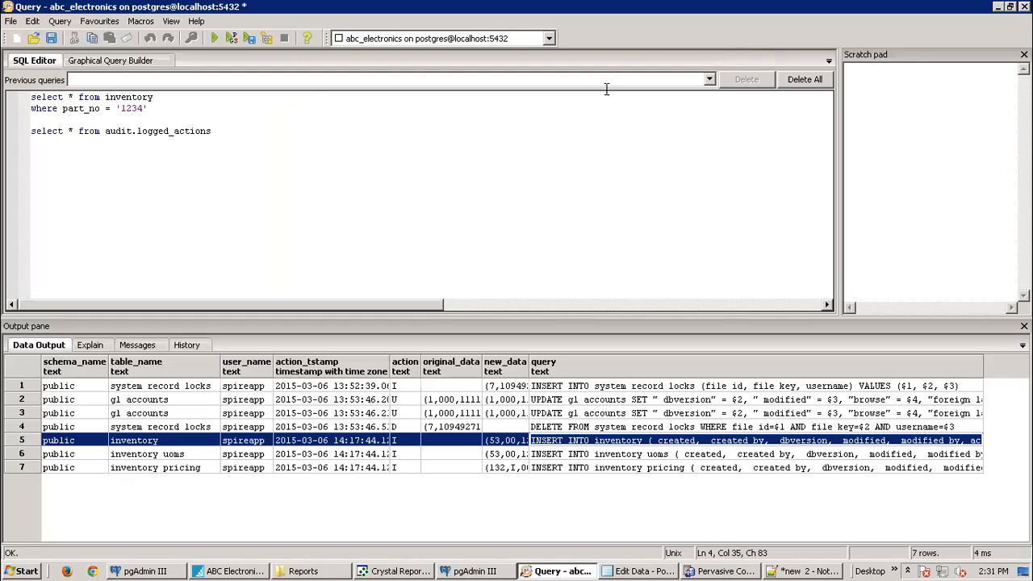
{"action": "left_click", "coordinate": [998, 7]}
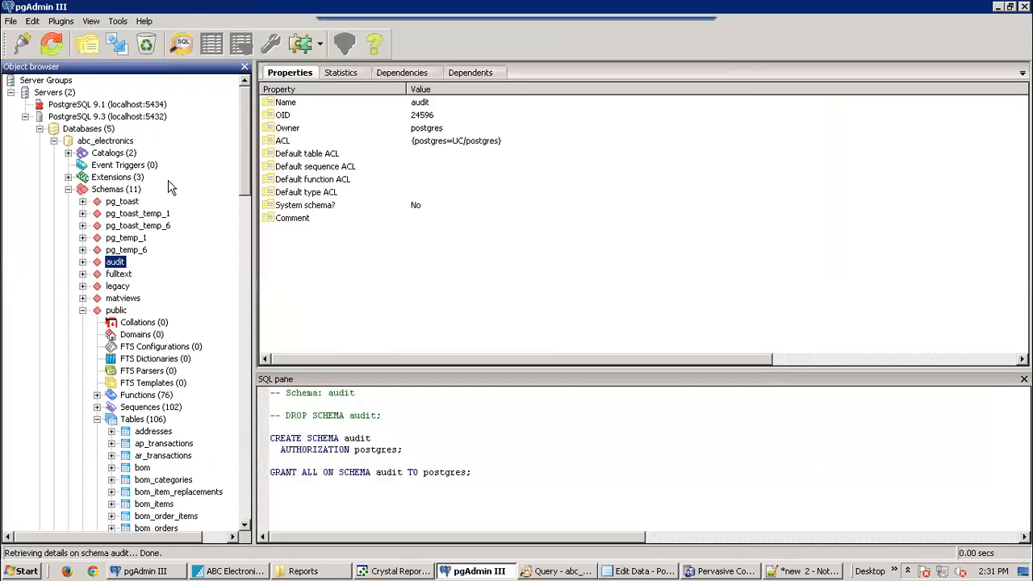
{"action": "left_click", "coordinate": [183, 46]}
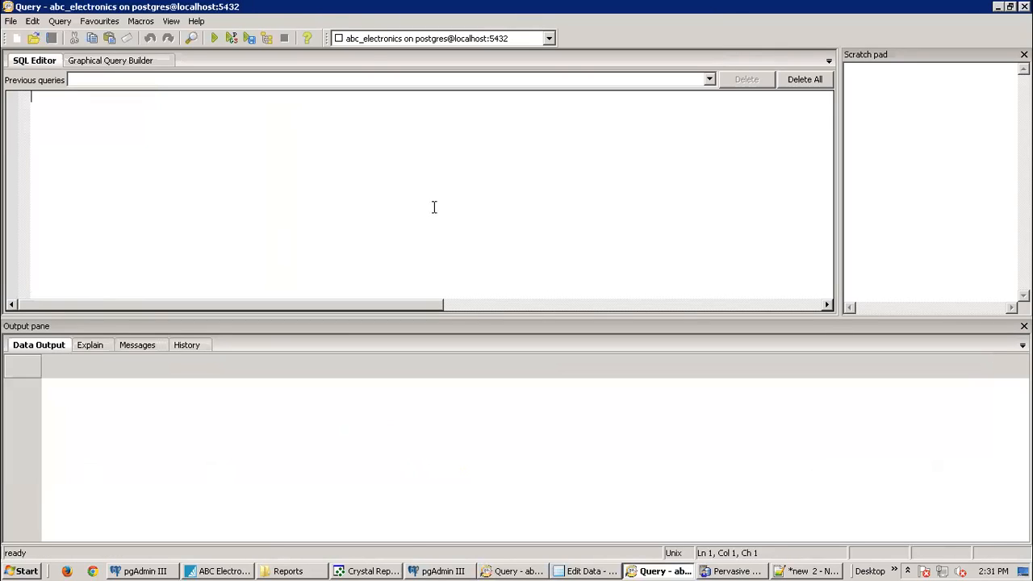
Step: Switch to the Graphical Query Builder and locate the inventory table under public's tables
{"action": "left_click", "coordinate": [142, 62]}
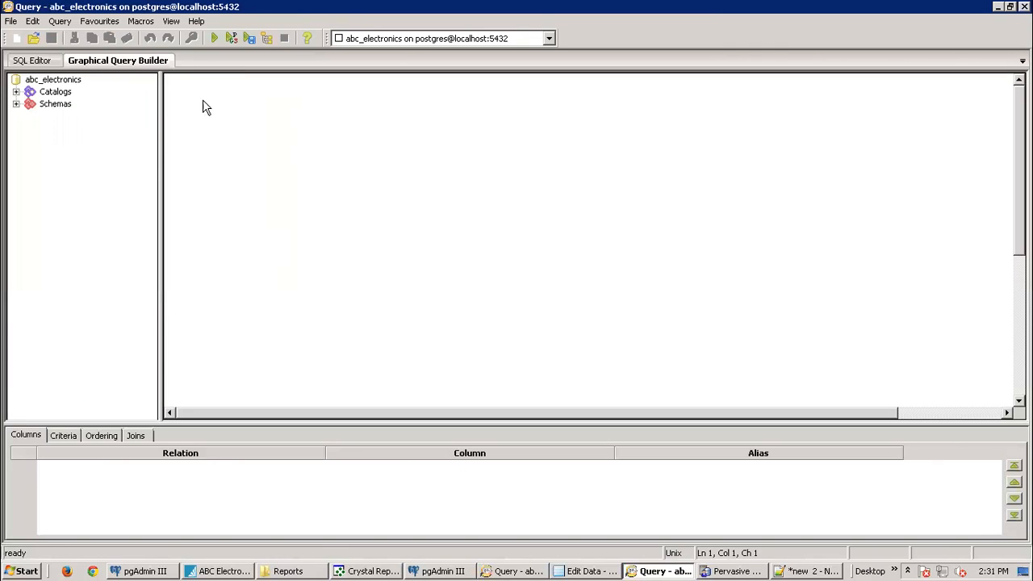
{"action": "left_click", "coordinate": [17, 104]}
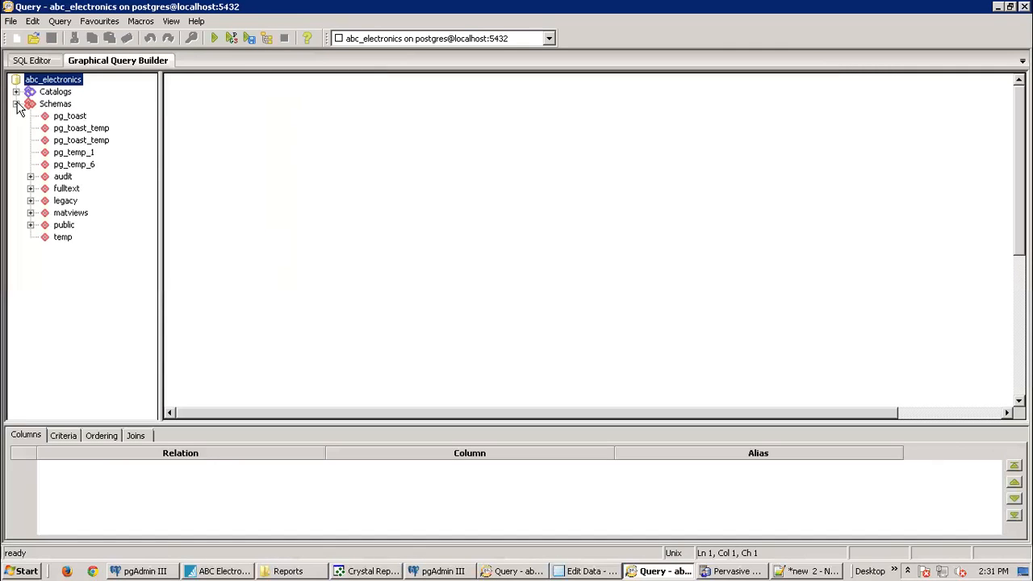
{"action": "left_click", "coordinate": [30, 225]}
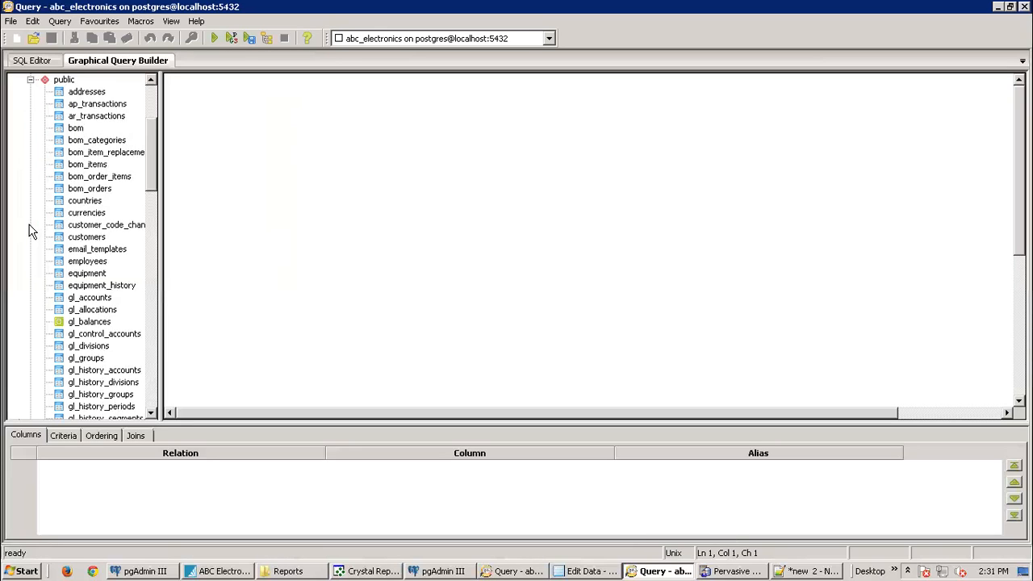
{"action": "left_click_drag", "start_coordinate": [149, 152], "coordinate": [149, 188]}
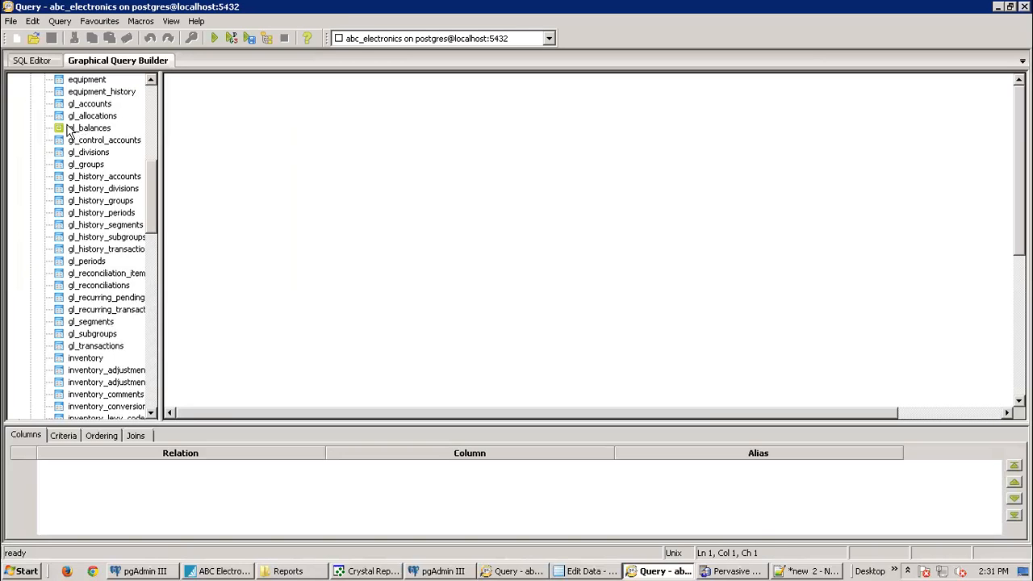
{"action": "left_click", "coordinate": [86, 129]}
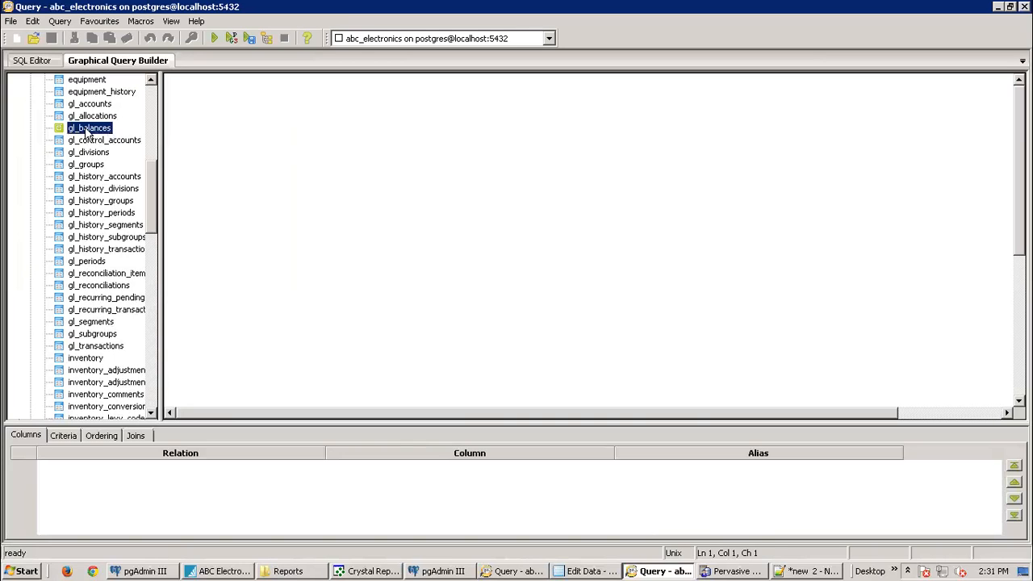
{"action": "left_click_drag", "start_coordinate": [155, 194], "coordinate": [152, 241]}
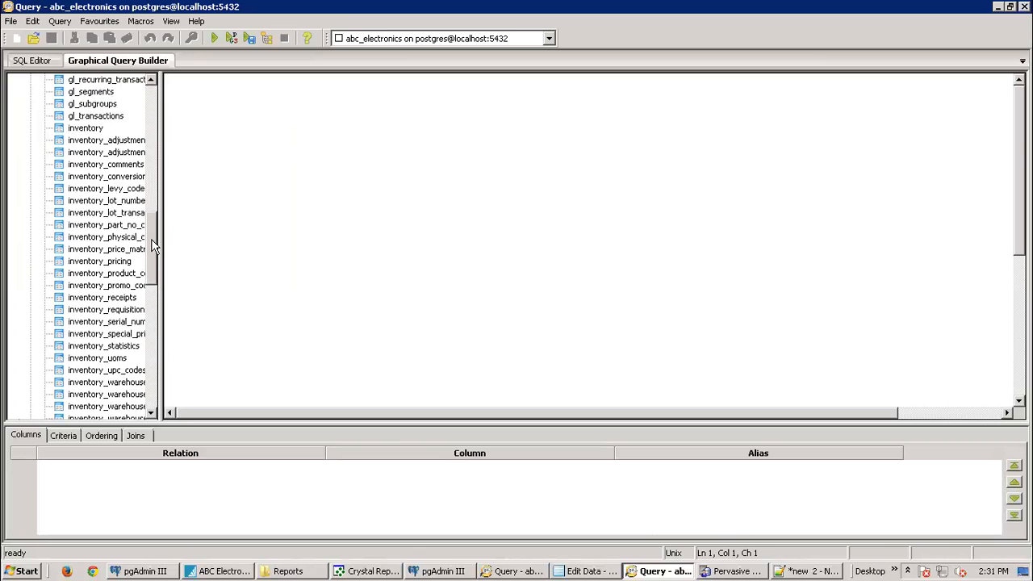
{"action": "left_click", "coordinate": [86, 128]}
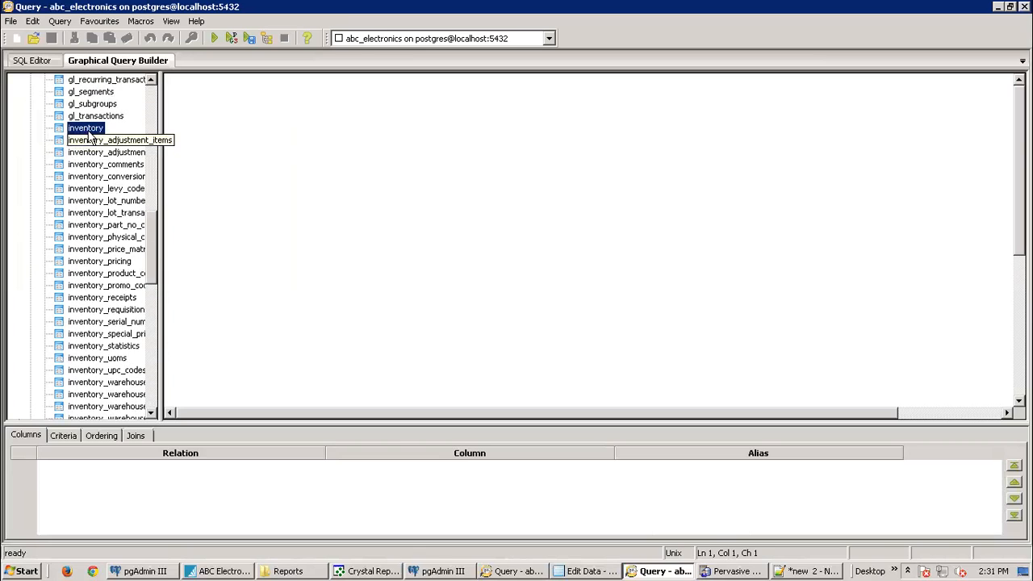
Step: Place the inventory table on the query canvas, then bring the main pgAdmin III window forward
{"action": "left_click_drag", "start_coordinate": [85, 131], "coordinate": [228, 97]}
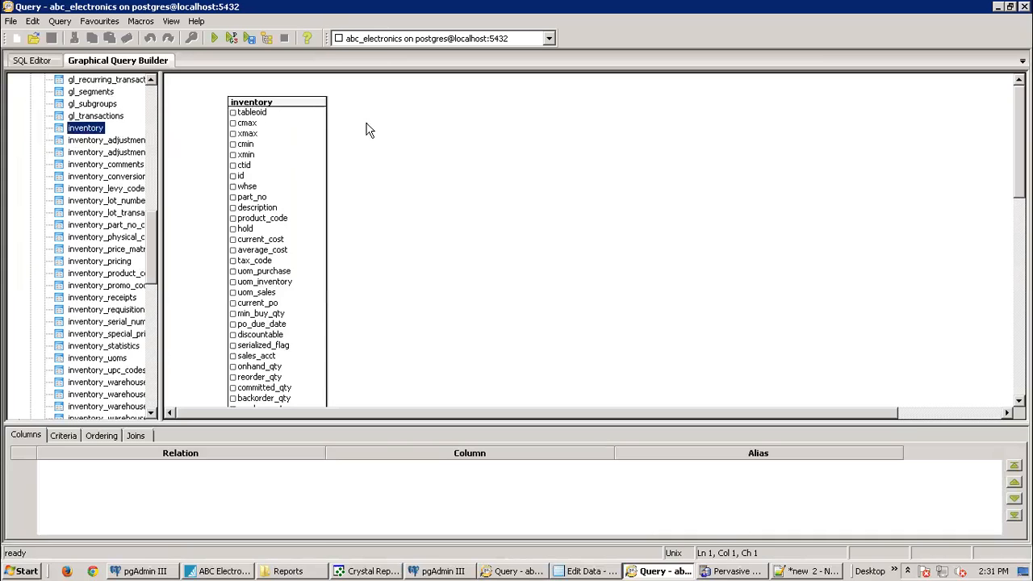
{"action": "scroll", "coordinate": [446, 134], "scroll_direction": "down", "scroll_amount": 1}
{"action": "scroll", "coordinate": [438, 145], "scroll_direction": "up", "scroll_amount": 2}
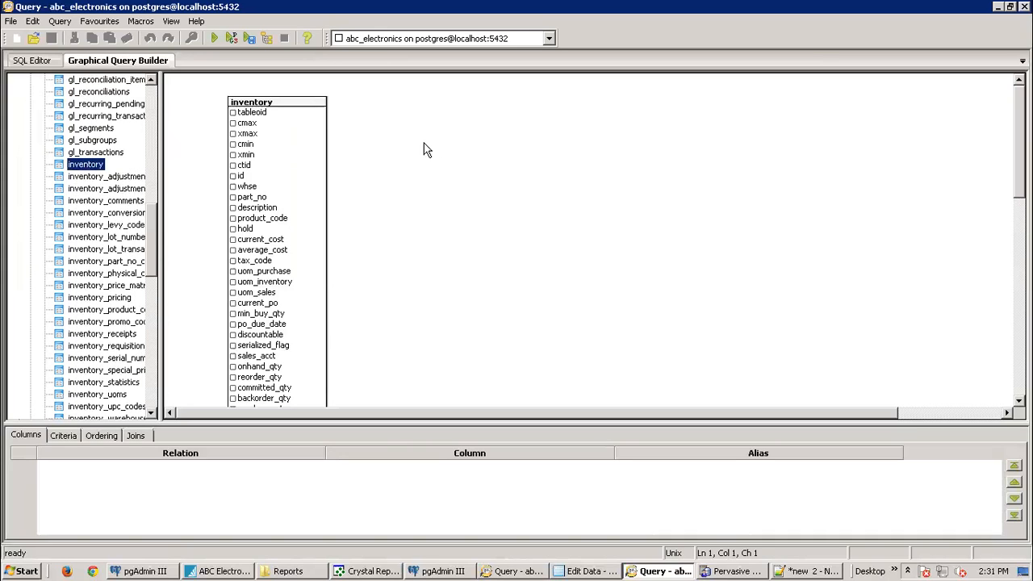
{"action": "left_click_drag", "start_coordinate": [284, 110], "coordinate": [253, 86]}
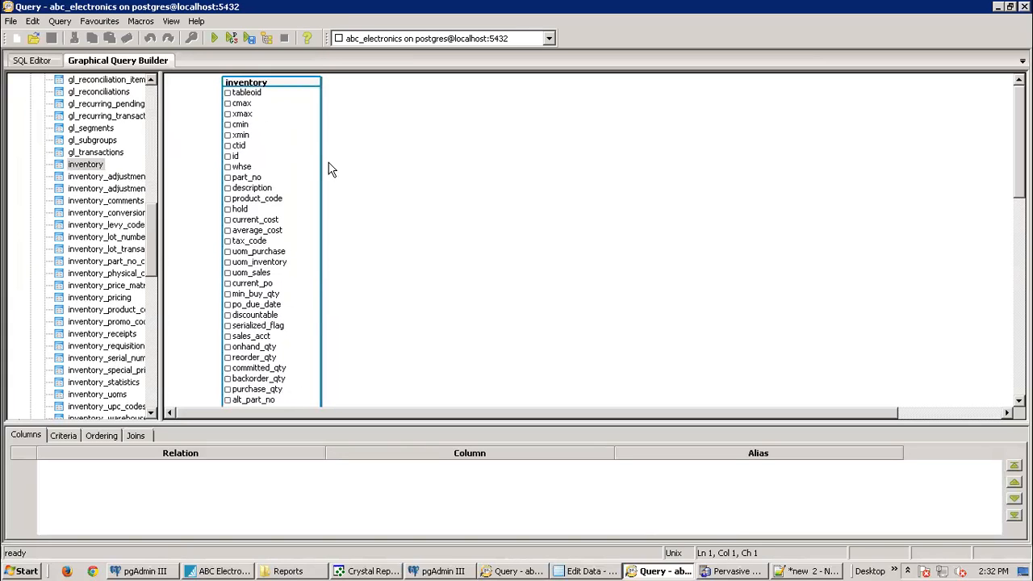
{"action": "left_click", "coordinate": [228, 94]}
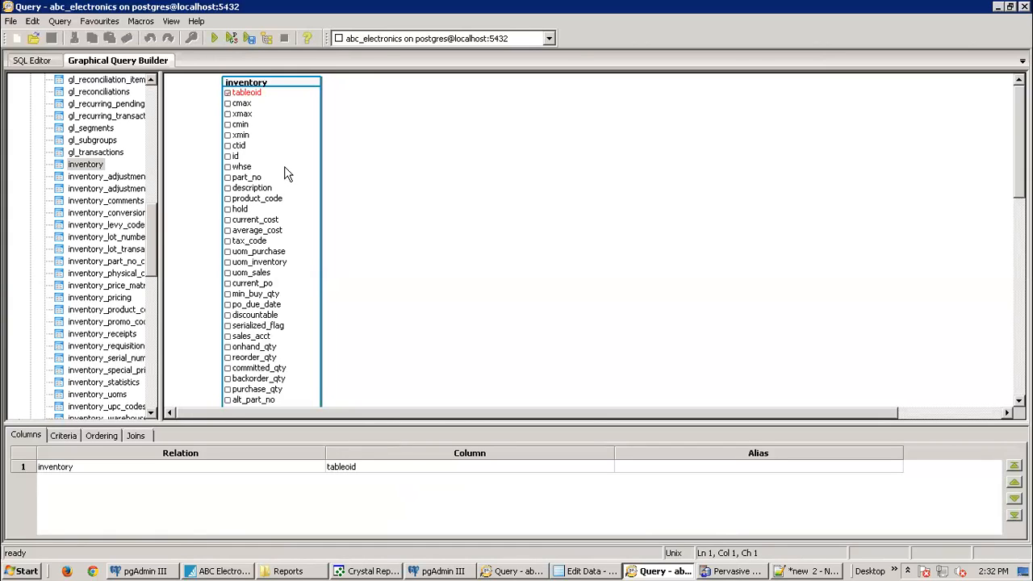
{"action": "left_click", "coordinate": [227, 94]}
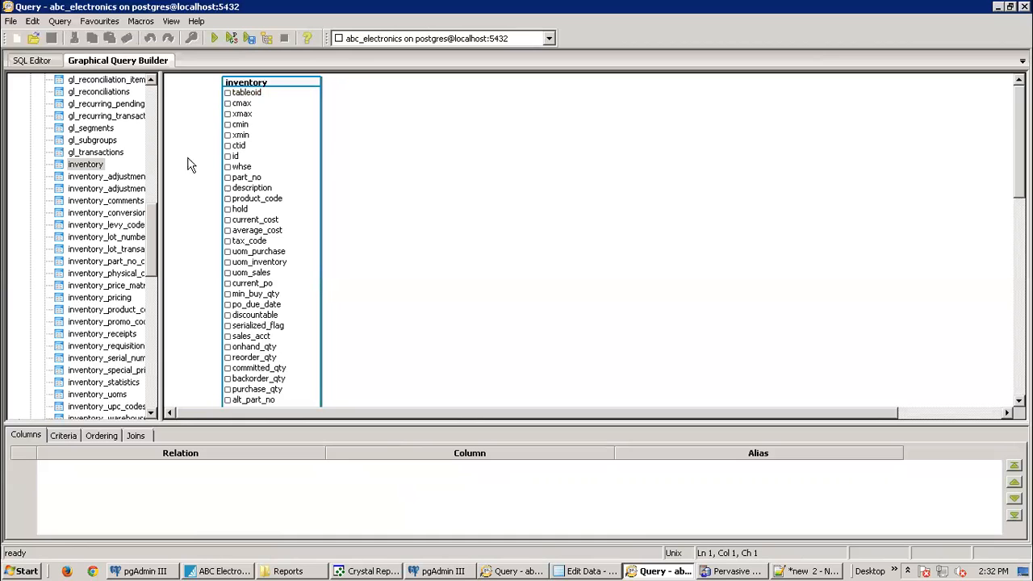
{"action": "left_click", "coordinate": [74, 167]}
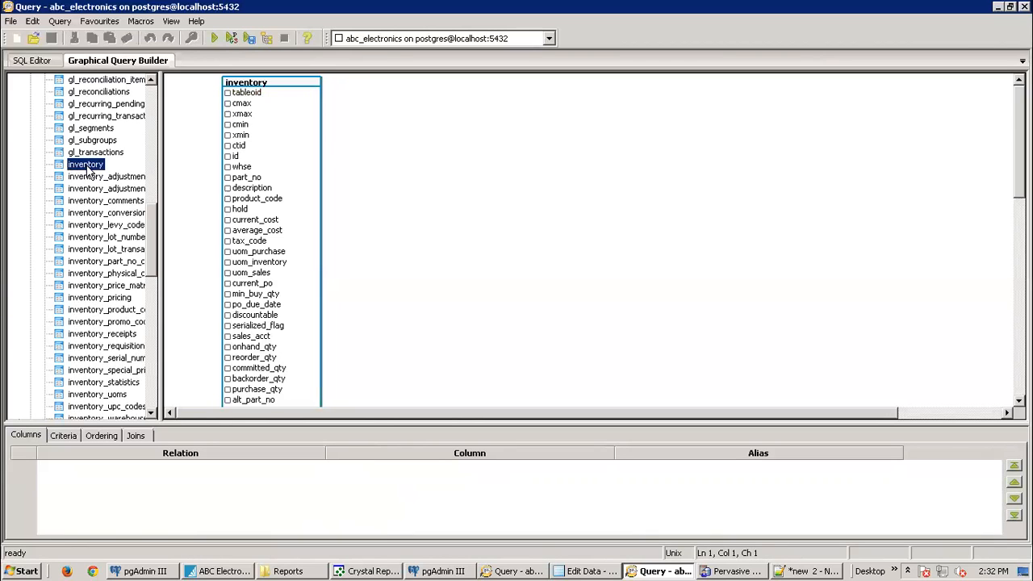
{"action": "left_click", "coordinate": [456, 571]}
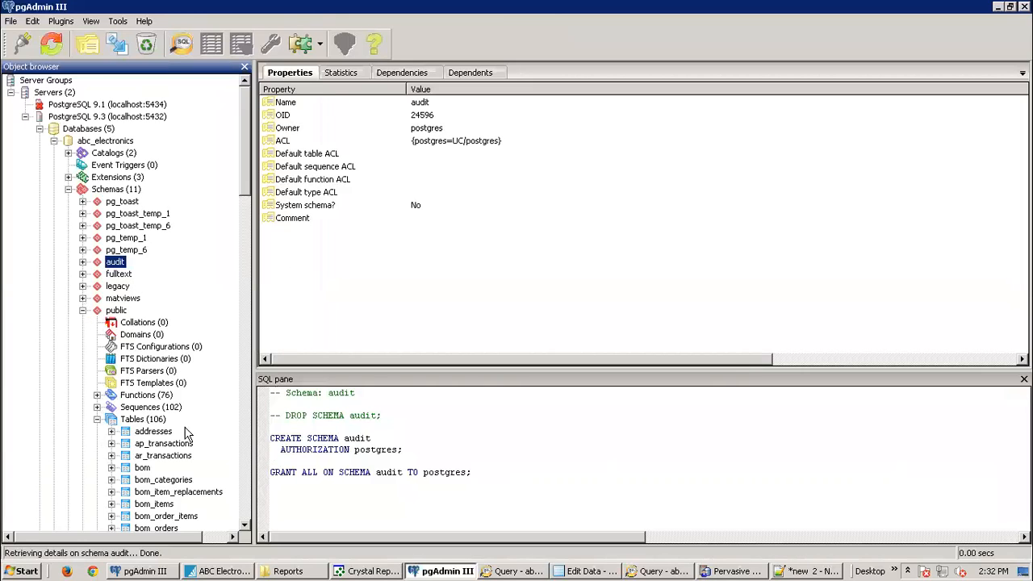
Step: View the top 100 rows of the inventory table, showing its 53 rows
{"action": "left_click_drag", "start_coordinate": [243, 164], "coordinate": [247, 340]}
{"action": "right_click", "coordinate": [162, 201]}
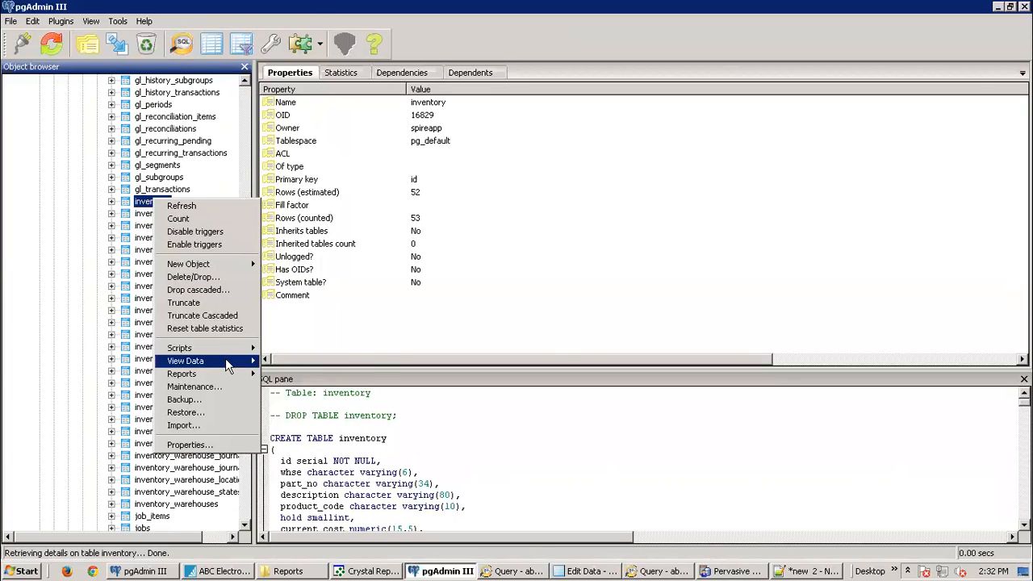
{"action": "mouse_move", "coordinate": [229, 365]}
{"action": "left_click", "coordinate": [292, 362]}
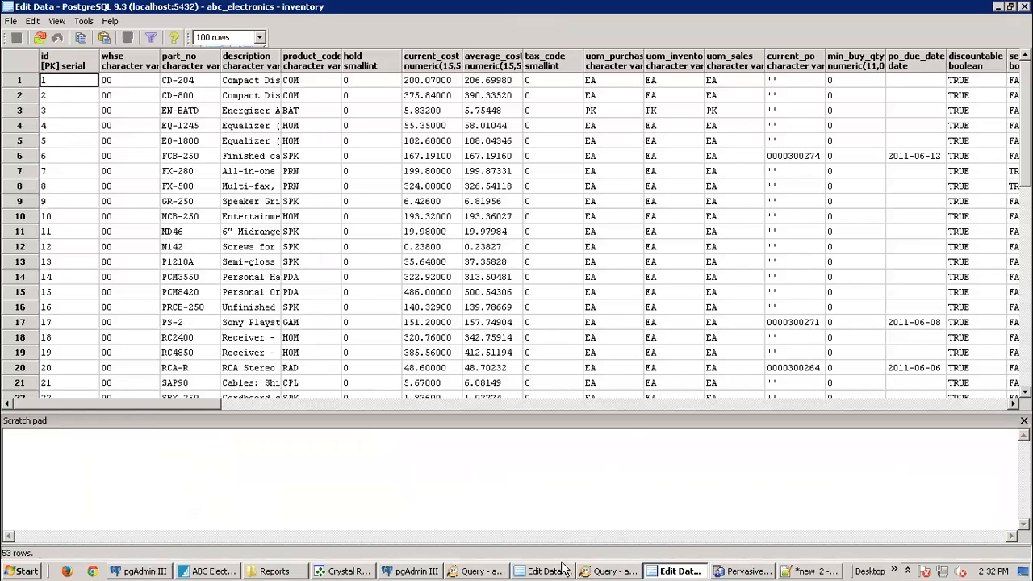
Step: Go back to the query builder with the inventory table, glancing at the data grid again
{"action": "mouse_move", "coordinate": [604, 572]}
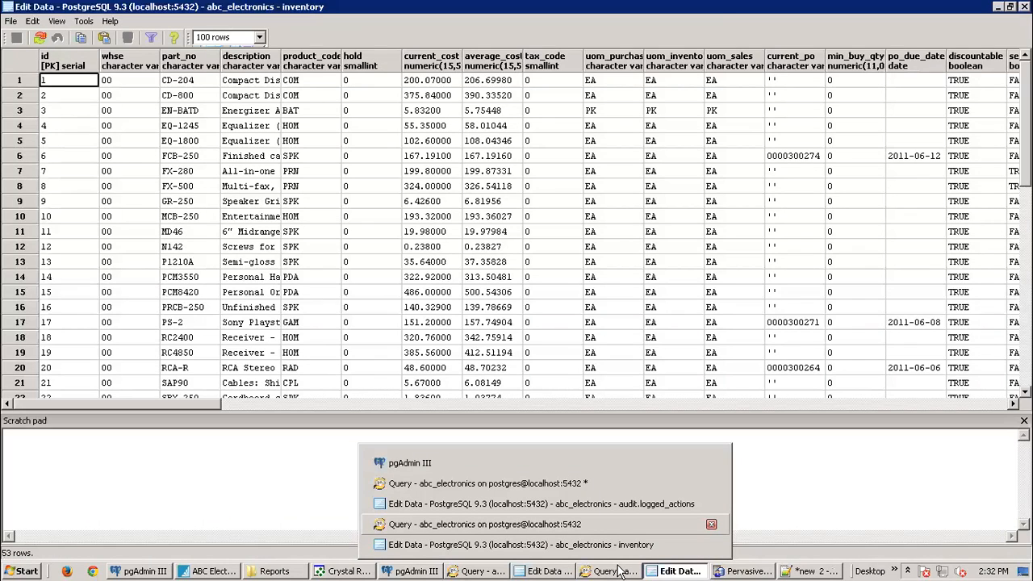
{"action": "left_click", "coordinate": [586, 524]}
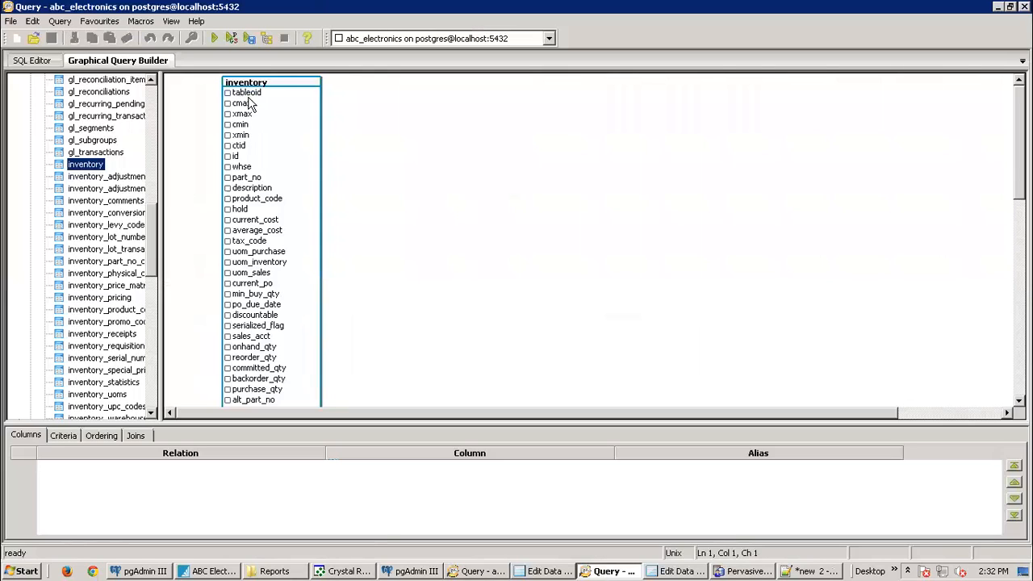
{"action": "left_click", "coordinate": [234, 151]}
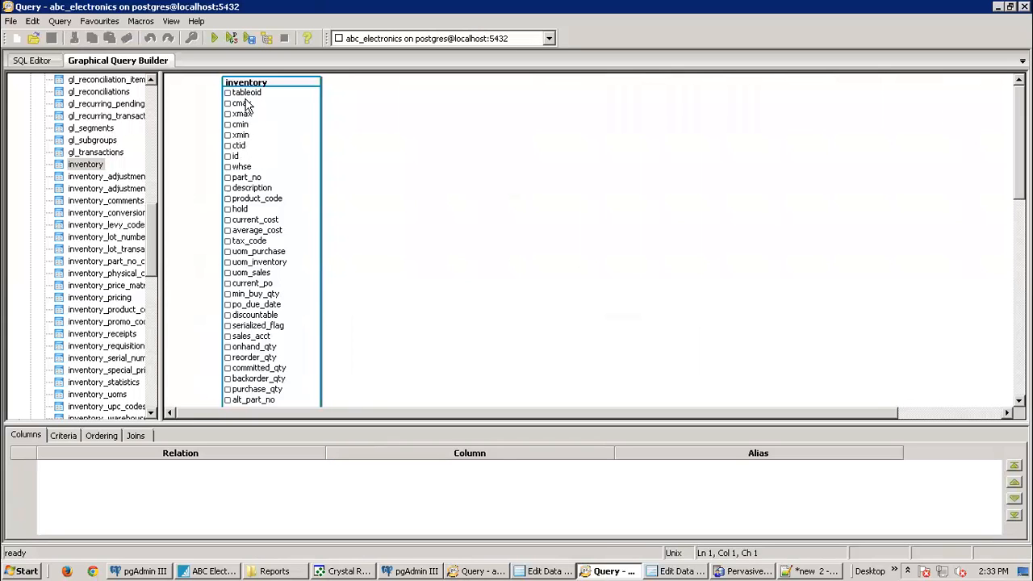
{"action": "left_click", "coordinate": [692, 572]}
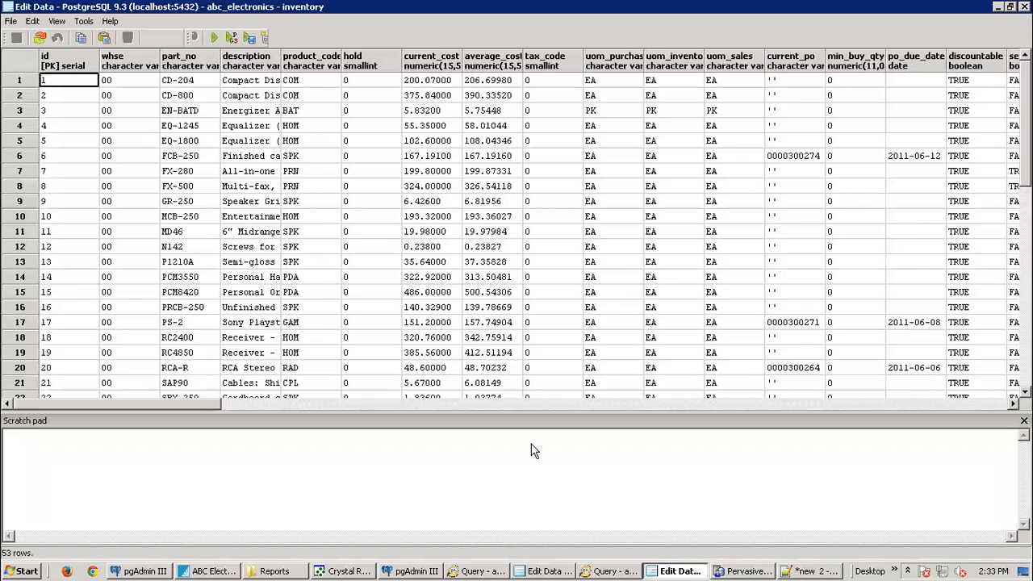
{"action": "left_click", "coordinate": [610, 572]}
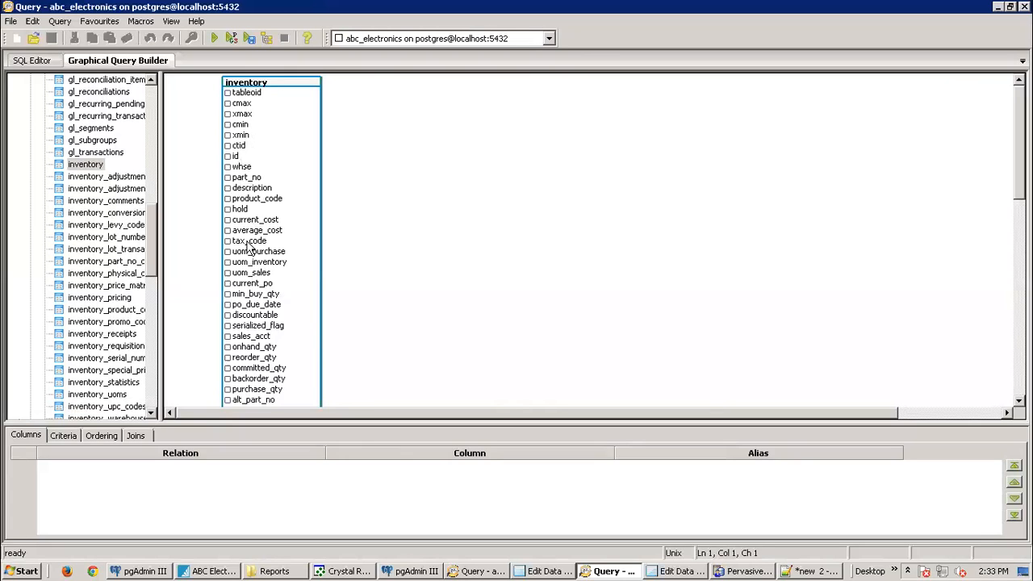
Step: Output id, whse, part_no, description, product_code, hold, current_cost, average_cost, tax_code; add inventory_uoms to the canvas
{"action": "left_click", "coordinate": [228, 156]}
{"action": "left_click", "coordinate": [227, 166]}
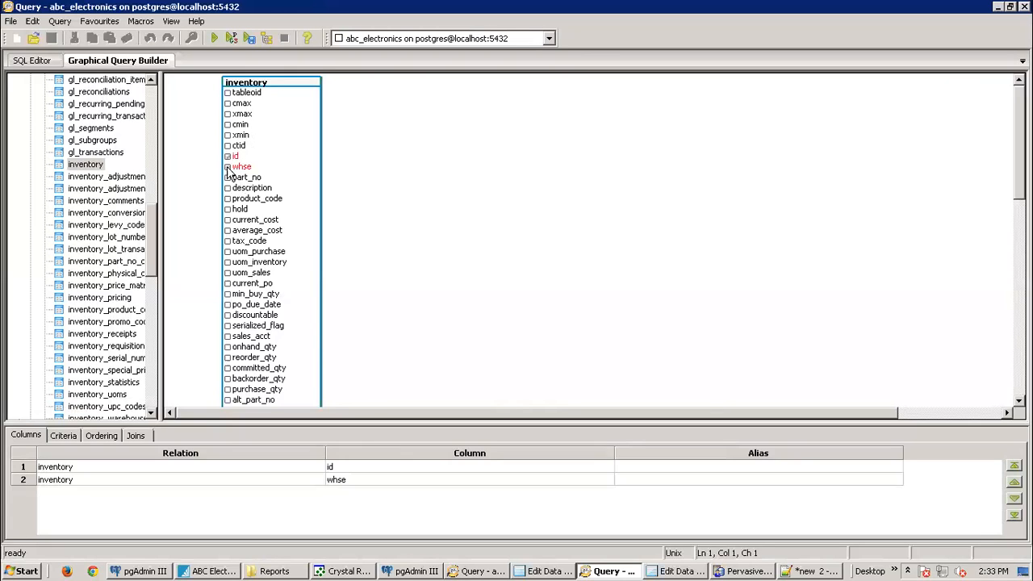
{"action": "left_click", "coordinate": [228, 177]}
{"action": "left_click", "coordinate": [227, 189]}
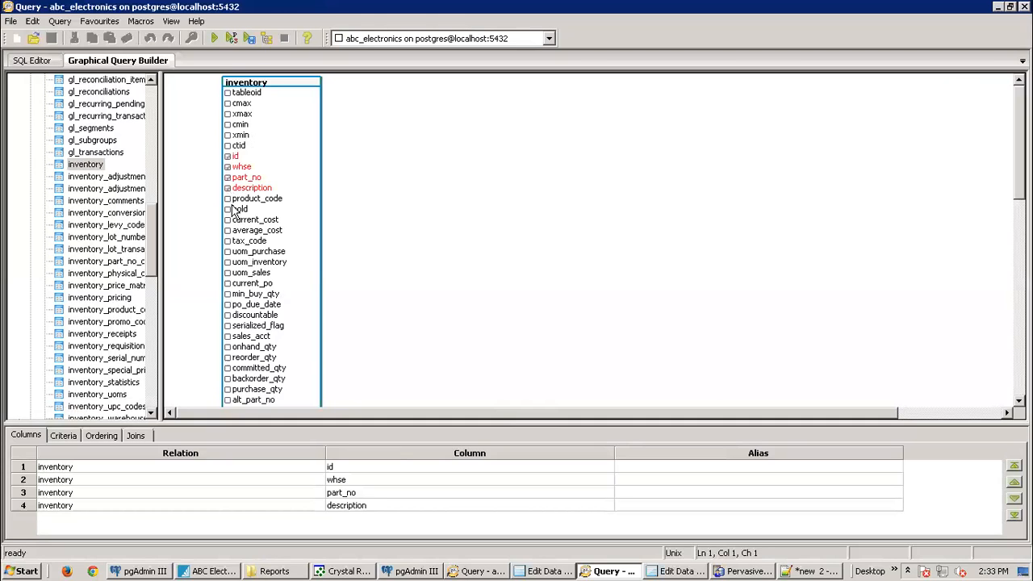
{"action": "left_click", "coordinate": [227, 199]}
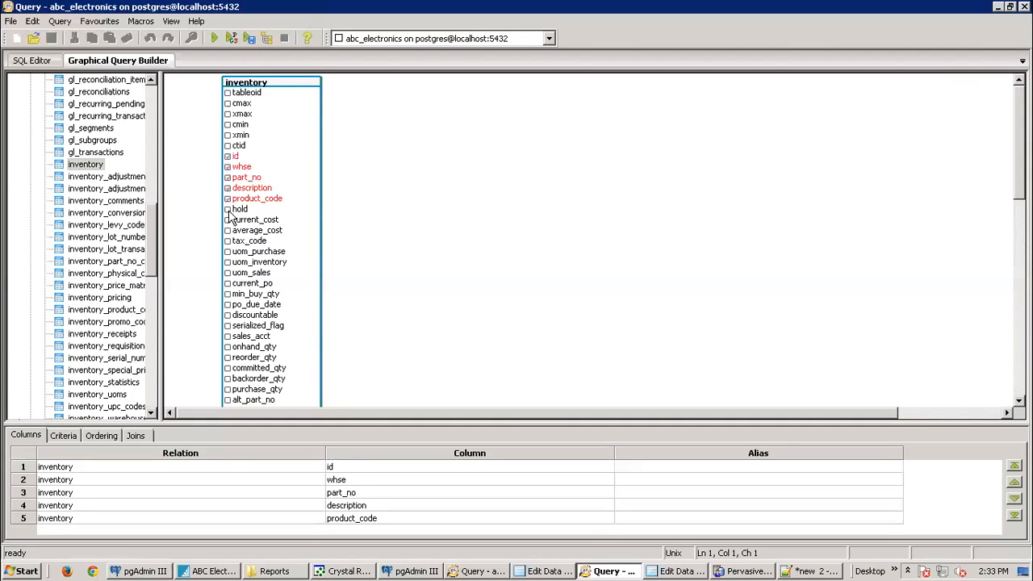
{"action": "left_click", "coordinate": [228, 210]}
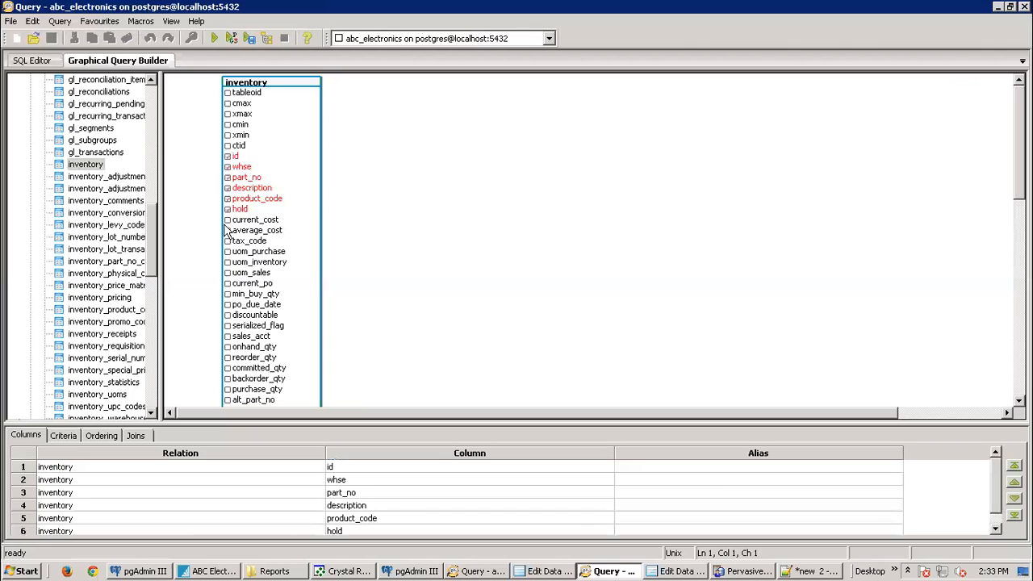
{"action": "left_click", "coordinate": [230, 221]}
{"action": "left_click", "coordinate": [228, 232]}
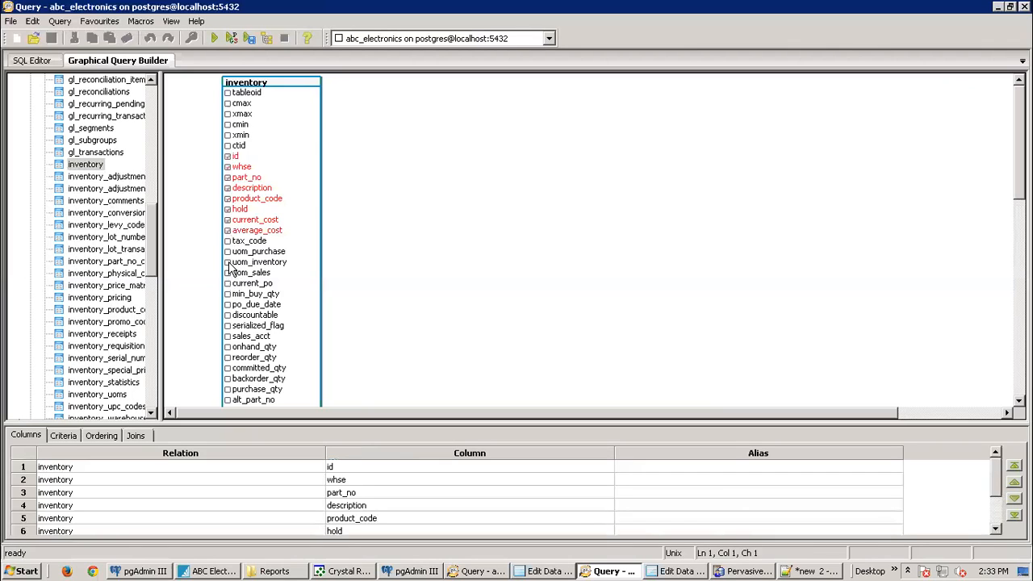
{"action": "left_click", "coordinate": [228, 242]}
{"action": "left_click_drag", "start_coordinate": [153, 215], "coordinate": [154, 244]}
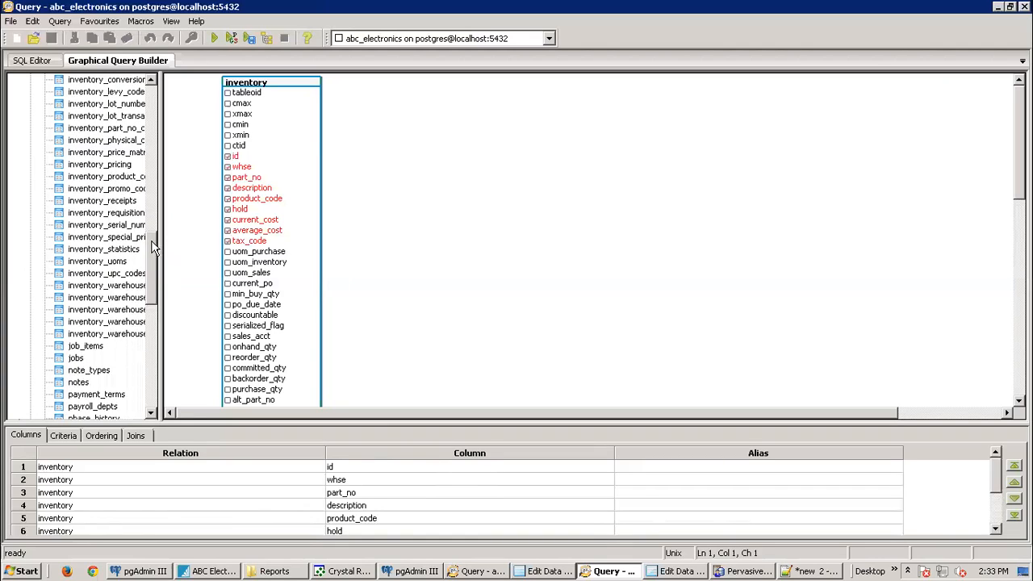
{"action": "left_click_drag", "start_coordinate": [97, 261], "coordinate": [450, 89]}
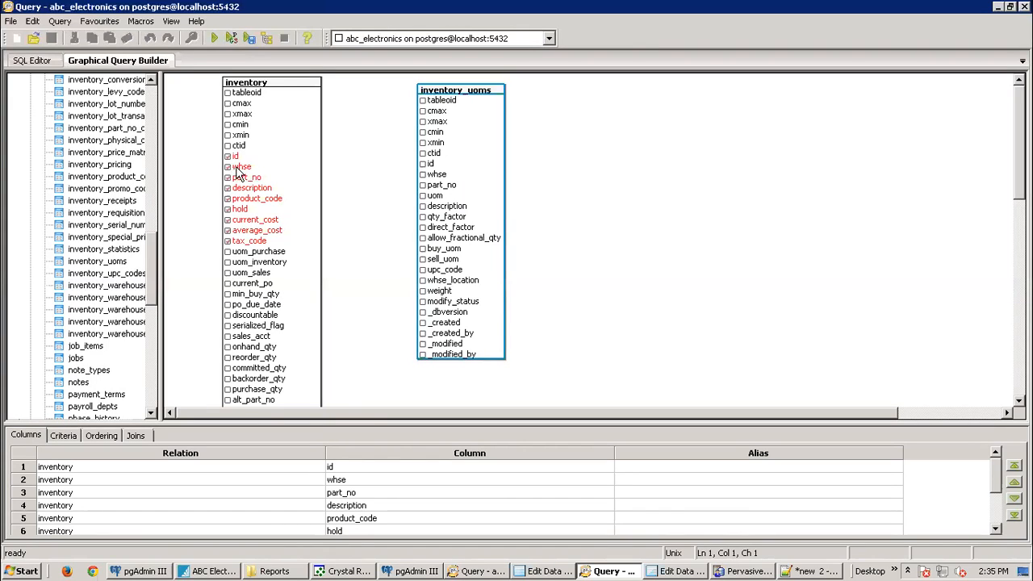
Step: Join inventory to inventory_uoms on whse, part_no, and uom_inventory = uom
{"action": "left_click_drag", "start_coordinate": [239, 167], "coordinate": [422, 175]}
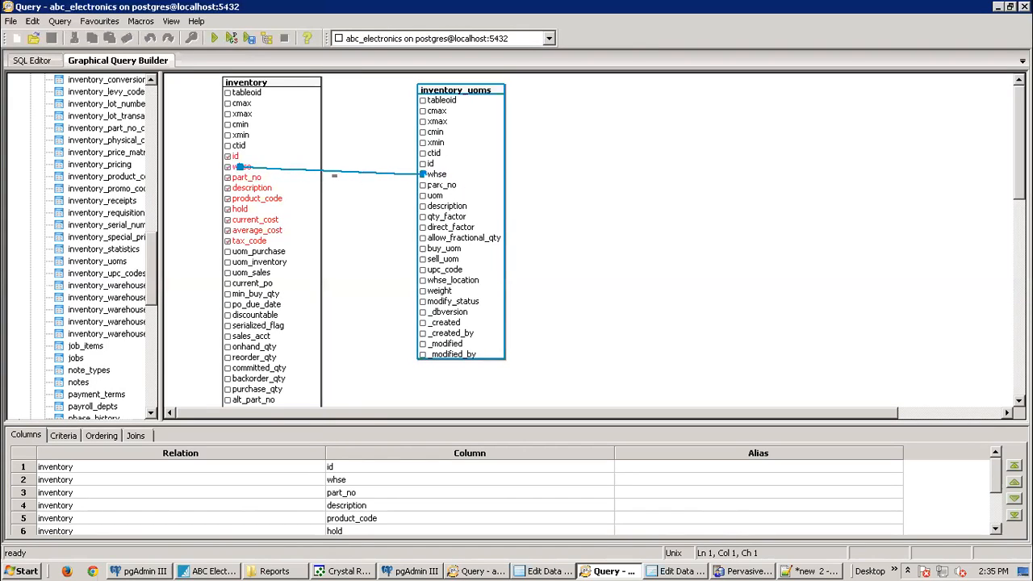
{"action": "left_click_drag", "start_coordinate": [246, 177], "coordinate": [421, 185]}
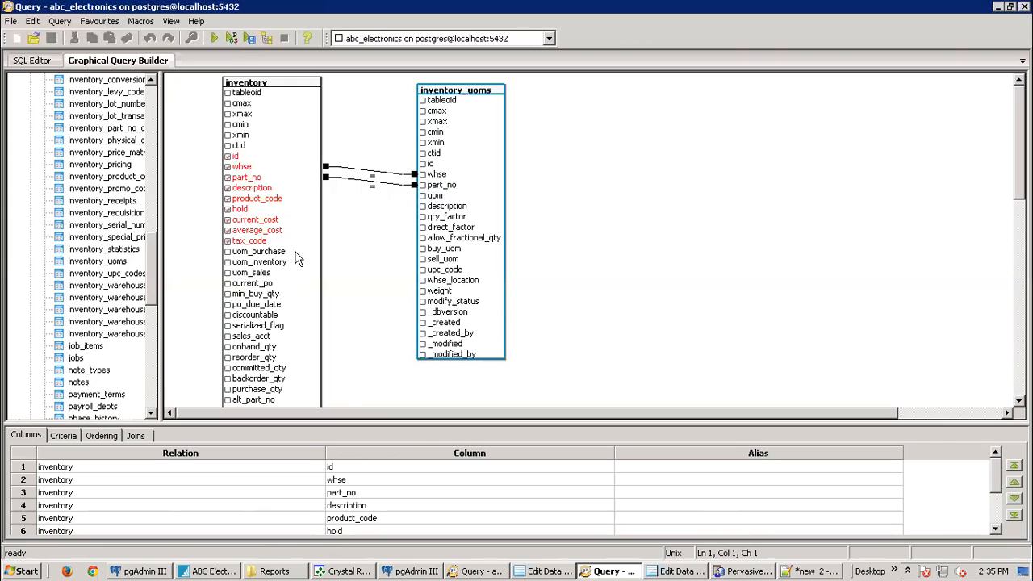
{"action": "left_click_drag", "start_coordinate": [239, 263], "coordinate": [423, 196]}
Step: Output inventory_uoms uom, description, qty_factor and direct_factor, then execute the query for 53 rows
{"action": "left_click", "coordinate": [422, 196]}
{"action": "left_click", "coordinate": [423, 207]}
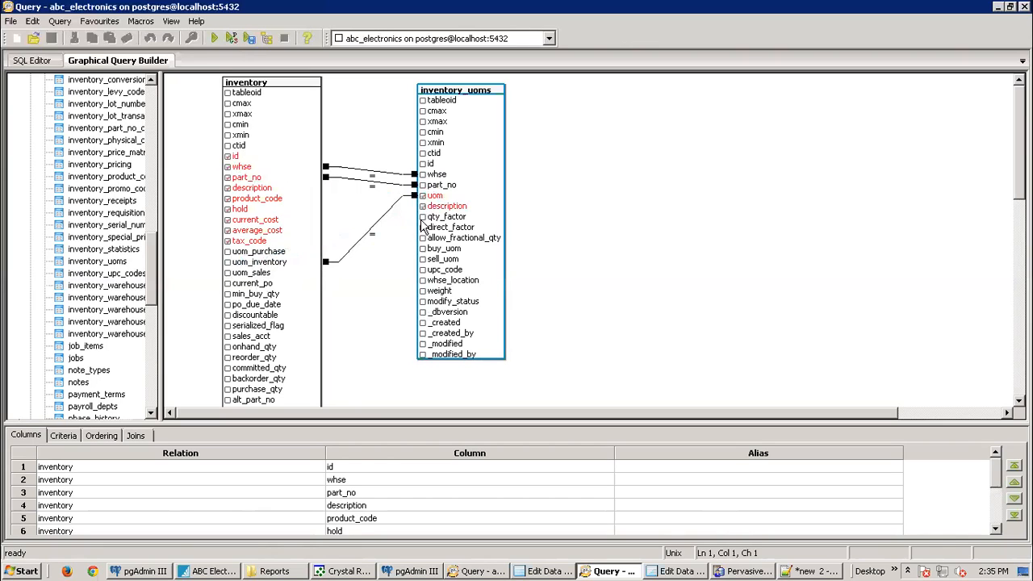
{"action": "left_click", "coordinate": [422, 218]}
{"action": "left_click", "coordinate": [422, 228]}
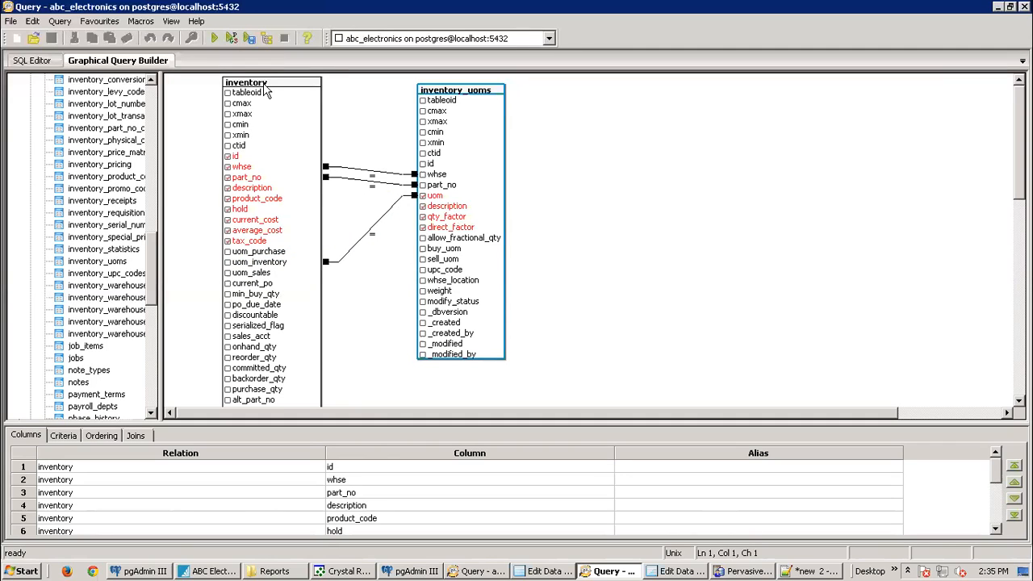
{"action": "left_click", "coordinate": [215, 37]}
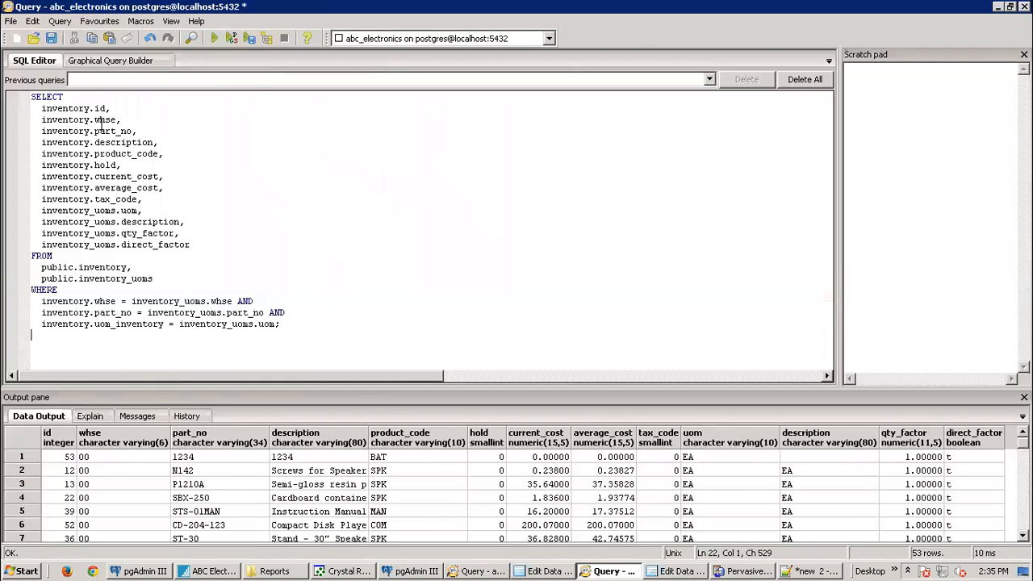
{"action": "left_click_drag", "start_coordinate": [291, 325], "coordinate": [18, 95]}
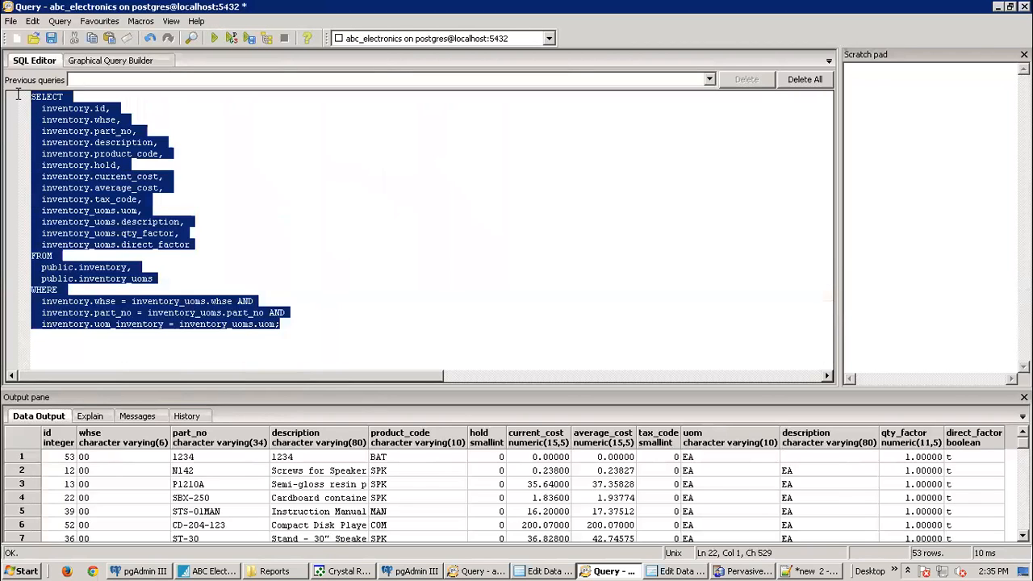
{"action": "left_click", "coordinate": [282, 325]}
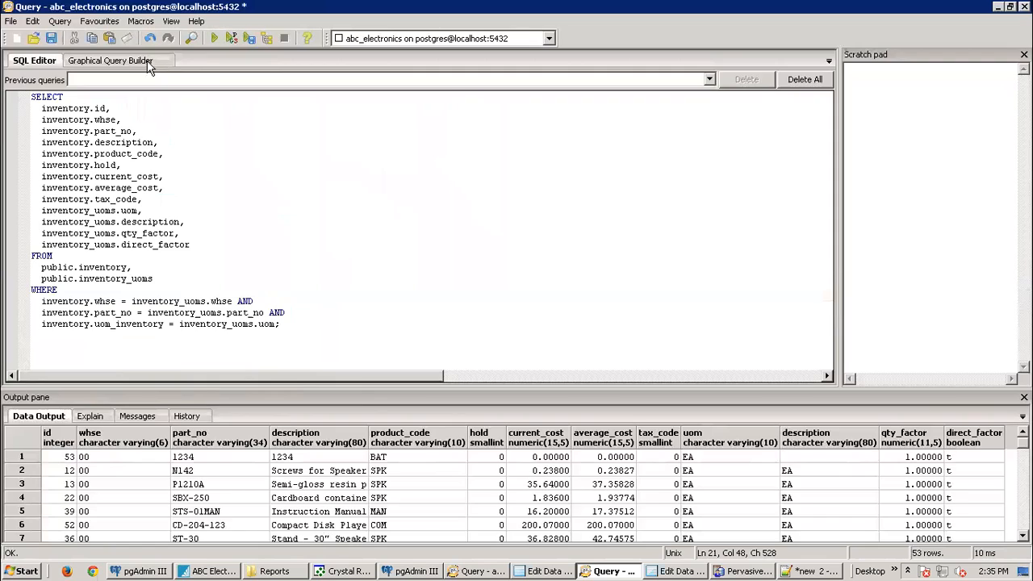
{"action": "left_click", "coordinate": [146, 62]}
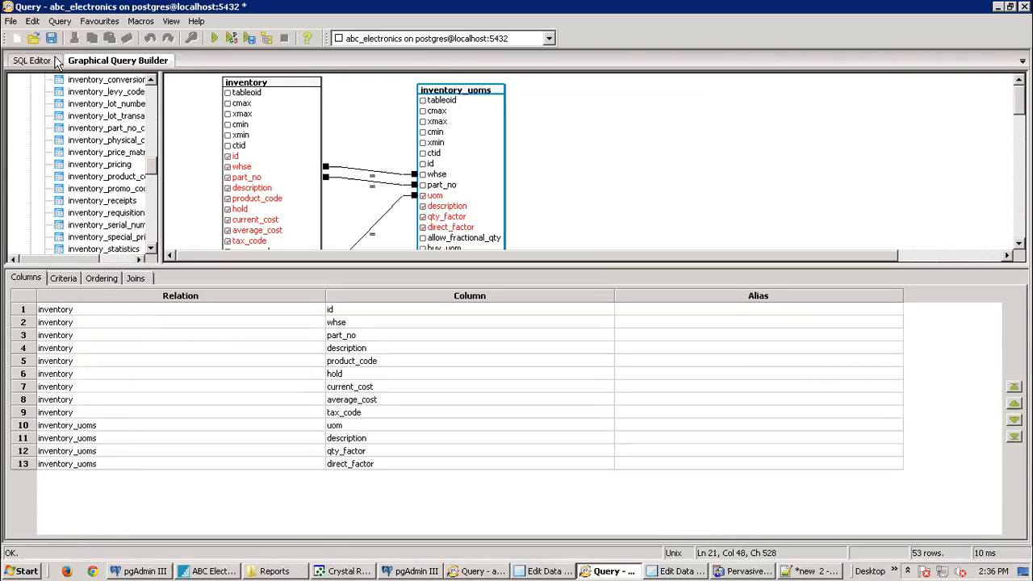
{"action": "left_click", "coordinate": [215, 40]}
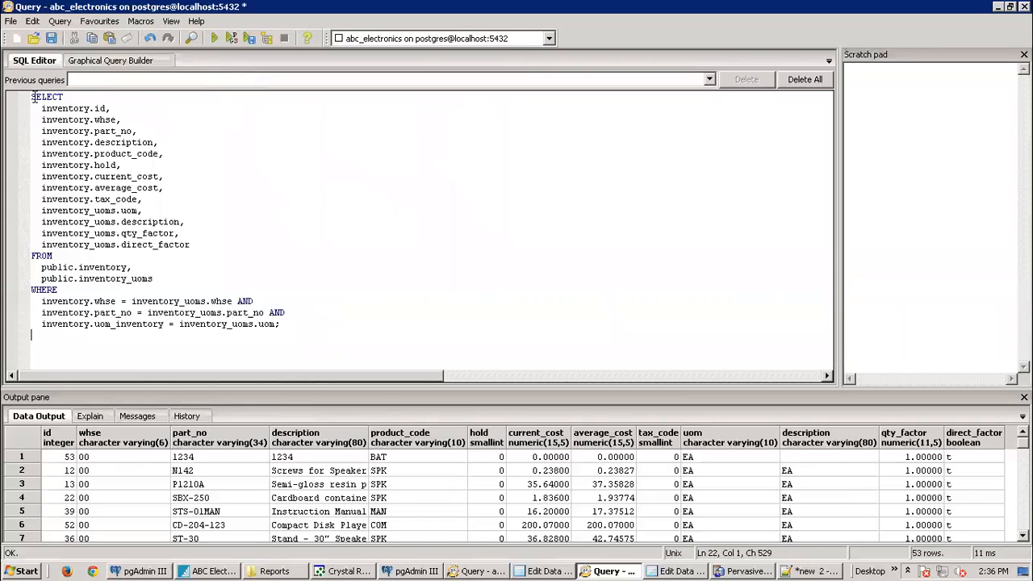
{"action": "left_click_drag", "start_coordinate": [31, 97], "coordinate": [299, 327]}
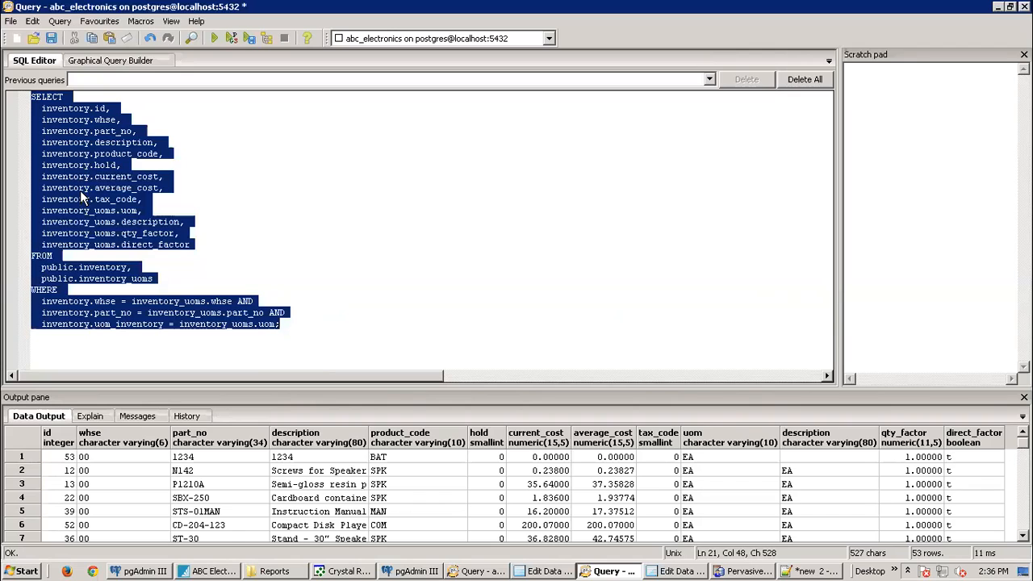
Step: Switch to the Graphical Query Builder showing the joined inventory and inventory_uoms tables
{"action": "left_click", "coordinate": [108, 62]}
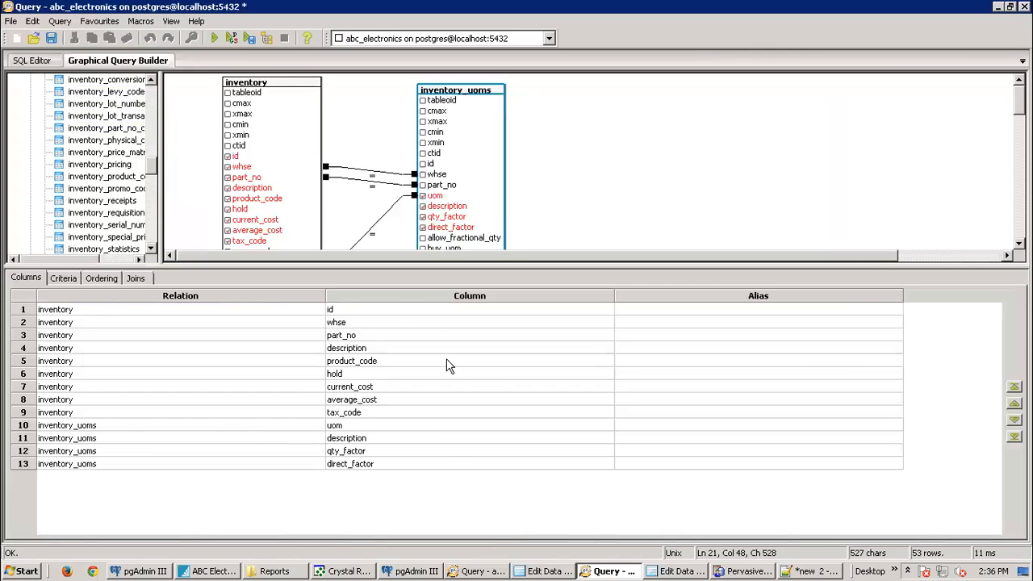
Step: Add a new criteria line restricting the column inventory.part_no
{"action": "left_click", "coordinate": [62, 279]}
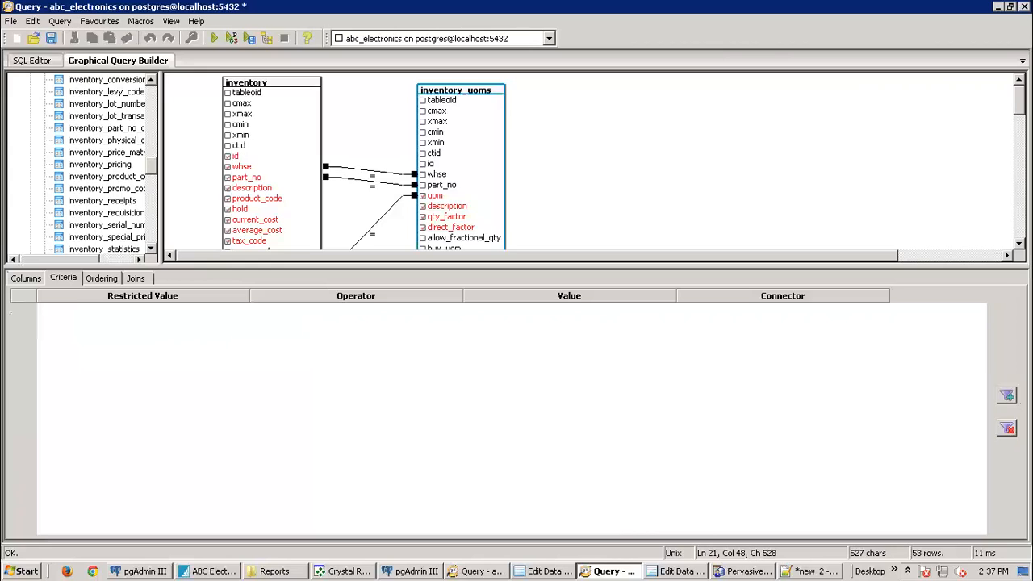
{"action": "left_click", "coordinate": [246, 310]}
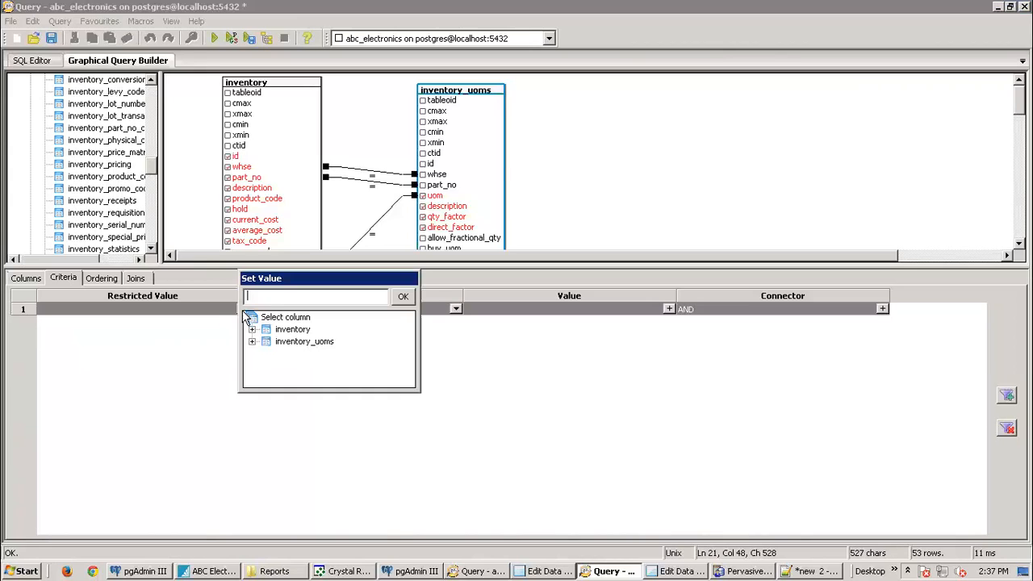
{"action": "left_click", "coordinate": [252, 329]}
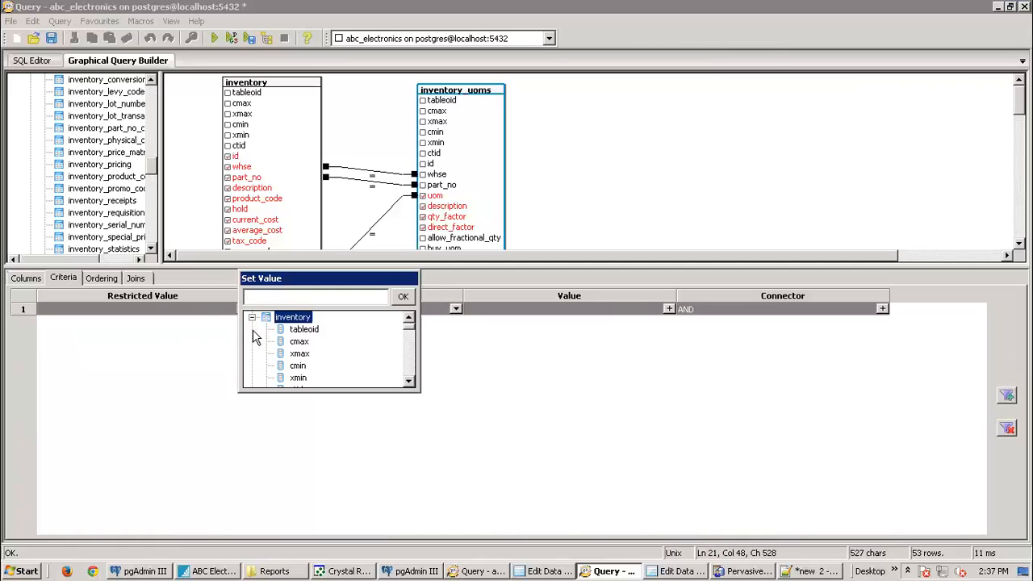
{"action": "left_click", "coordinate": [407, 382]}
{"action": "left_click", "coordinate": [407, 382]}
{"action": "left_click", "coordinate": [407, 382]}
{"action": "left_click", "coordinate": [406, 382]}
{"action": "left_click", "coordinate": [304, 378]}
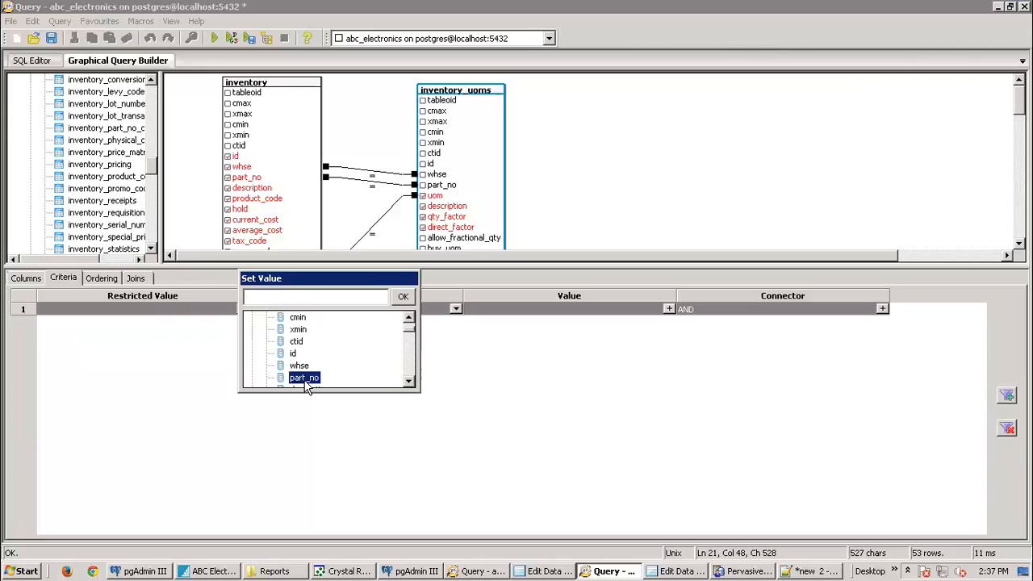
{"action": "left_click", "coordinate": [404, 296]}
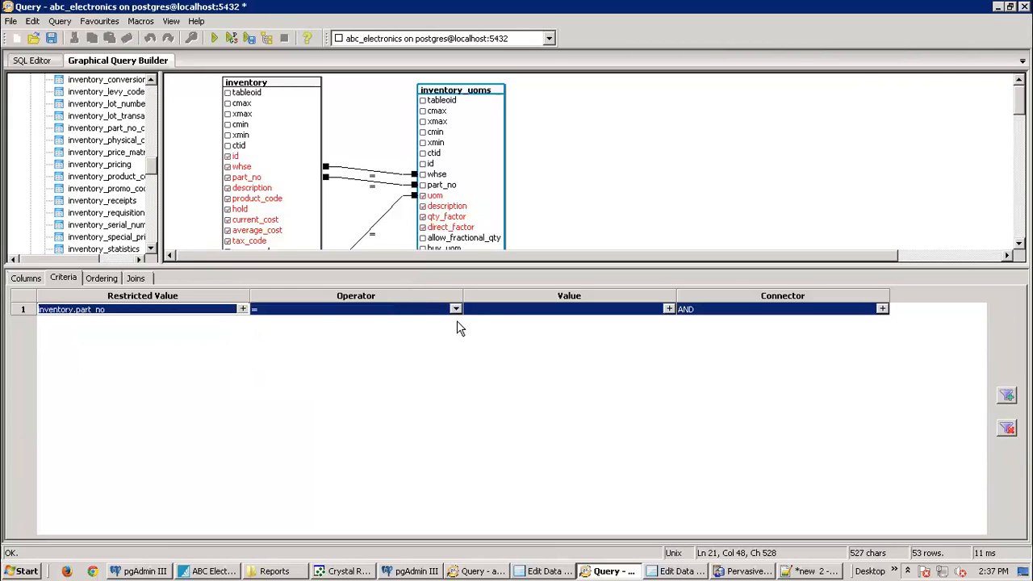
{"action": "left_click", "coordinate": [501, 314]}
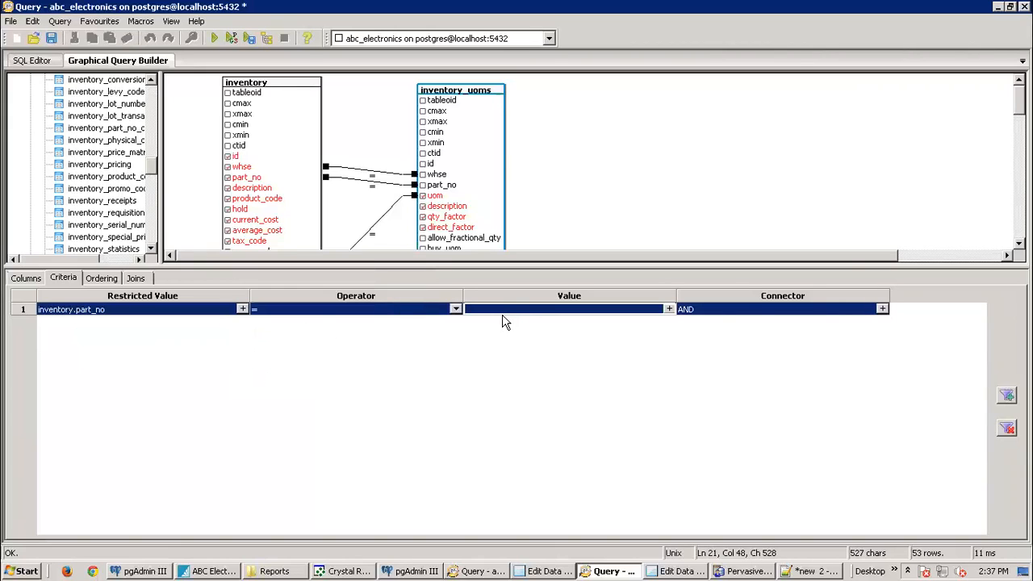
Step: Keep '=' as the operator and set the criterion value to 1234
{"action": "left_click", "coordinate": [455, 310]}
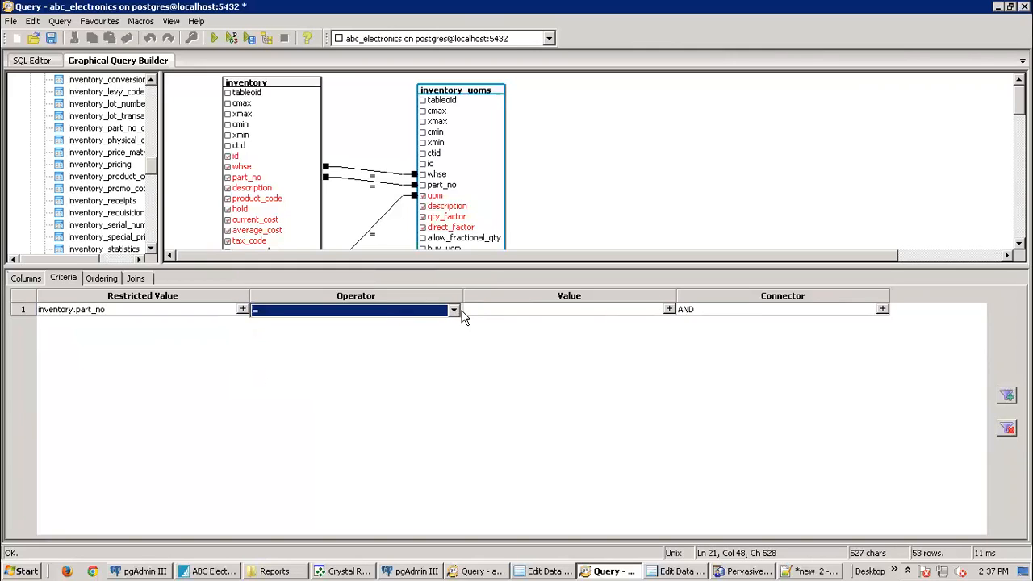
{"action": "left_click", "coordinate": [454, 311]}
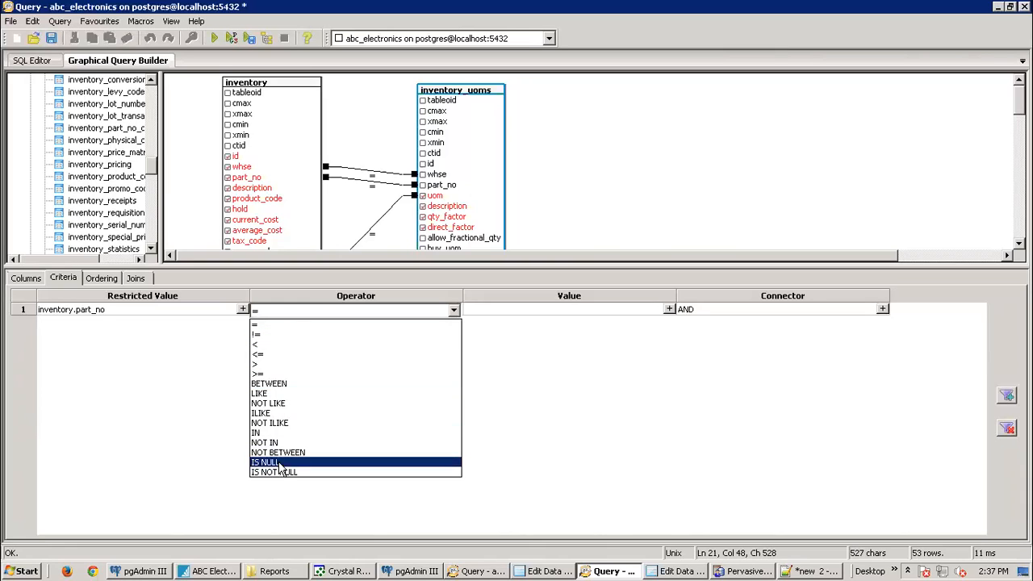
{"action": "left_click", "coordinate": [264, 325]}
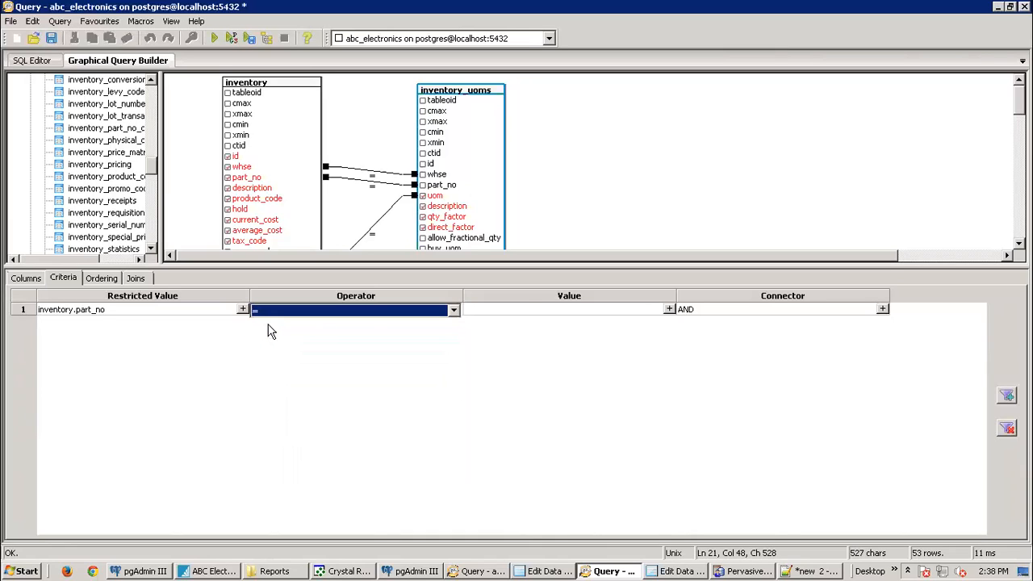
{"action": "left_click", "coordinate": [668, 310]}
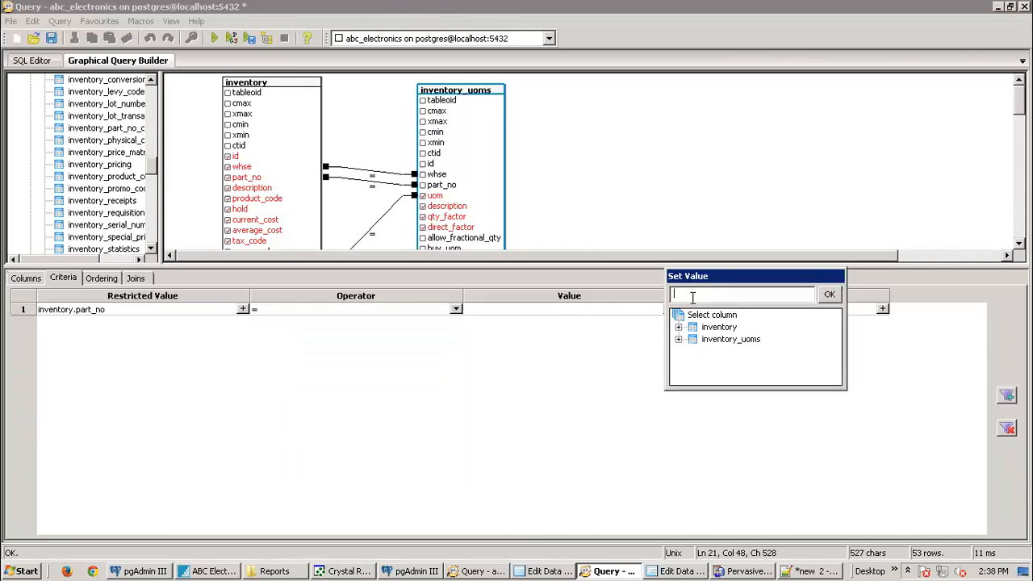
{"action": "type", "text": "1234"}
{"action": "left_click", "coordinate": [829, 294]}
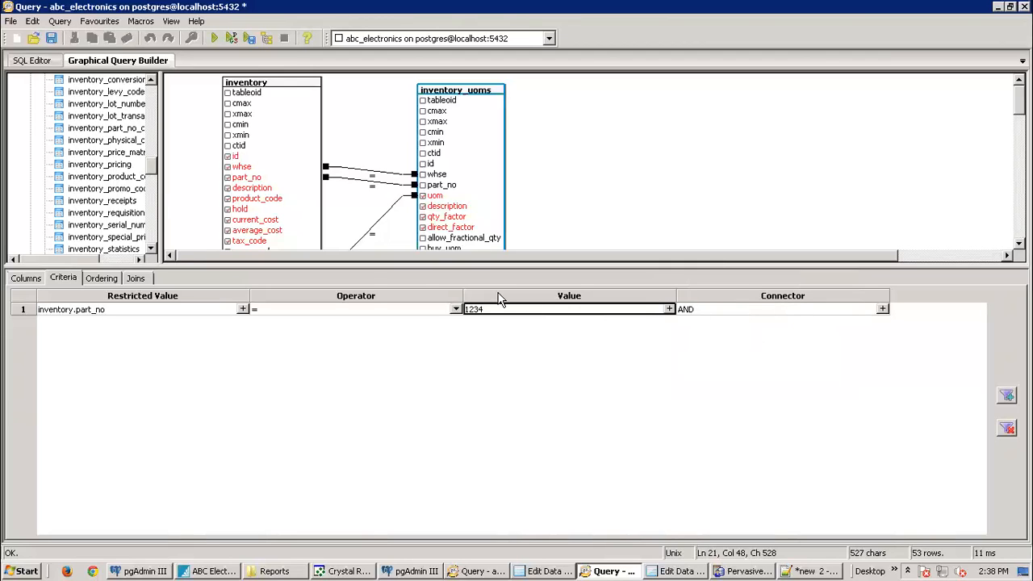
Step: Execute the query, get the character varying = integer error, and retry with '1234'
{"action": "left_click", "coordinate": [214, 38]}
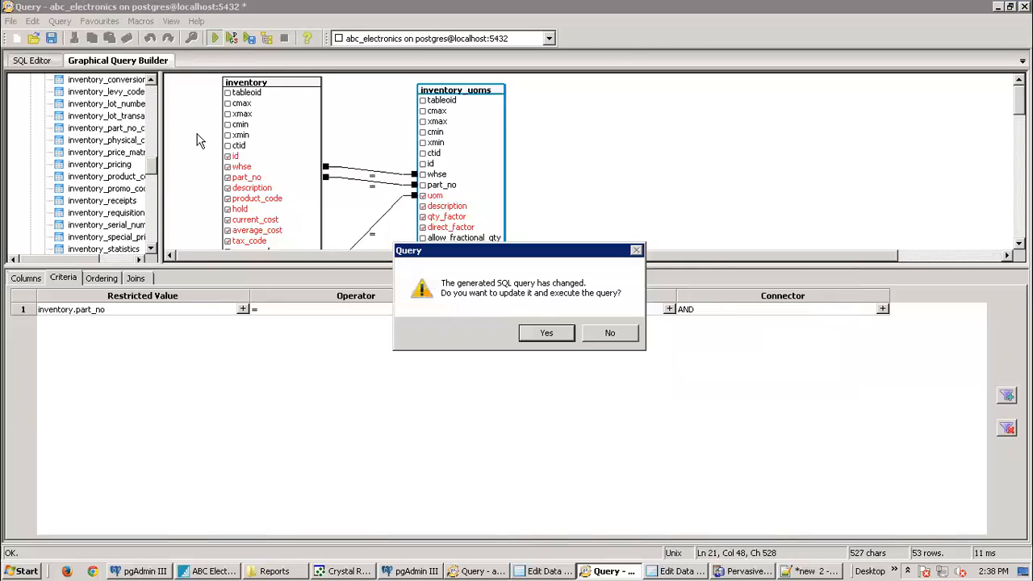
{"action": "left_click", "coordinate": [551, 336]}
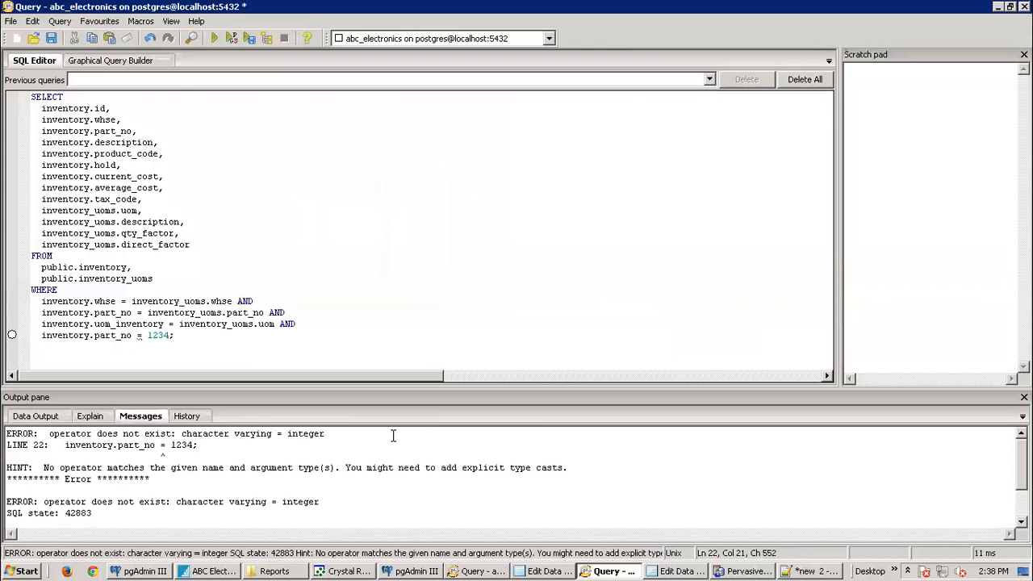
{"action": "left_click", "coordinate": [89, 61]}
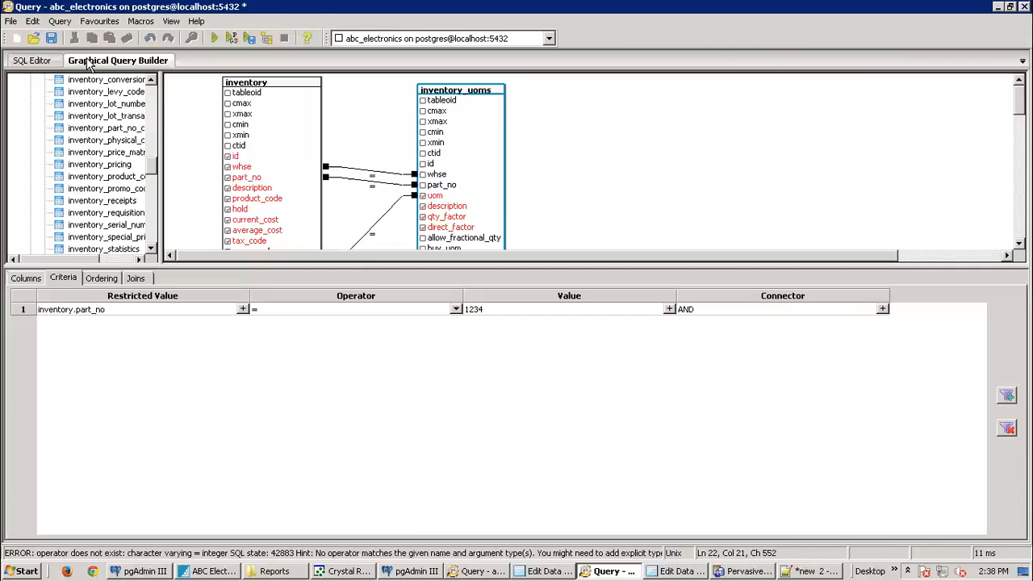
{"action": "left_click", "coordinate": [494, 314]}
{"action": "left_click", "coordinate": [499, 314]}
{"action": "type", "text": "'1234'"}
{"action": "left_click", "coordinate": [214, 38]}
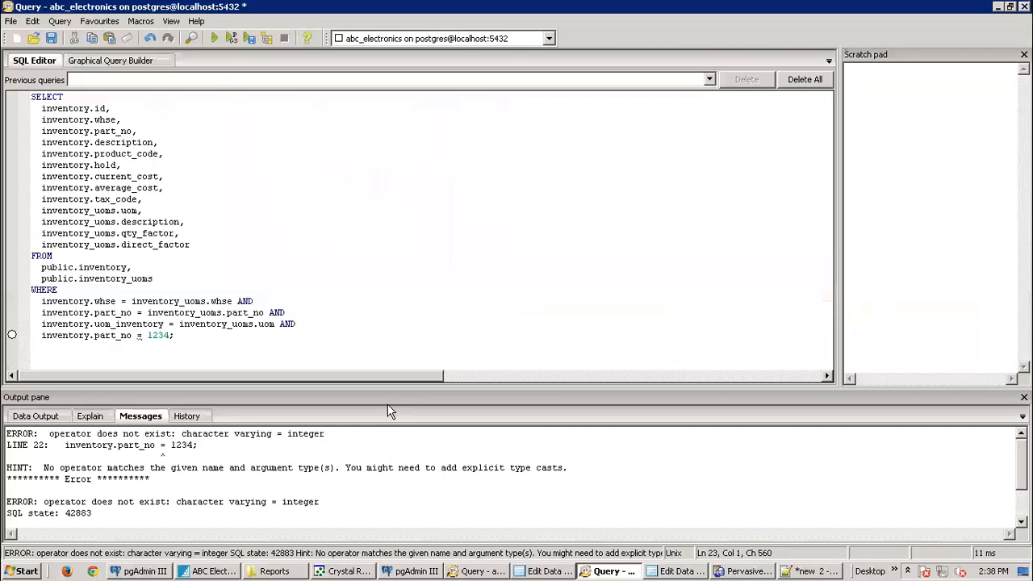
{"action": "left_click", "coordinate": [137, 335]}
Step: Replace the part_no criterion value with the quoted text '1234'
{"action": "left_click", "coordinate": [121, 61]}
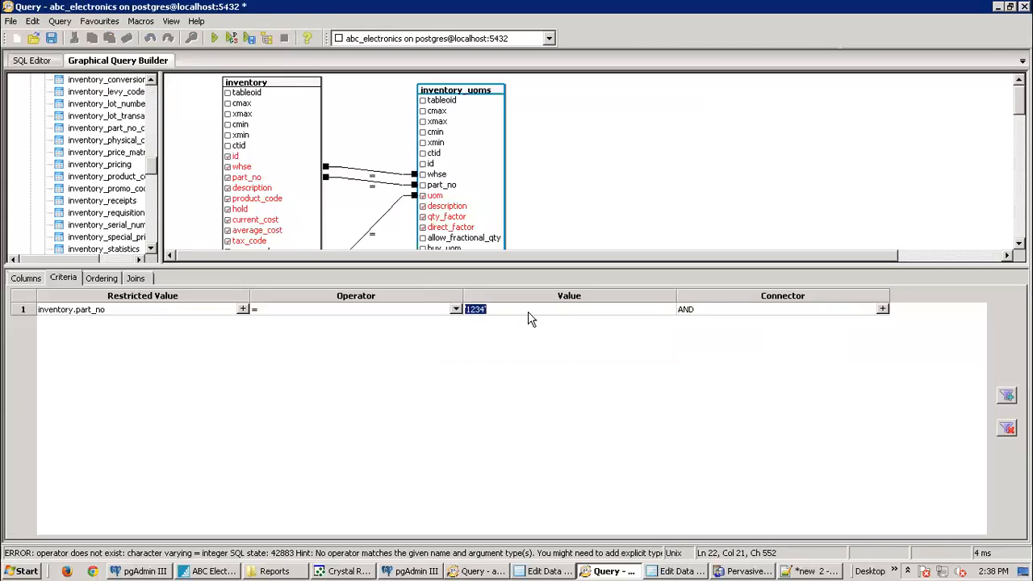
{"action": "left_click", "coordinate": [670, 309]}
{"action": "key", "text": "Delete"}
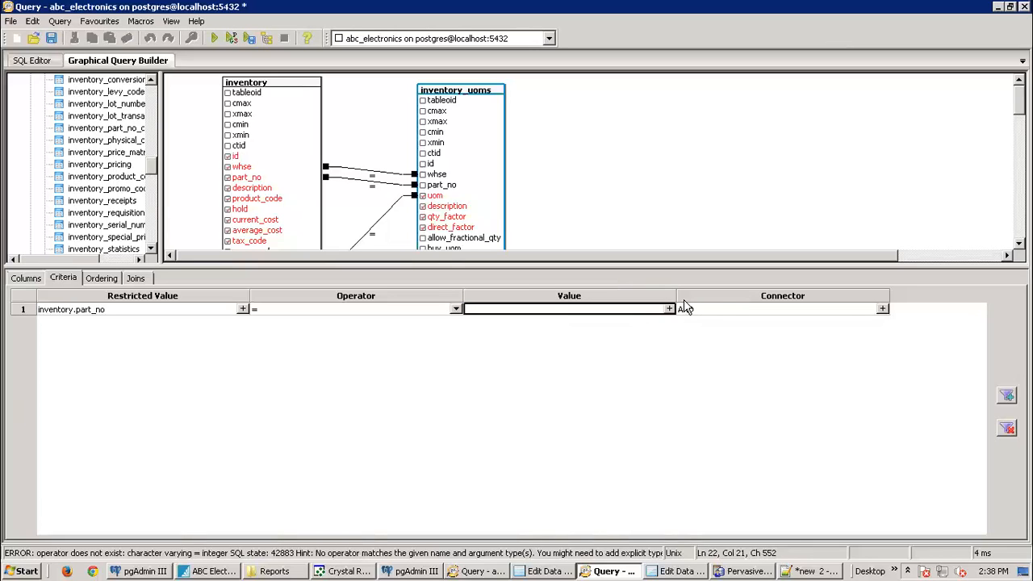
{"action": "left_click", "coordinate": [672, 309]}
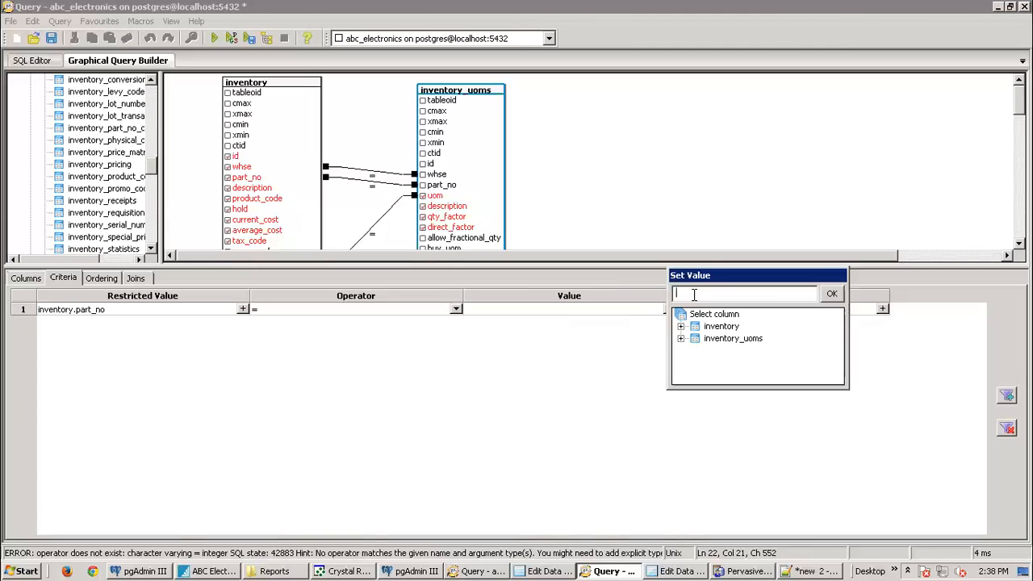
{"action": "type", "text": "'1234'"}
{"action": "left_click", "coordinate": [831, 293]}
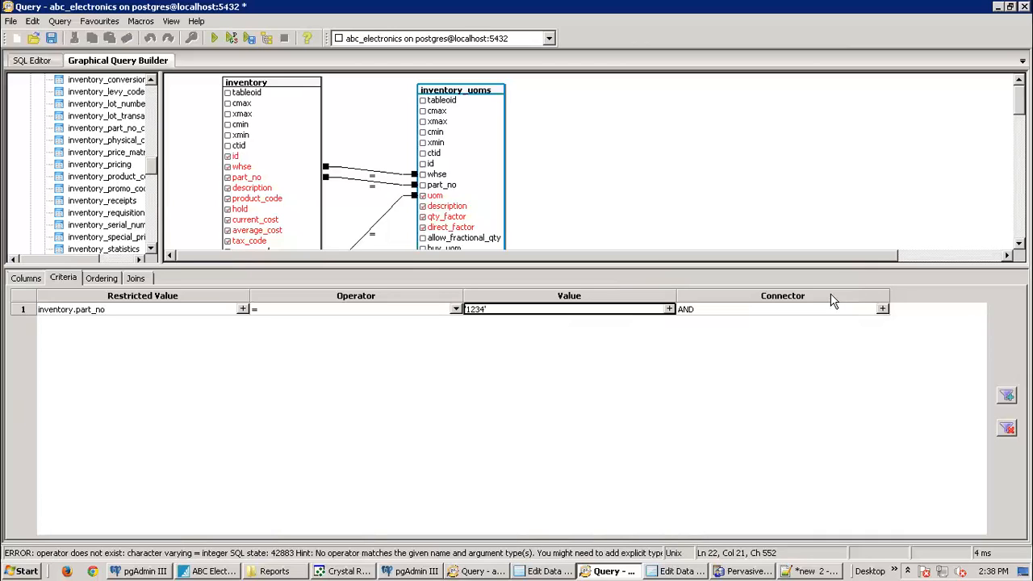
Step: Execute the updated query, returning the single row for part_no 1234 with uom EA
{"action": "left_click", "coordinate": [214, 38]}
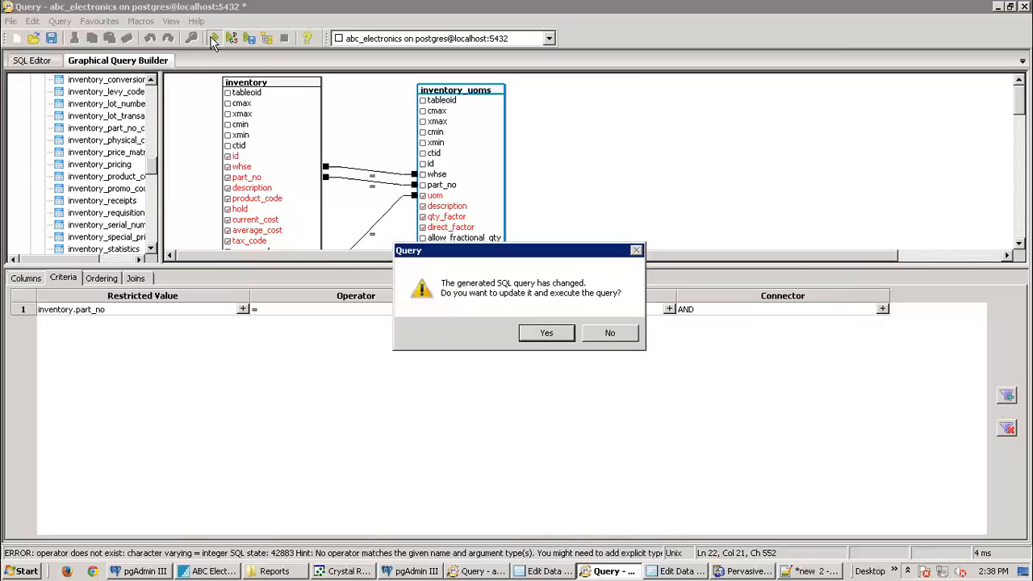
{"action": "left_click", "coordinate": [547, 333]}
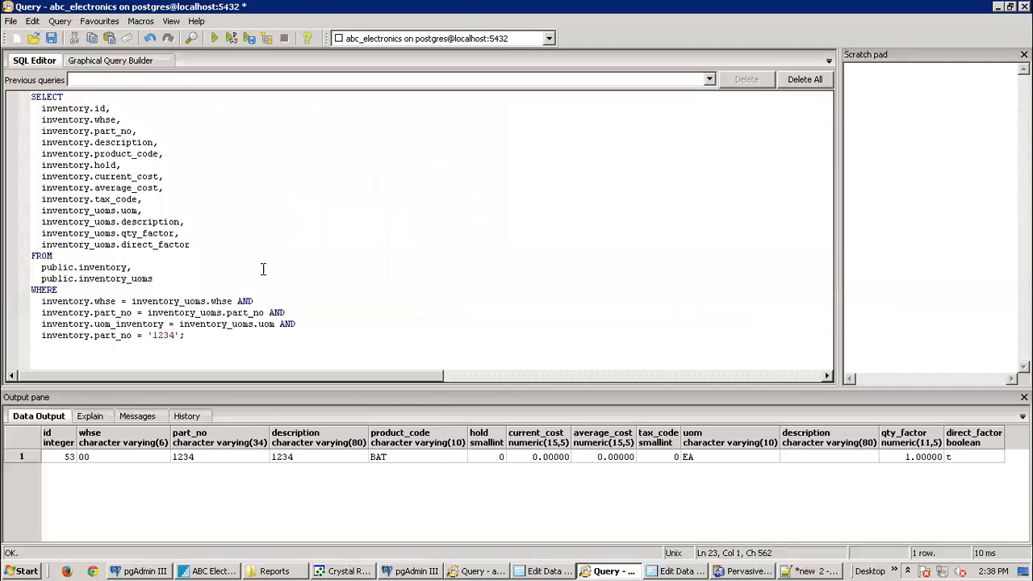
{"action": "left_click", "coordinate": [117, 60]}
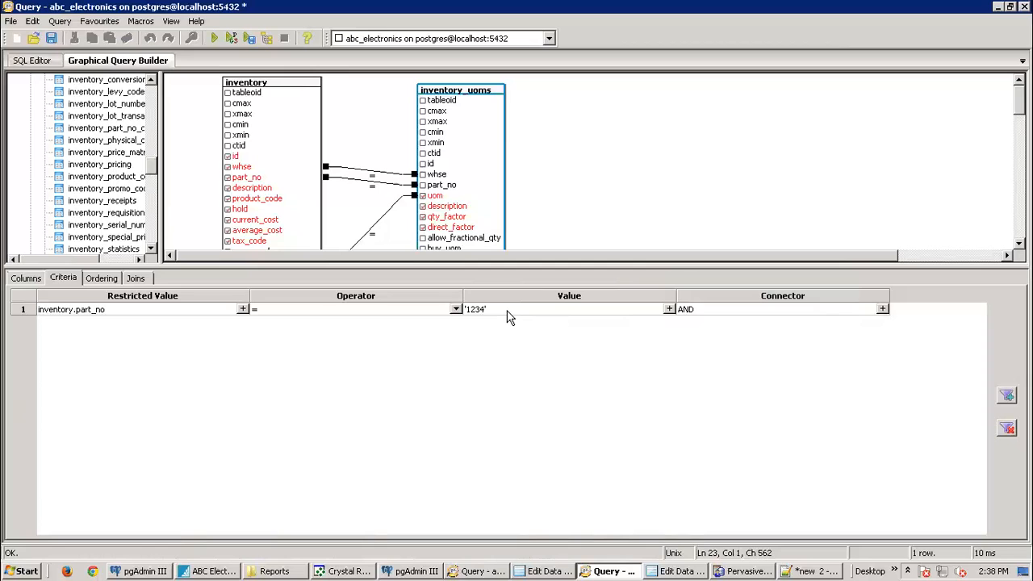
{"action": "left_click", "coordinate": [28, 61]}
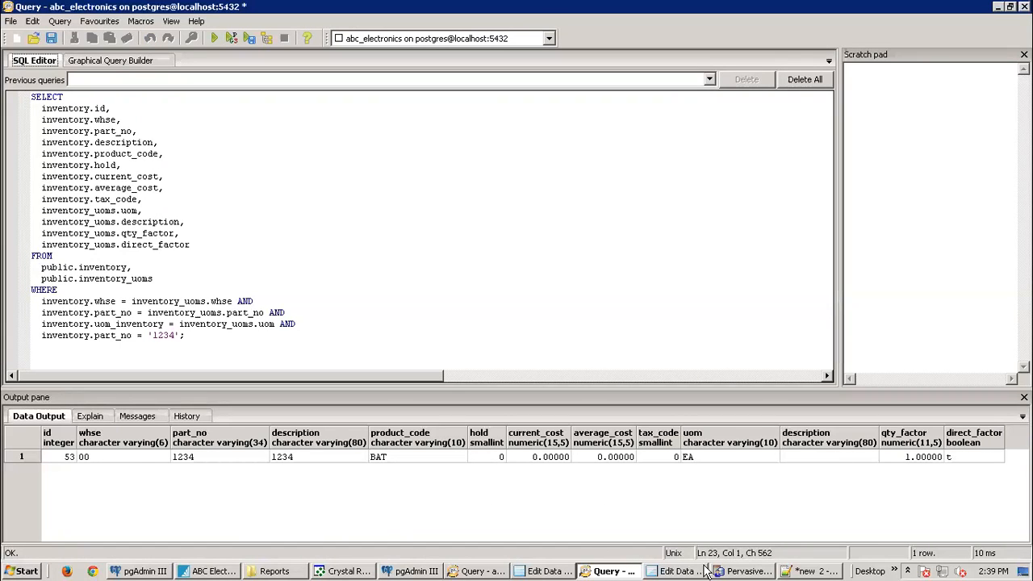
Step: Search Spire's inventory list for 1234 and open the item
{"action": "left_click", "coordinate": [229, 570]}
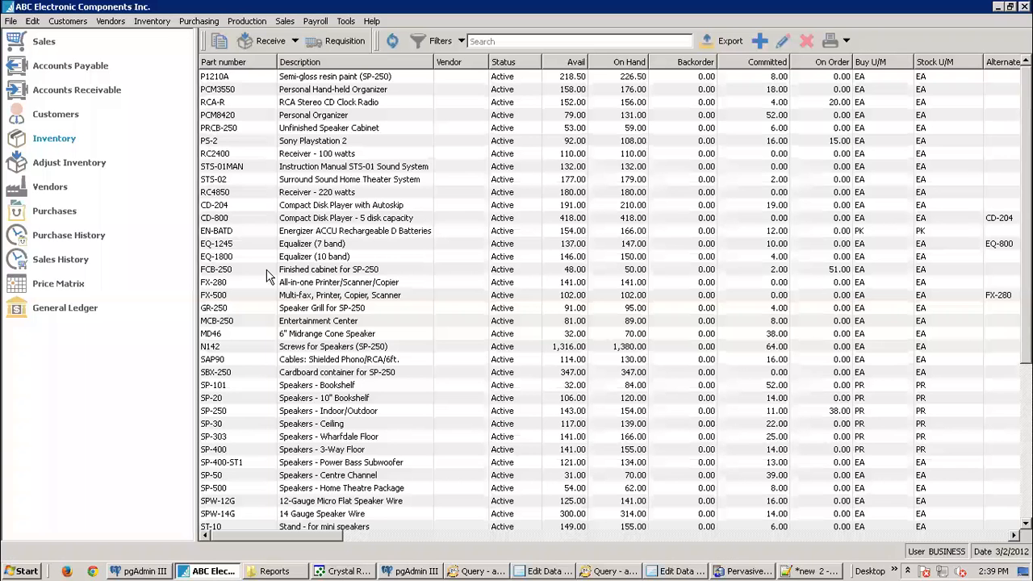
{"action": "left_click", "coordinate": [493, 41]}
{"action": "type", "text": "1234"}
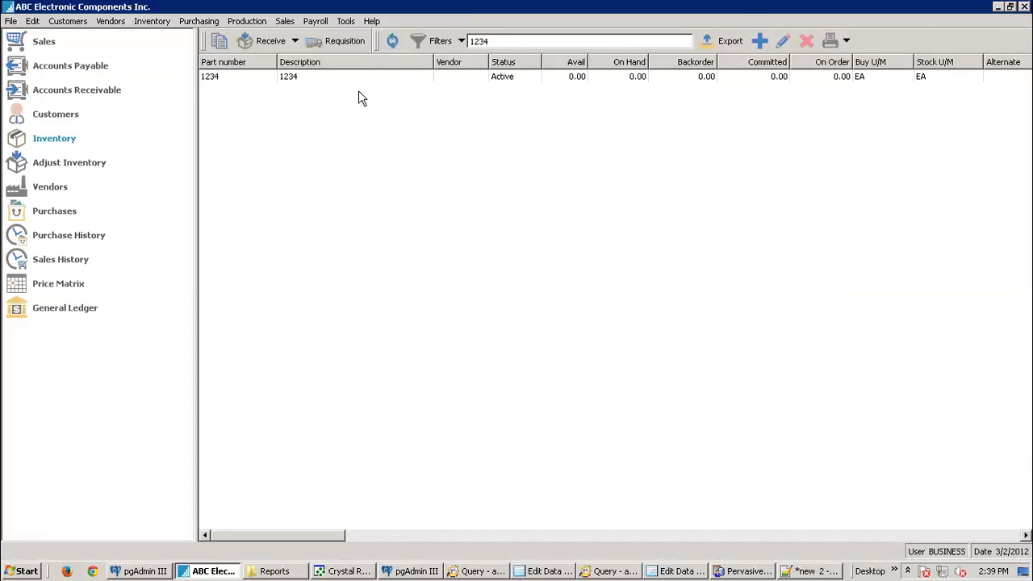
{"action": "left_click", "coordinate": [345, 78]}
{"action": "double_click", "coordinate": [344, 78]}
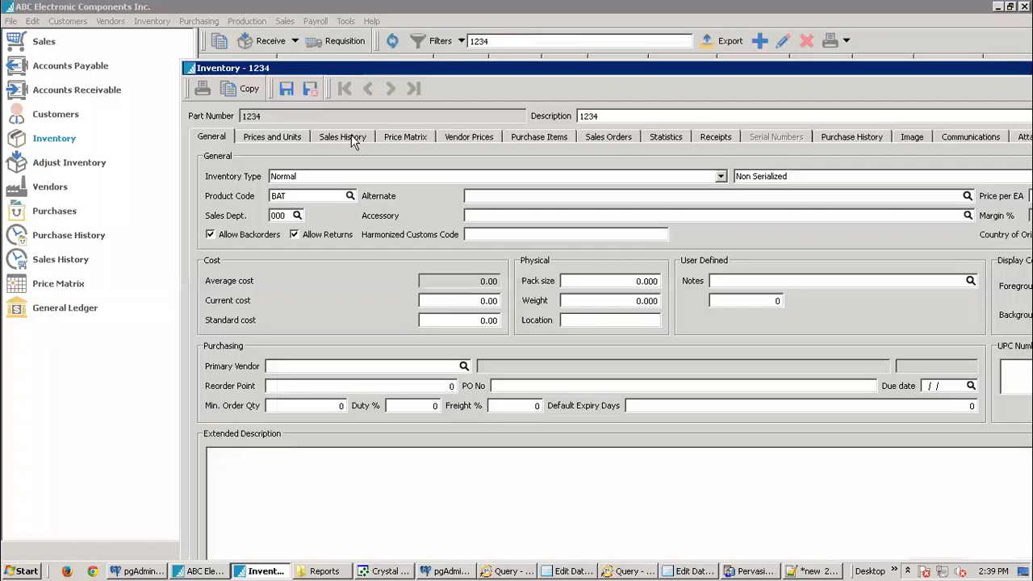
Step: Enter 'Each' as the EA unit description on Prices and Units, then close
{"action": "left_click", "coordinate": [272, 139]}
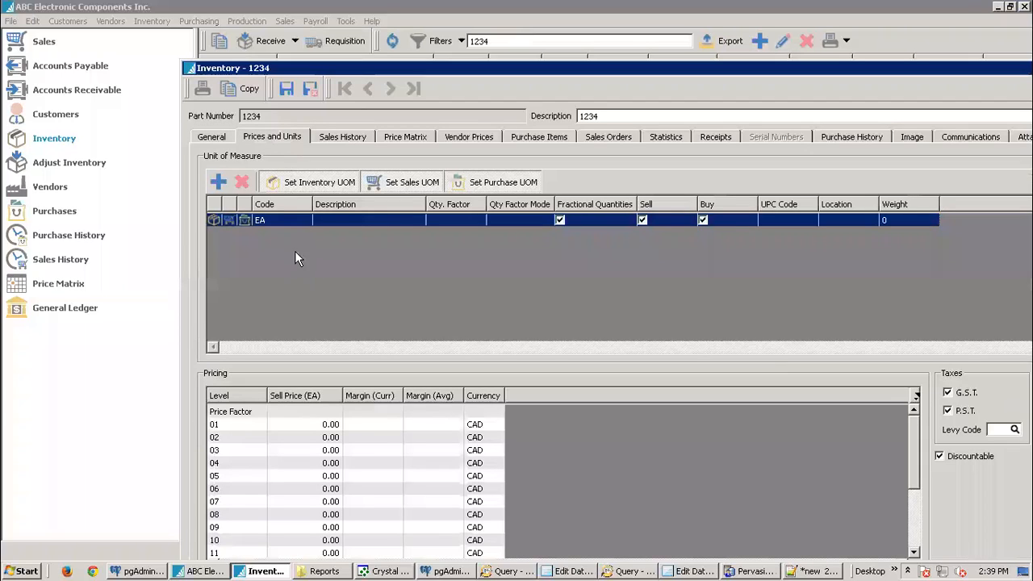
{"action": "left_click", "coordinate": [359, 221]}
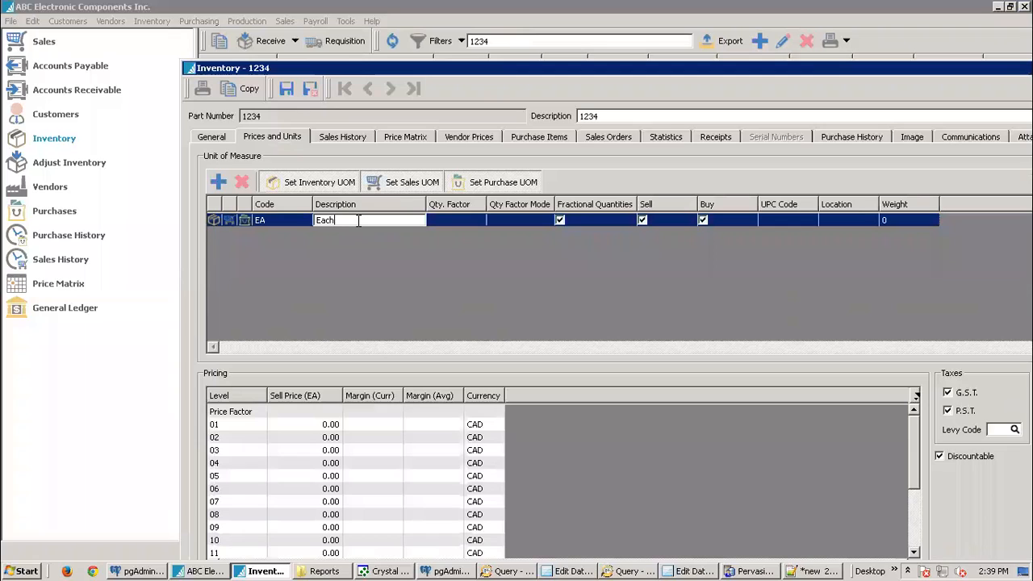
{"action": "left_click", "coordinate": [311, 90]}
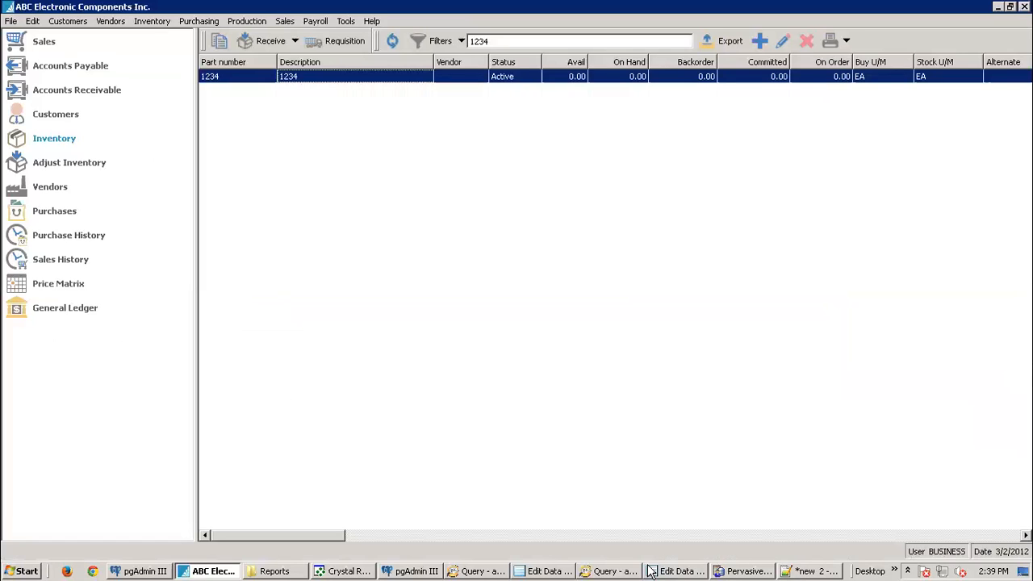
{"action": "left_click", "coordinate": [597, 572]}
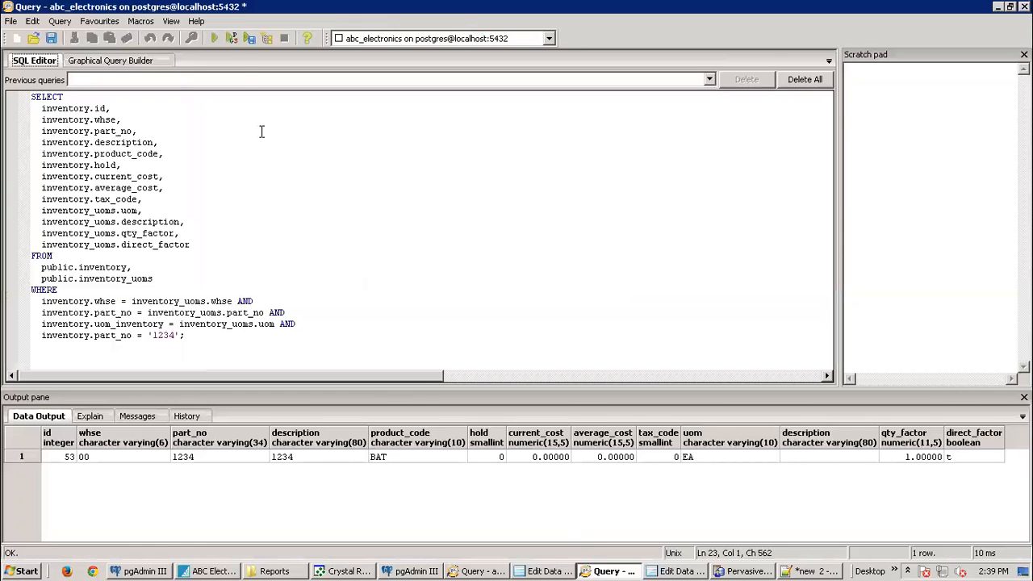
Step: Rerun the query to show 'Each' for item 1234's EA unit and review the join diagram
{"action": "left_click", "coordinate": [215, 37]}
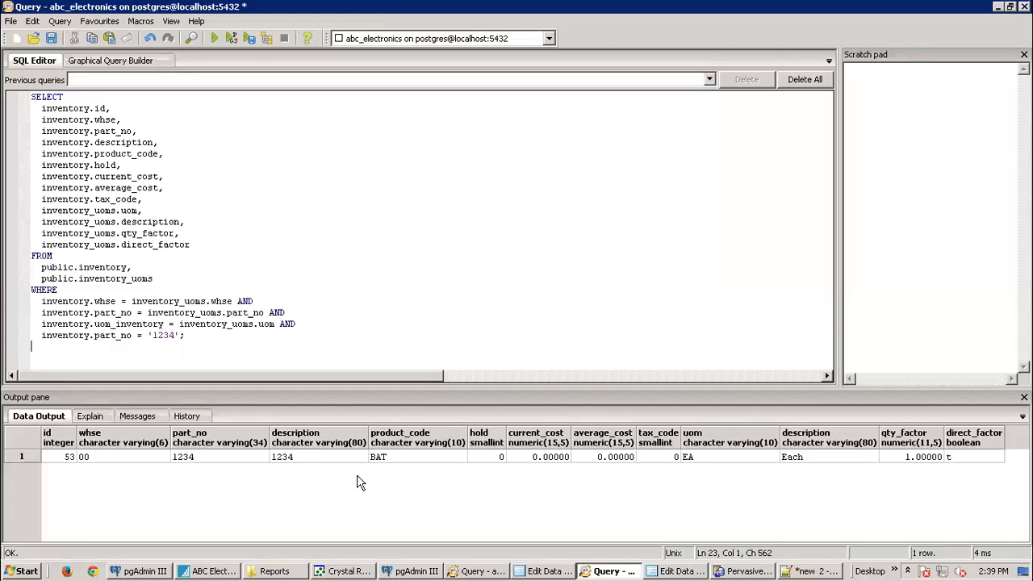
{"action": "left_click", "coordinate": [152, 61]}
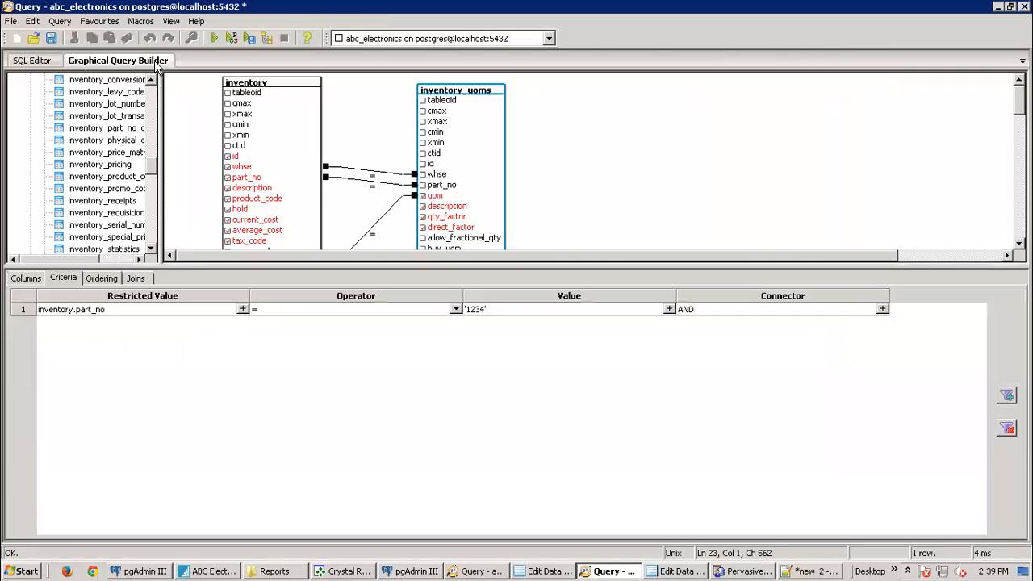
{"action": "left_click_drag", "start_coordinate": [1019, 102], "coordinate": [1019, 117]}
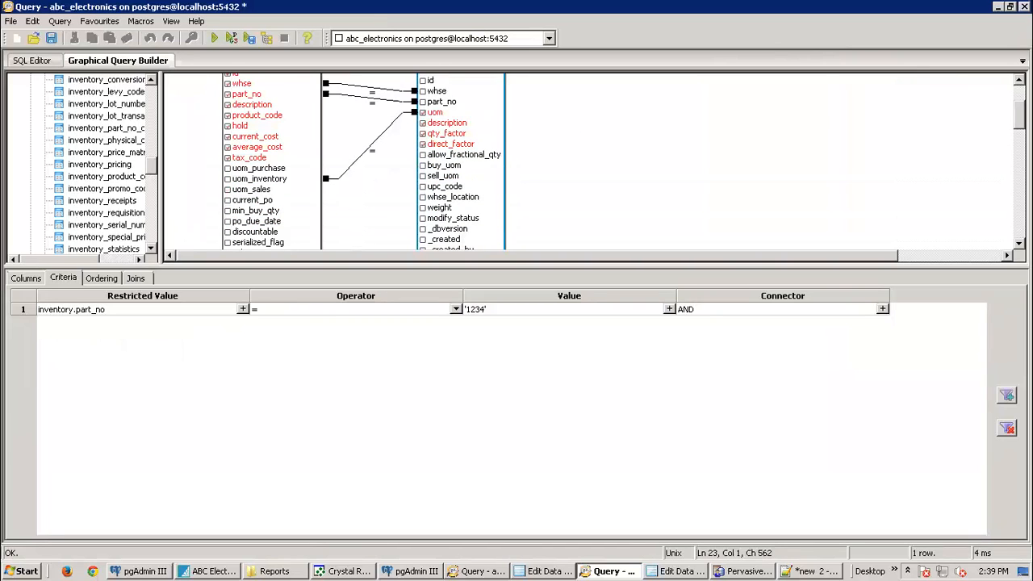
{"action": "left_click_drag", "start_coordinate": [1019, 115], "coordinate": [1019, 100]}
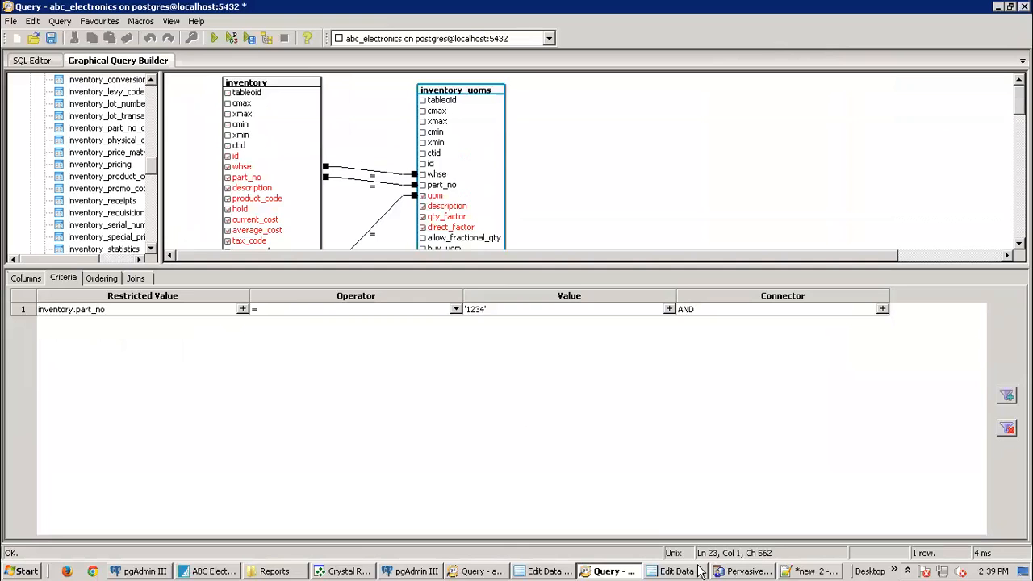
{"action": "left_click", "coordinate": [213, 571]}
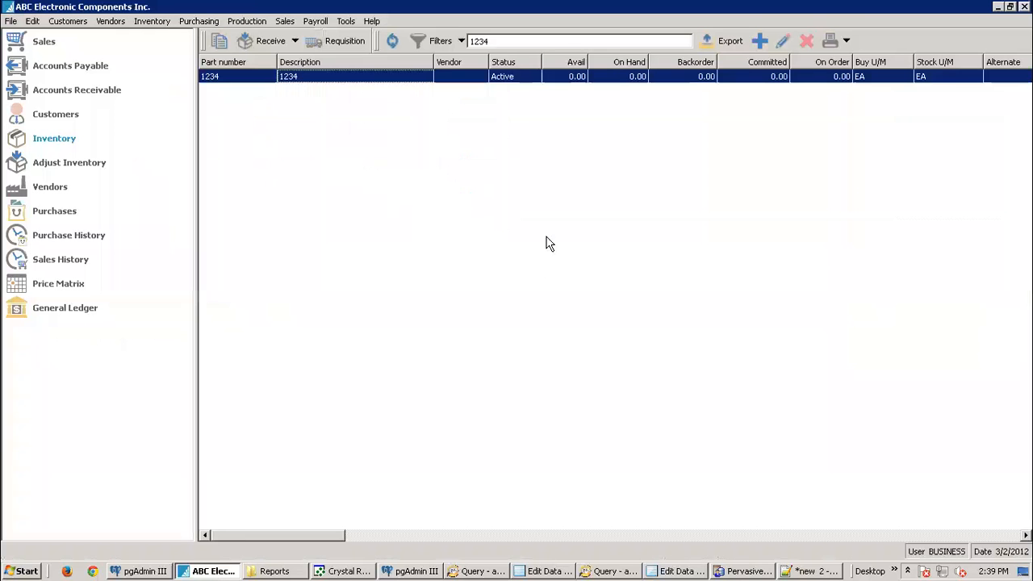
Step: Add a CASE unit described 'Case' to item 1234, quantity factor 12, mode CASE per EA
{"action": "double_click", "coordinate": [390, 77]}
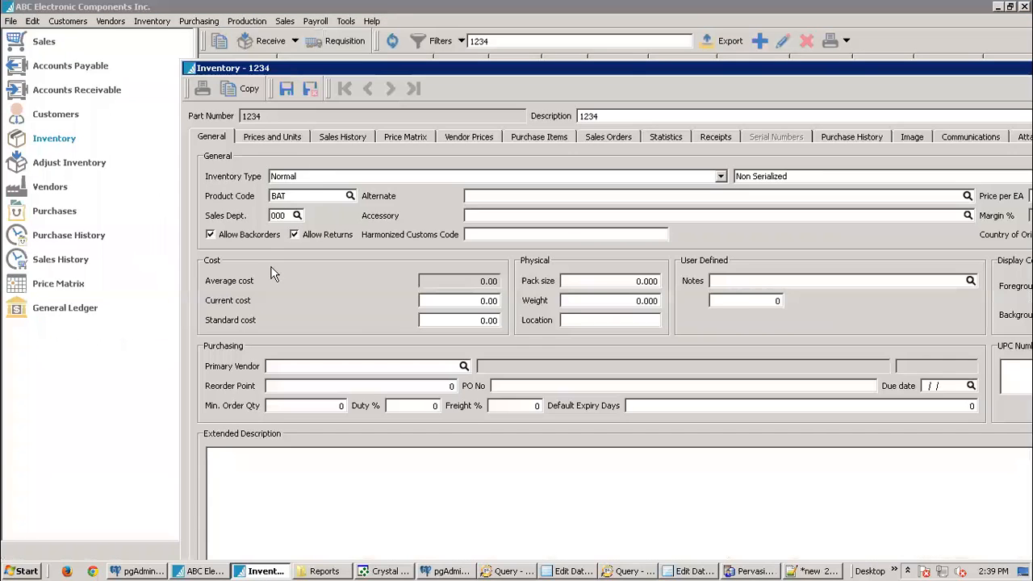
{"action": "left_click", "coordinate": [257, 137]}
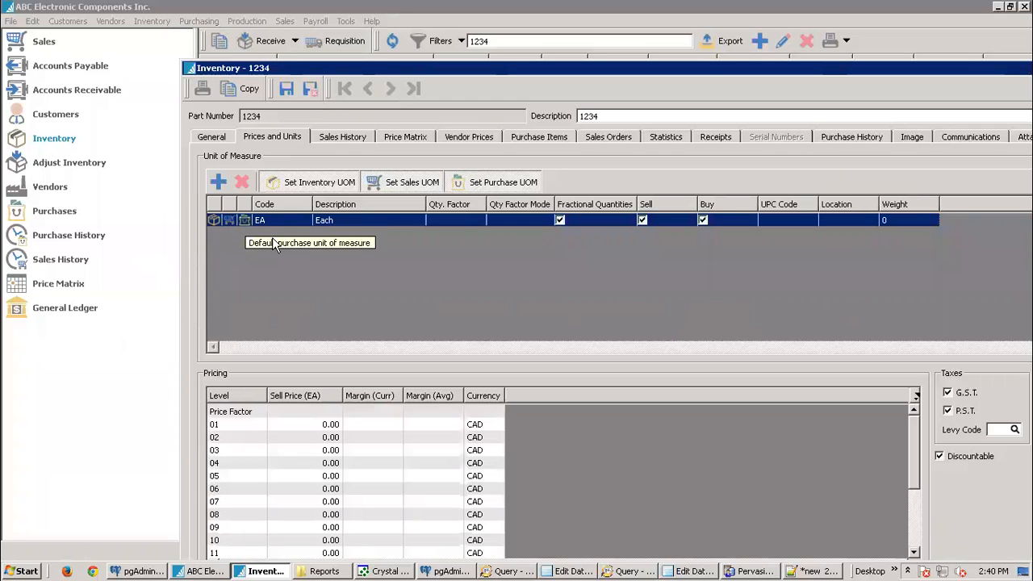
{"action": "left_click", "coordinate": [218, 184]}
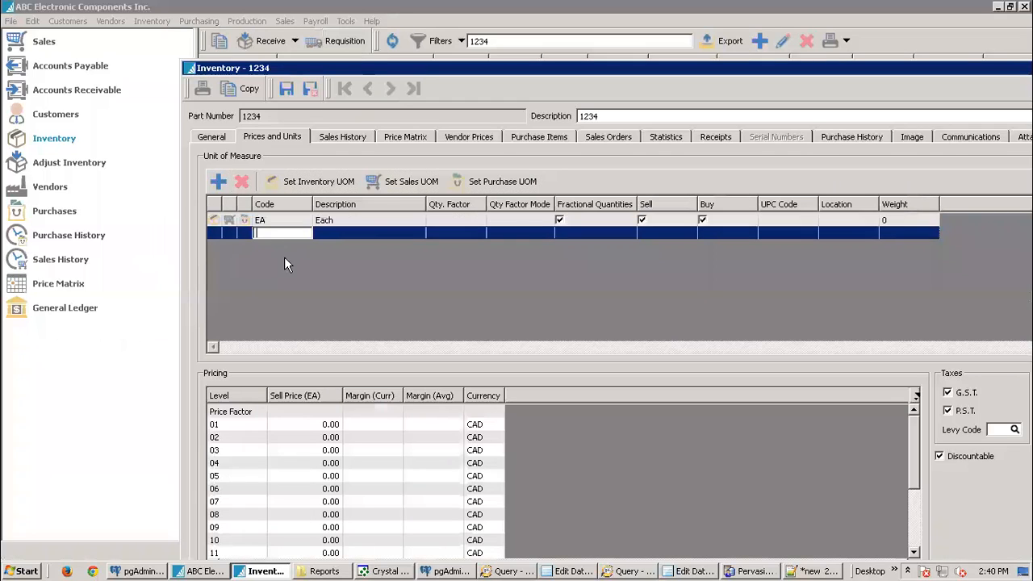
{"action": "type", "text": "CASE"}
{"action": "key", "text": "Tab"}
{"action": "type", "text": "C"}
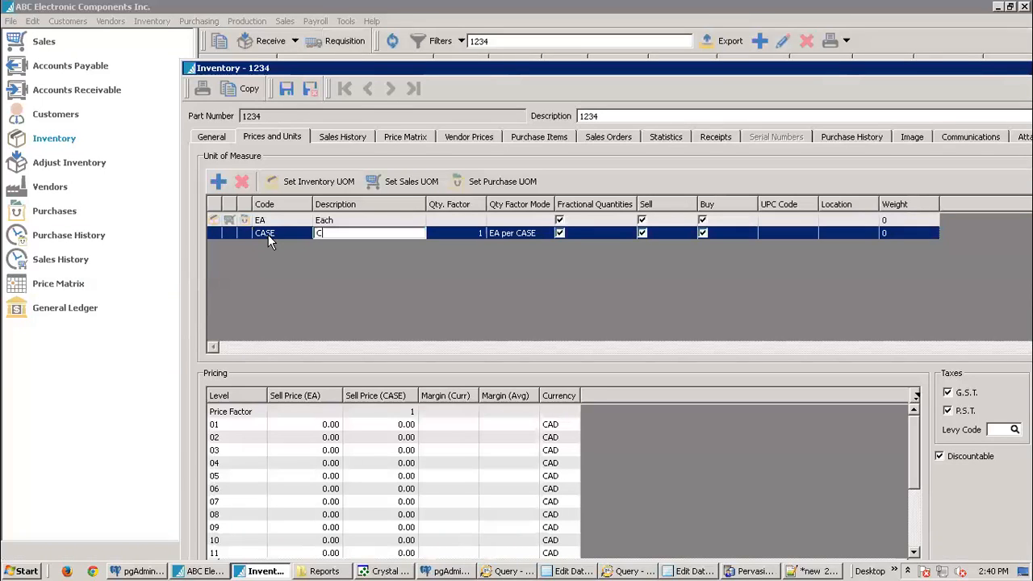
{"action": "type", "text": "ase"}
{"action": "left_click", "coordinate": [478, 231]}
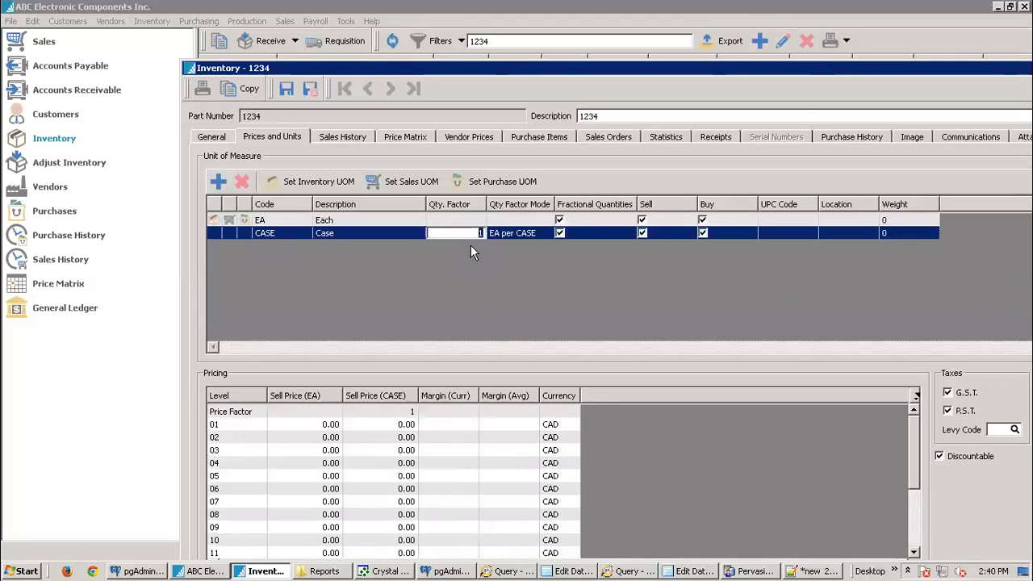
{"action": "left_click", "coordinate": [547, 234]}
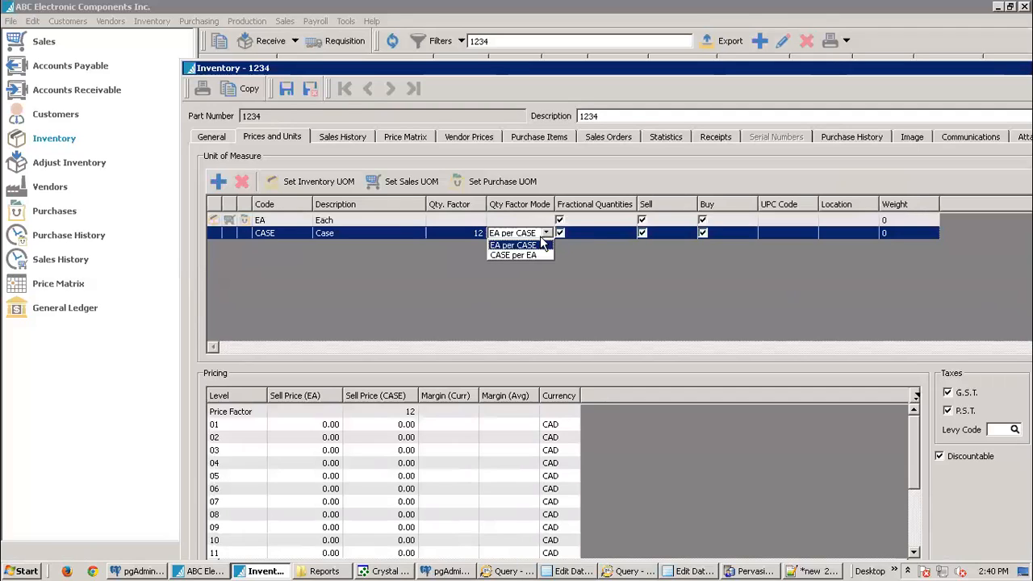
{"action": "left_click", "coordinate": [533, 245]}
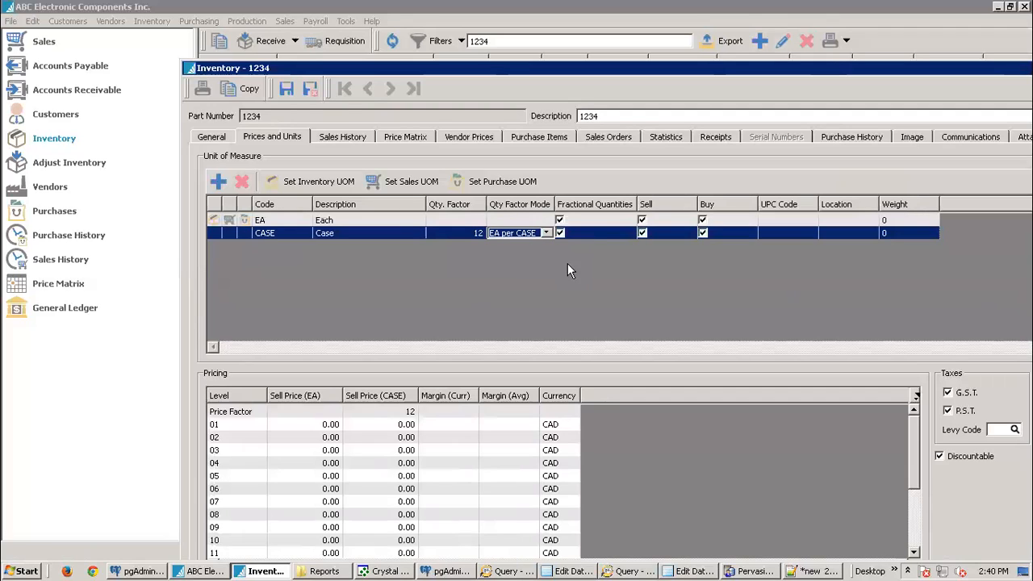
{"action": "left_click", "coordinate": [287, 91]}
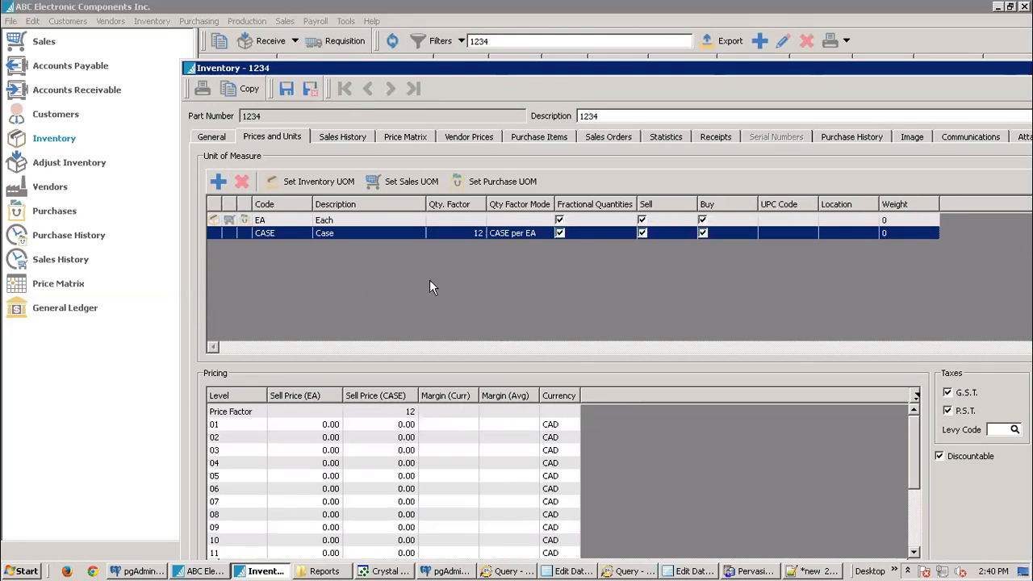
Step: Set CASE as item 1234's inventory unit of measure and save and close the record
{"action": "left_click", "coordinate": [226, 218]}
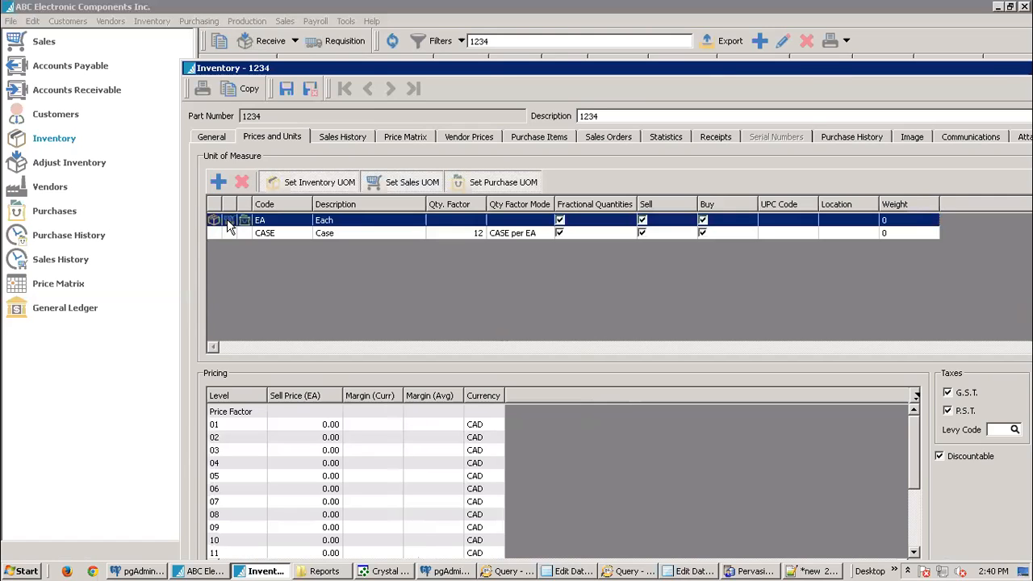
{"action": "left_click", "coordinate": [234, 234]}
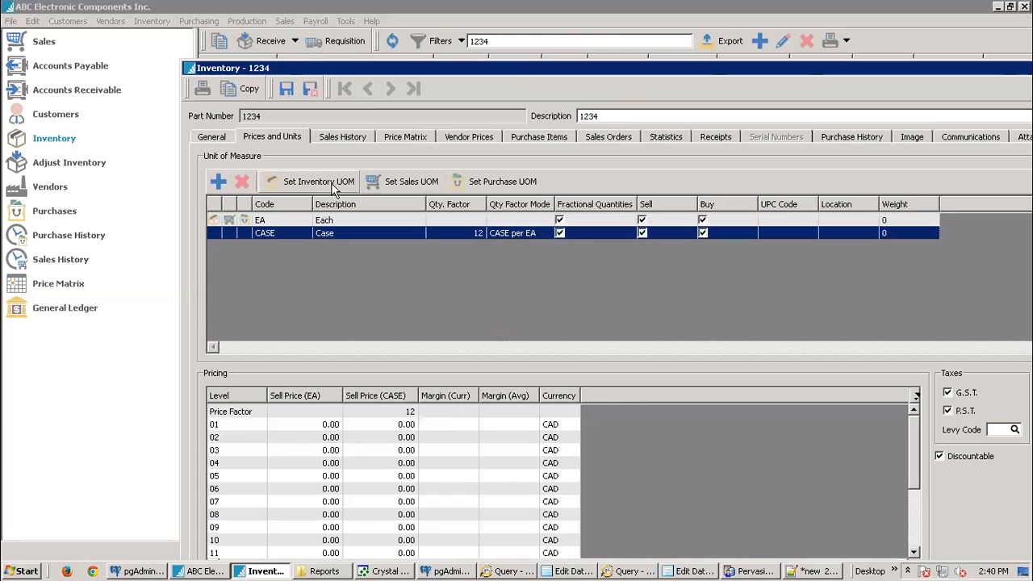
{"action": "left_click", "coordinate": [310, 186]}
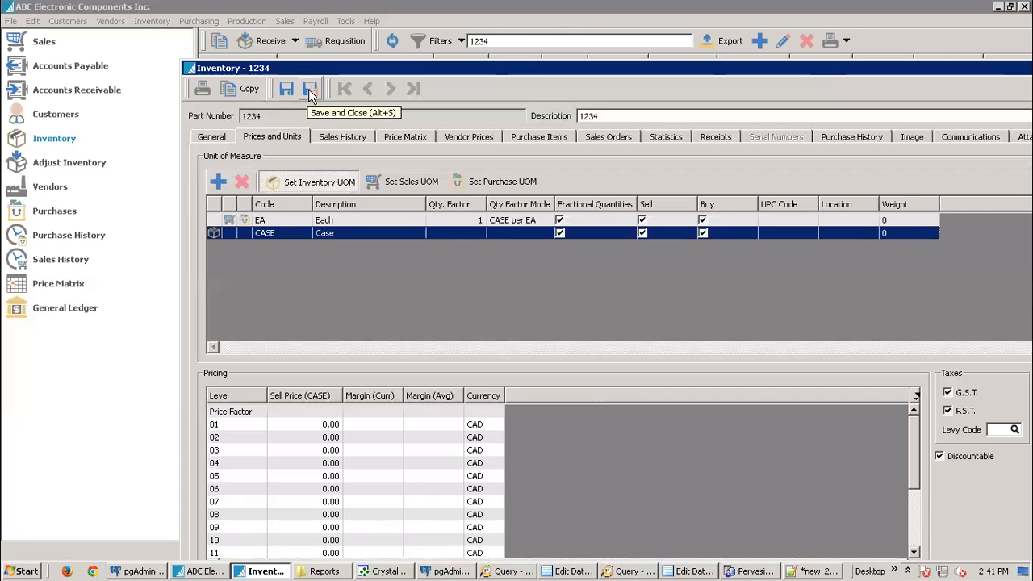
{"action": "left_click", "coordinate": [310, 89]}
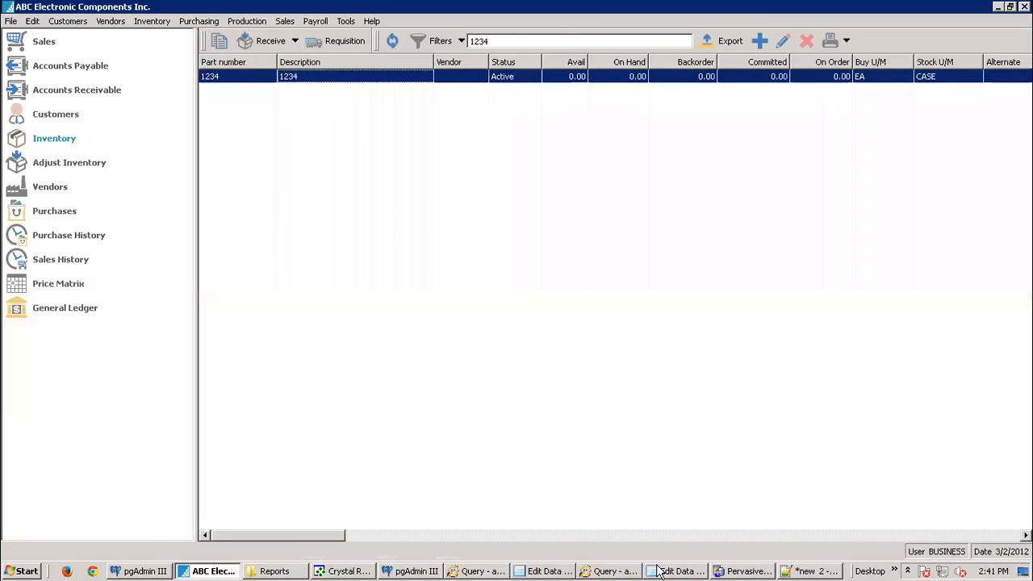
Step: Rerun the item 1234 query, now showing the CASE unit with description Case
{"action": "left_click", "coordinate": [595, 571]}
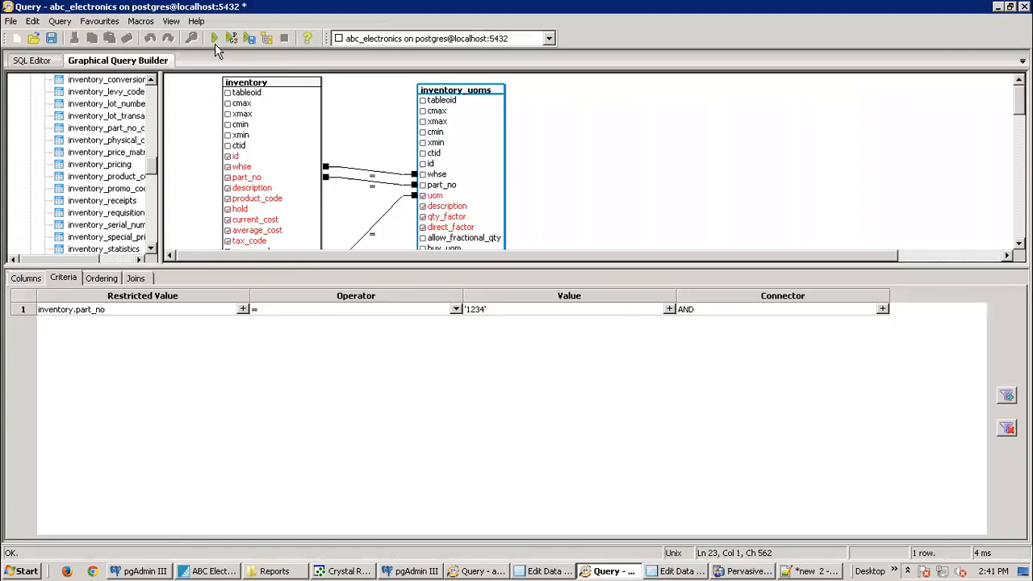
{"action": "left_click", "coordinate": [215, 38]}
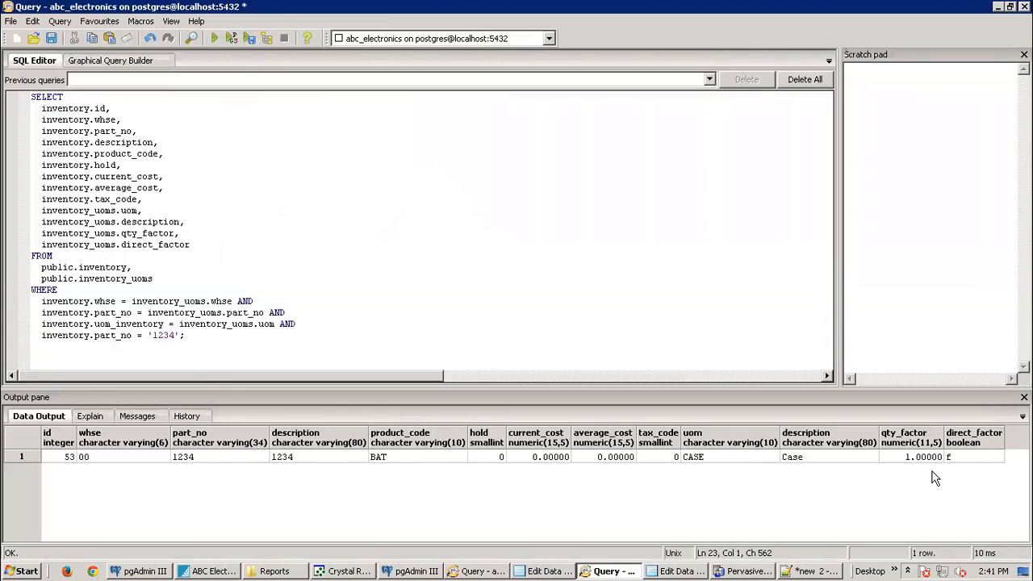
{"action": "left_click", "coordinate": [224, 570]}
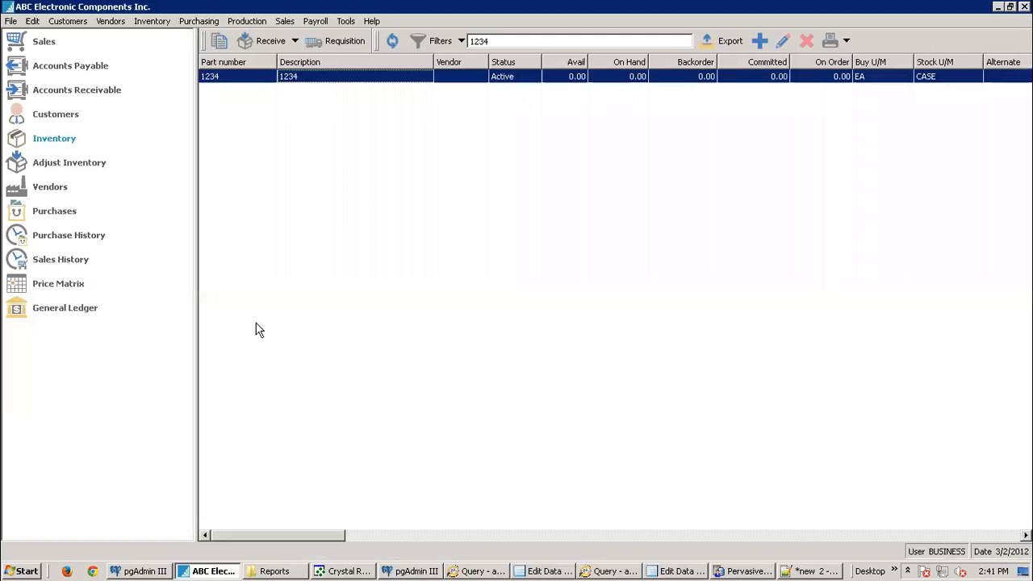
Step: Inspect item 1234's EA and CASE units on Prices and Units in Spire
{"action": "double_click", "coordinate": [317, 78]}
{"action": "left_click", "coordinate": [275, 139]}
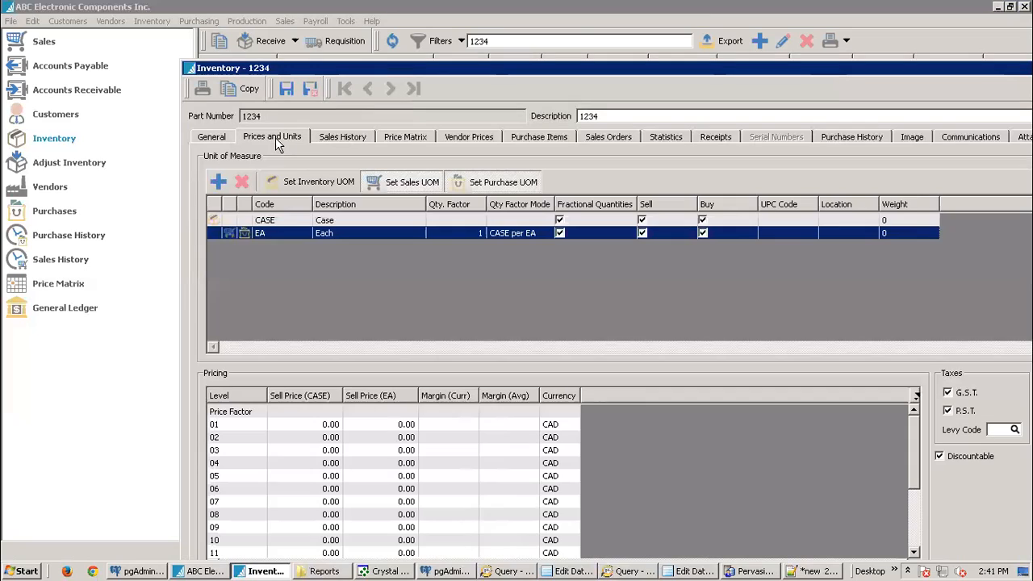
{"action": "left_click", "coordinate": [473, 231]}
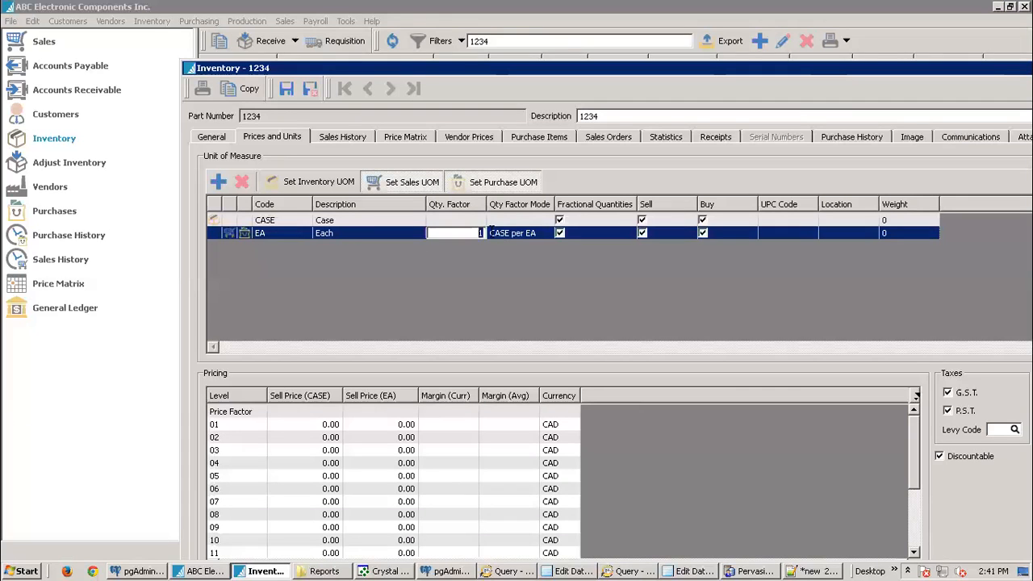
{"action": "left_click", "coordinate": [373, 220]}
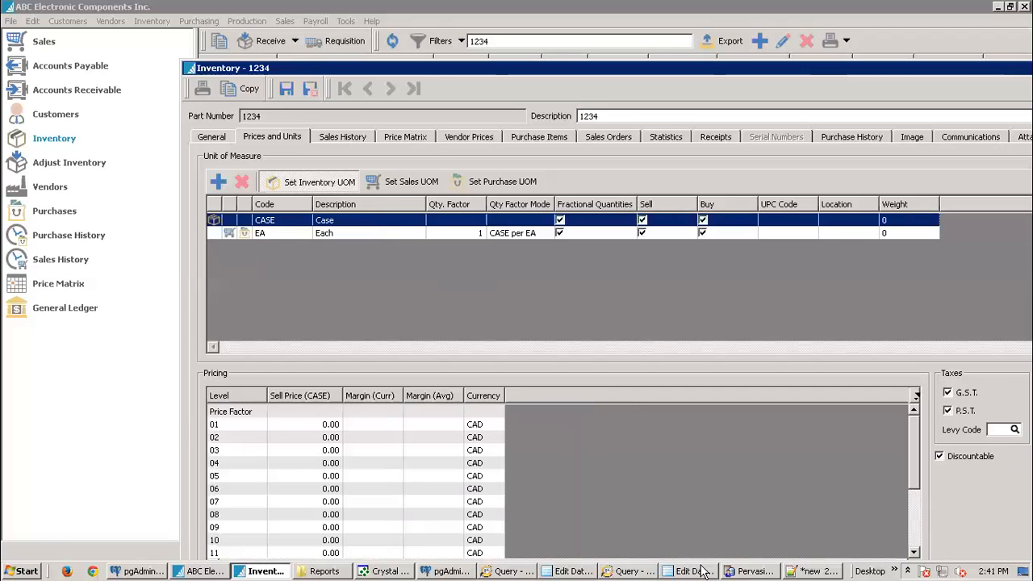
{"action": "left_click", "coordinate": [636, 571]}
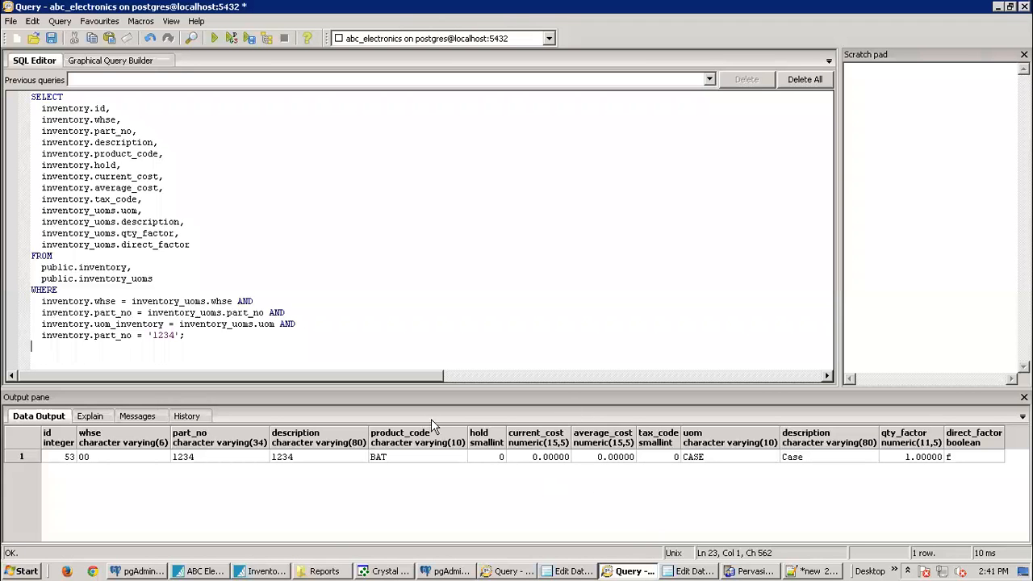
Step: Select the full item 1234 SELECT query in the SQL editor and copy it to the clipboard
{"action": "left_click", "coordinate": [157, 63]}
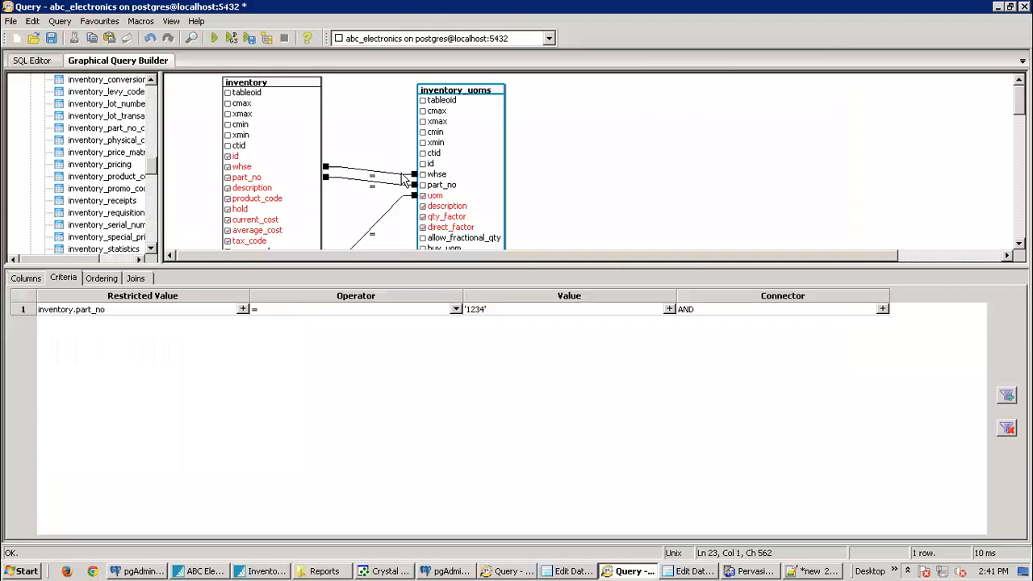
{"action": "left_click", "coordinate": [33, 63]}
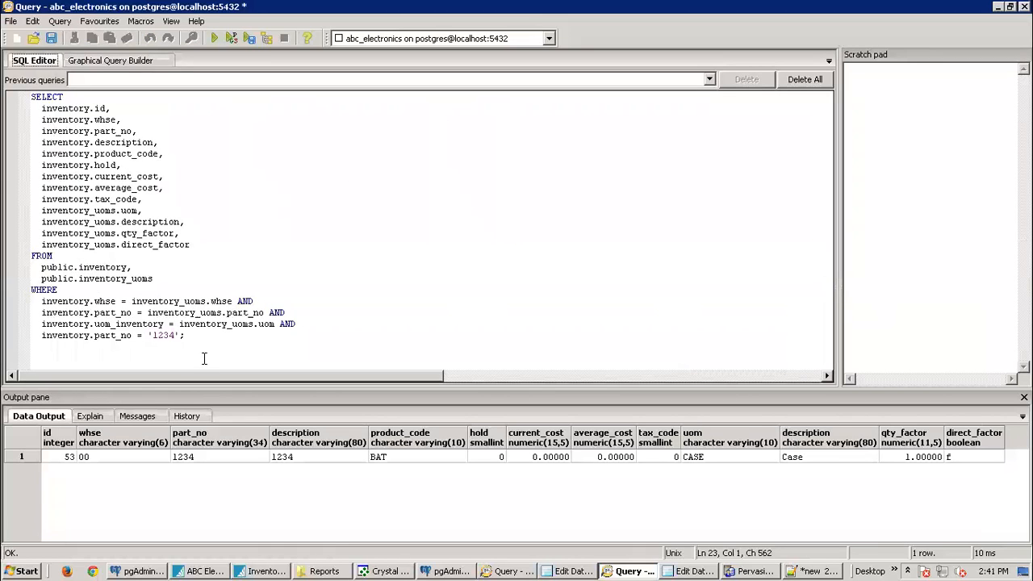
{"action": "left_click_drag", "start_coordinate": [221, 336], "coordinate": [29, 115]}
{"action": "right_click", "coordinate": [51, 147]}
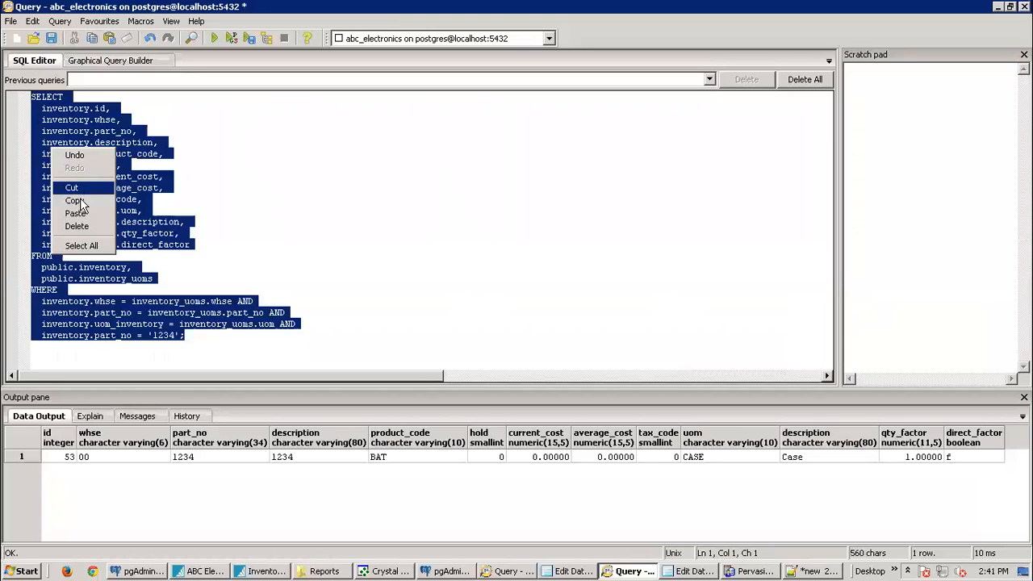
{"action": "left_click", "coordinate": [75, 201]}
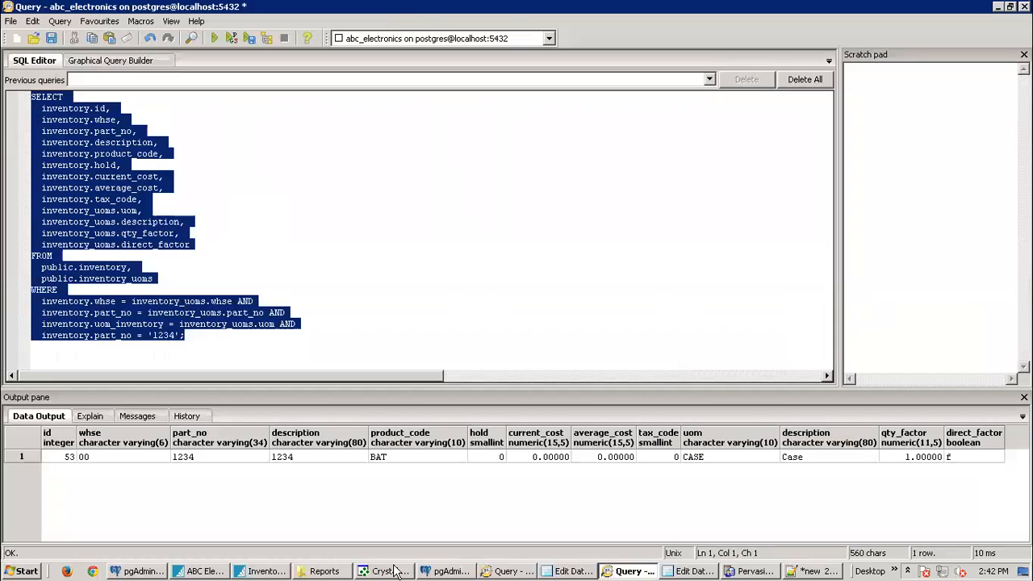
{"action": "mouse_move", "coordinate": [387, 570]}
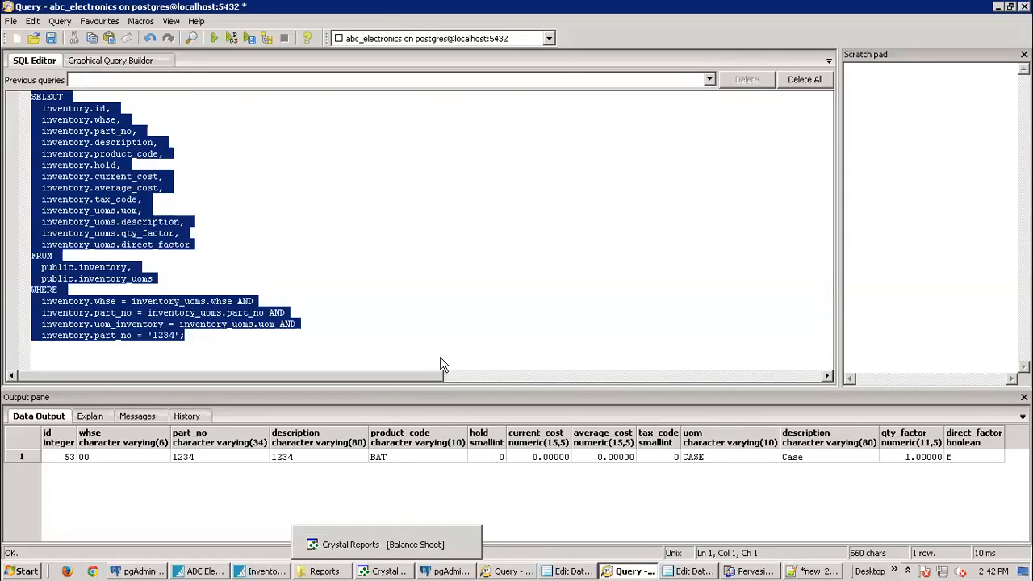
{"action": "left_click", "coordinate": [393, 570]}
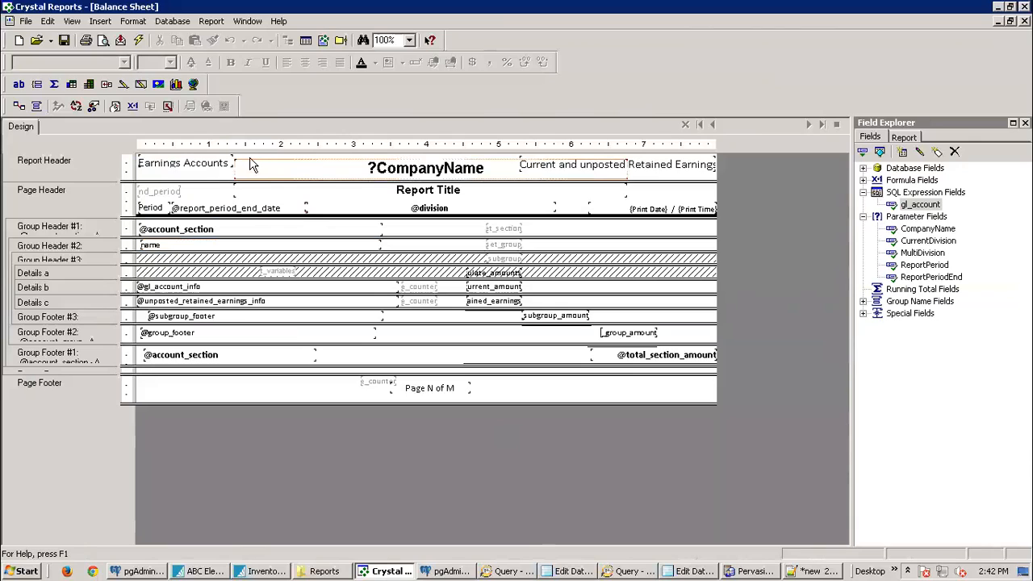
{"action": "left_click", "coordinate": [172, 23]}
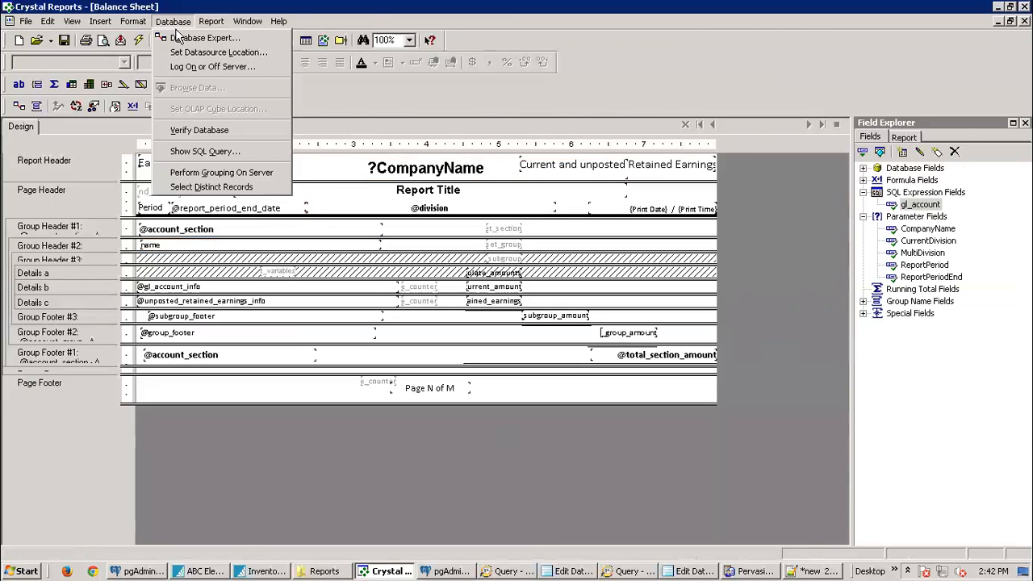
{"action": "left_click", "coordinate": [194, 39]}
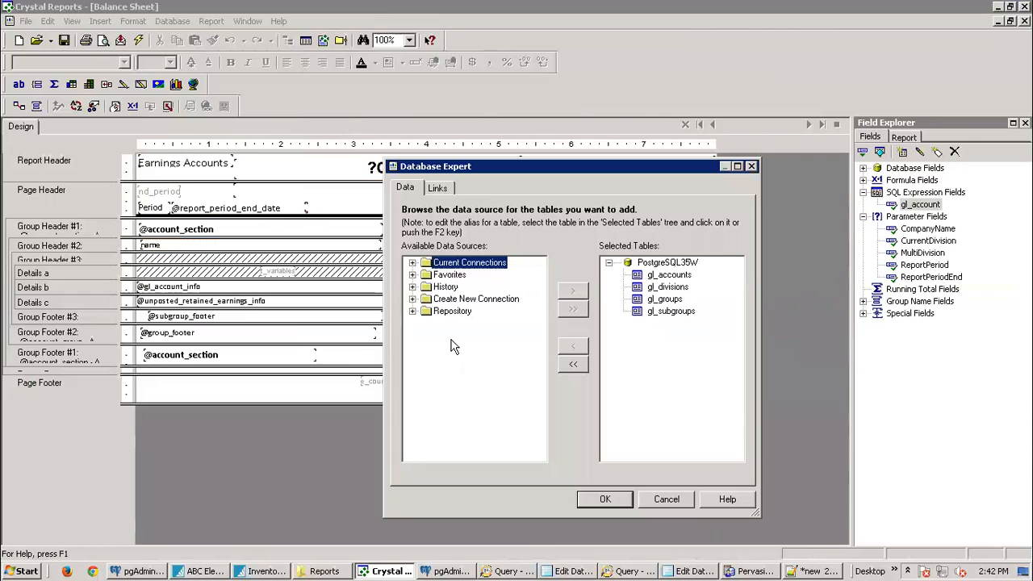
{"action": "left_click", "coordinate": [413, 299]}
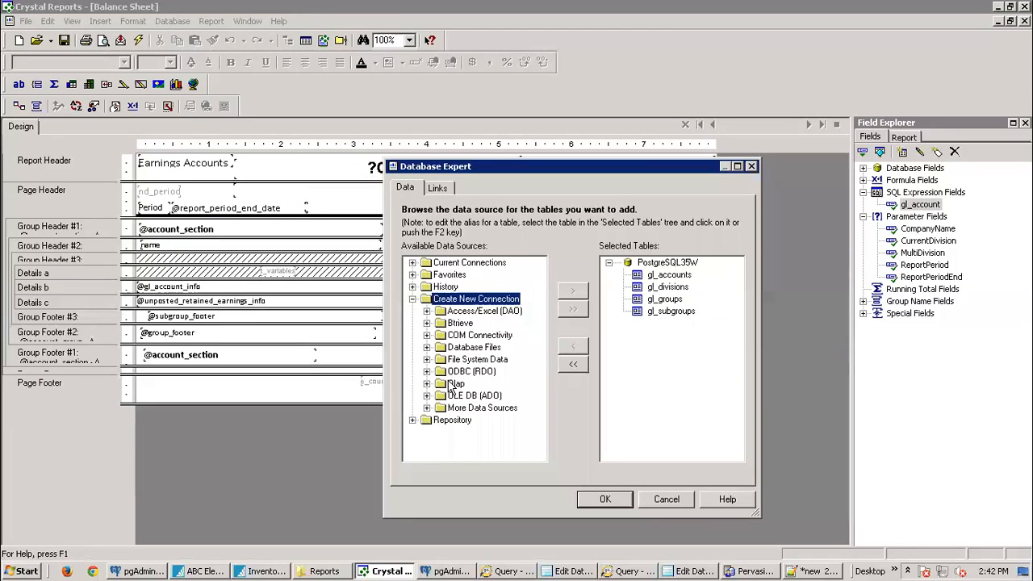
{"action": "left_click", "coordinate": [668, 499]}
{"action": "left_click", "coordinate": [175, 21]}
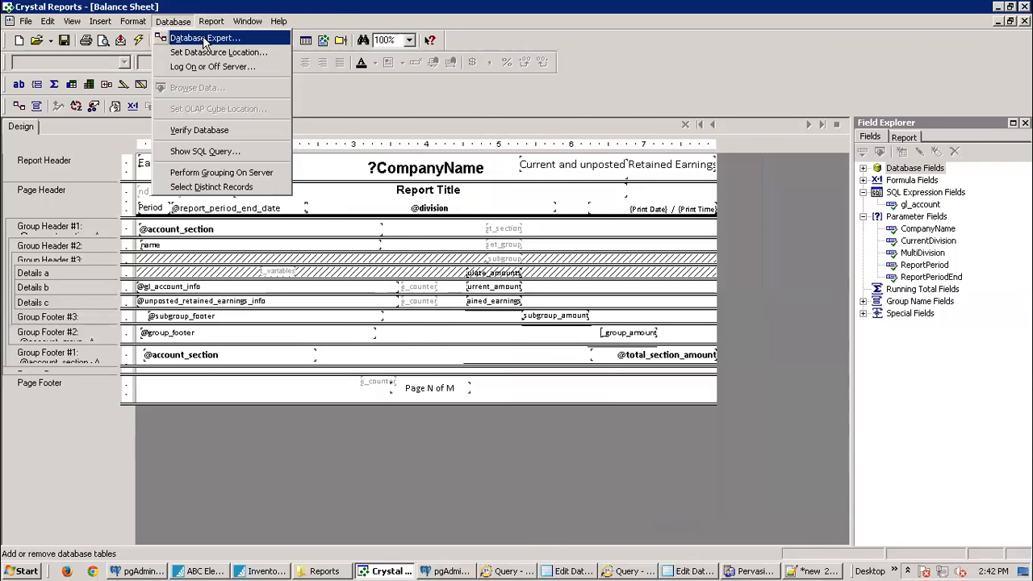
{"action": "left_click", "coordinate": [205, 39]}
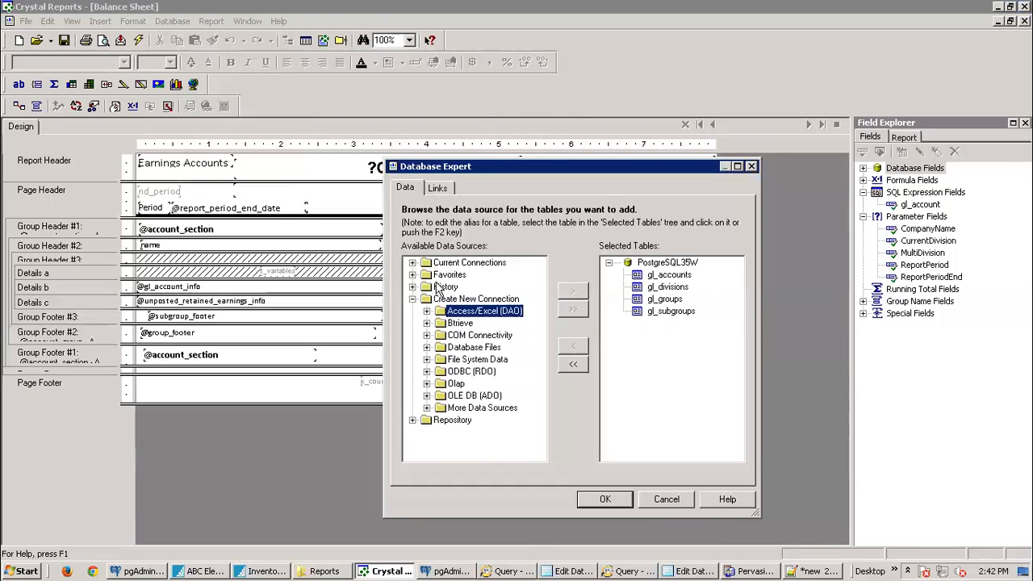
{"action": "left_click", "coordinate": [413, 263]}
{"action": "left_click", "coordinate": [413, 263]}
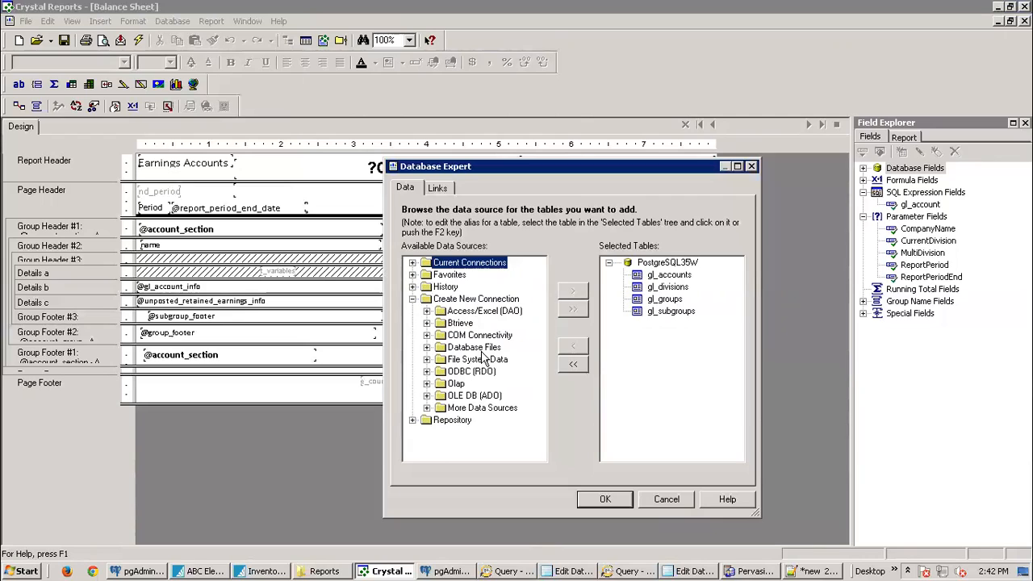
{"action": "left_click", "coordinate": [413, 419]}
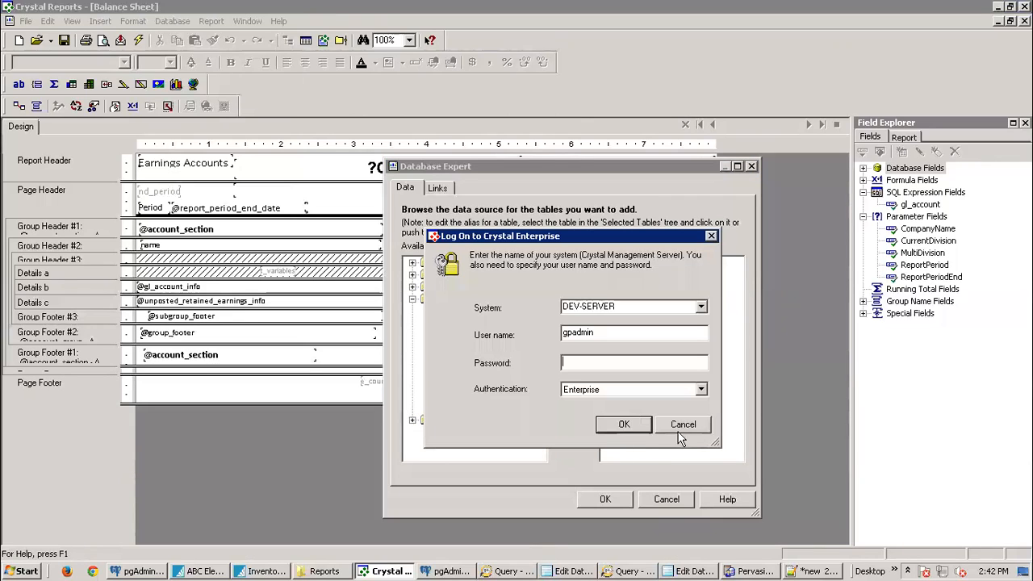
{"action": "left_click", "coordinate": [680, 432]}
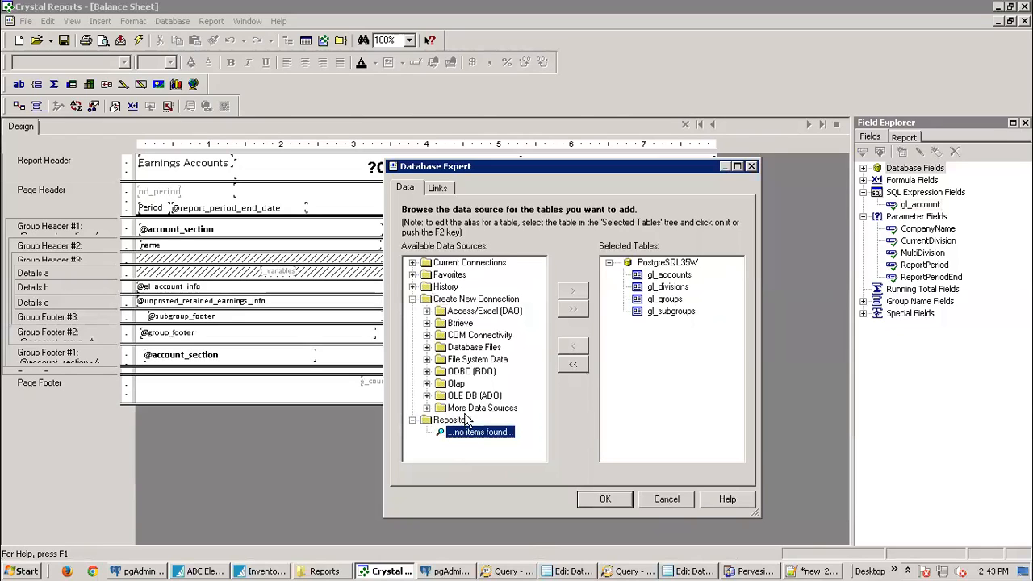
{"action": "left_click", "coordinate": [427, 408]}
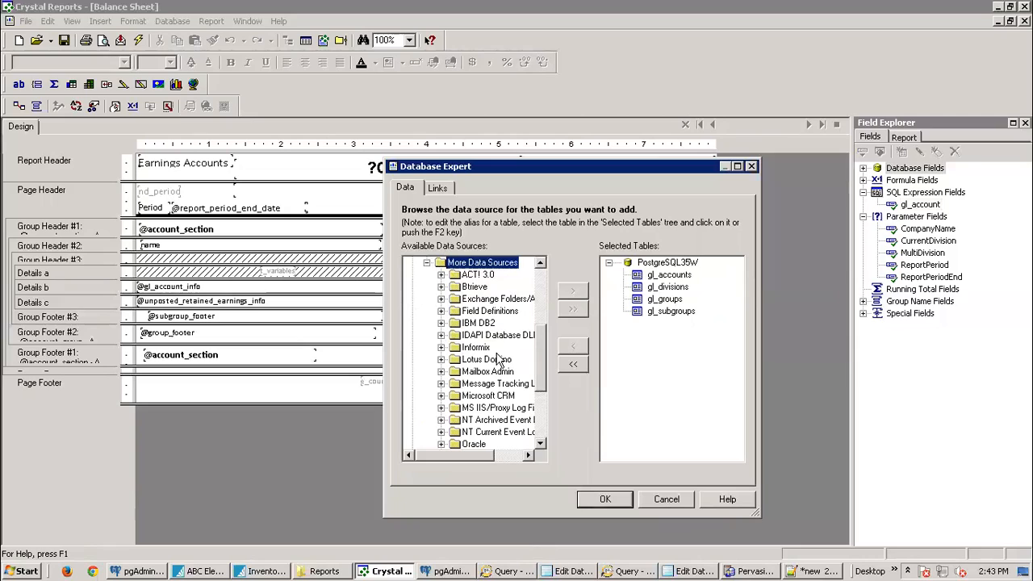
{"action": "left_click_drag", "start_coordinate": [543, 360], "coordinate": [553, 285]}
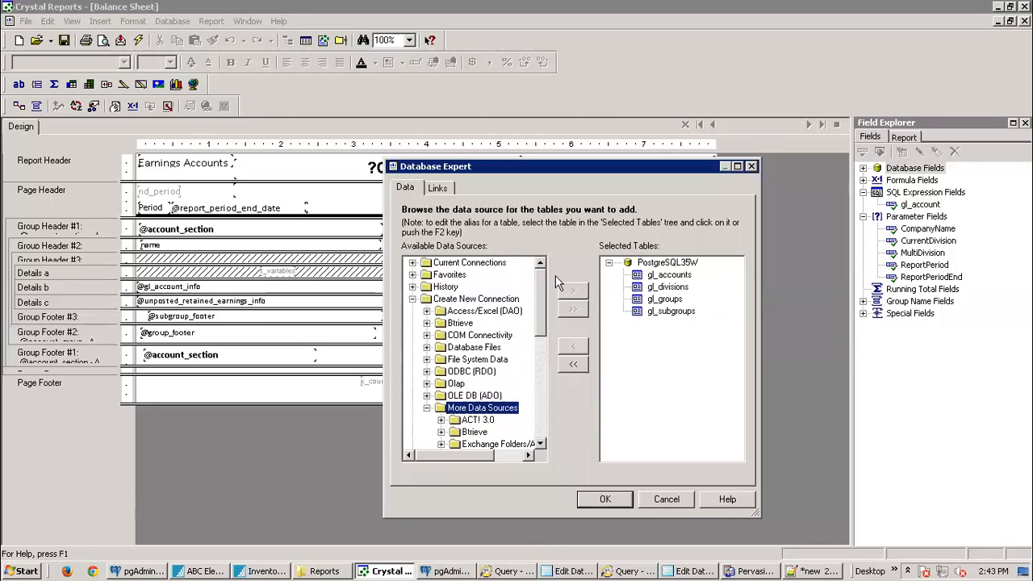
{"action": "left_click", "coordinate": [413, 299]}
{"action": "left_click", "coordinate": [437, 190]}
{"action": "left_click", "coordinate": [402, 190]}
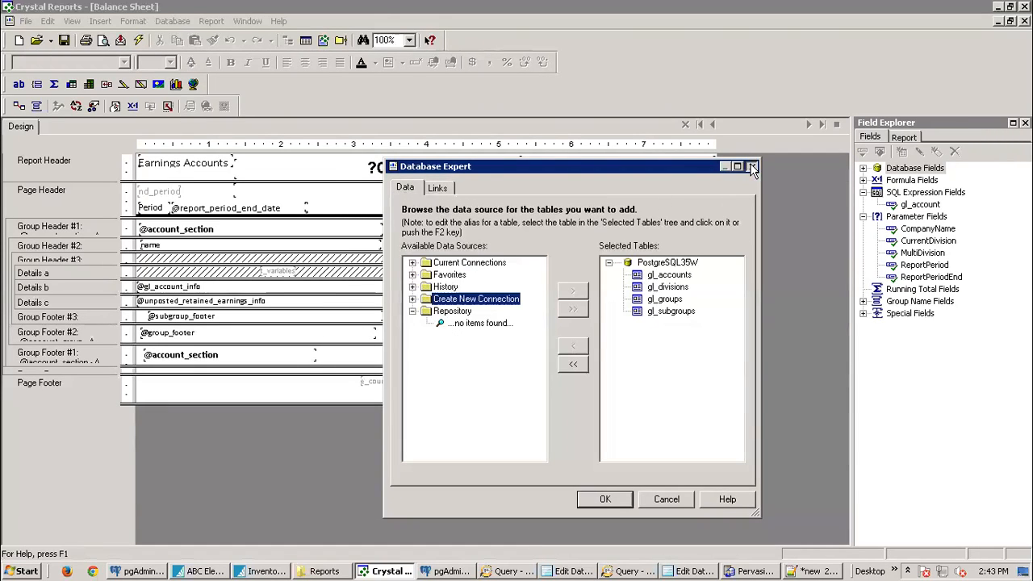
{"action": "left_click", "coordinate": [751, 167]}
{"action": "left_click", "coordinate": [26, 21]}
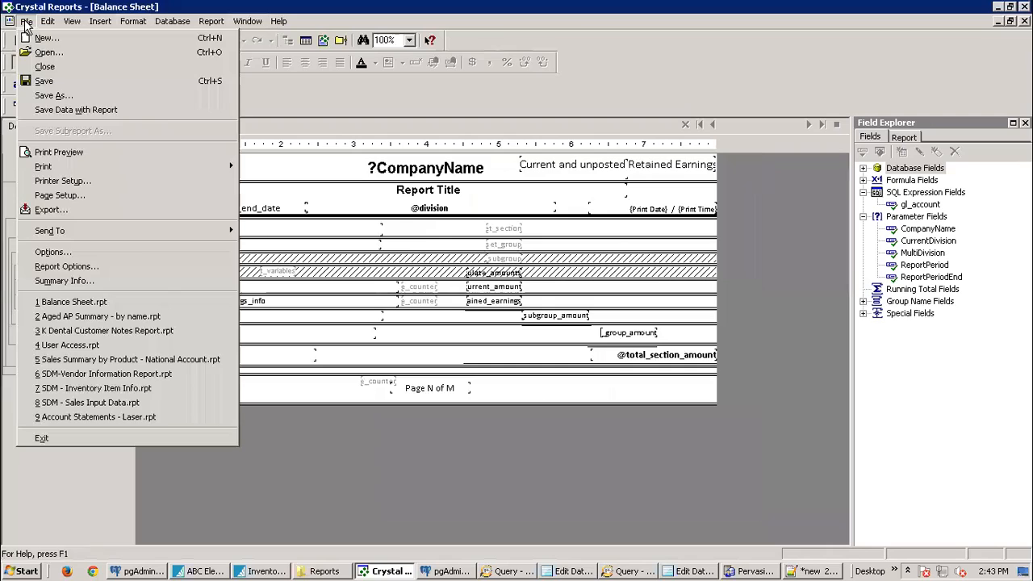
Step: Create a new Crystal Reports report as a blank report
{"action": "left_click", "coordinate": [36, 38]}
{"action": "left_click", "coordinate": [432, 195]}
{"action": "left_click", "coordinate": [493, 418]}
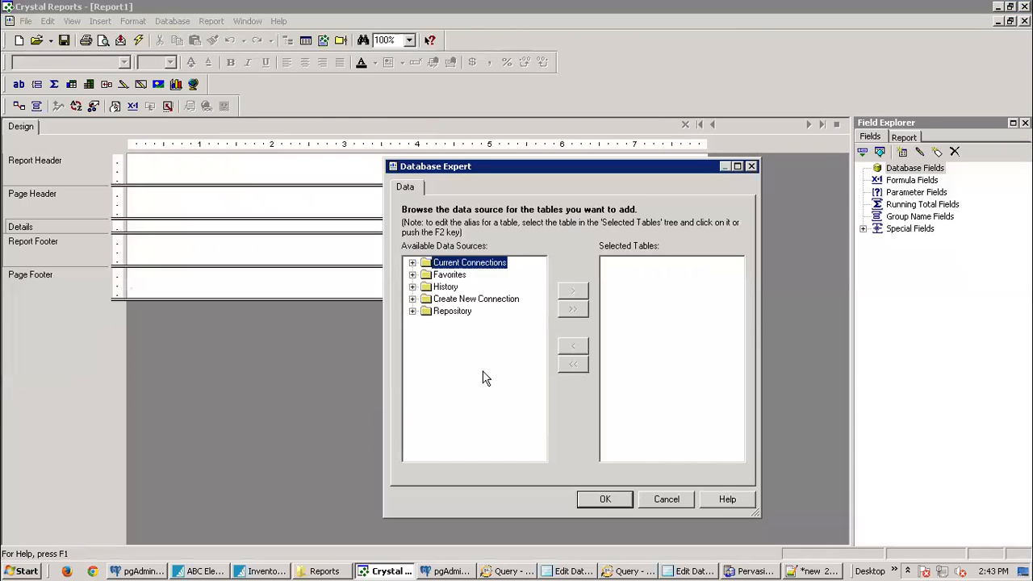
Step: Browse the Database Expert's current and new connections, then close it without adding tables
{"action": "left_click", "coordinate": [413, 263]}
{"action": "left_click", "coordinate": [413, 263]}
{"action": "left_click", "coordinate": [413, 300]}
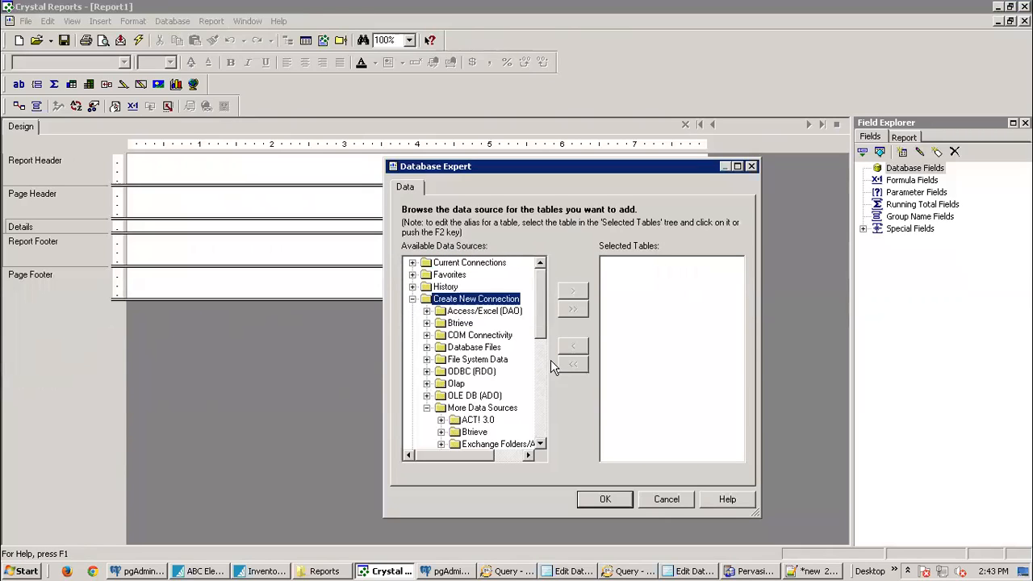
{"action": "left_click", "coordinate": [751, 166]}
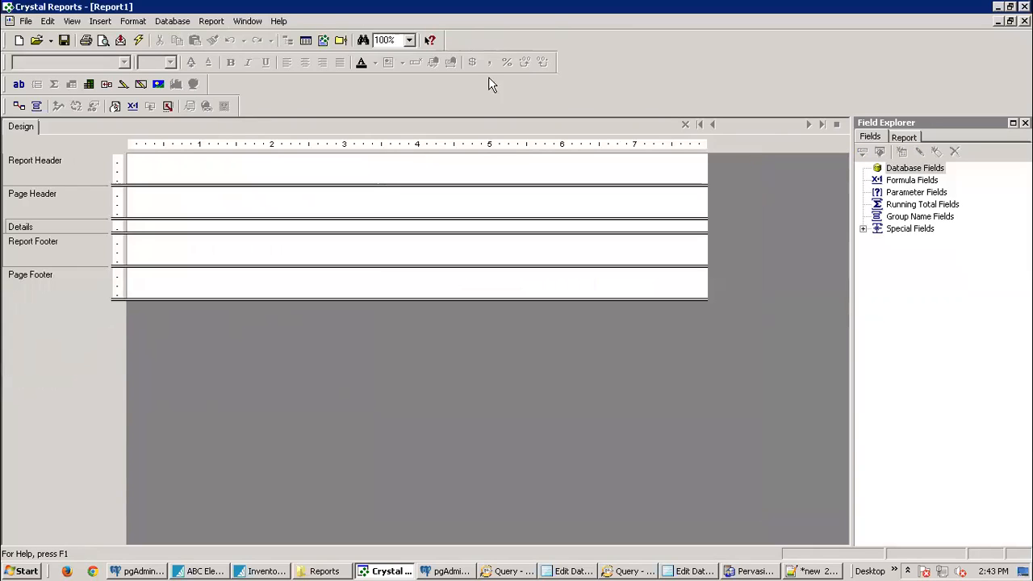
{"action": "left_click", "coordinate": [173, 21]}
{"action": "left_click", "coordinate": [218, 41]}
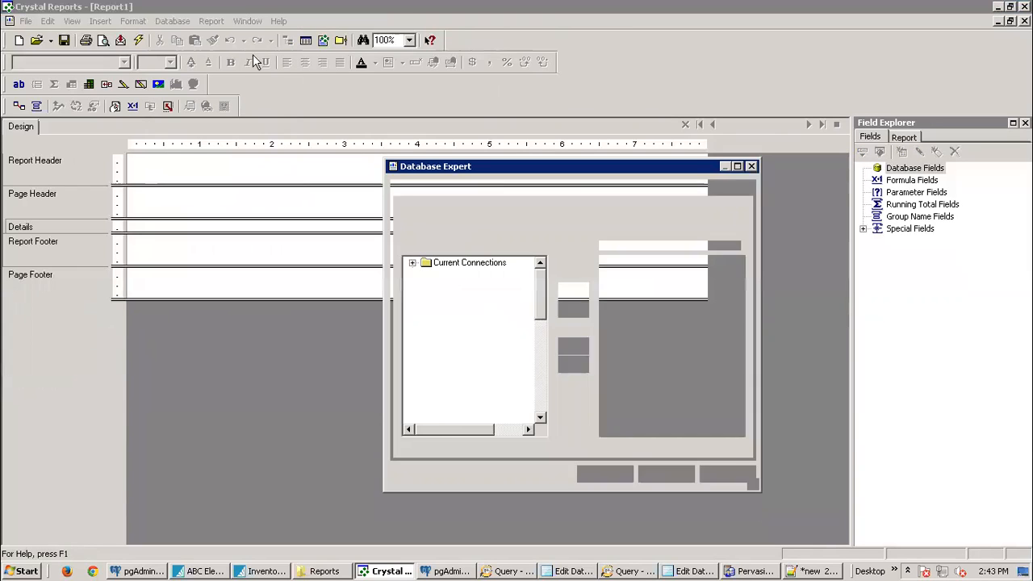
{"action": "left_click_drag", "start_coordinate": [540, 294], "coordinate": [549, 250]}
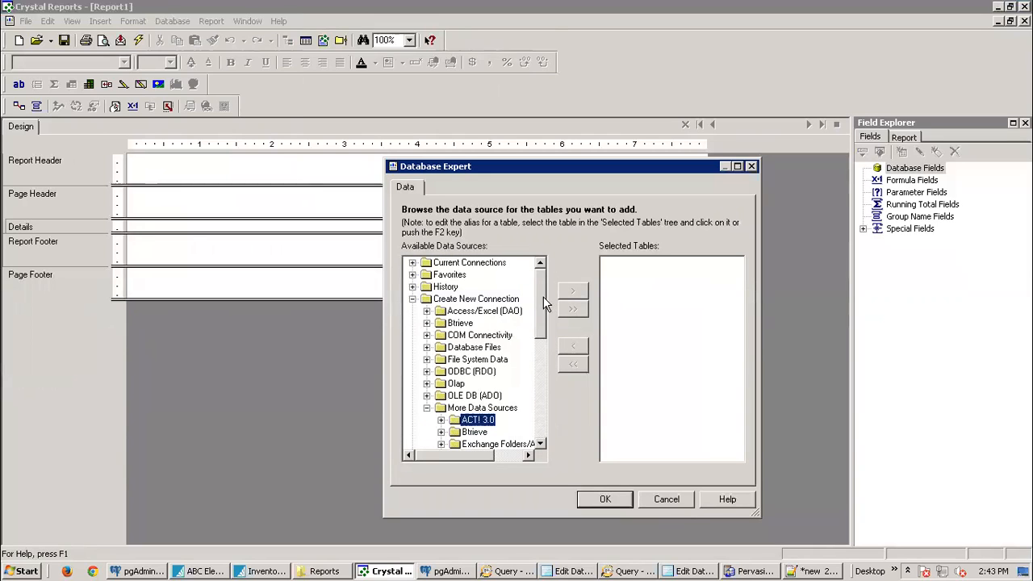
{"action": "left_click", "coordinate": [413, 299]}
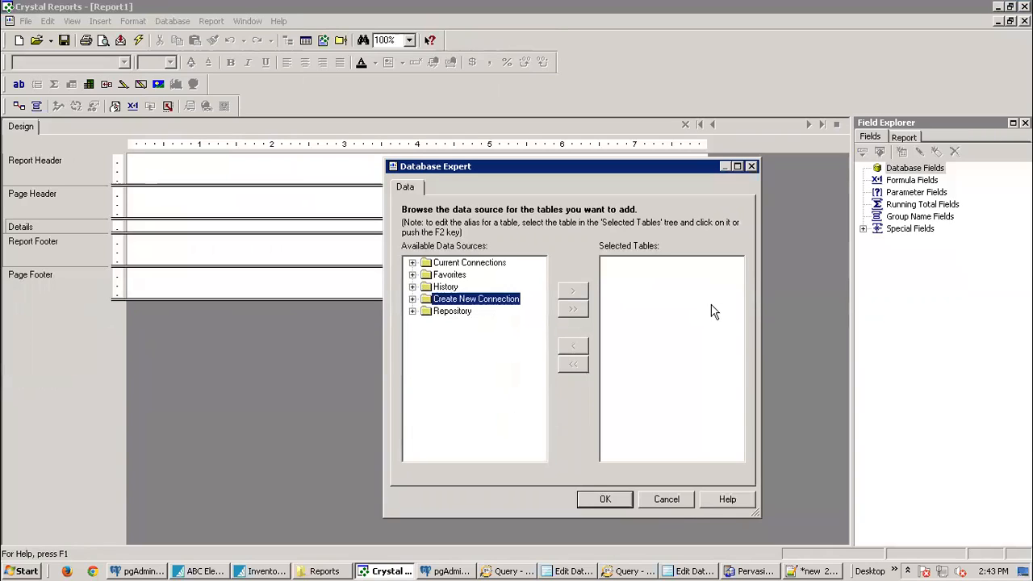
{"action": "left_click", "coordinate": [751, 166]}
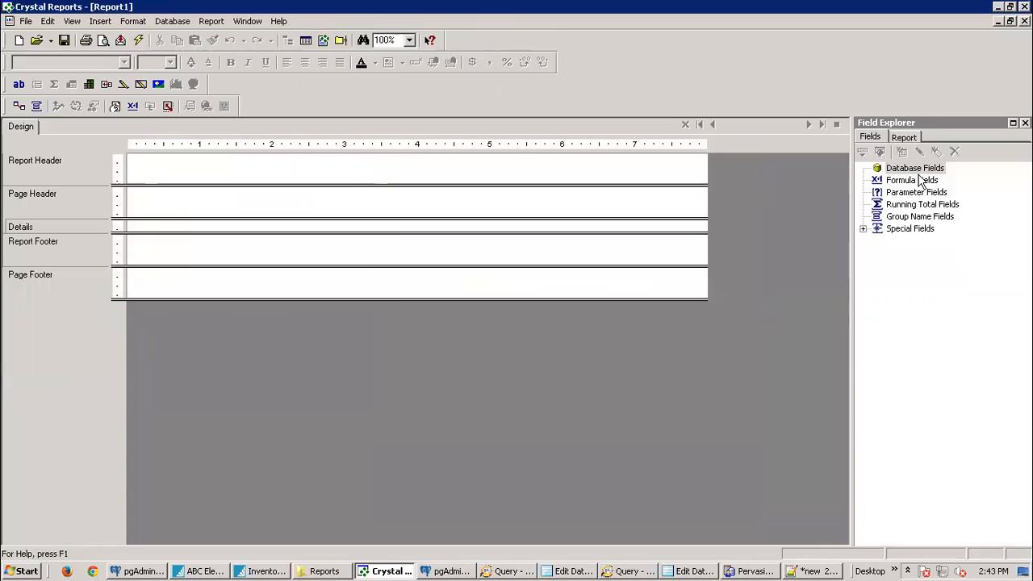
Step: Create an empty formula field named ttt under Formula Fields and close the Formula Workshop
{"action": "right_click", "coordinate": [922, 171]}
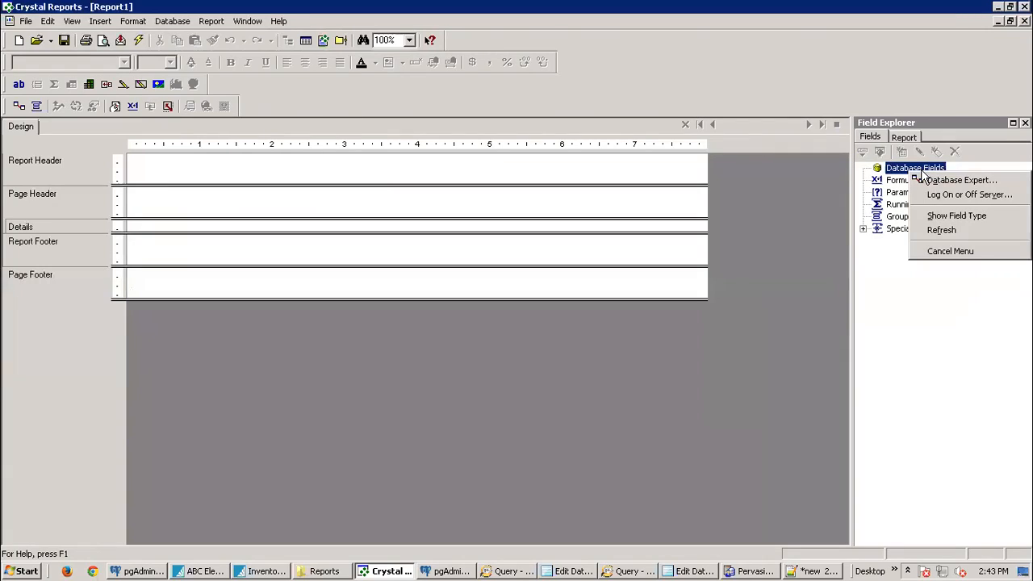
{"action": "left_click", "coordinate": [417, 367]}
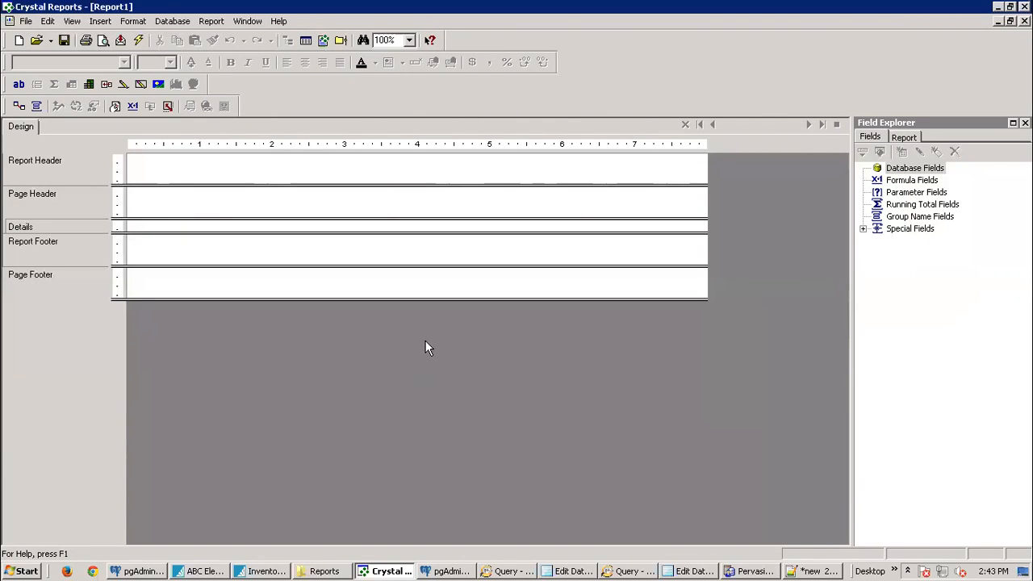
{"action": "left_click", "coordinate": [906, 181]}
{"action": "right_click", "coordinate": [906, 182]}
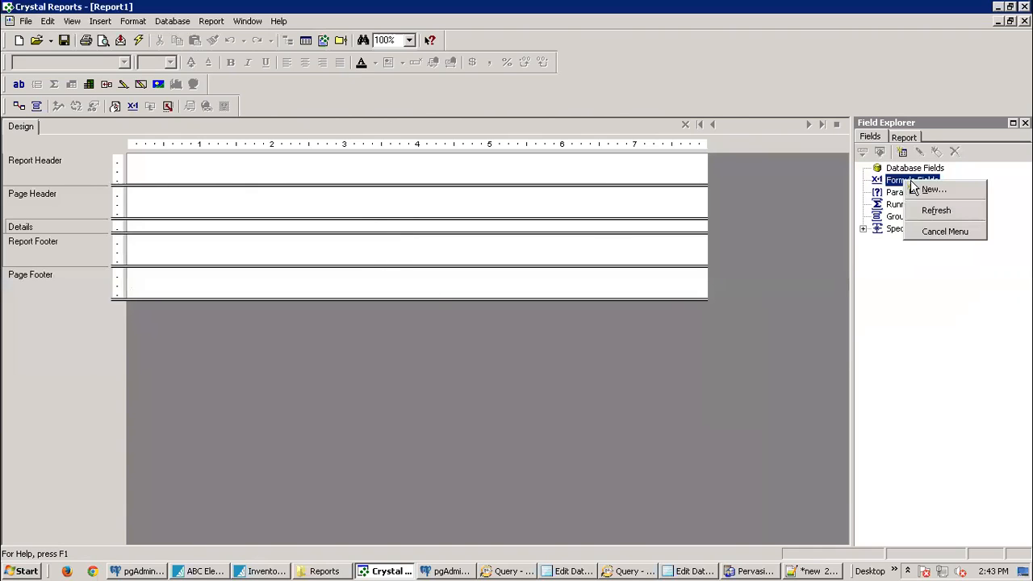
{"action": "left_click", "coordinate": [928, 188]}
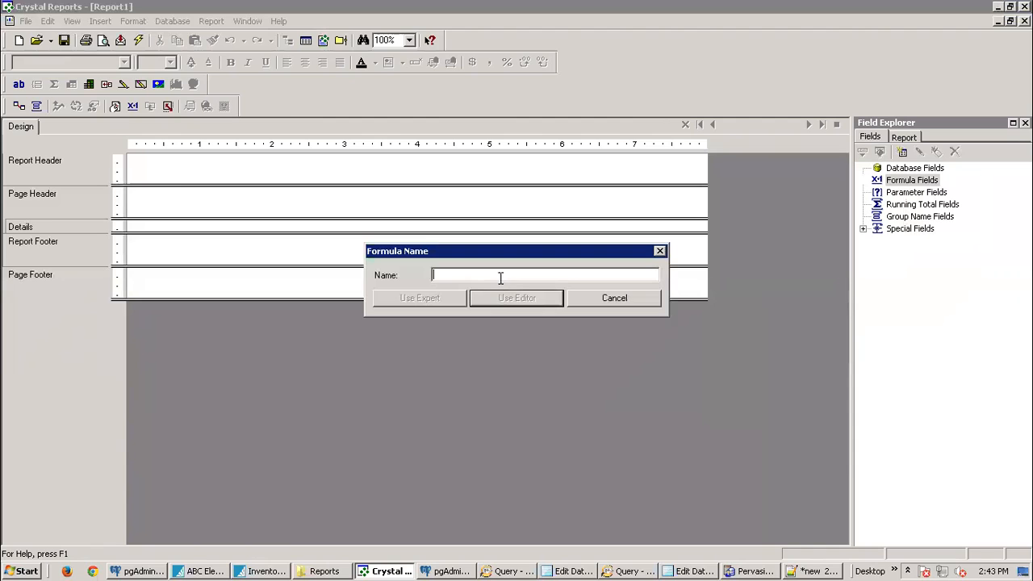
{"action": "type", "text": "ttt"}
{"action": "left_click", "coordinate": [528, 298]}
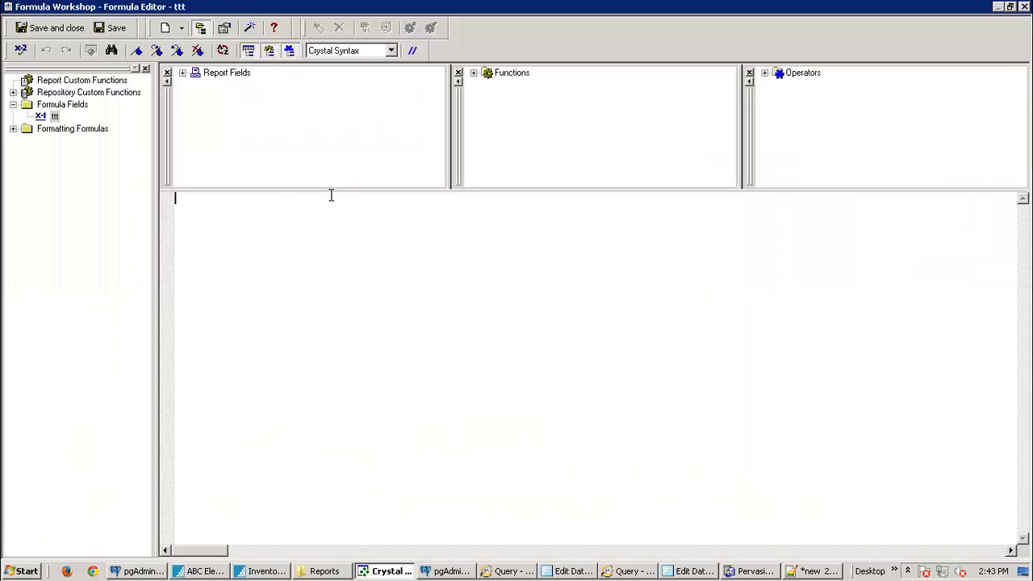
{"action": "left_click", "coordinate": [1024, 6]}
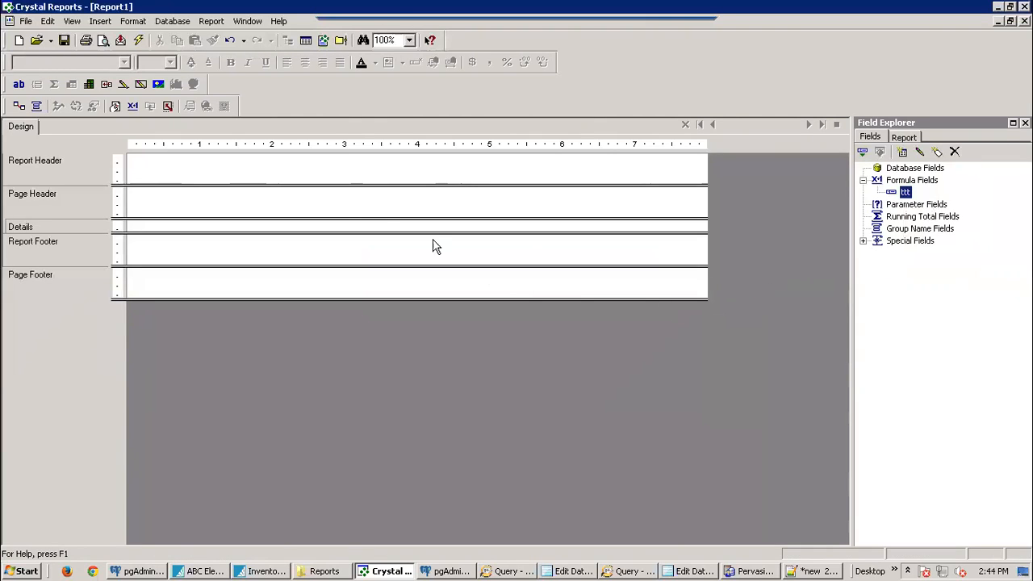
{"action": "left_click", "coordinate": [164, 23]}
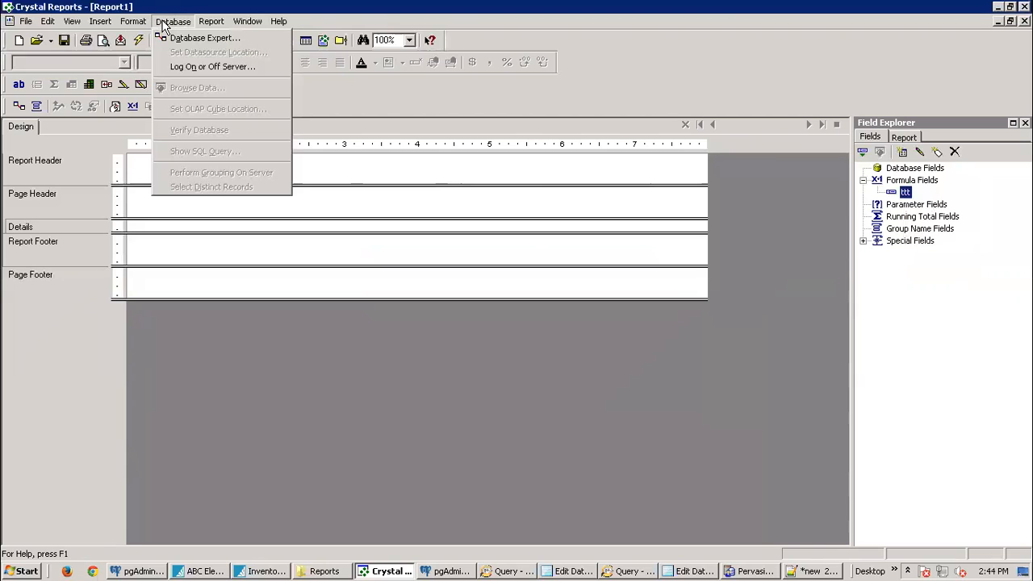
{"action": "left_click", "coordinate": [179, 38]}
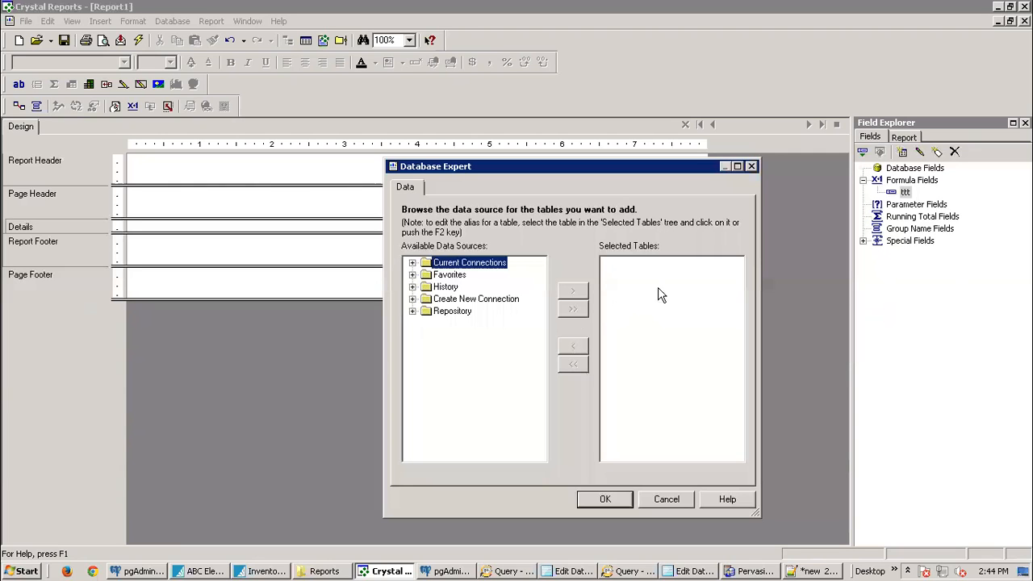
{"action": "left_click", "coordinate": [623, 570]}
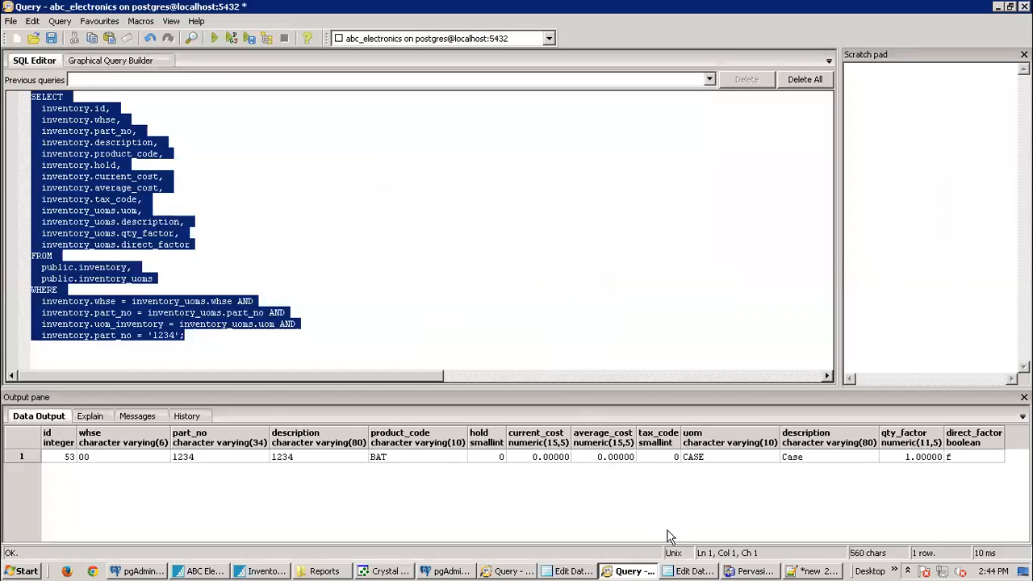
{"action": "left_click", "coordinate": [385, 572]}
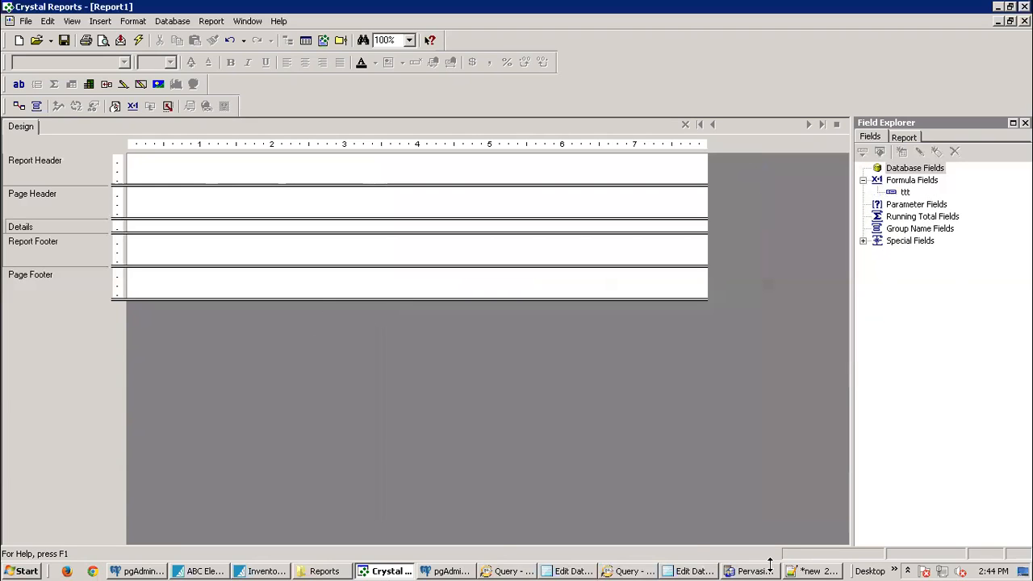
{"action": "mouse_move", "coordinate": [736, 571]}
{"action": "mouse_move", "coordinate": [627, 571]}
{"action": "left_click", "coordinate": [525, 455]}
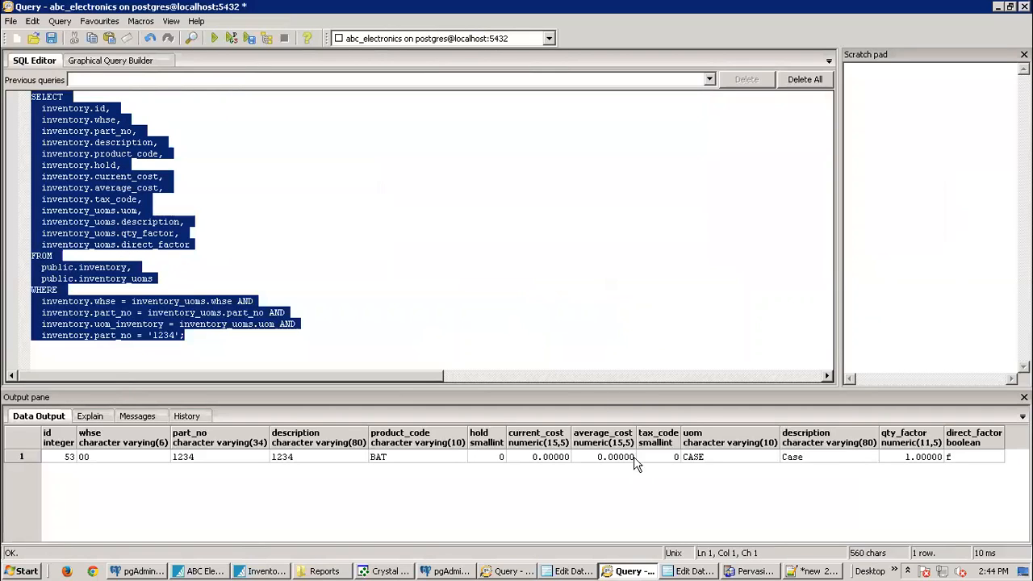
{"action": "left_click", "coordinate": [395, 571]}
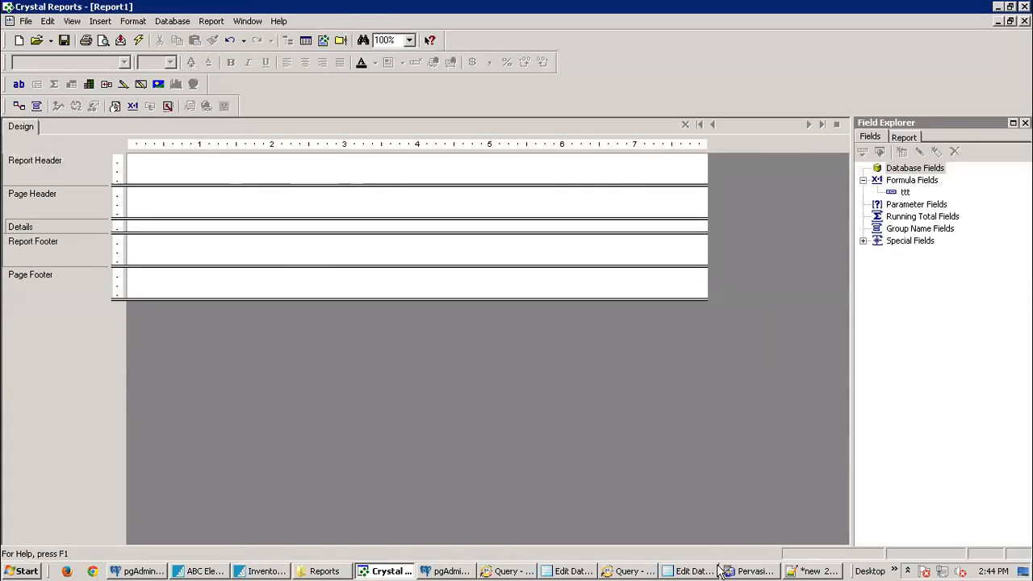
{"action": "mouse_move", "coordinate": [701, 572]}
{"action": "left_click", "coordinate": [636, 571]}
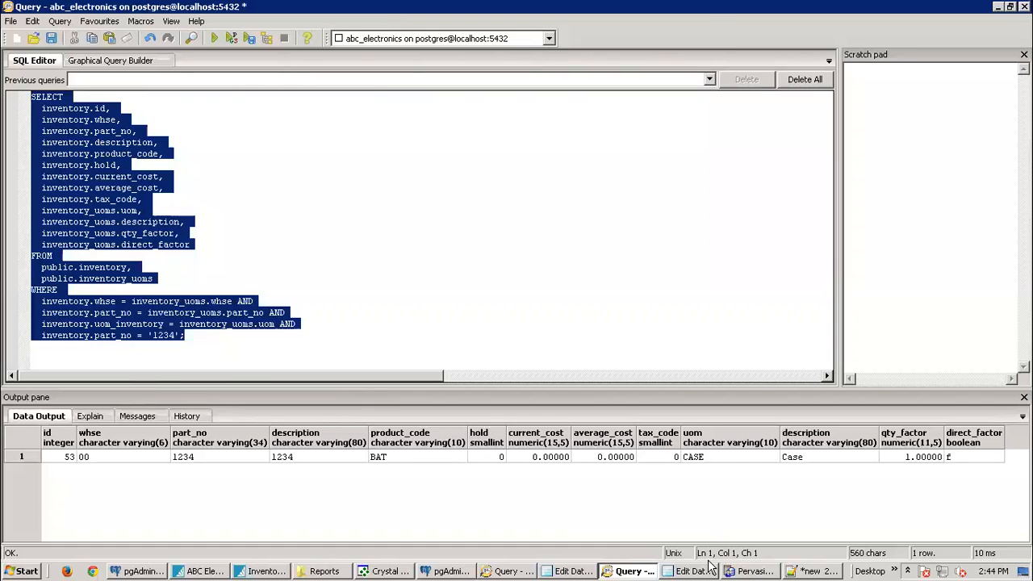
{"action": "left_click", "coordinate": [379, 572]}
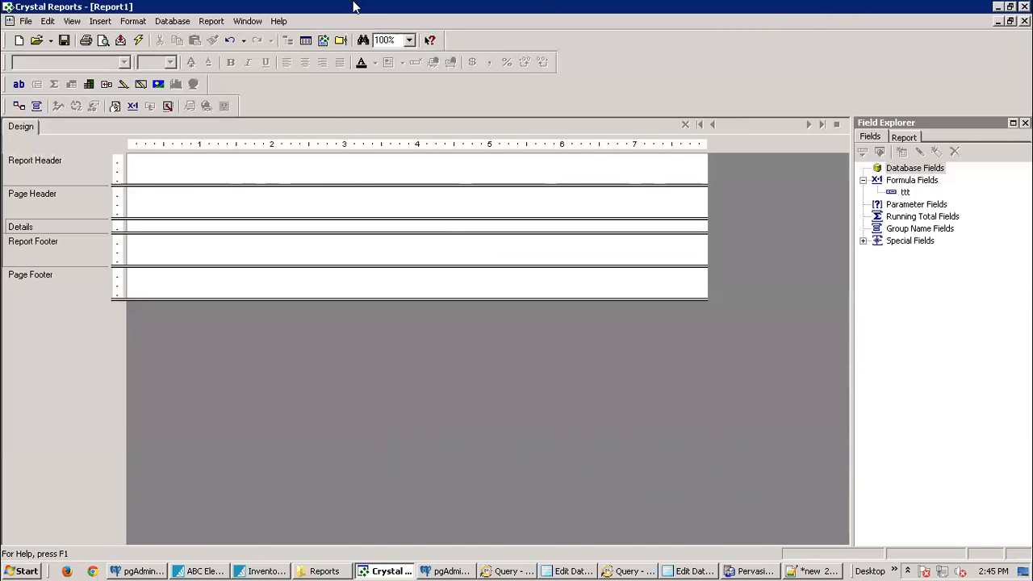
{"action": "left_click", "coordinate": [291, 2]}
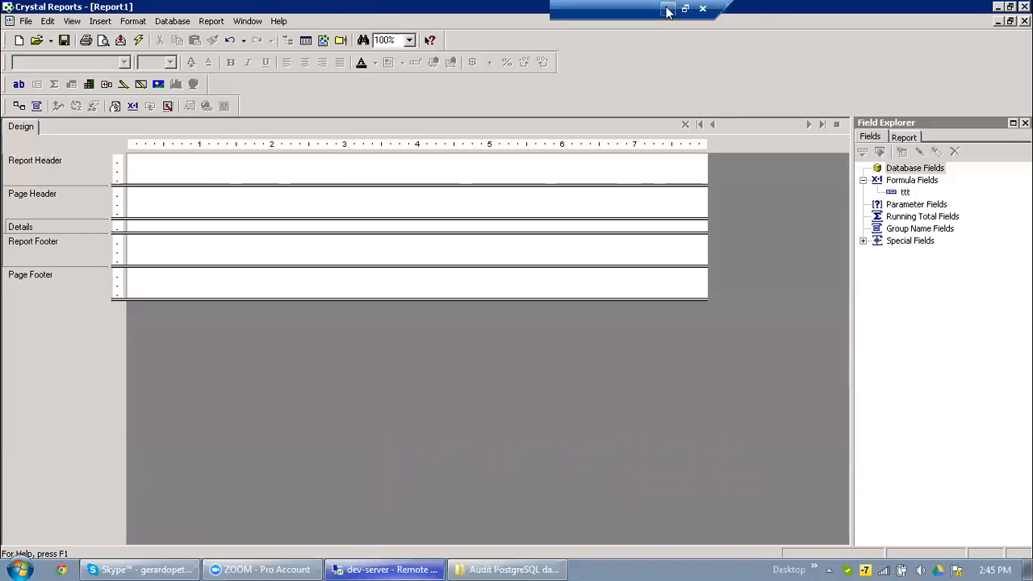
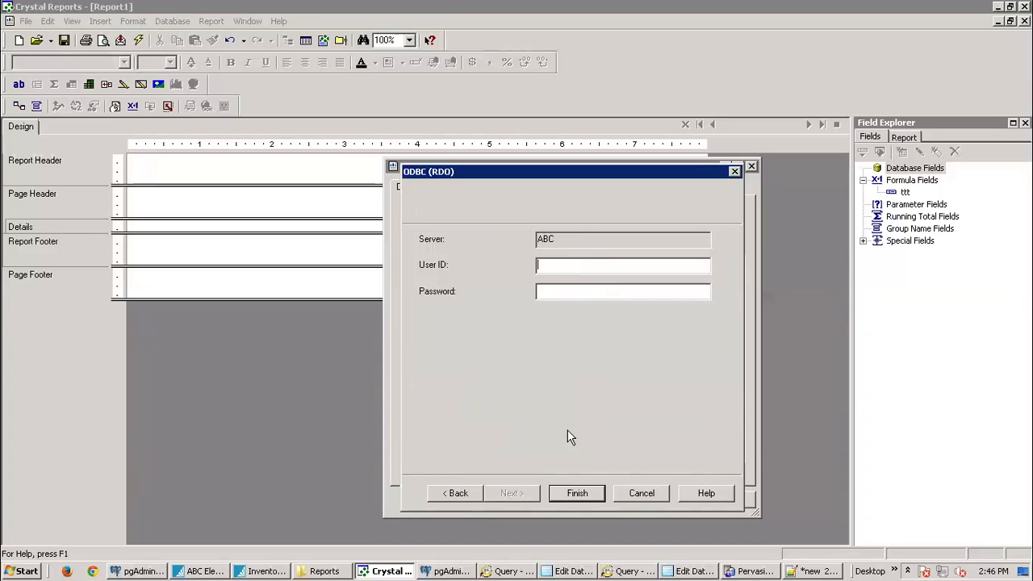
Step: Finish the ODBC (RDO) setup so the ABC connection appears in Database Expert
{"action": "left_click", "coordinate": [578, 494]}
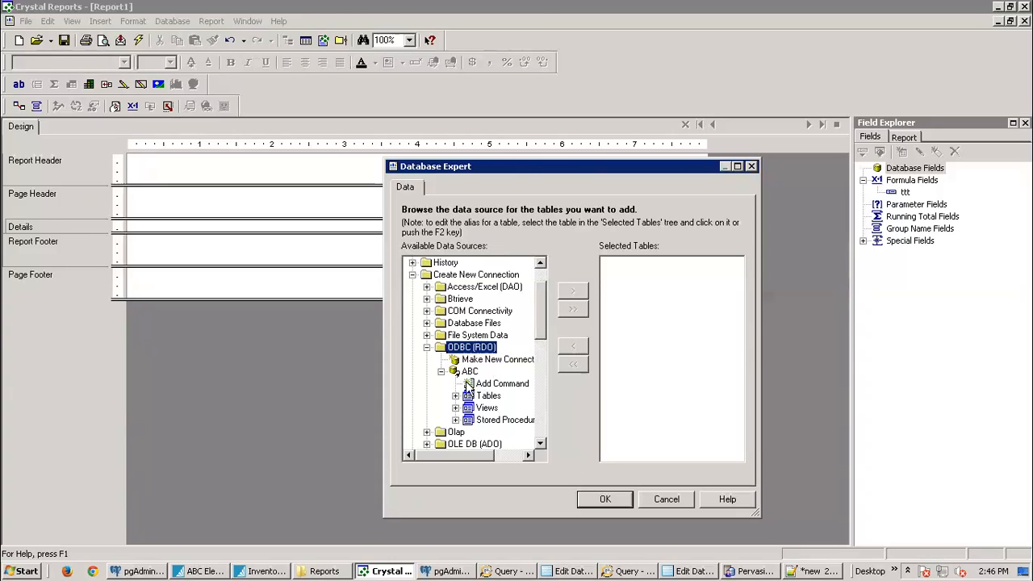
Step: Submit the pasted inventory/inventory_uoms SQL query as an Add Command on ABC; it fails with 'Failed to open a rowset'
{"action": "left_click", "coordinate": [497, 386]}
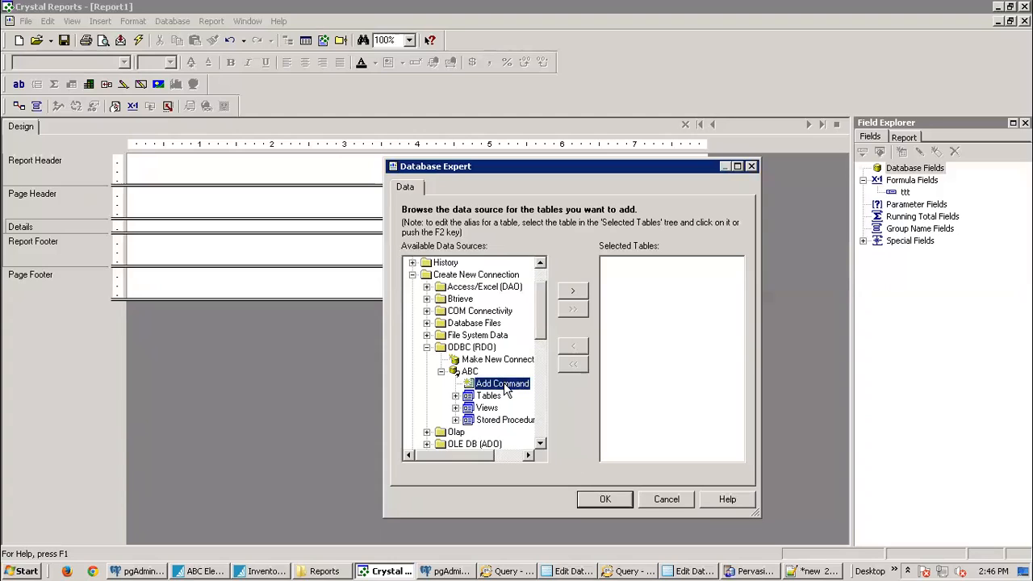
{"action": "left_click", "coordinate": [570, 298]}
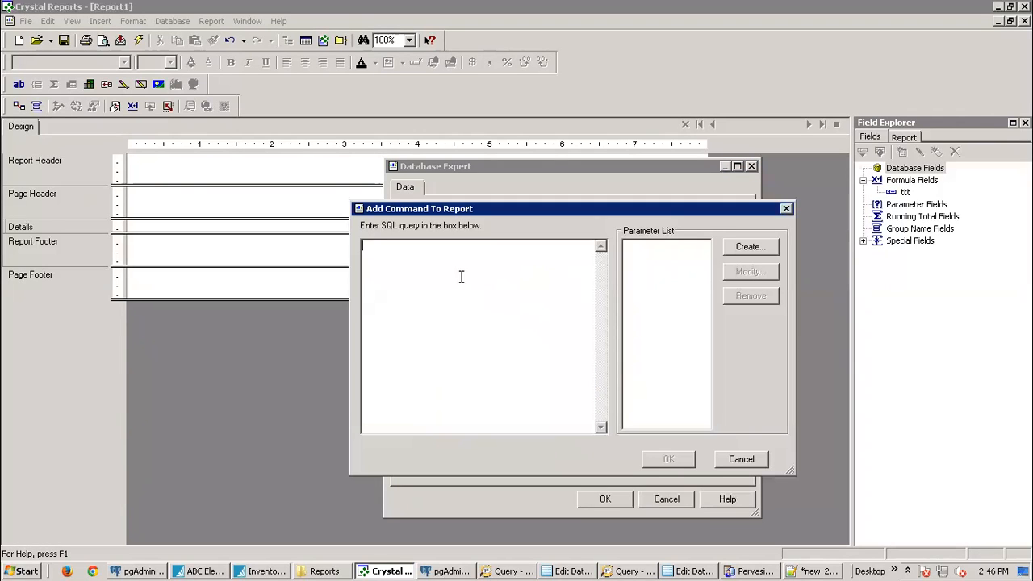
{"action": "key", "text": "ctrl+v"}
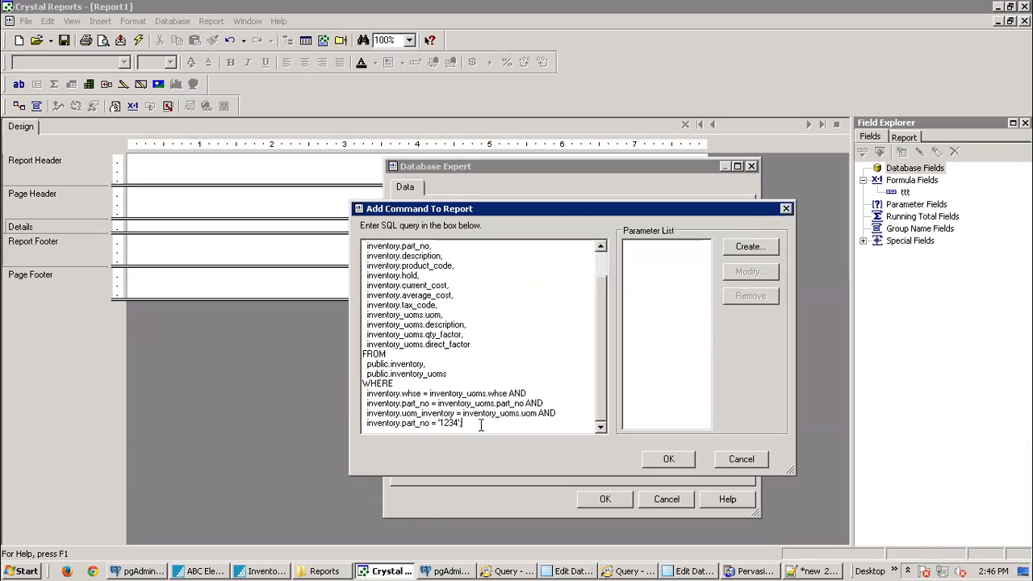
{"action": "left_click_drag", "start_coordinate": [478, 426], "coordinate": [361, 393]}
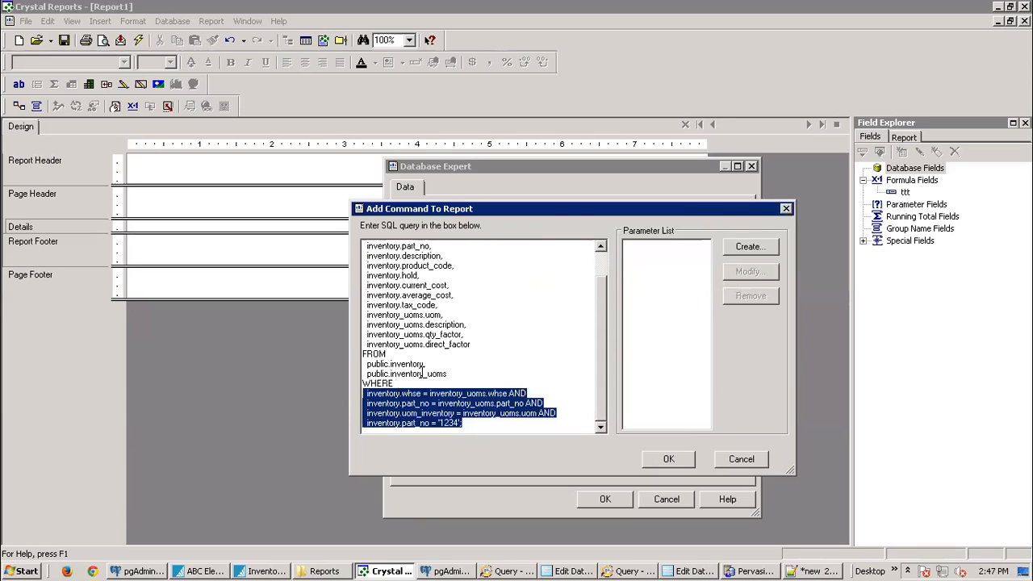
{"action": "left_click", "coordinate": [669, 459]}
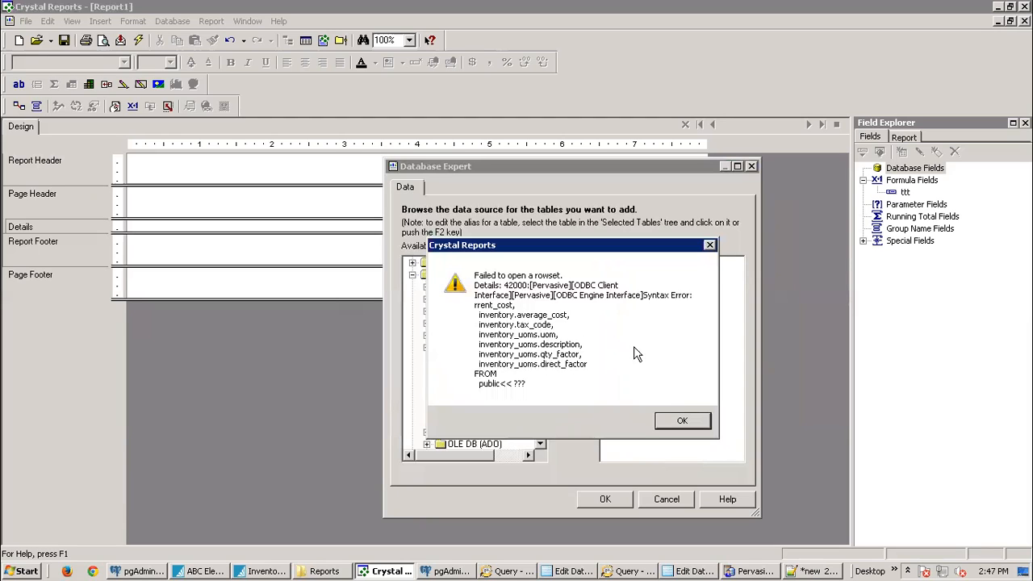
Step: Dismiss the rowset error, cancel the Add Command dialog and close Database Expert
{"action": "left_click", "coordinate": [682, 420]}
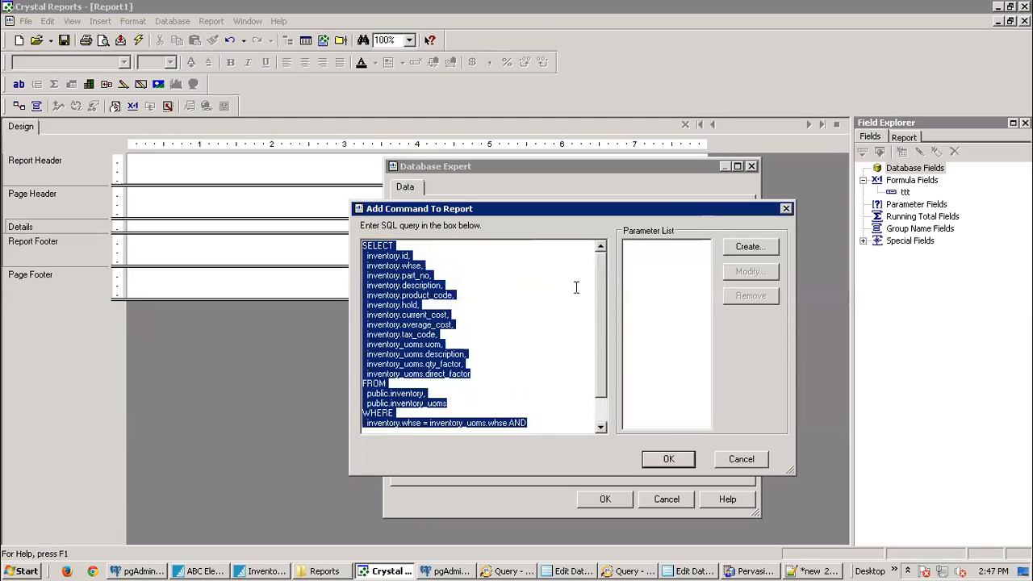
{"action": "left_click", "coordinate": [741, 458]}
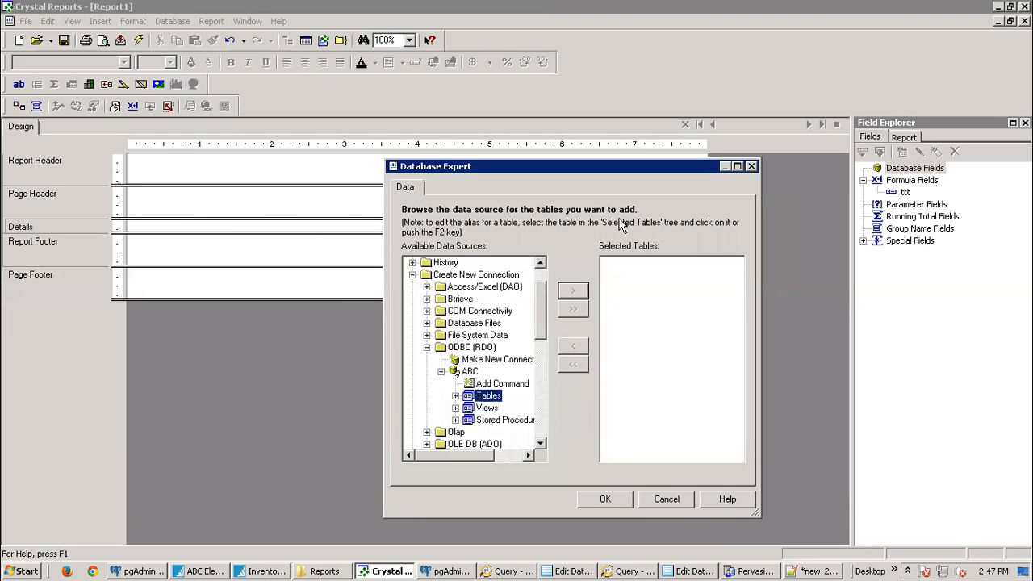
{"action": "left_click", "coordinate": [752, 168]}
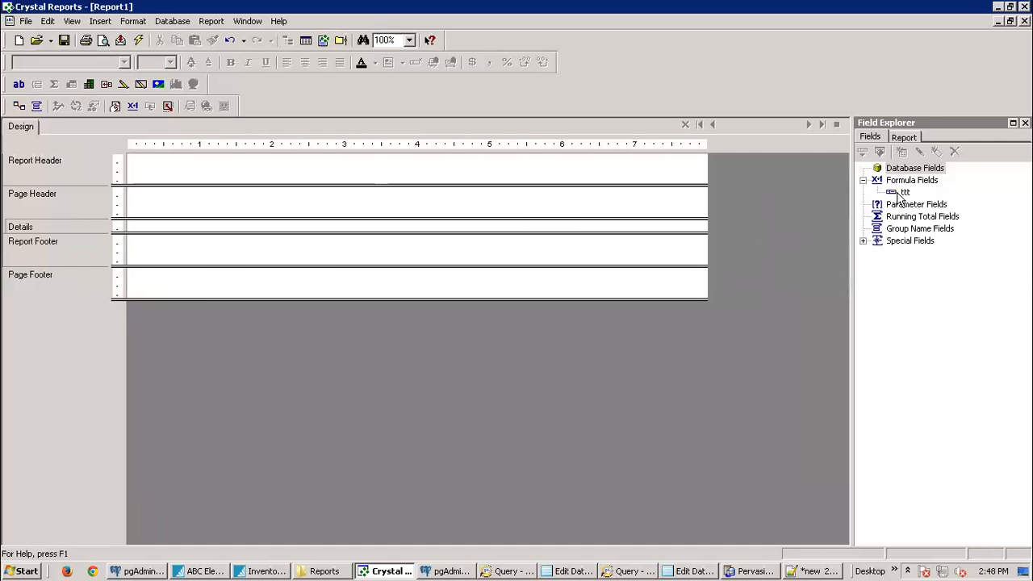
Step: Select the entire inventory SQL query in pgAdmin's Query window and bring it over to Notepad++
{"action": "left_click", "coordinate": [614, 571]}
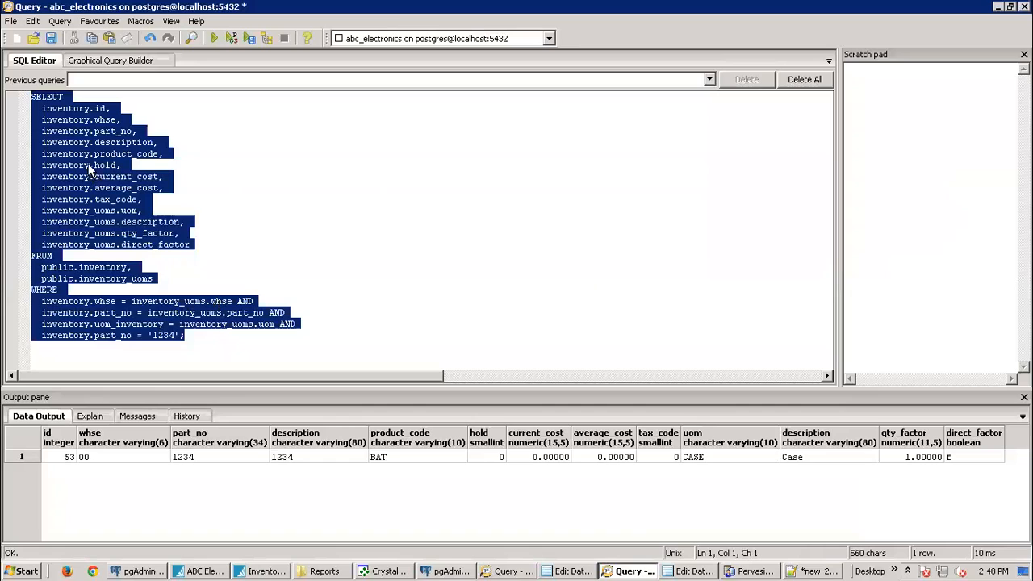
{"action": "left_click", "coordinate": [202, 335]}
{"action": "left_click_drag", "start_coordinate": [201, 336], "coordinate": [24, 95]}
{"action": "left_click", "coordinate": [383, 572]}
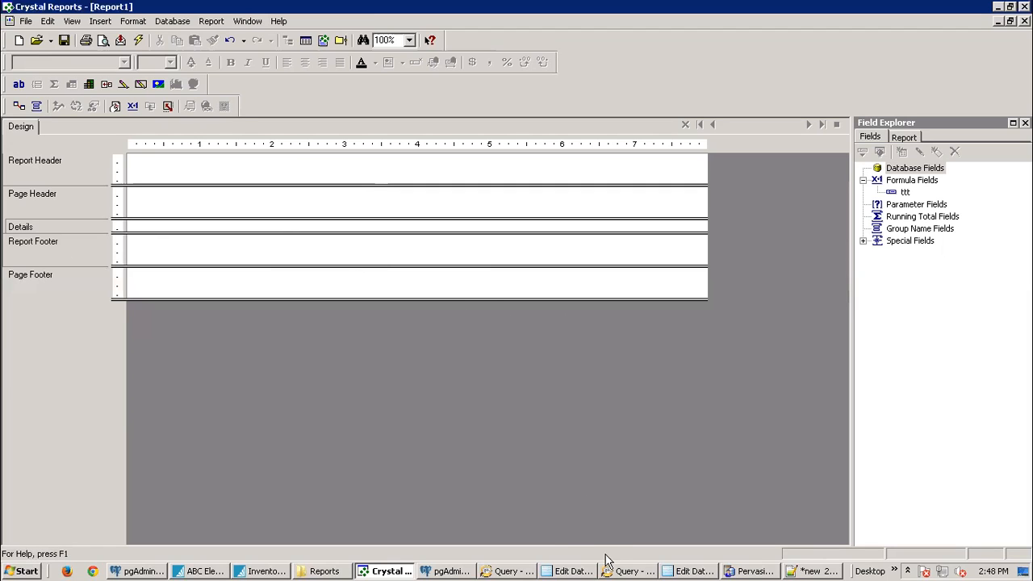
{"action": "left_click", "coordinate": [646, 571]}
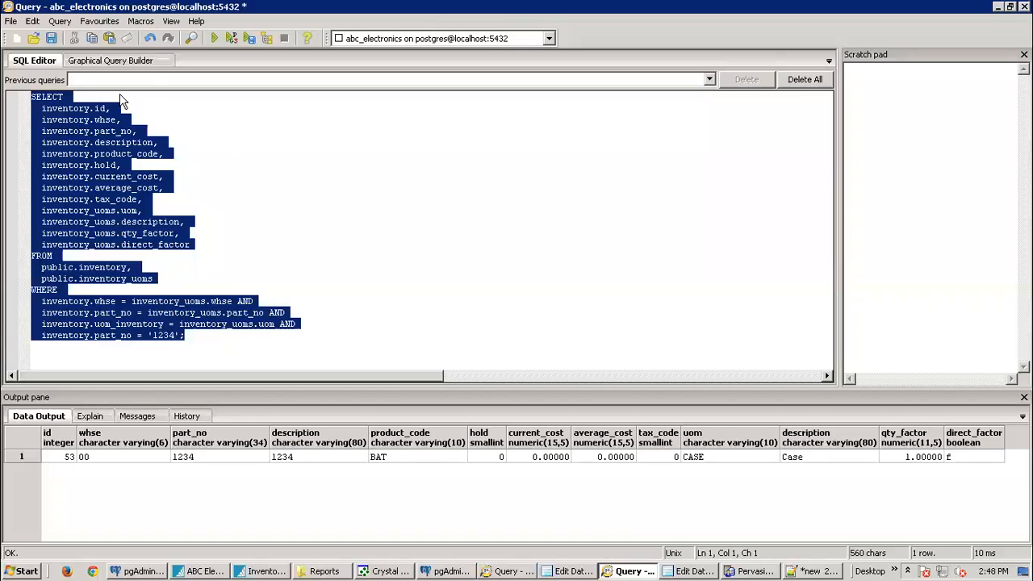
{"action": "left_click", "coordinate": [191, 343]}
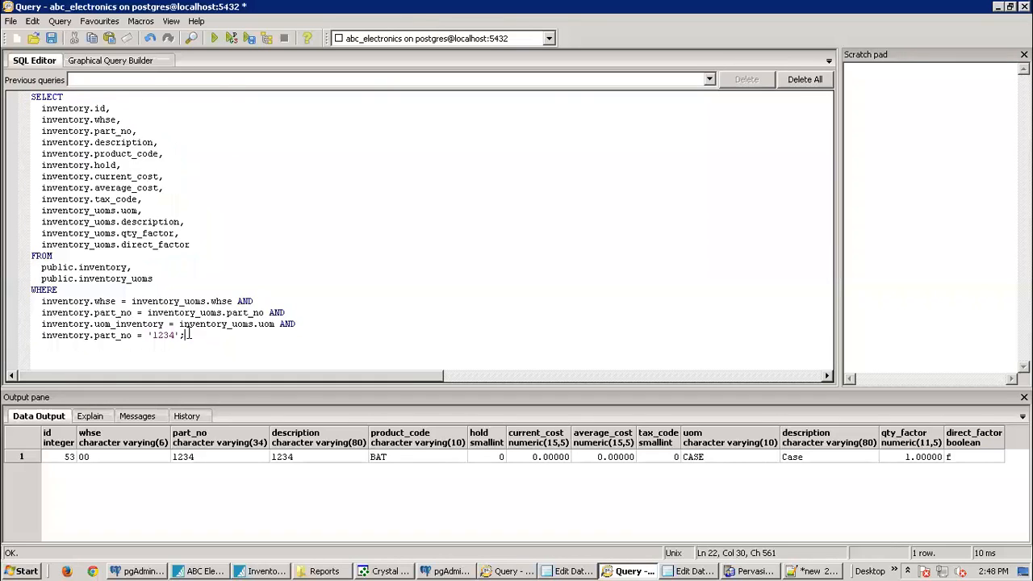
{"action": "left_click_drag", "start_coordinate": [201, 335], "coordinate": [32, 91]}
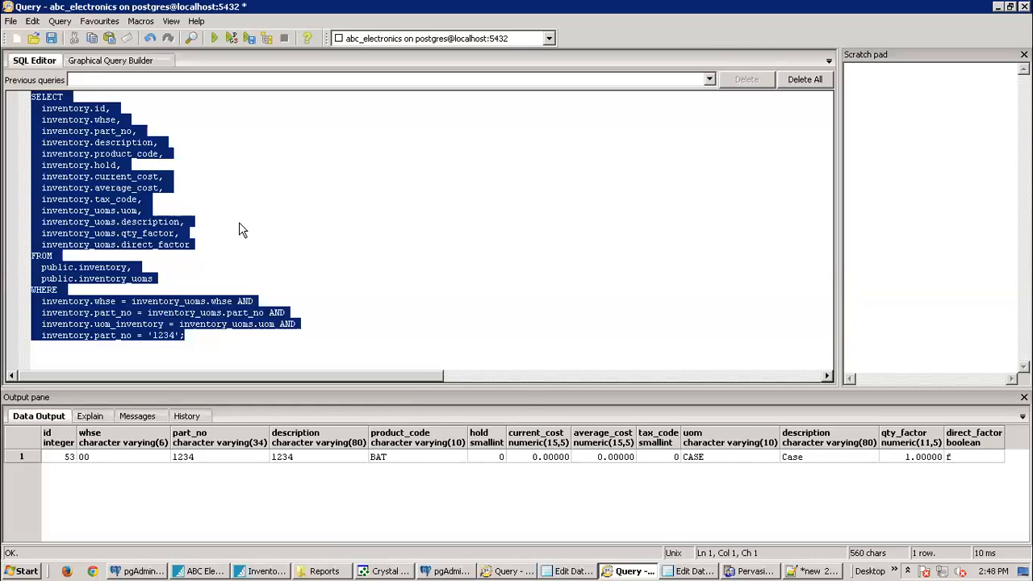
{"action": "left_click", "coordinate": [142, 190]}
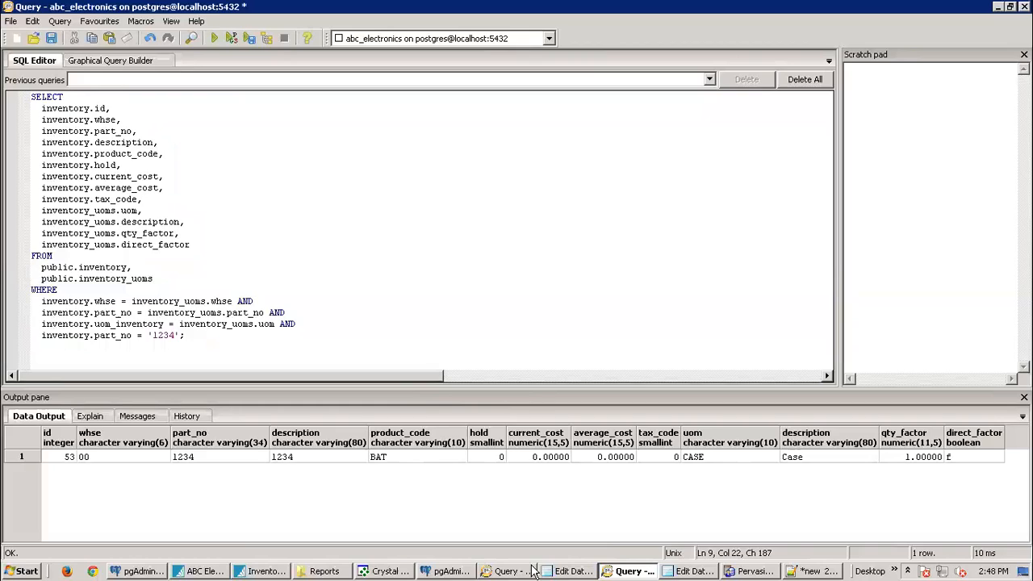
{"action": "left_click", "coordinate": [387, 571]}
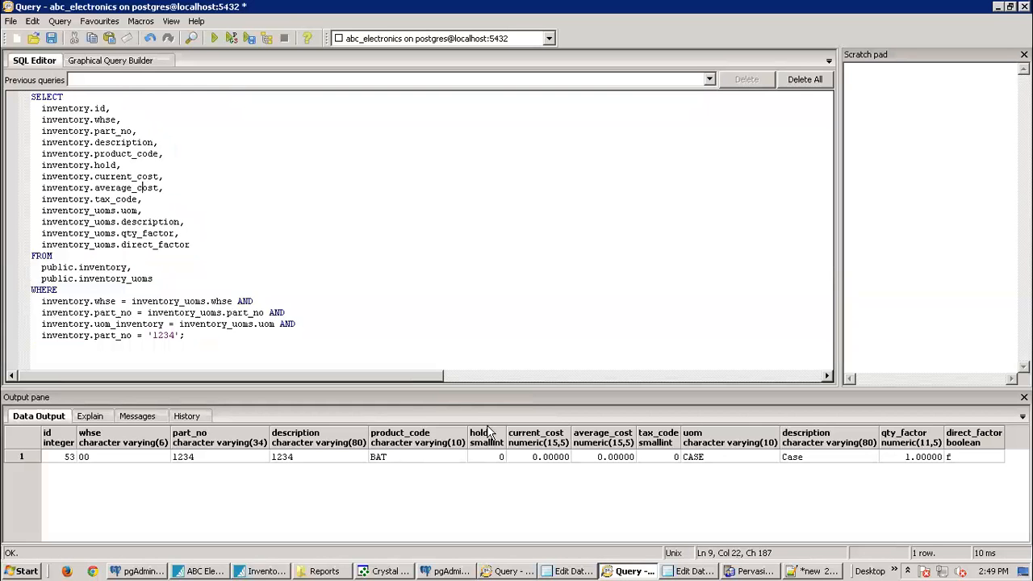
{"action": "left_click", "coordinate": [635, 571]}
{"action": "left_click_drag", "start_coordinate": [241, 341], "coordinate": [24, 66]}
{"action": "key", "text": "ctrl+c"}
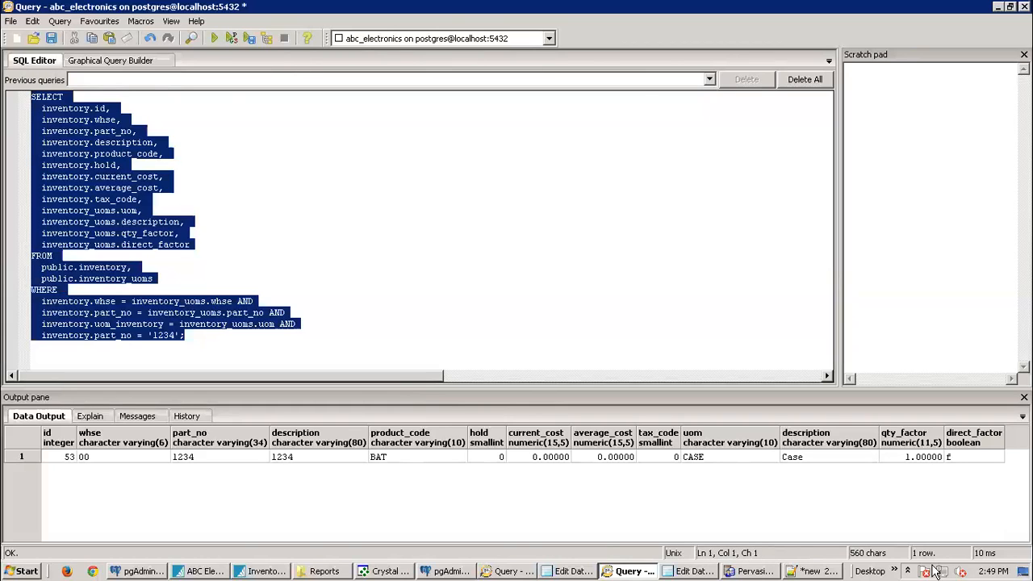
{"action": "left_click", "coordinate": [827, 571]}
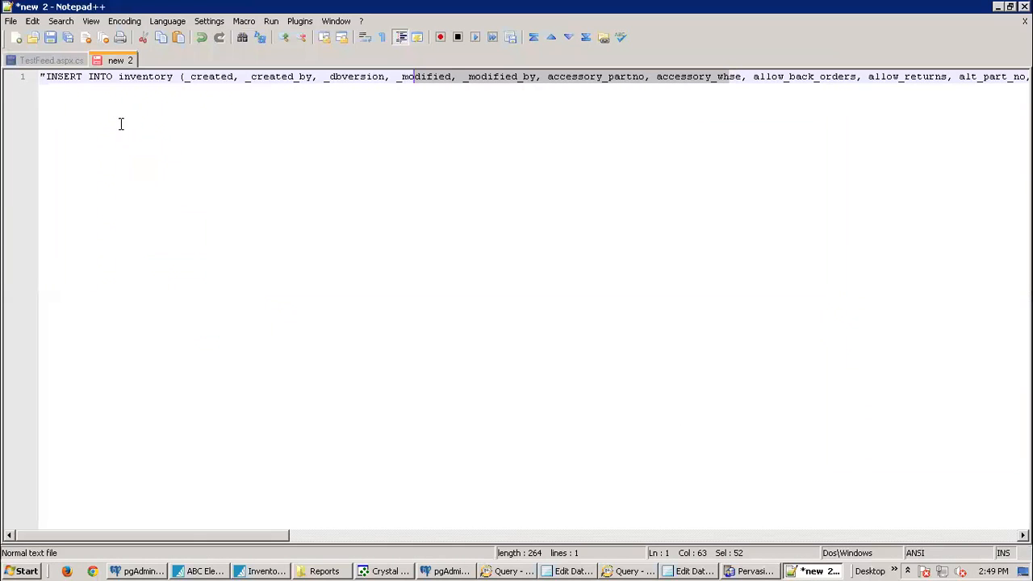
Step: Paste the inventory SQL query into a new Notepad++ document with SQL syntax highlighting
{"action": "left_click", "coordinate": [16, 37]}
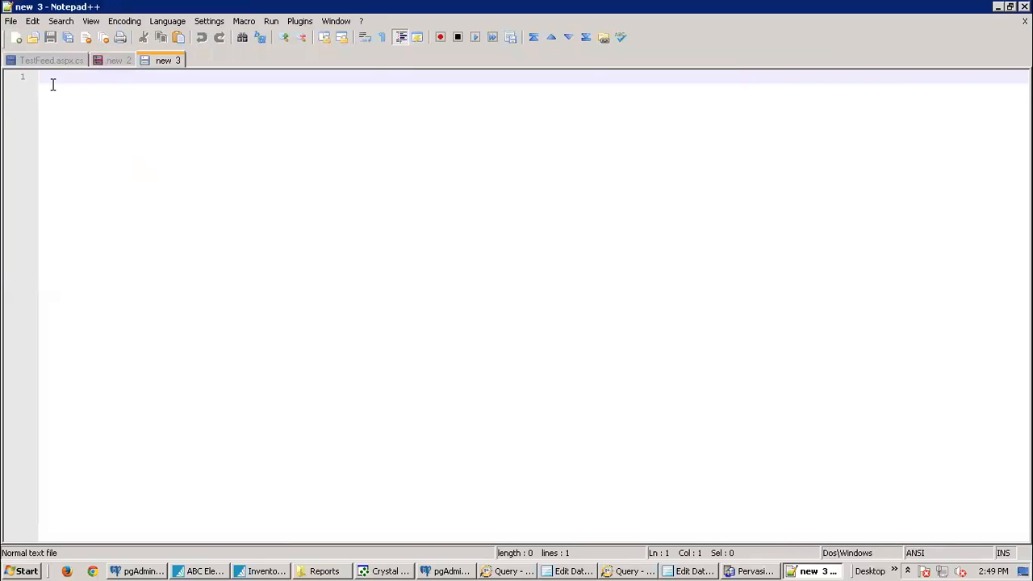
{"action": "key", "text": "ctrl+v"}
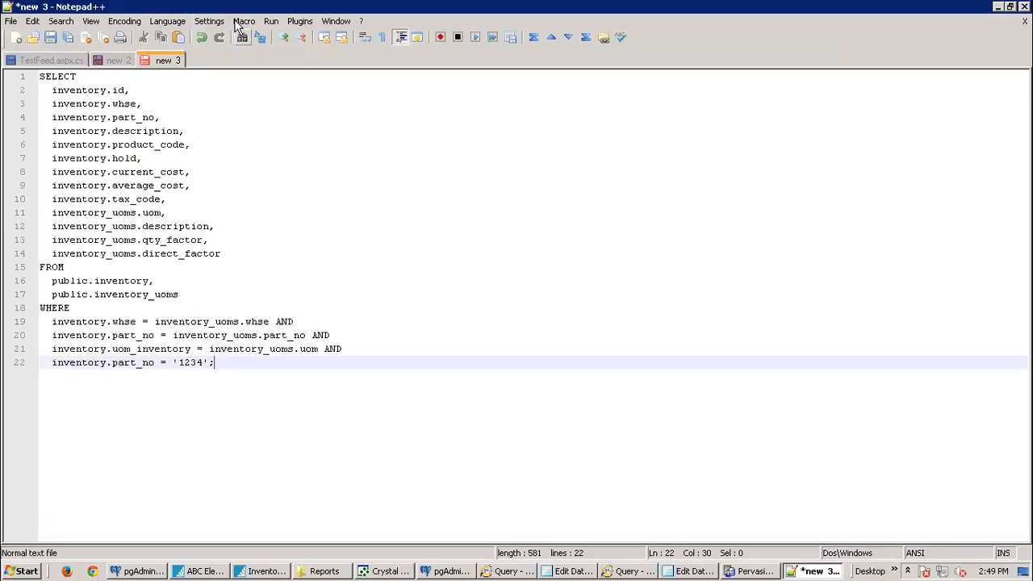
{"action": "left_click", "coordinate": [168, 21]}
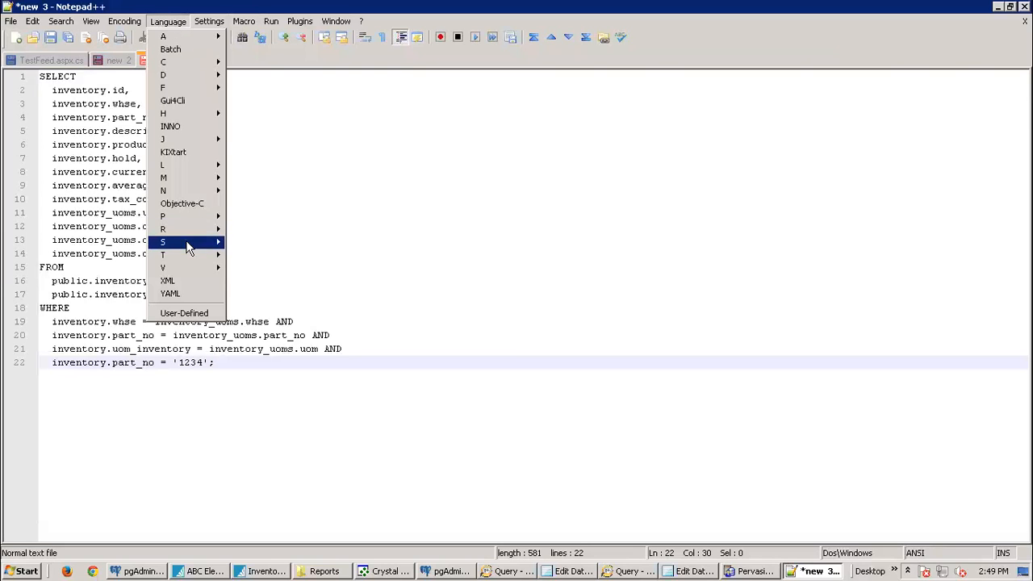
{"action": "mouse_move", "coordinate": [187, 248]}
{"action": "left_click", "coordinate": [258, 283]}
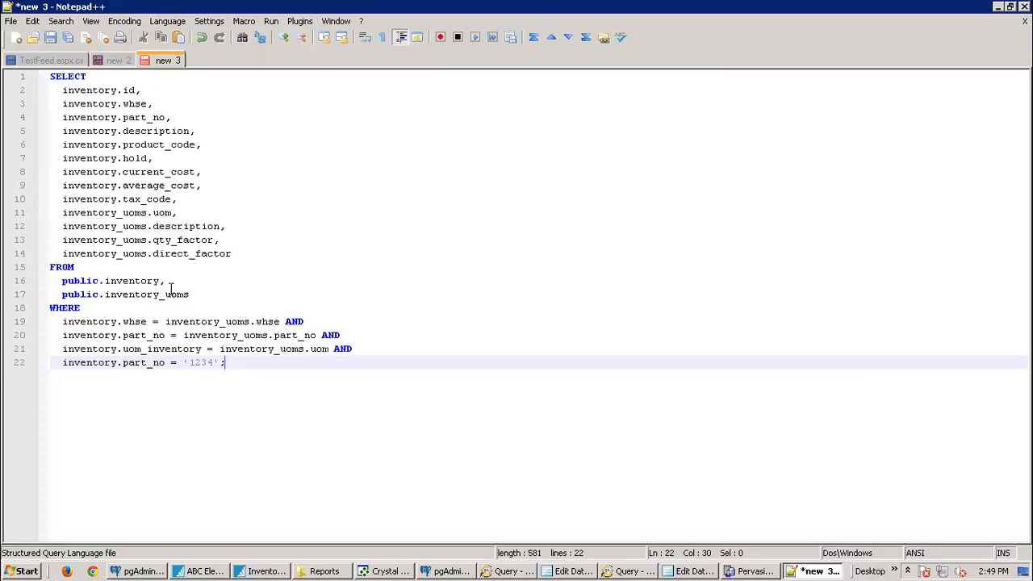
Step: Try bracketing inventory.current_cost on line 8, remove the brackets, and return to Crystal Reports
{"action": "left_click", "coordinate": [207, 169]}
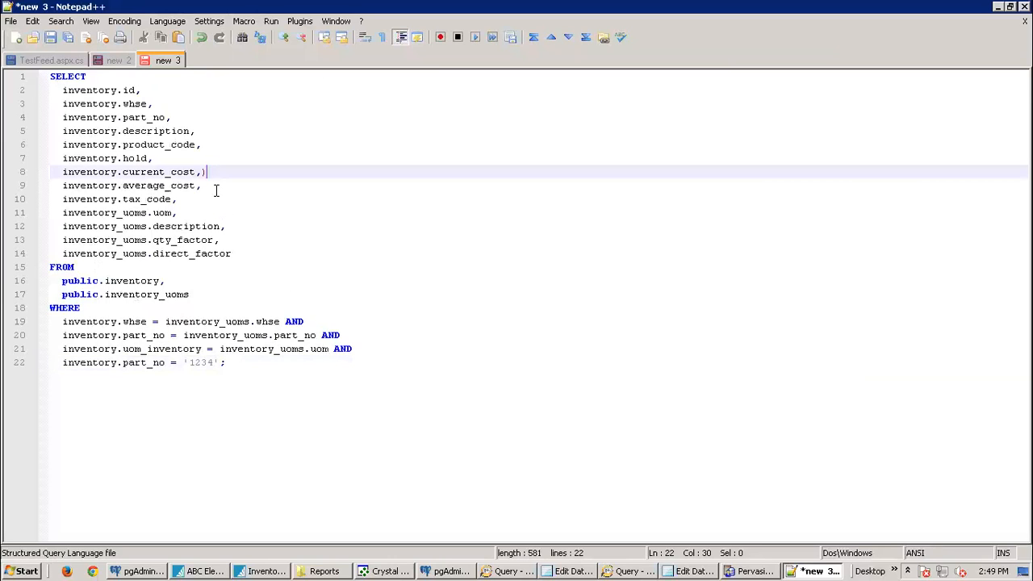
{"action": "left_click", "coordinate": [60, 172]}
{"action": "type", "text": "("}
{"action": "left_click", "coordinate": [219, 172]}
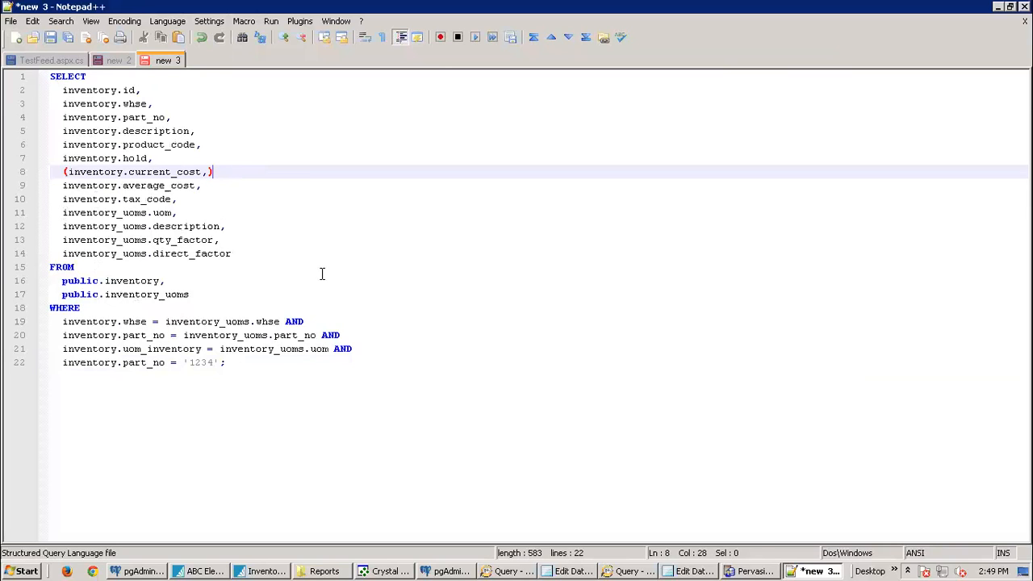
{"action": "key", "text": "Home"}
{"action": "key", "text": "Delete"}
{"action": "key", "text": "End"}
{"action": "key", "text": "BackSpace"}
{"action": "key", "text": "BackSpace"}
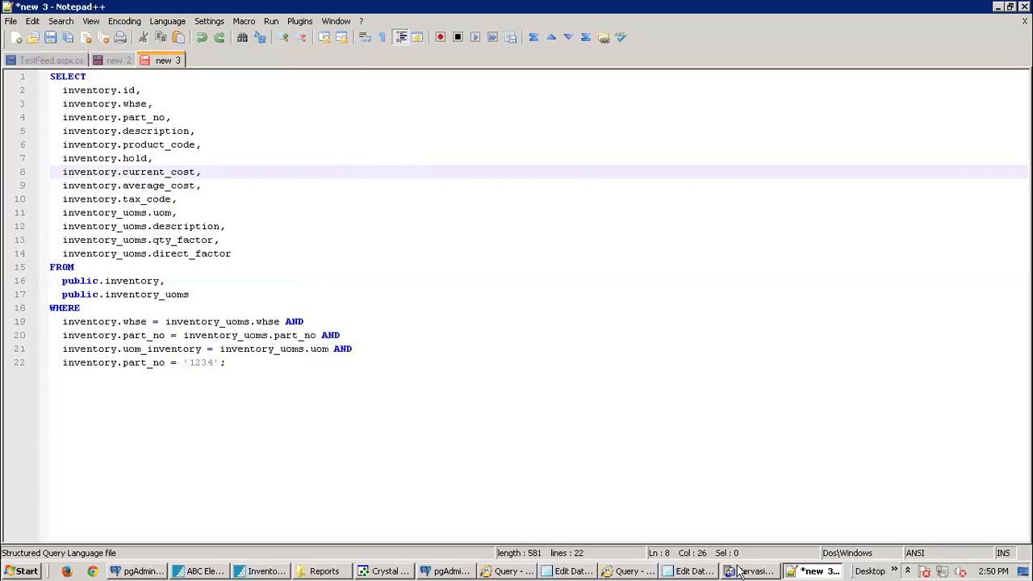
{"action": "mouse_move", "coordinate": [751, 572]}
{"action": "left_click", "coordinate": [388, 572]}
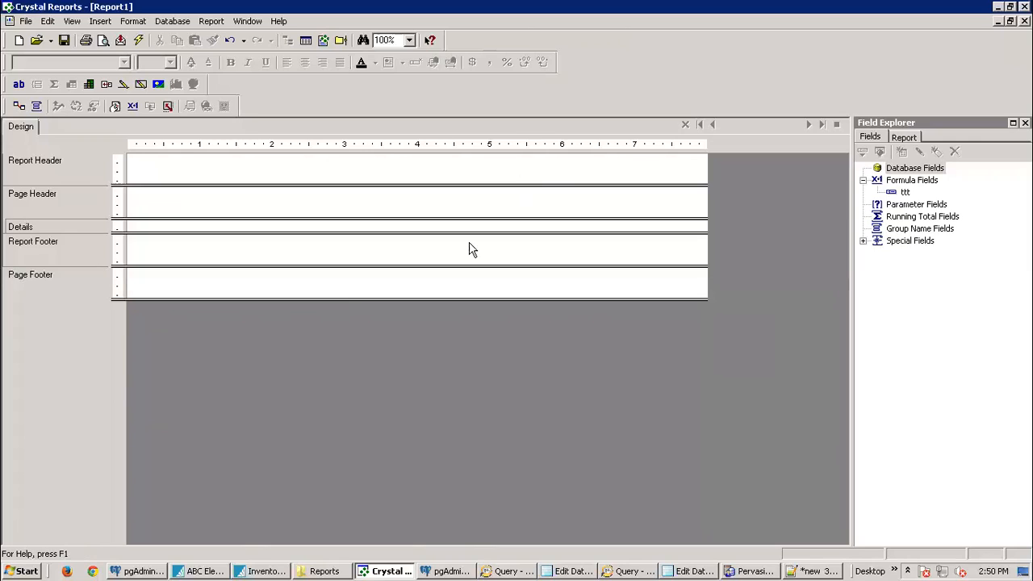
Step: Minimize the Remote Desktop session to reveal the 'Creating SQL Commands' YouTube tutorial
{"action": "mouse_move", "coordinate": [401, 2]}
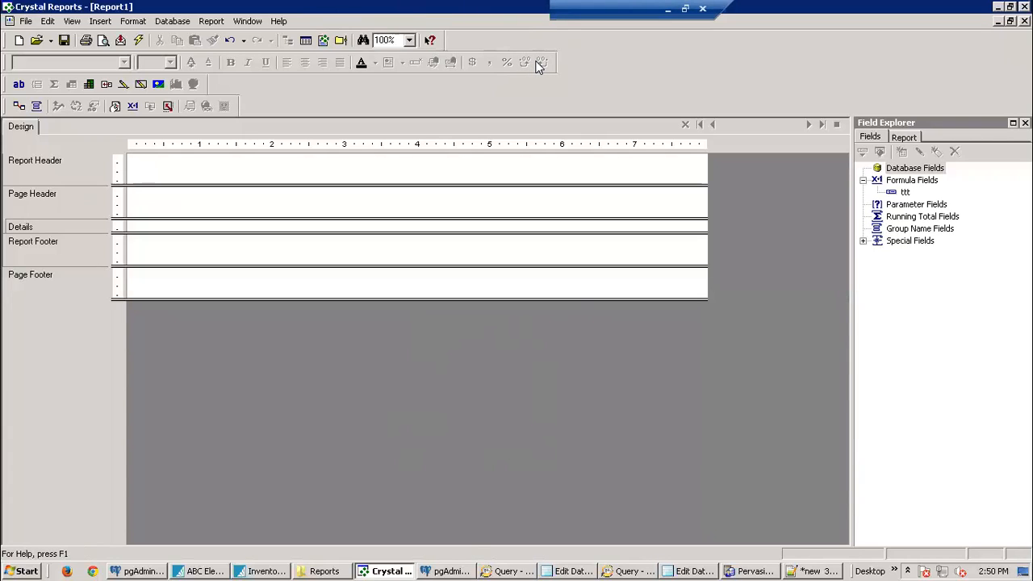
{"action": "key", "text": "super"}
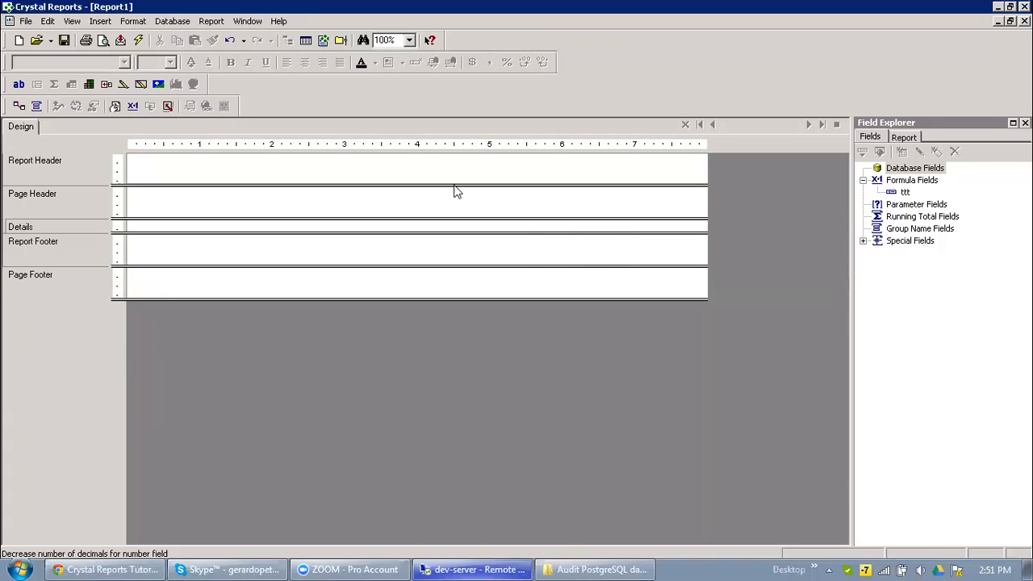
{"action": "mouse_move", "coordinate": [362, 6]}
{"action": "mouse_move", "coordinate": [567, 4]}
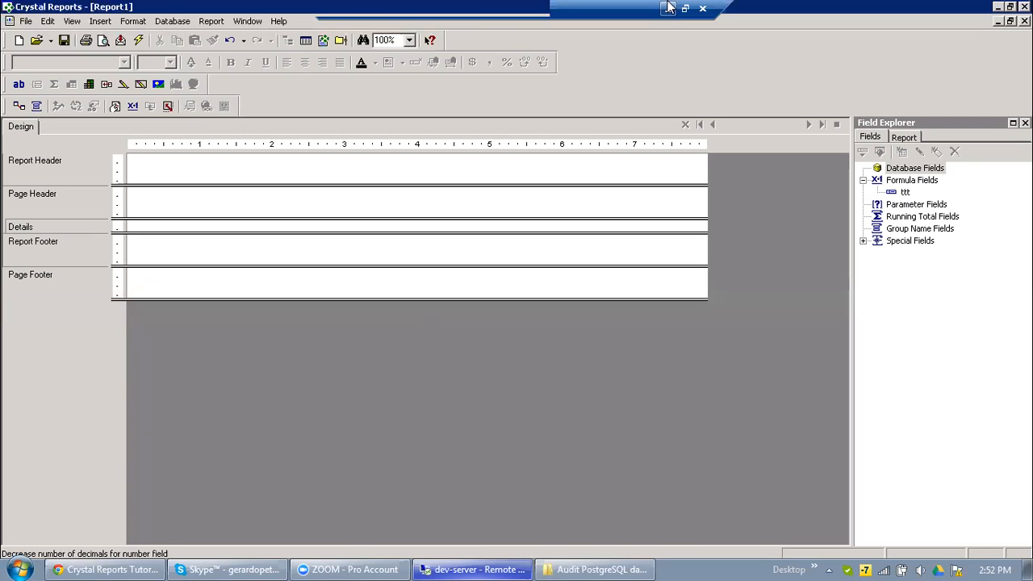
{"action": "left_click", "coordinate": [668, 7]}
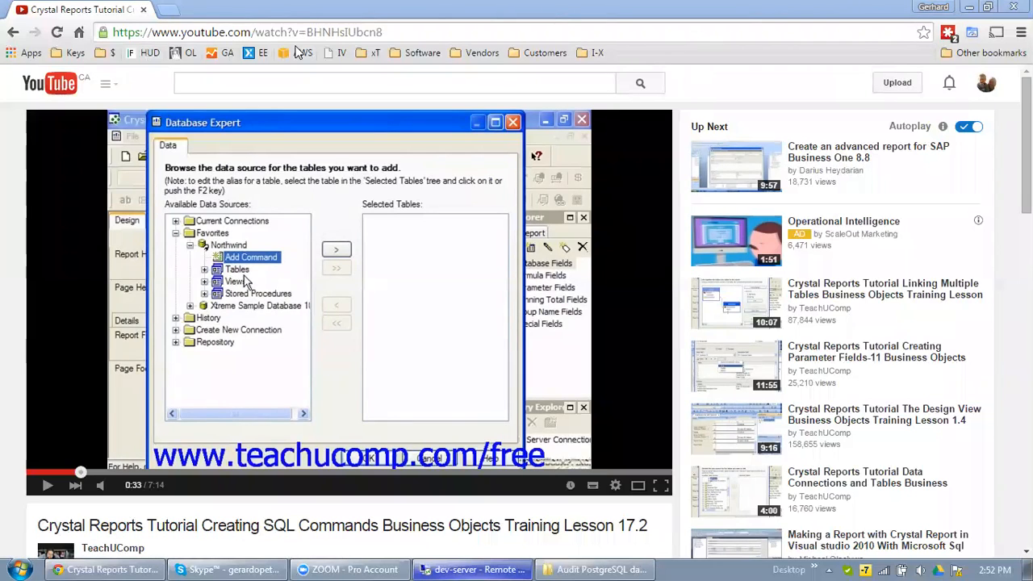
Step: Go from the YouTube home page through Subscriptions to the Spire Systems channel's Videos tab
{"action": "left_click", "coordinate": [69, 89]}
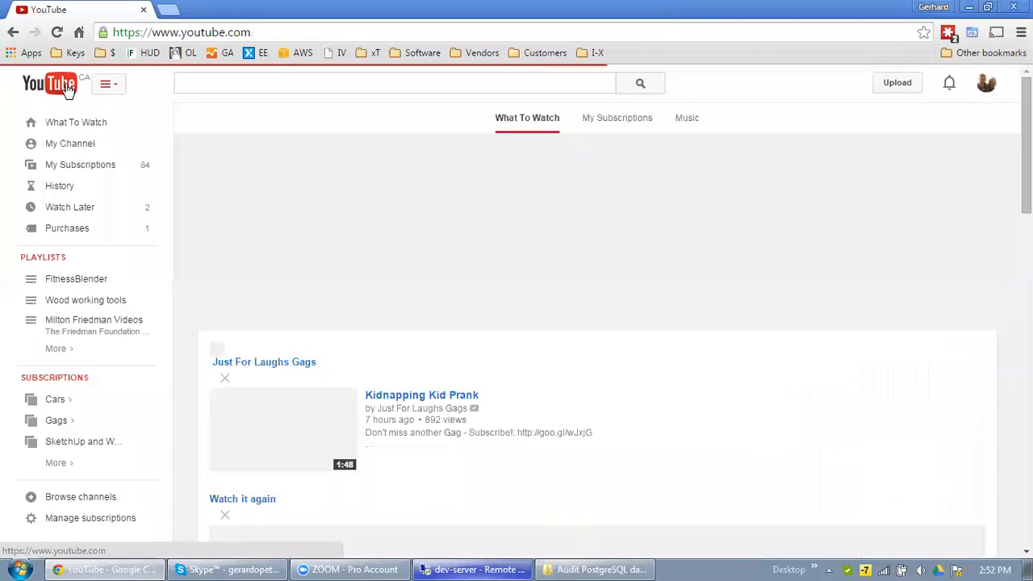
{"action": "scroll", "coordinate": [300, 292], "scroll_direction": "down", "scroll_amount": 4}
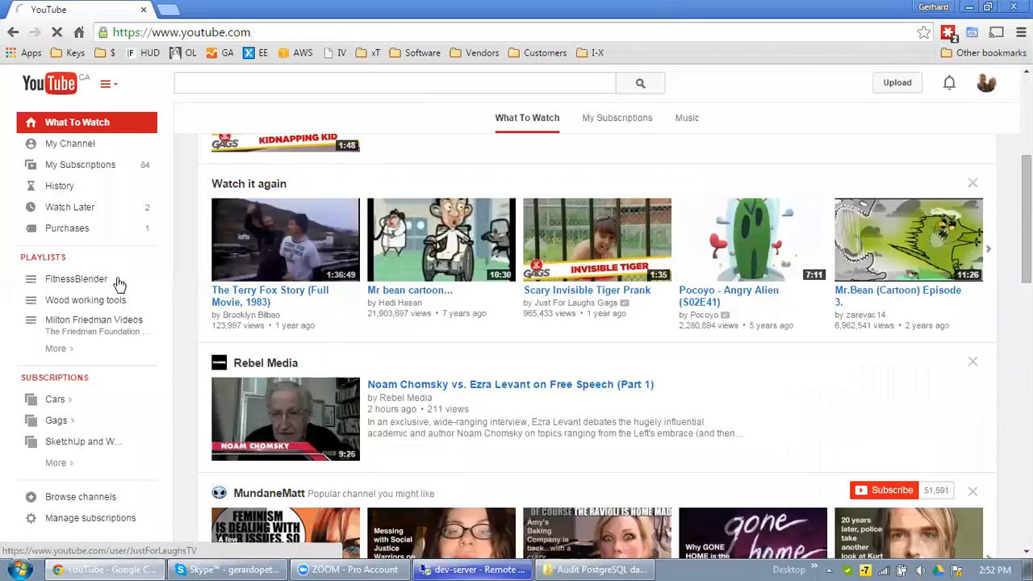
{"action": "mouse_move", "coordinate": [65, 463]}
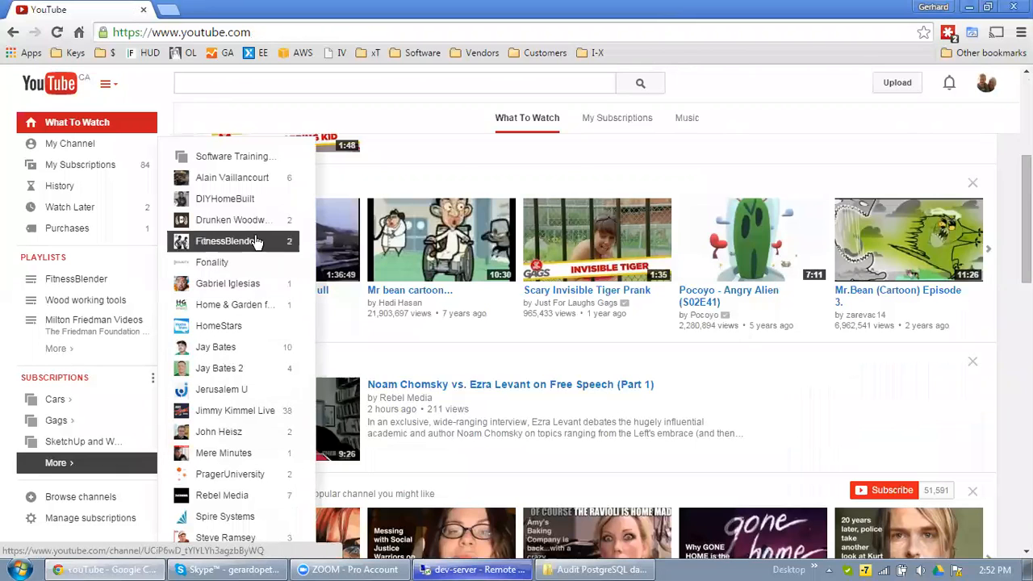
{"action": "left_click", "coordinate": [223, 523]}
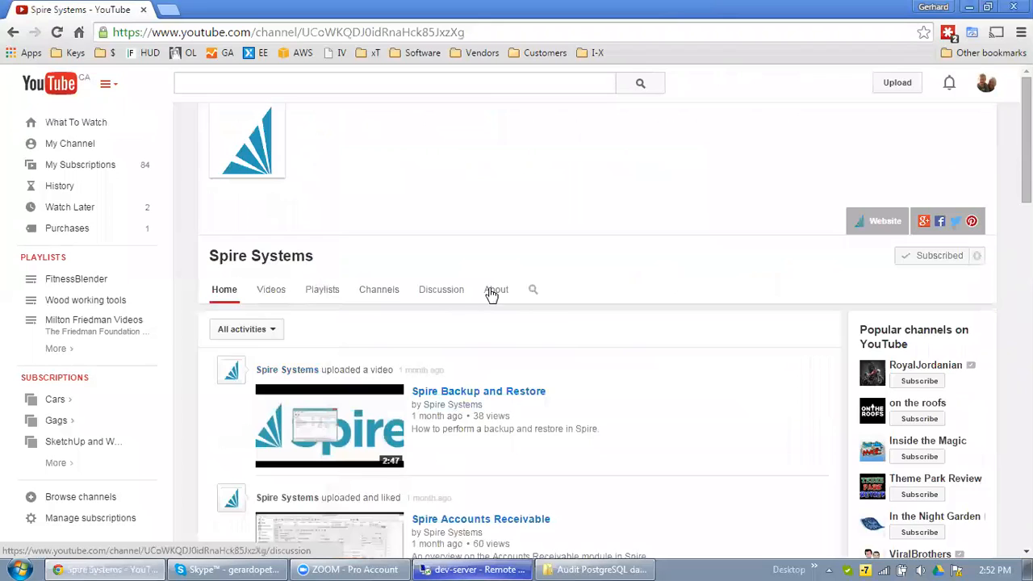
{"action": "scroll", "coordinate": [598, 439], "scroll_direction": "down", "scroll_amount": 2}
{"action": "scroll", "coordinate": [436, 316], "scroll_direction": "up", "scroll_amount": 2}
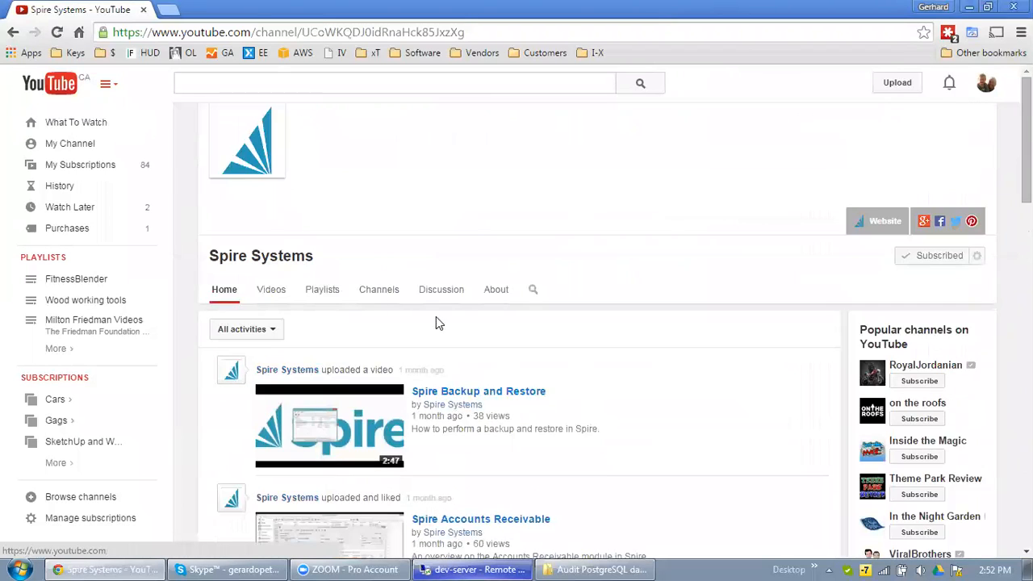
{"action": "left_click", "coordinate": [269, 289]}
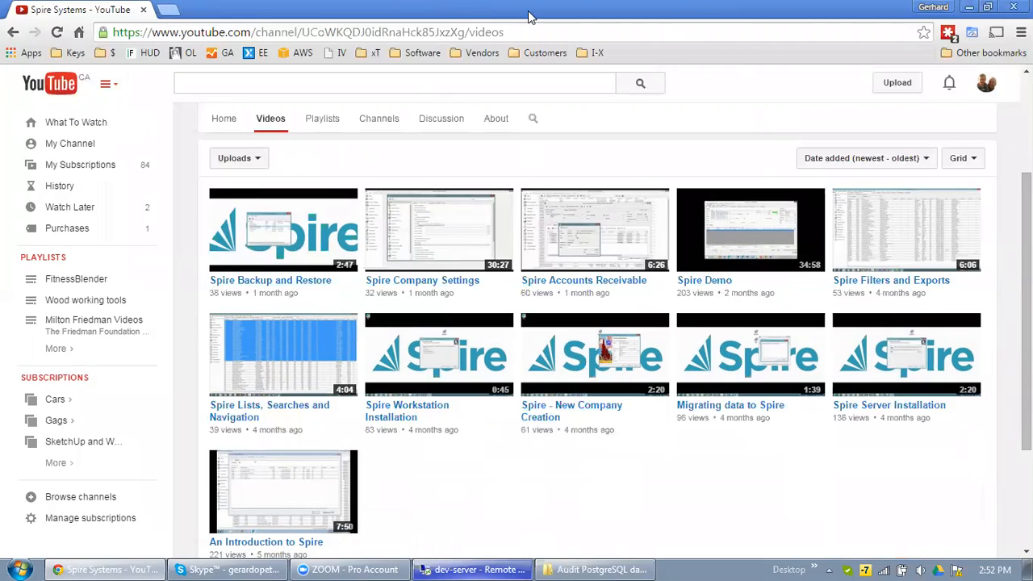
Step: Open the Spire FreshDesk bookmark to reach the support.spiresystems.com login page
{"action": "left_click", "coordinate": [546, 41]}
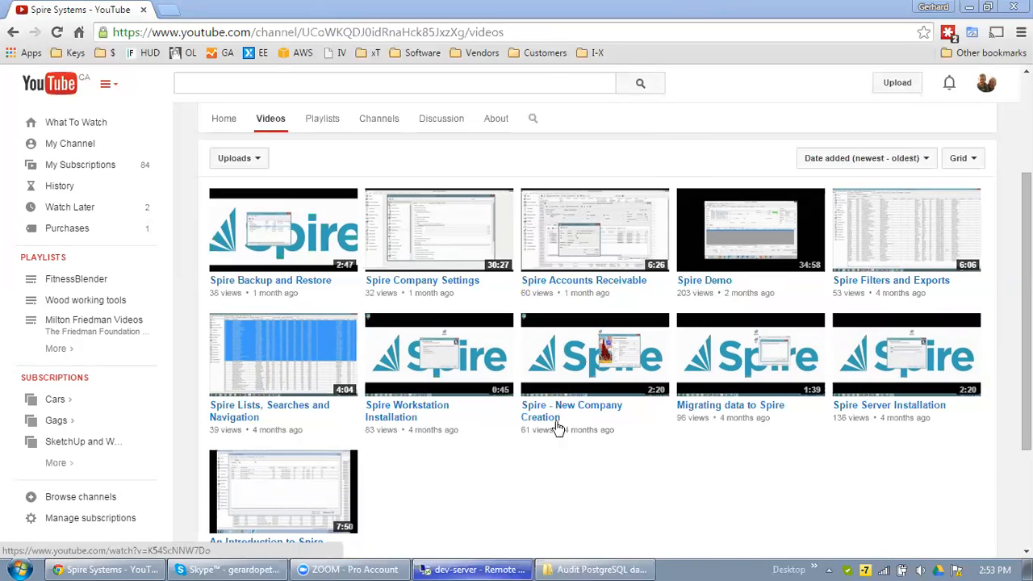
{"action": "left_click", "coordinate": [477, 487]}
{"action": "scroll", "coordinate": [477, 487], "scroll_direction": "down", "scroll_amount": 1}
{"action": "scroll", "coordinate": [464, 449], "scroll_direction": "up", "scroll_amount": 3}
{"action": "scroll", "coordinate": [464, 458], "scroll_direction": "up", "scroll_amount": 1}
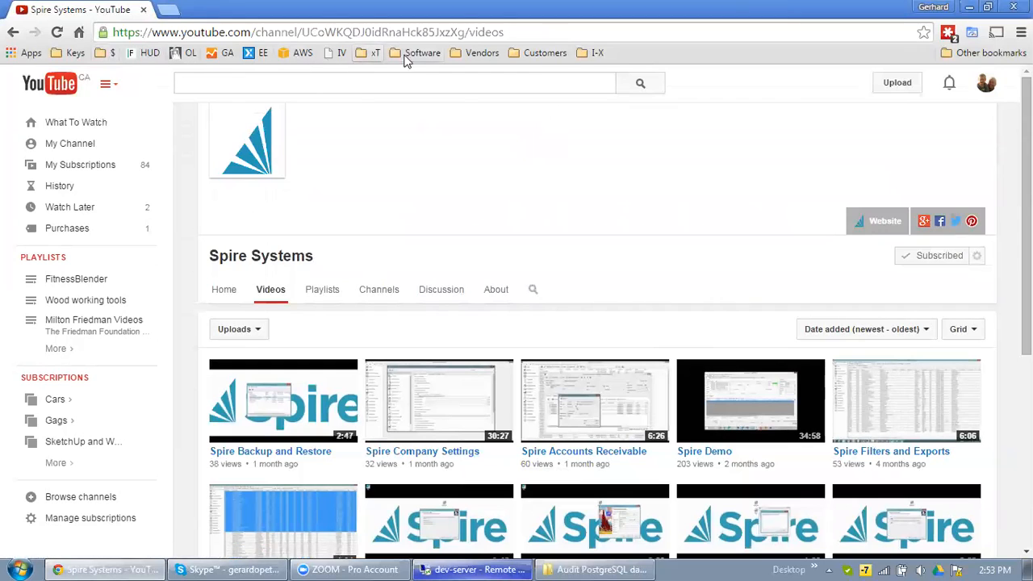
{"action": "left_click", "coordinate": [478, 53]}
{"action": "mouse_move", "coordinate": [510, 95]}
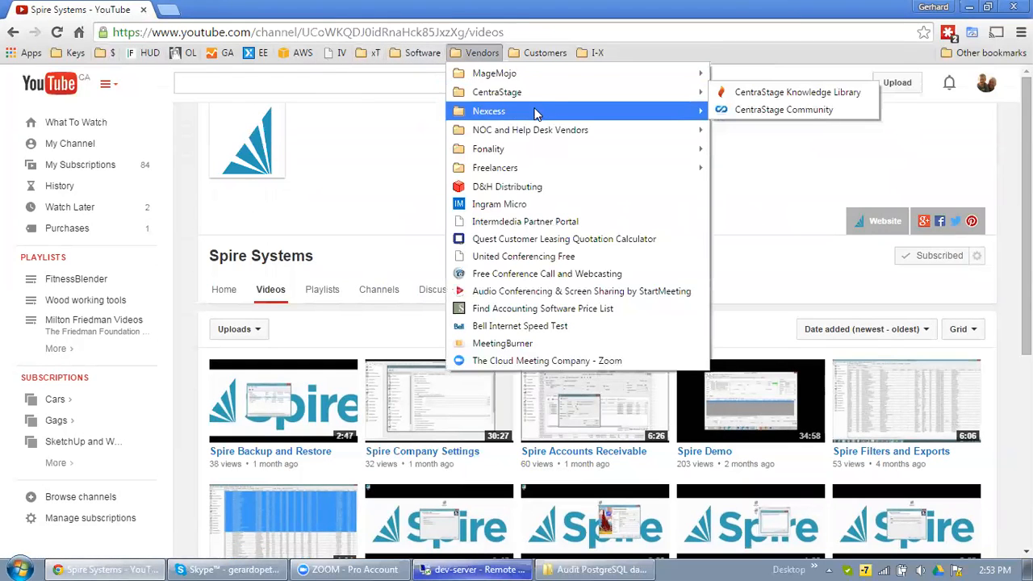
{"action": "mouse_move", "coordinate": [423, 53]}
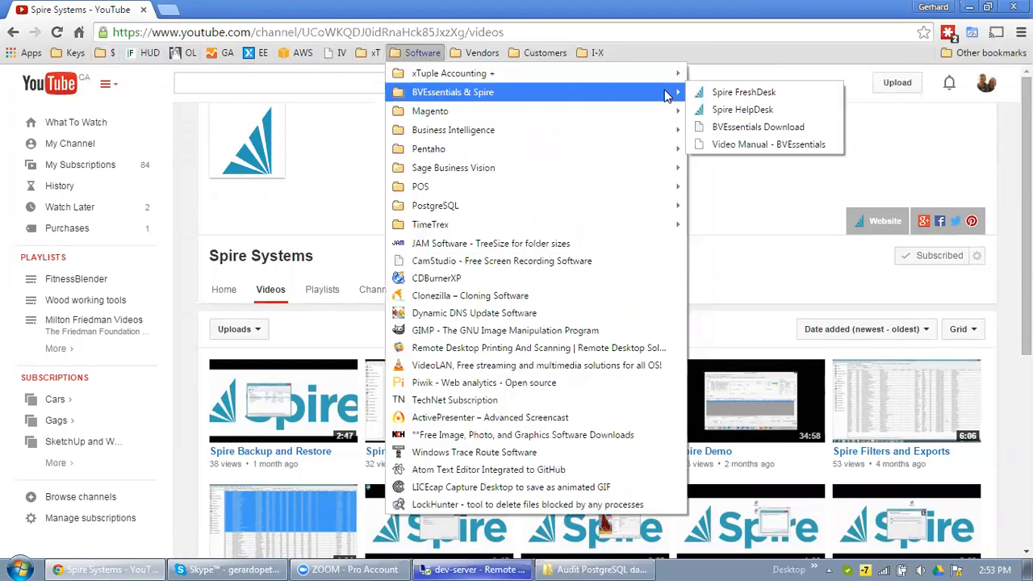
{"action": "left_click", "coordinate": [744, 92]}
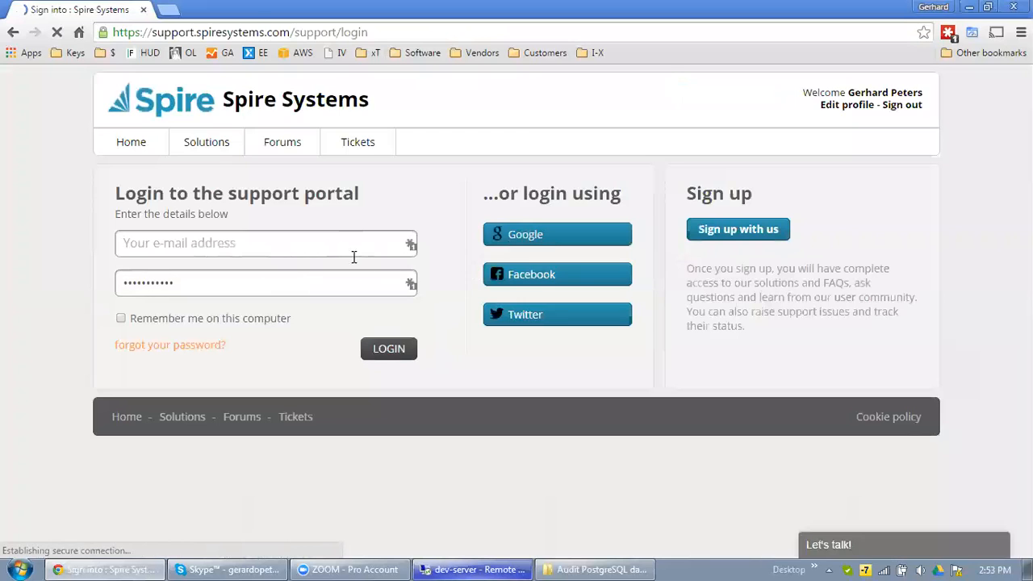
Step: Sign in to the support portal and filter the ticket list to All Tickets
{"action": "left_click", "coordinate": [389, 355]}
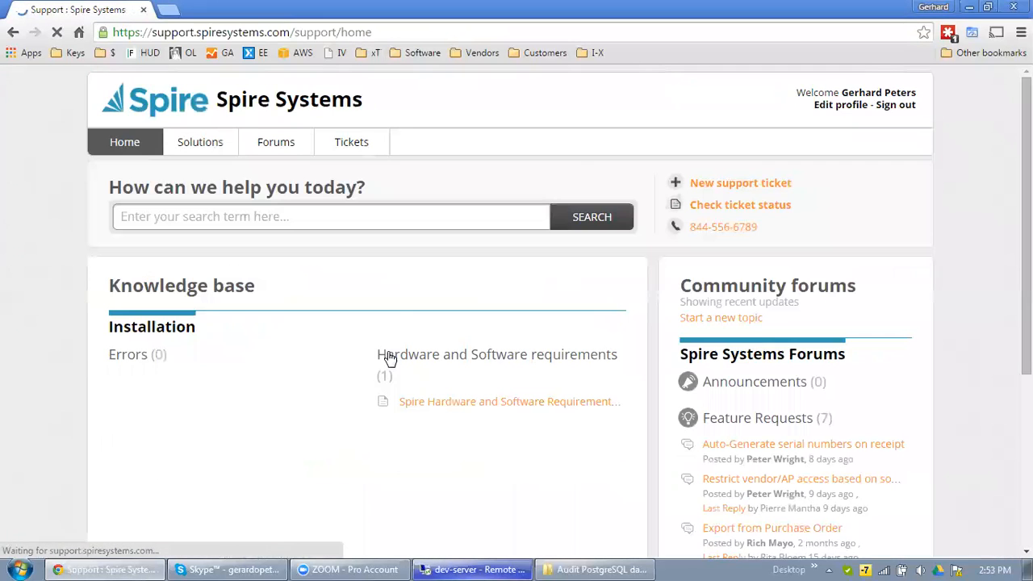
{"action": "left_click", "coordinate": [746, 203]}
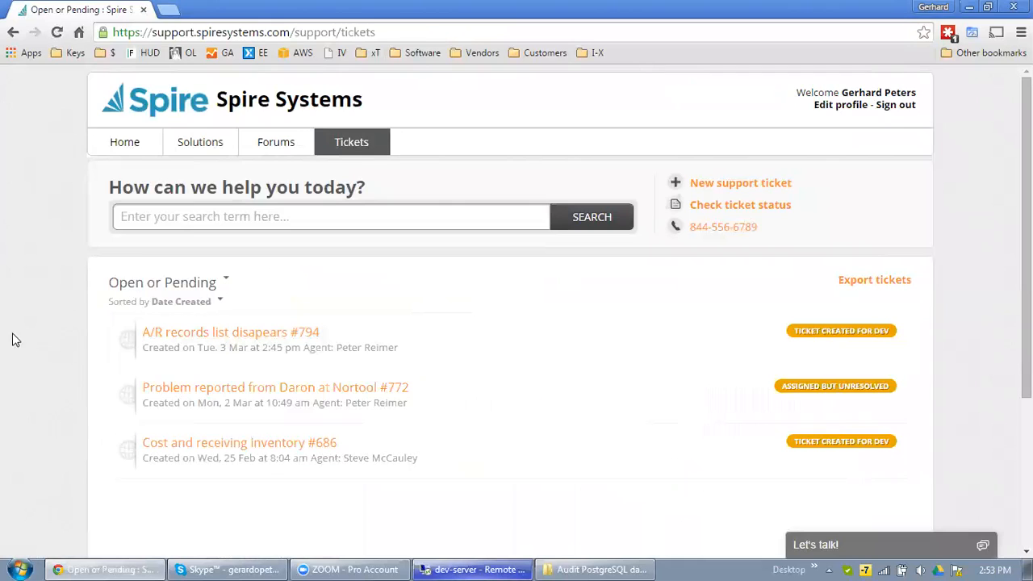
{"action": "scroll", "coordinate": [24, 363], "scroll_direction": "down", "scroll_amount": 2}
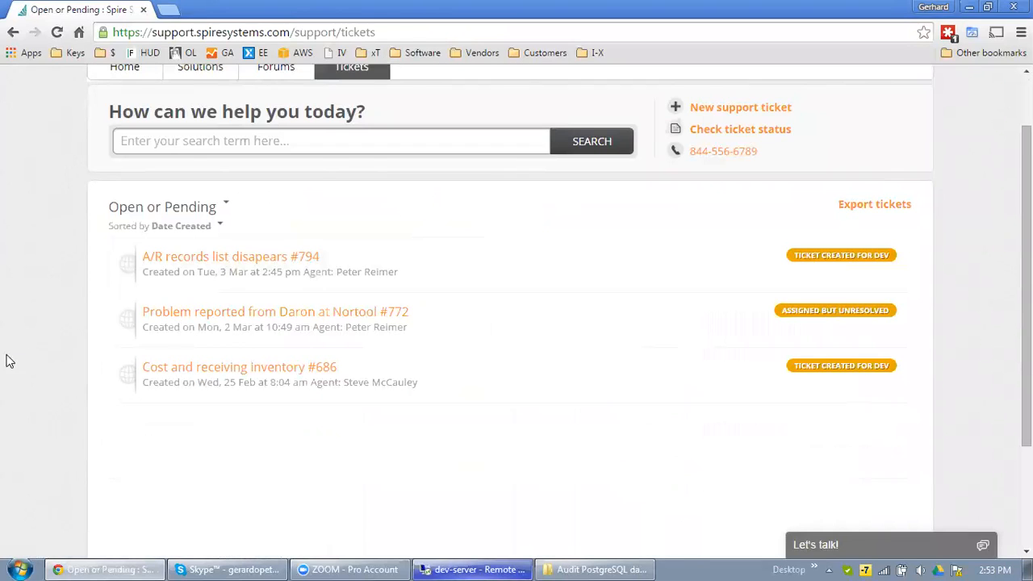
{"action": "left_click", "coordinate": [198, 209]}
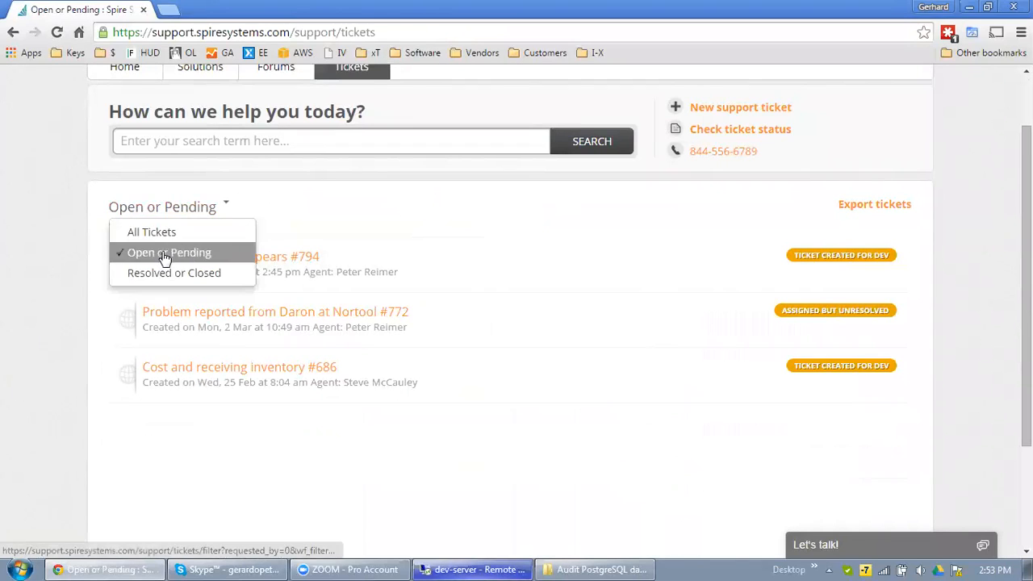
{"action": "left_click", "coordinate": [17, 255]}
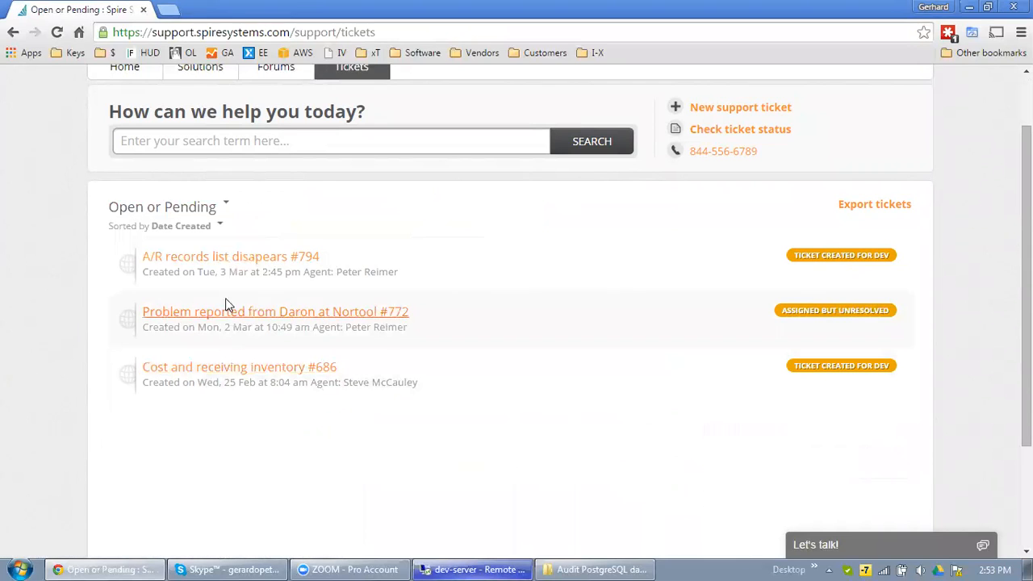
{"action": "left_click", "coordinate": [218, 208]}
{"action": "left_click", "coordinate": [180, 232]}
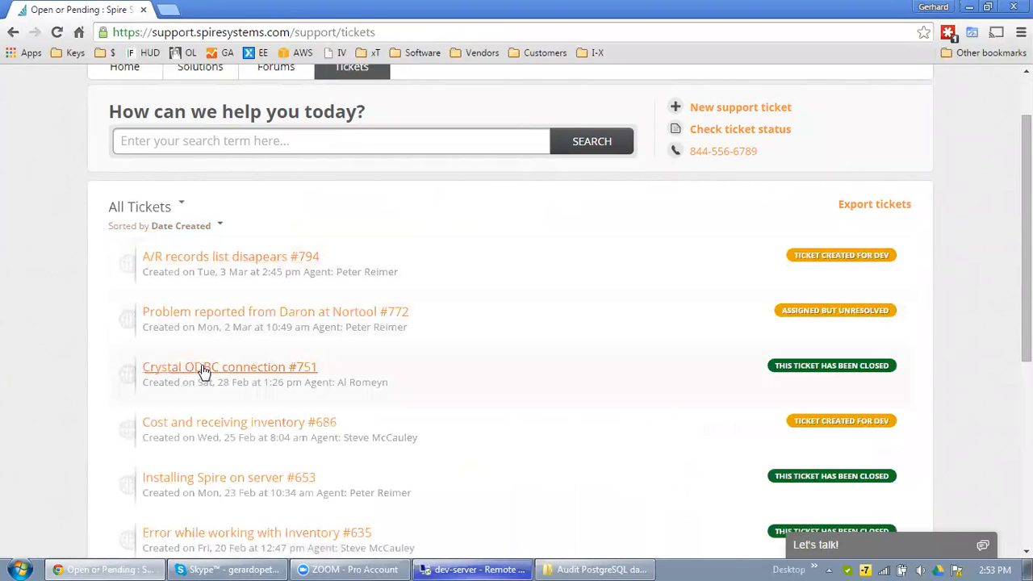
Step: Open ticket #751 'Crystal ODBC connection' and follow the YouTube link in its reply
{"action": "left_click", "coordinate": [227, 372]}
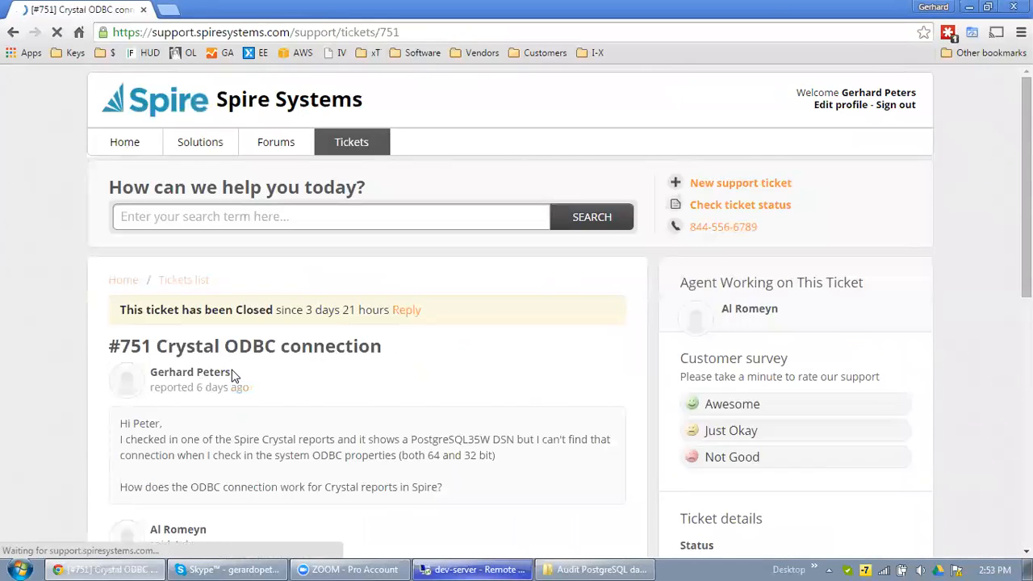
{"action": "scroll", "coordinate": [234, 376], "scroll_direction": "down", "scroll_amount": 3}
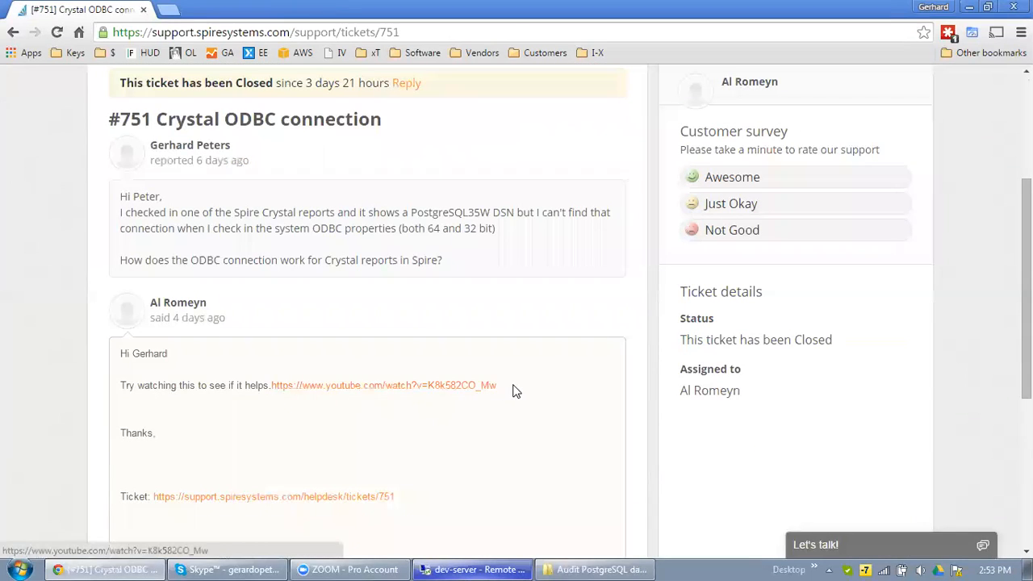
{"action": "left_click", "coordinate": [394, 387]}
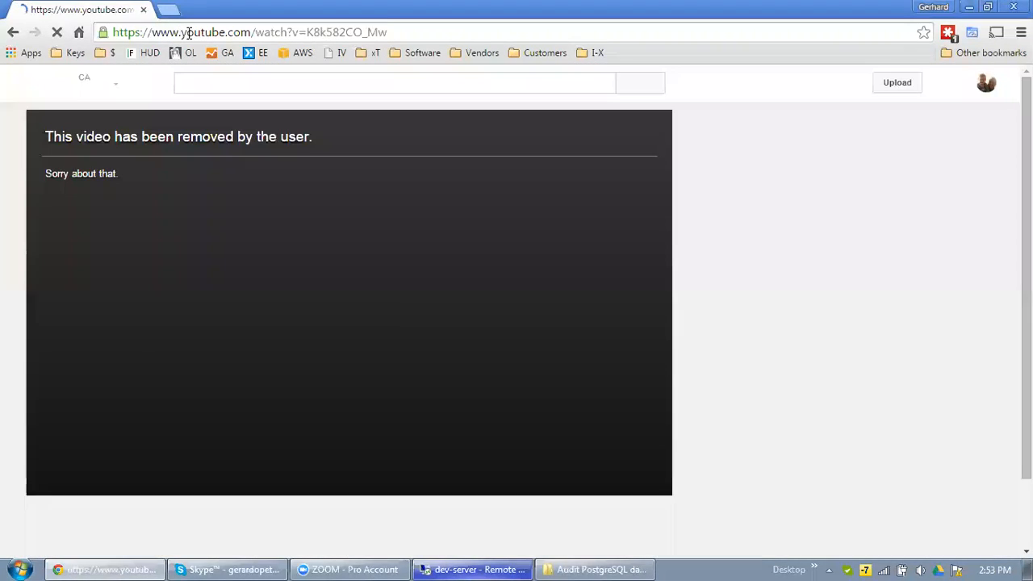
Step: Check the removed video's URL in the address bar, then switch back to the Crystal Reports remote session
{"action": "left_click", "coordinate": [189, 32]}
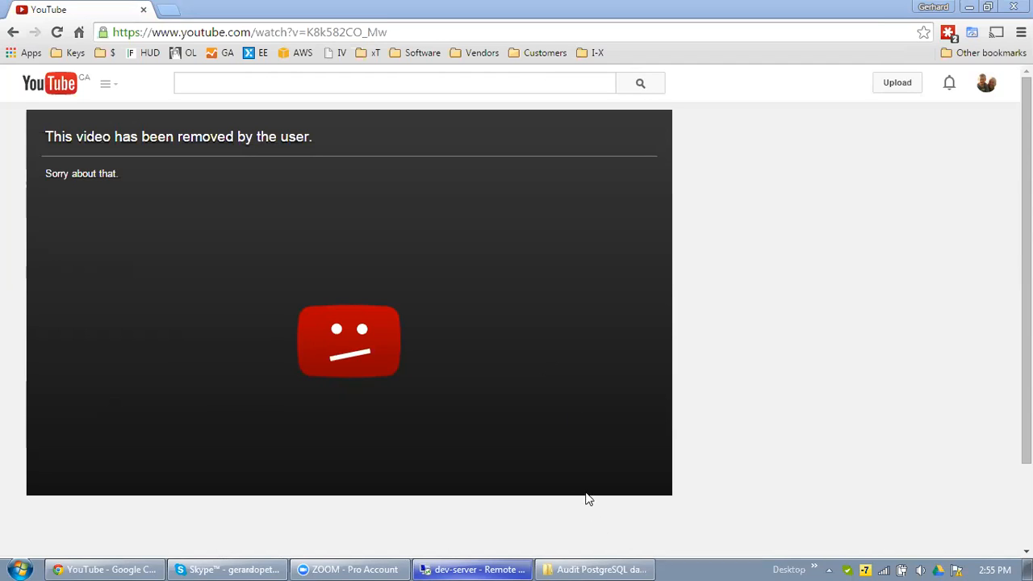
{"action": "left_click", "coordinate": [428, 563]}
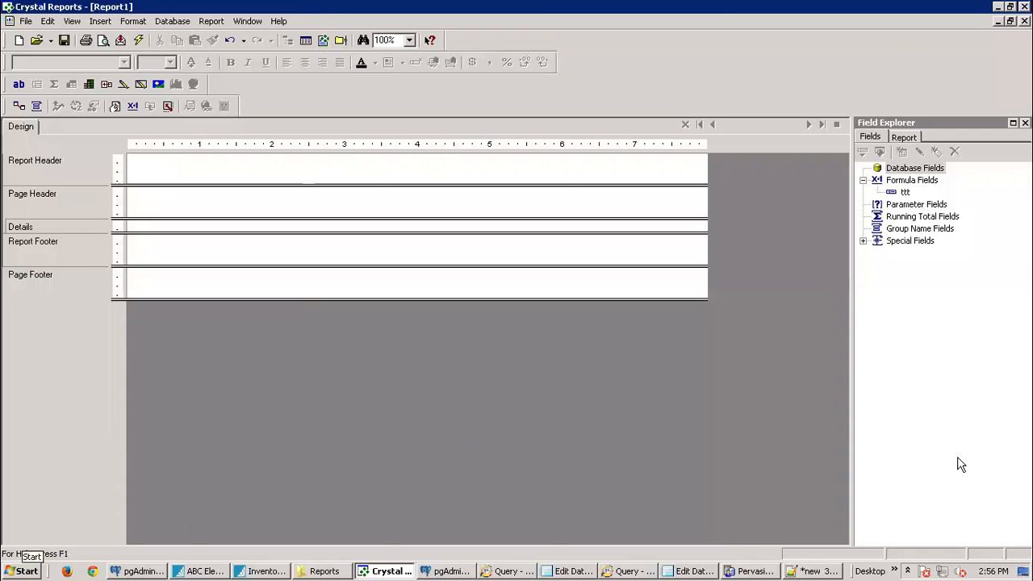
Step: Launch remote xTuple 4.2.1, sign in with the admin account, then minimise the Remote Desktop window
{"action": "left_click", "coordinate": [906, 571]}
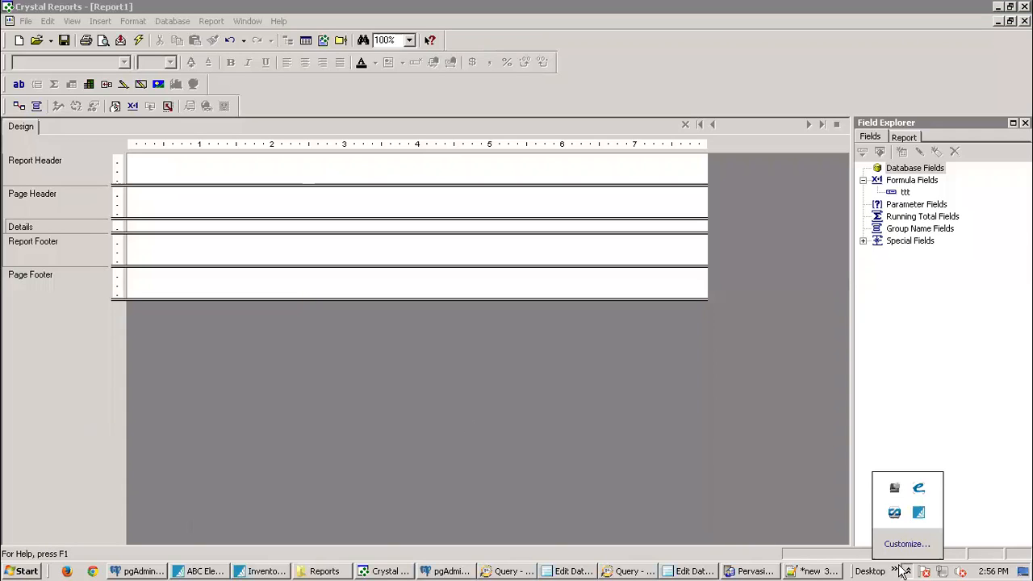
{"action": "left_click", "coordinate": [894, 571]}
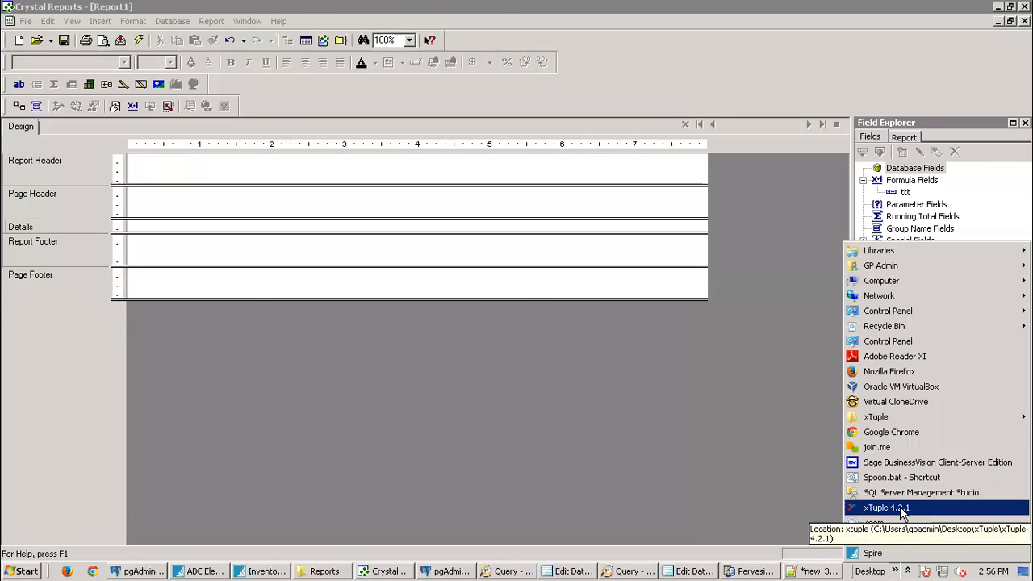
{"action": "left_click", "coordinate": [901, 509]}
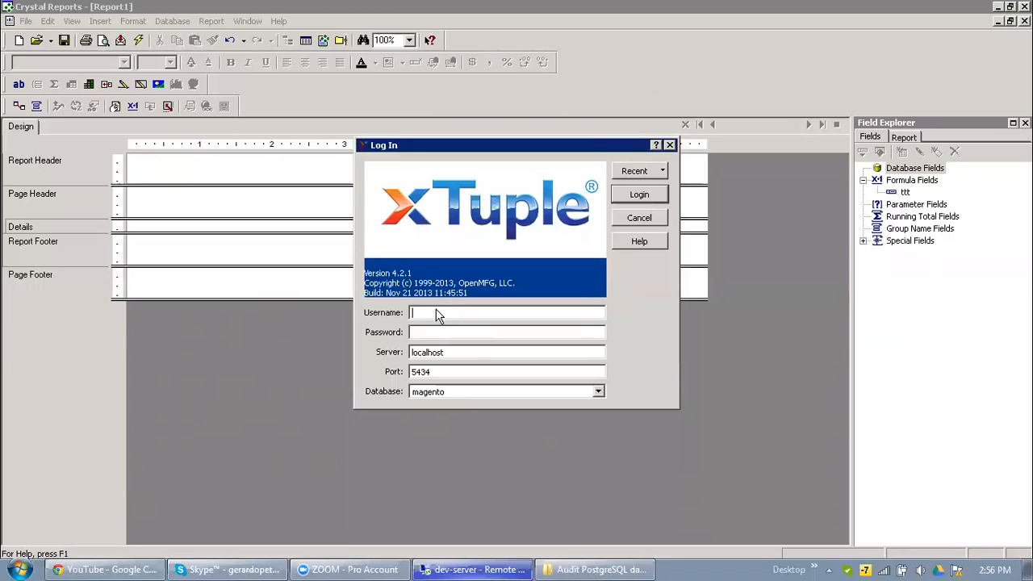
{"action": "type", "text": "admin"}
{"action": "key", "text": "Tab"}
{"action": "type", "text": "admin"}
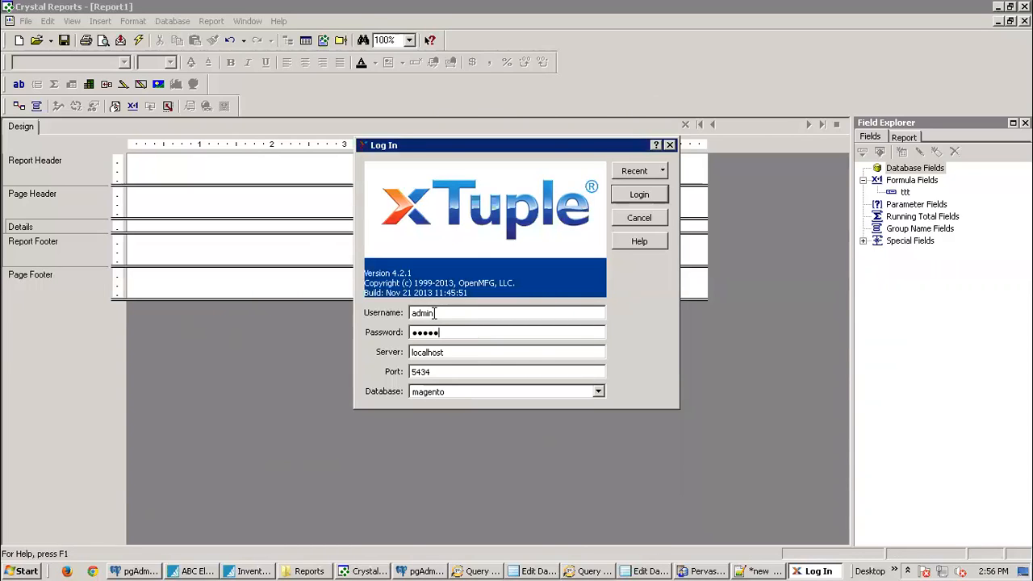
{"action": "key", "text": "Return"}
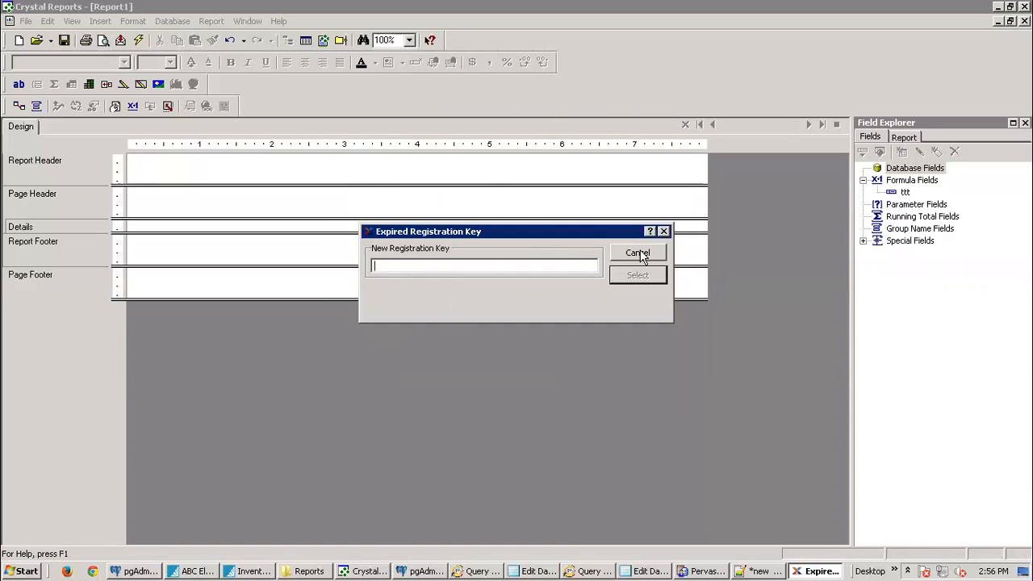
{"action": "mouse_move", "coordinate": [575, 7]}
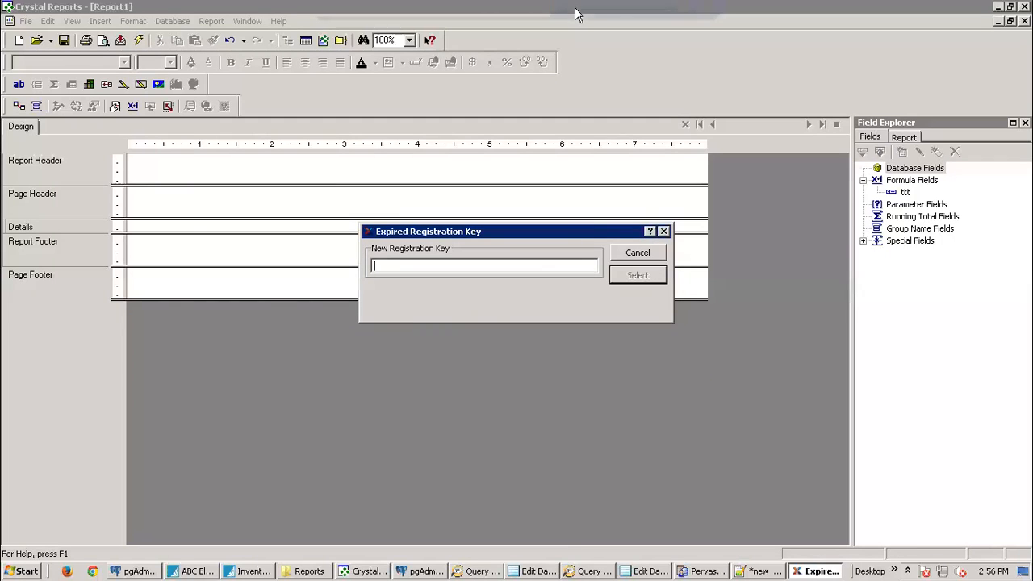
{"action": "left_click", "coordinate": [671, 6]}
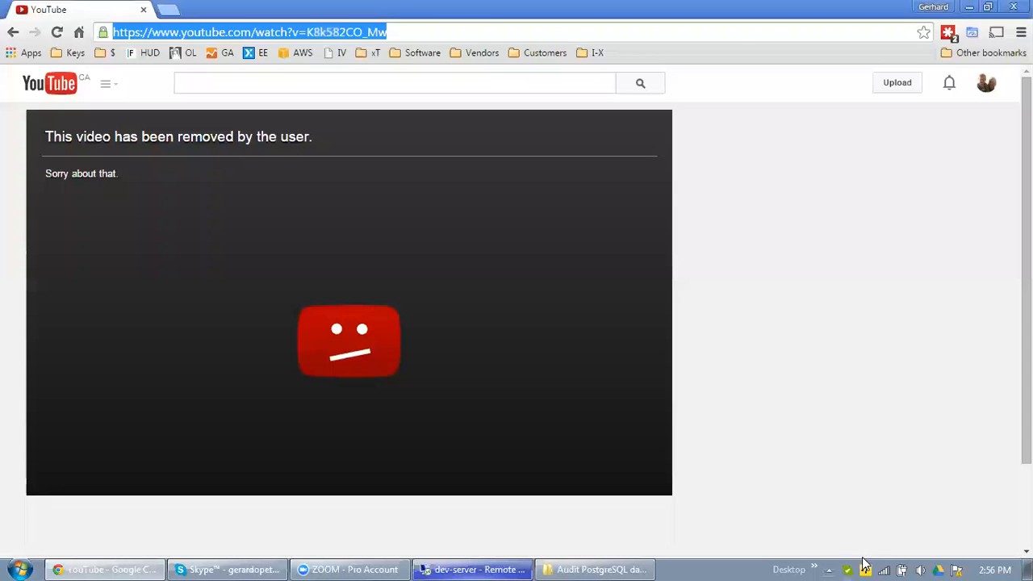
Step: Launch local xTuple 4.8.1, sign in to iversa with the user's credentials, and accept the licence-limit warning
{"action": "left_click", "coordinate": [815, 569]}
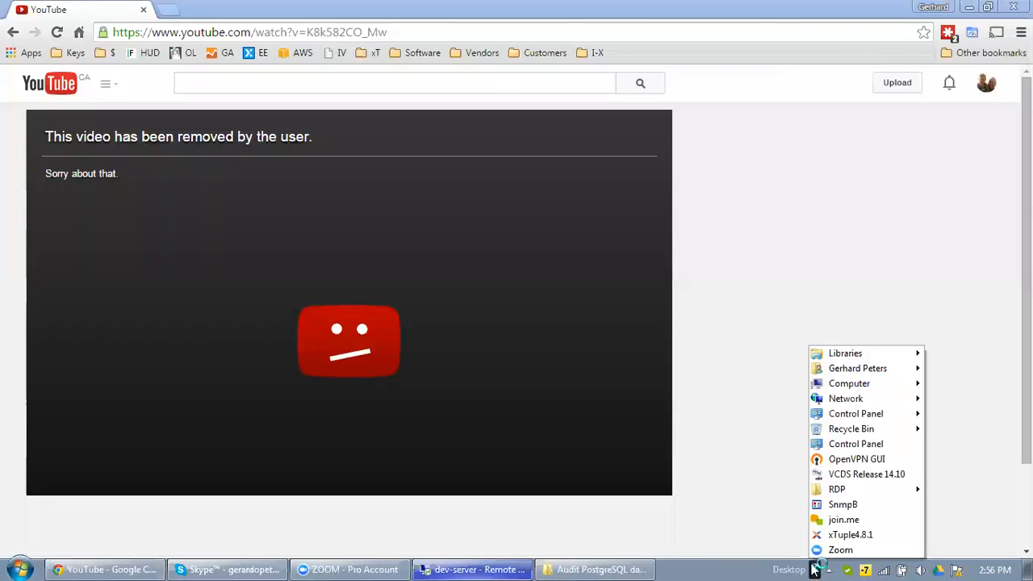
{"action": "left_click", "coordinate": [850, 536]}
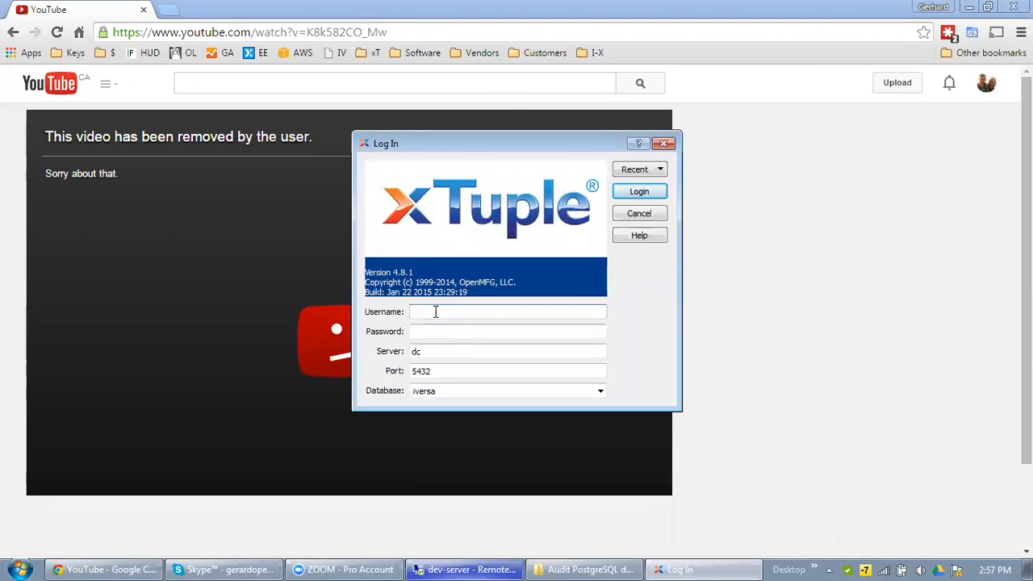
{"action": "type", "text": "gerhard"}
{"action": "key", "text": "Tab"}
{"action": "type", "text": "*****"}
{"action": "key", "text": "Return"}
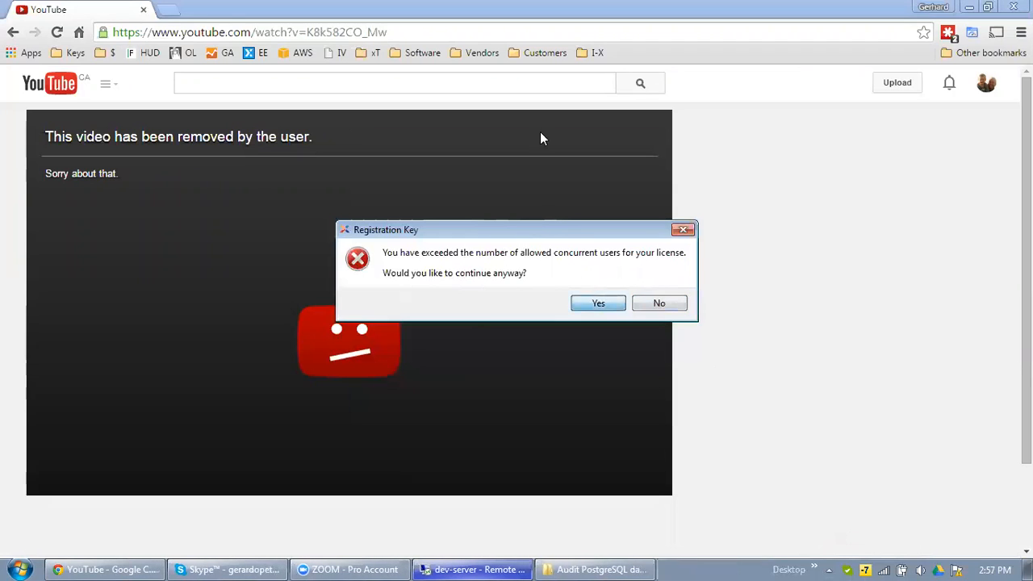
{"action": "left_click", "coordinate": [598, 303]}
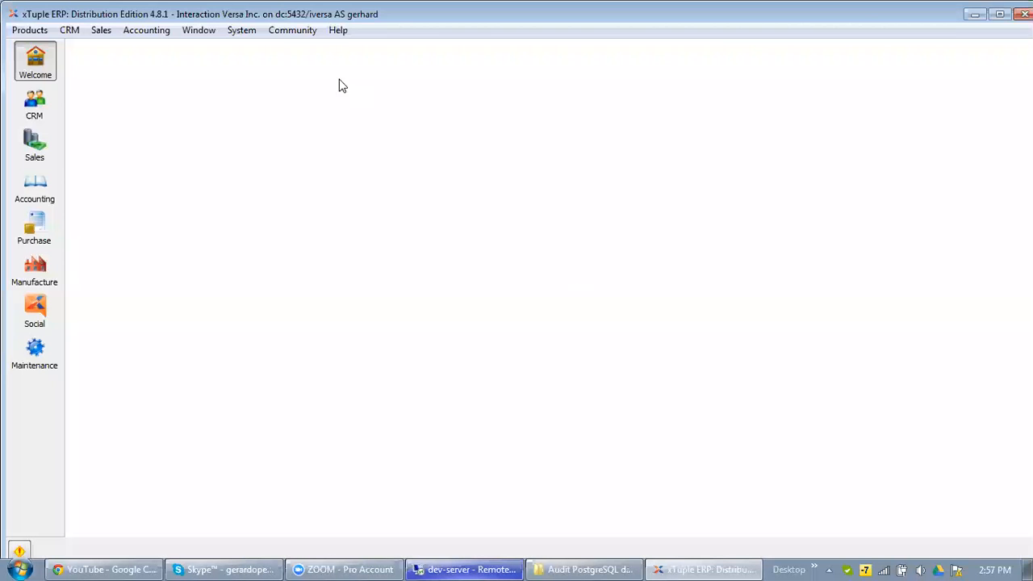
Step: Open the APAging 'AP 30 60 90 Aging' definition from System > Design > Reports
{"action": "left_click", "coordinate": [240, 30]}
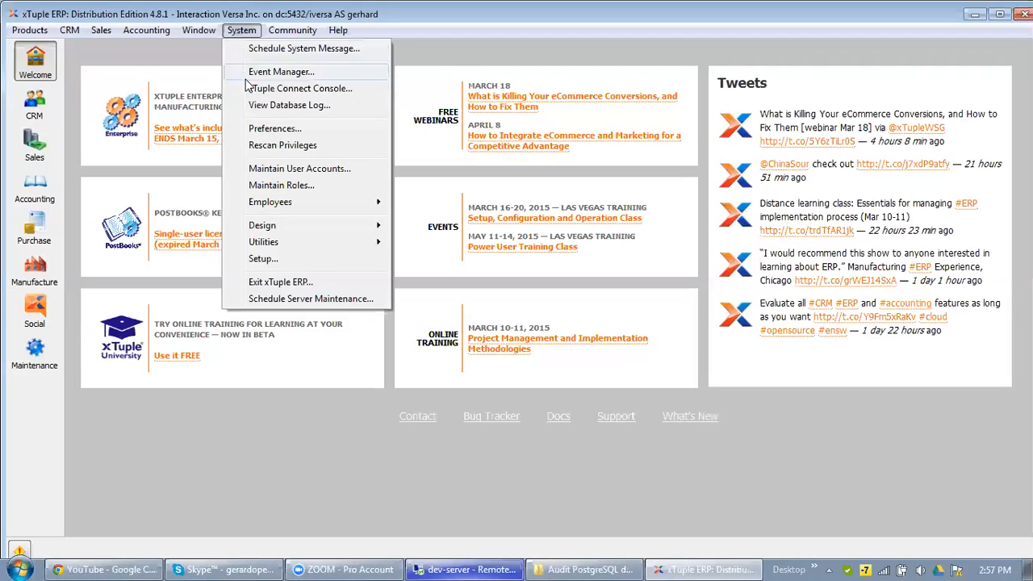
{"action": "mouse_move", "coordinate": [274, 229]}
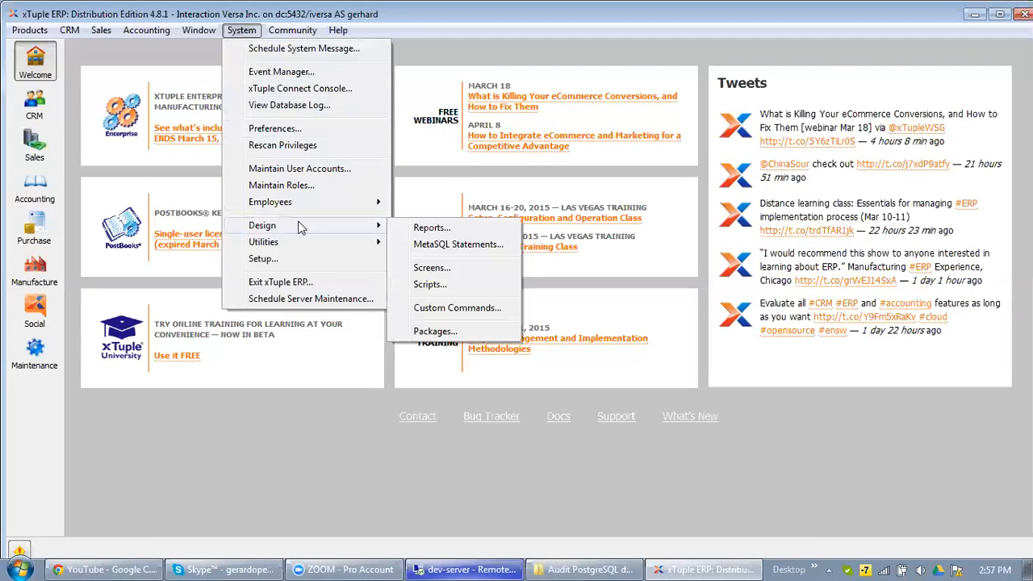
{"action": "left_click", "coordinate": [442, 230]}
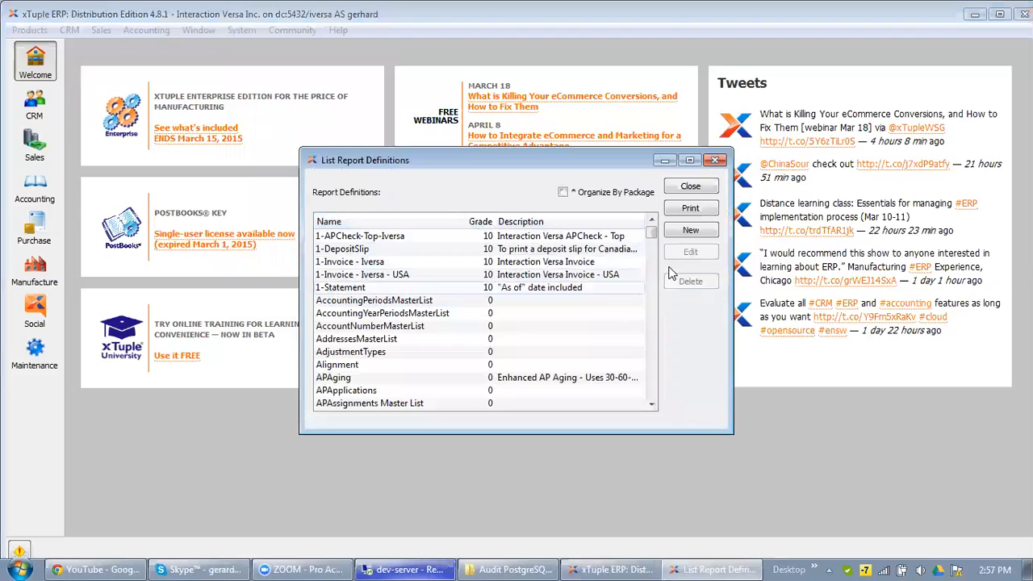
{"action": "mouse_move", "coordinate": [651, 233]}
{"action": "left_mouse_down"}
{"action": "mouse_move", "coordinate": [654, 246]}
{"action": "mouse_move", "coordinate": [657, 237]}
{"action": "left_mouse_up"}
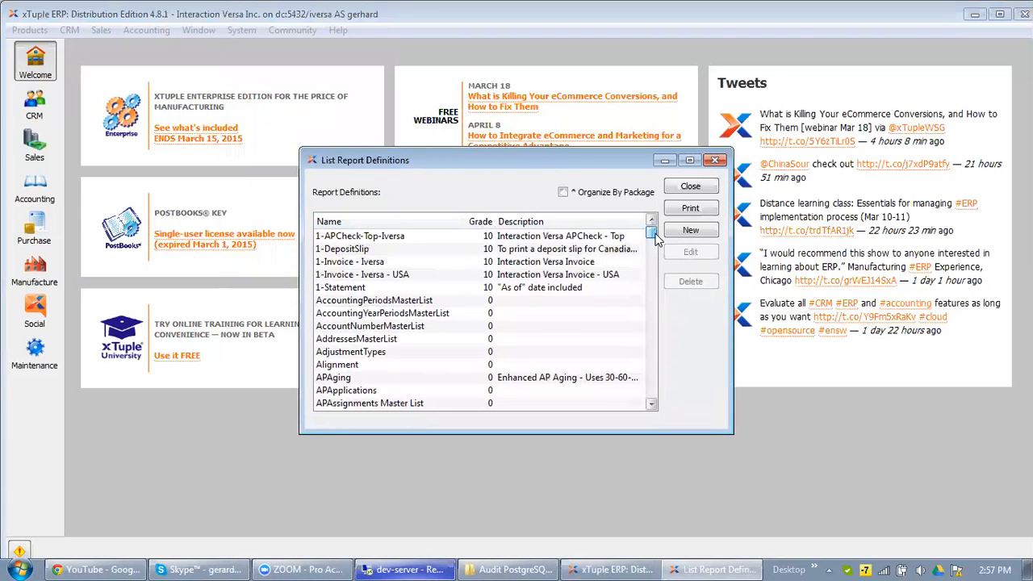
{"action": "double_click", "coordinate": [551, 378]}
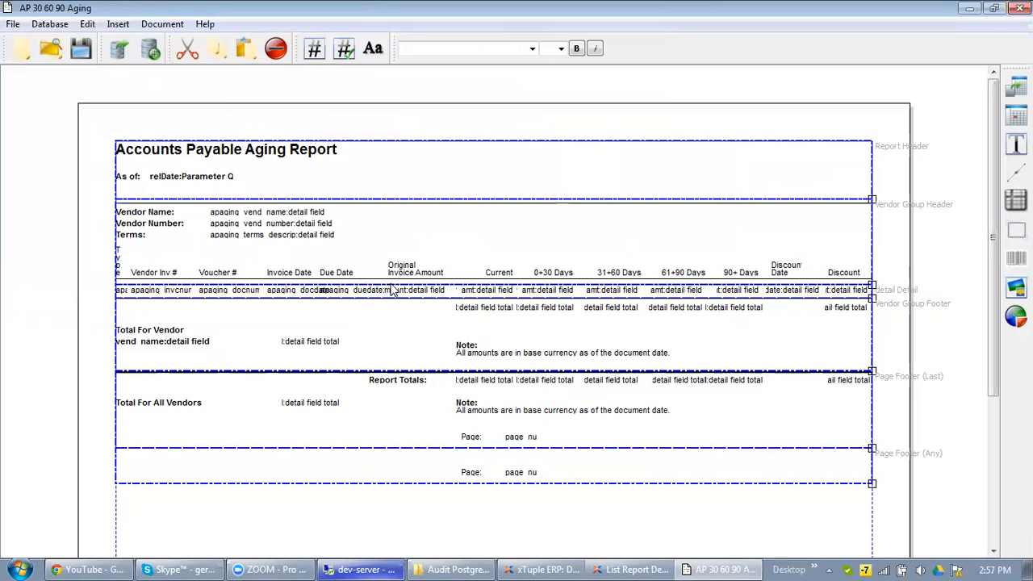
Step: Open the 'detail' query from Document > Query Sources and scroll through its apaging() SQL
{"action": "left_click", "coordinate": [120, 25]}
{"action": "mouse_move", "coordinate": [165, 30]}
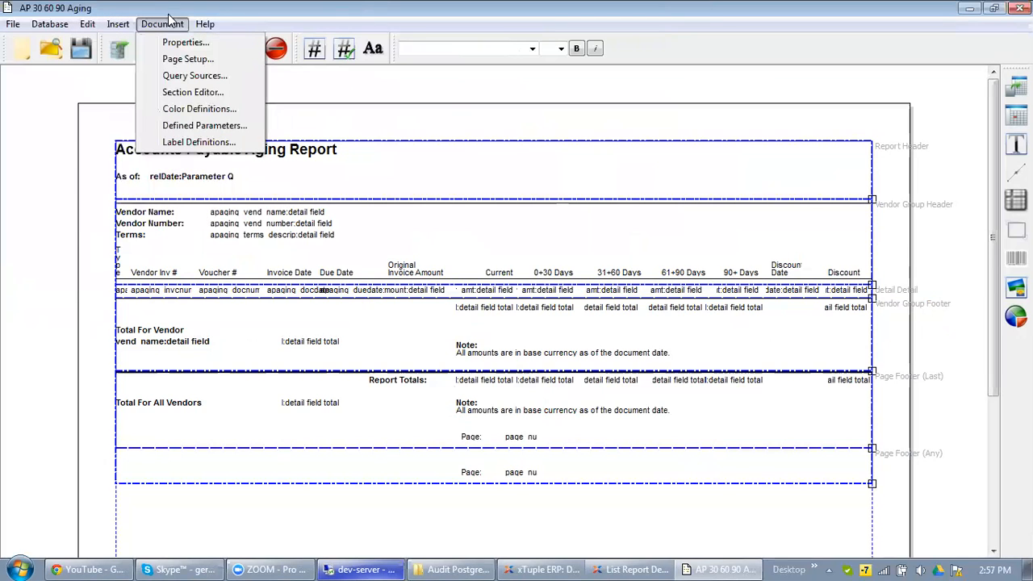
{"action": "left_click", "coordinate": [190, 74]}
{"action": "double_click", "coordinate": [371, 192]}
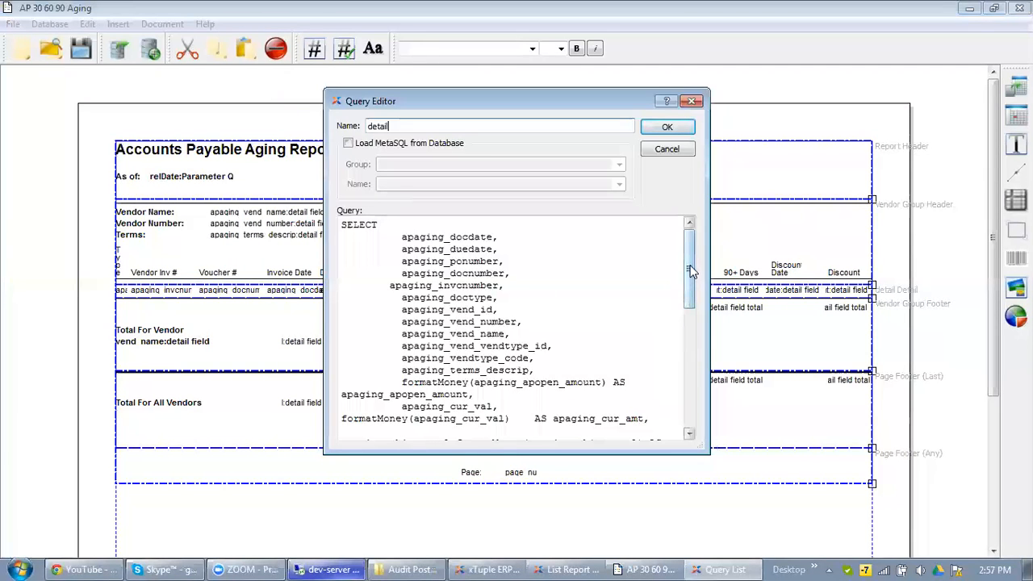
{"action": "left_click_drag", "start_coordinate": [692, 260], "coordinate": [667, 244]}
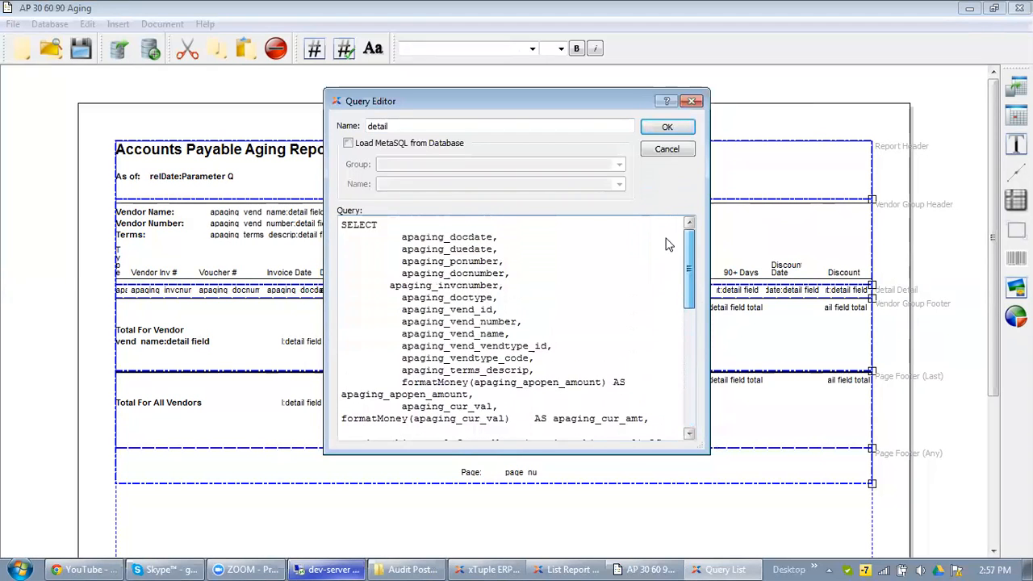
{"action": "left_click_drag", "start_coordinate": [342, 224], "coordinate": [670, 457]}
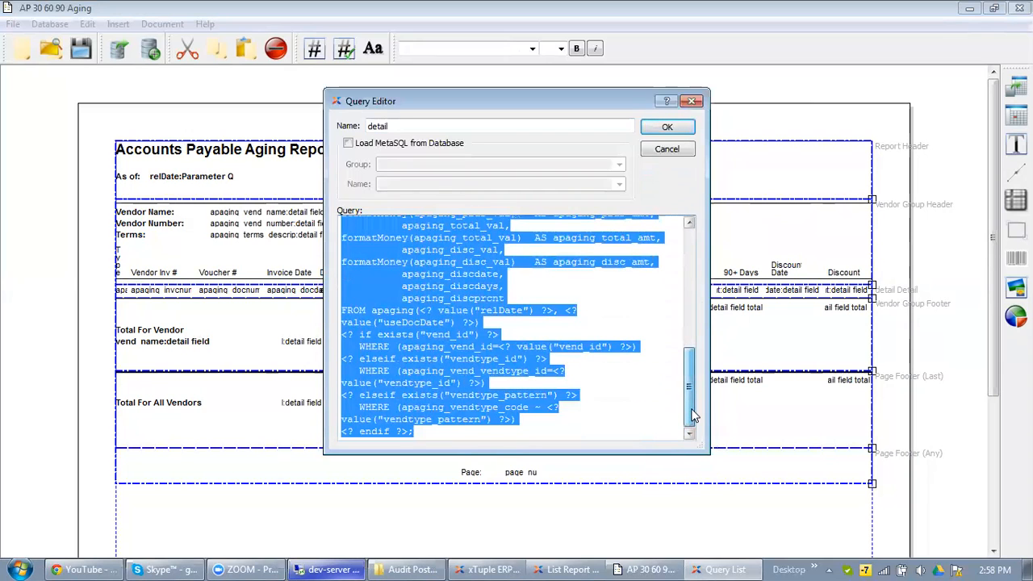
{"action": "left_click", "coordinate": [608, 395]}
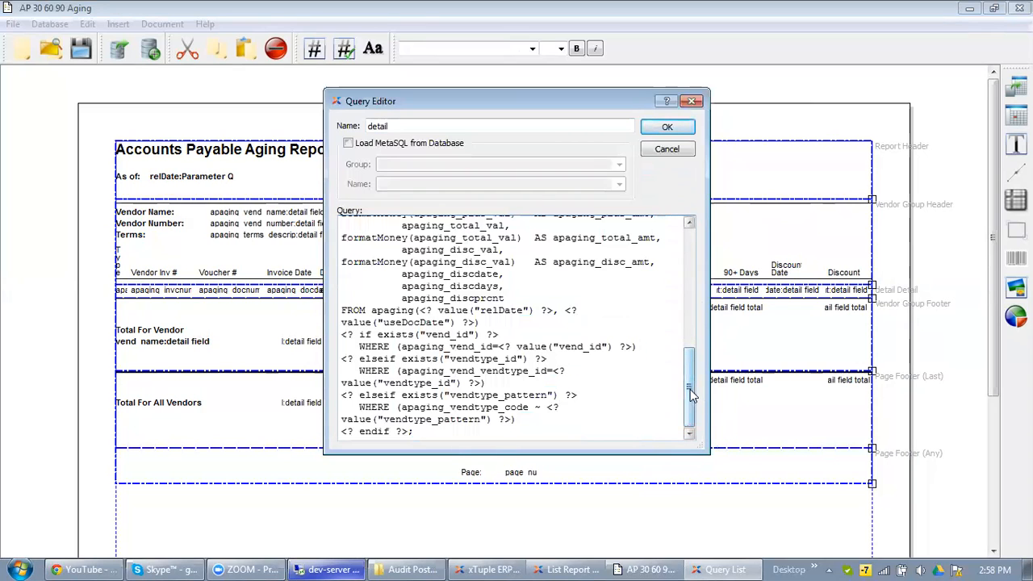
{"action": "left_click_drag", "start_coordinate": [688, 387], "coordinate": [673, 231]}
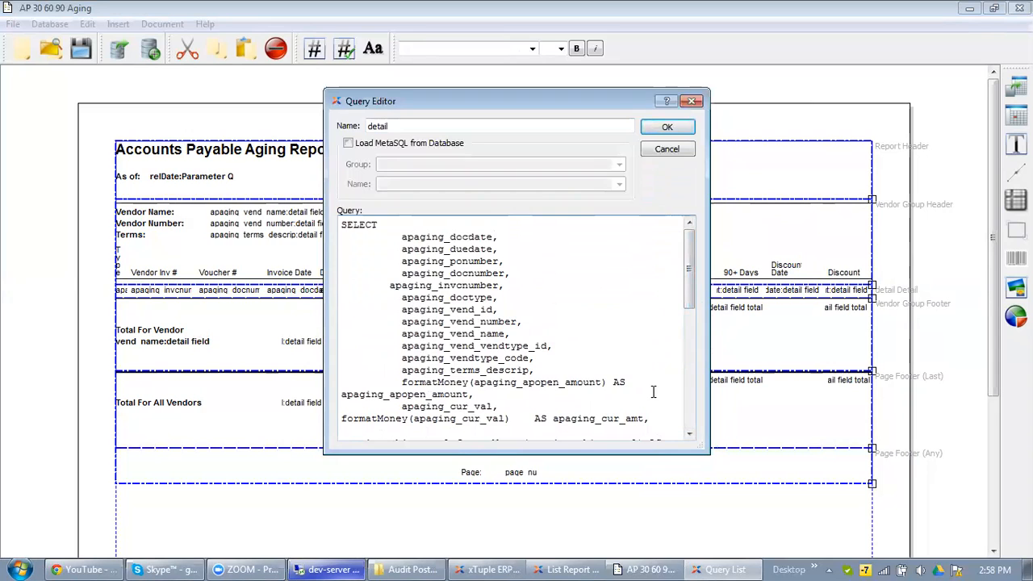
Step: Close the Query Editor and Query List to return to the 'AP 30 60 90 Aging' layout
{"action": "left_click", "coordinate": [694, 103]}
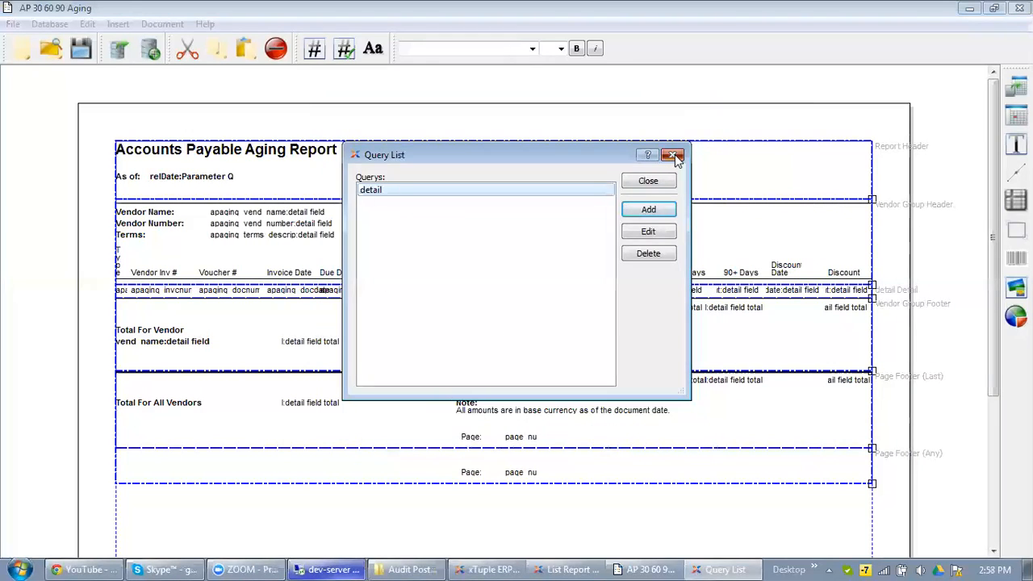
{"action": "left_click", "coordinate": [674, 155]}
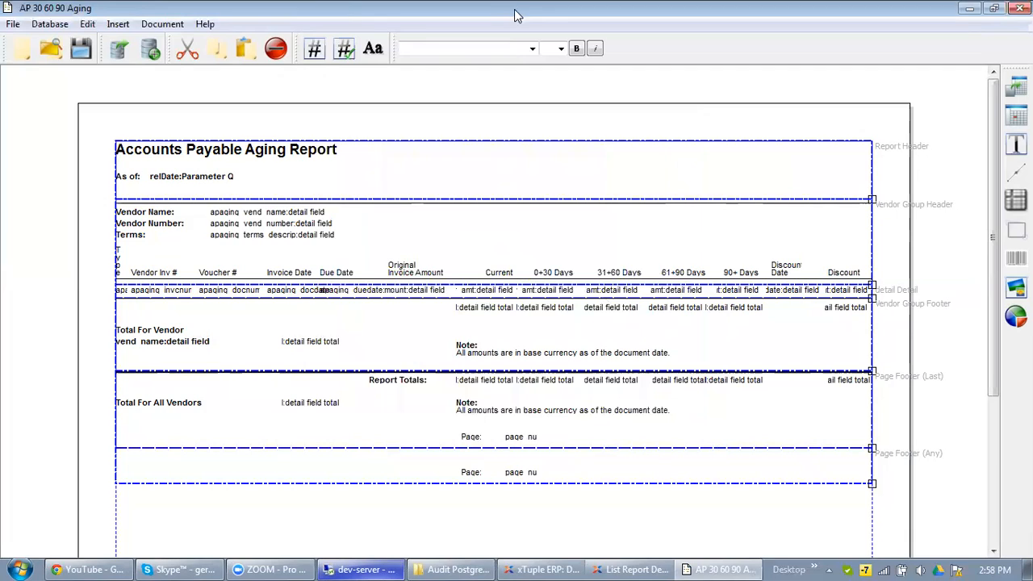
{"action": "left_click", "coordinate": [549, 71]}
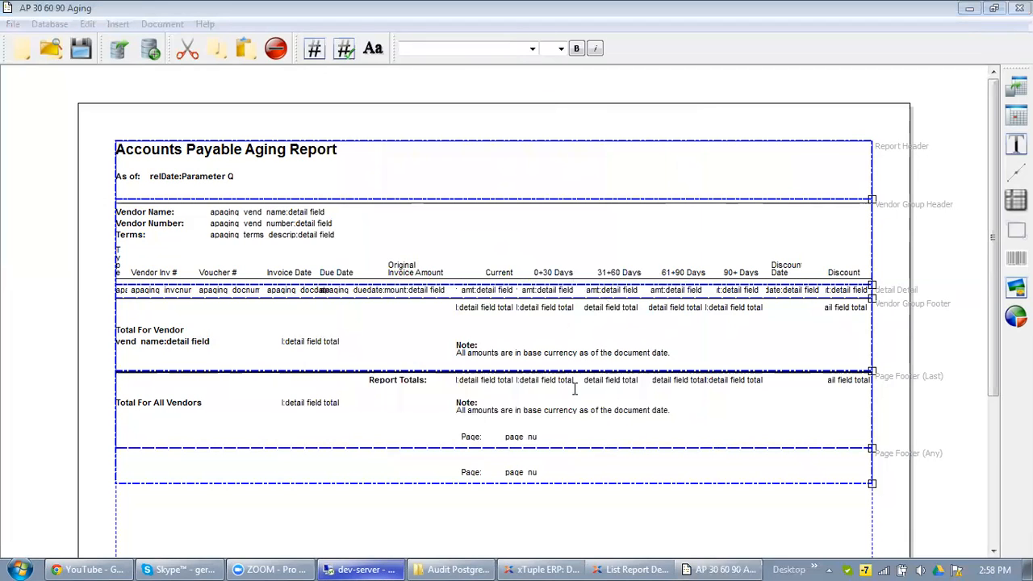